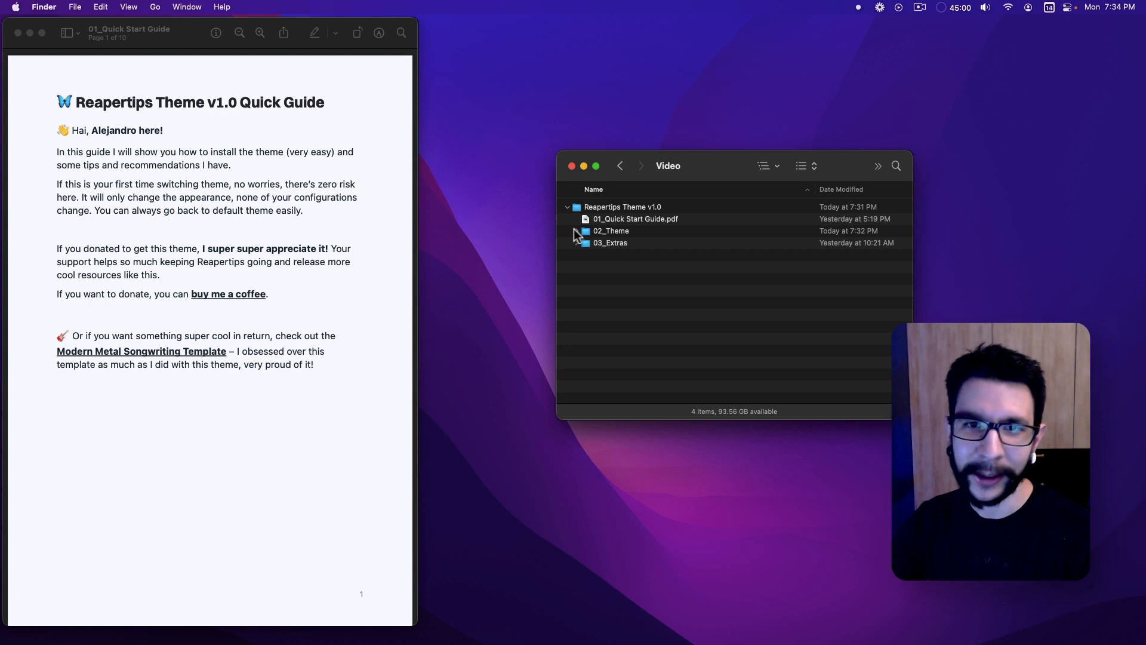
Step: Expand the 02_Theme folder and its Mac subfolder to show the theme files
{"action": "left_click", "coordinate": [577, 233]}
{"action": "left_click", "coordinate": [577, 234]}
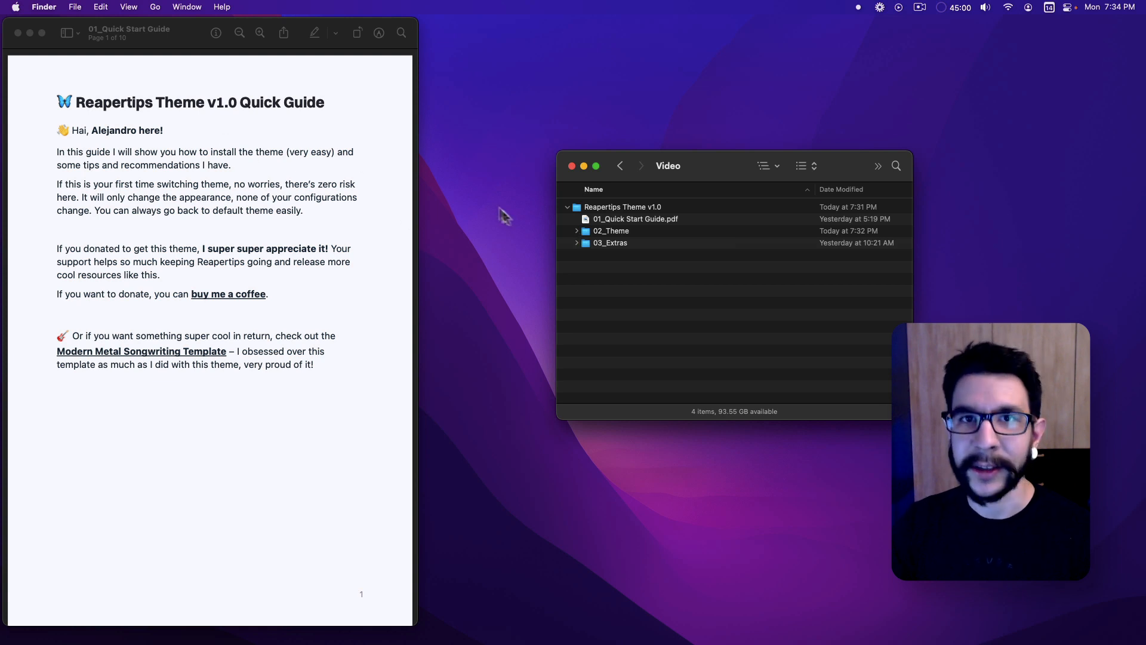
{"action": "left_click", "coordinate": [577, 231]}
{"action": "left_click", "coordinate": [585, 243]}
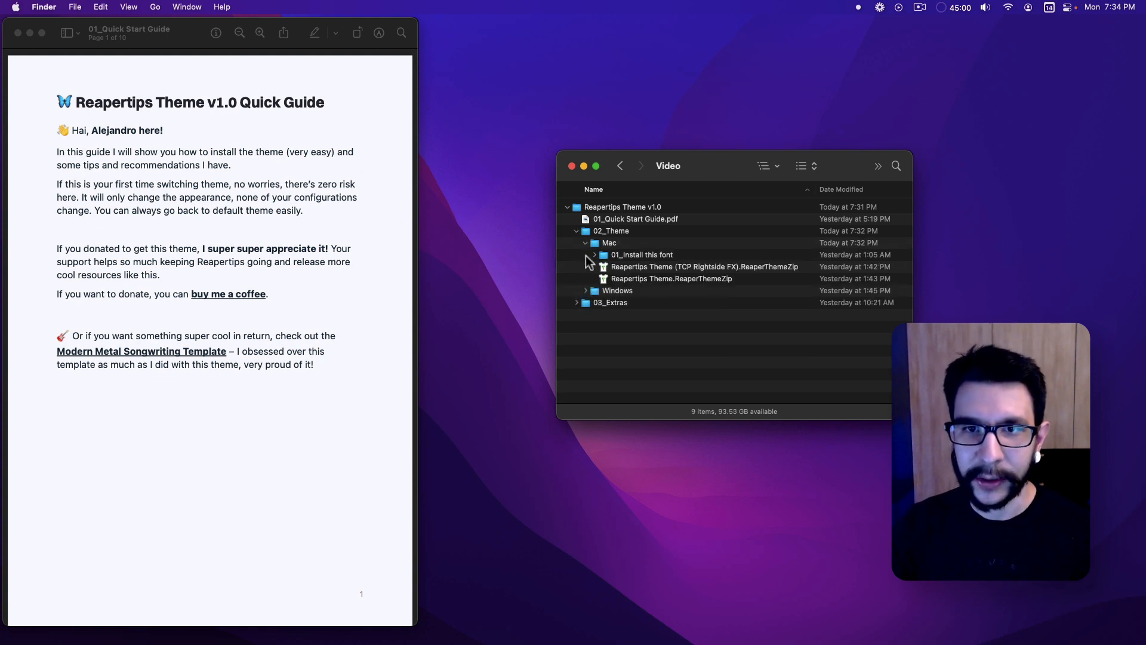
Step: Look at the Installation page of the Quick Start Guide alongside the two Mac theme files
{"action": "scroll", "coordinate": [220, 325], "scroll_direction": "down", "scroll_amount": 10}
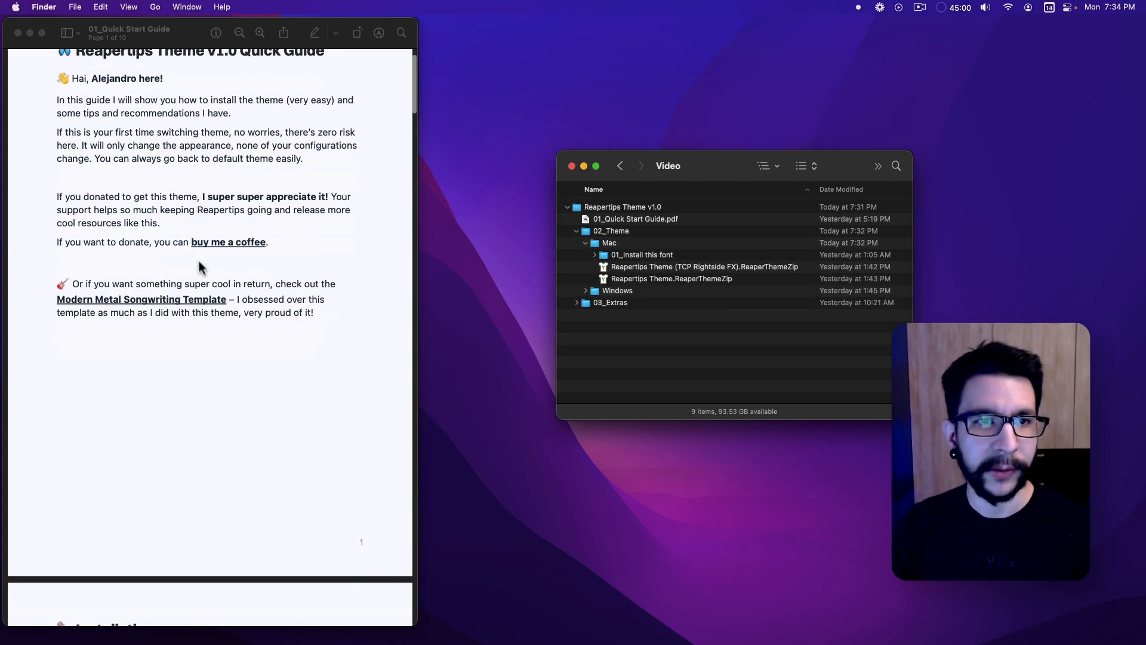
{"action": "scroll", "coordinate": [220, 325], "scroll_direction": "up", "scroll_amount": 10}
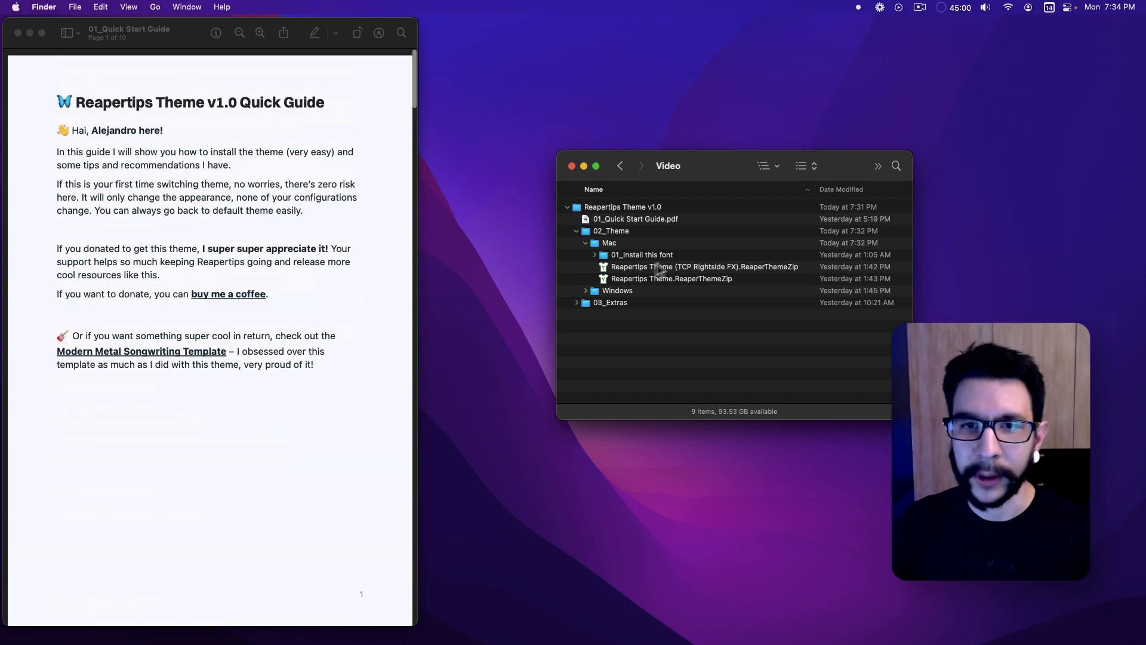
{"action": "left_click", "coordinate": [621, 266]}
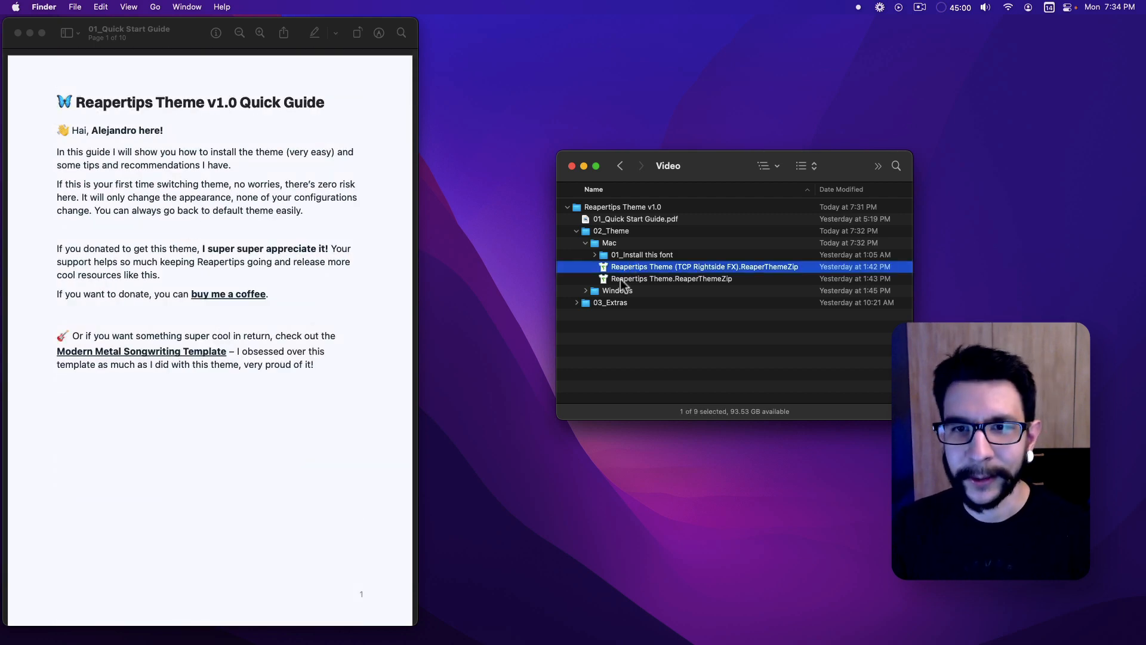
{"action": "scroll", "coordinate": [299, 286], "scroll_direction": "down", "scroll_amount": 2}
{"action": "scroll", "coordinate": [298, 285], "scroll_direction": "down", "scroll_amount": 5}
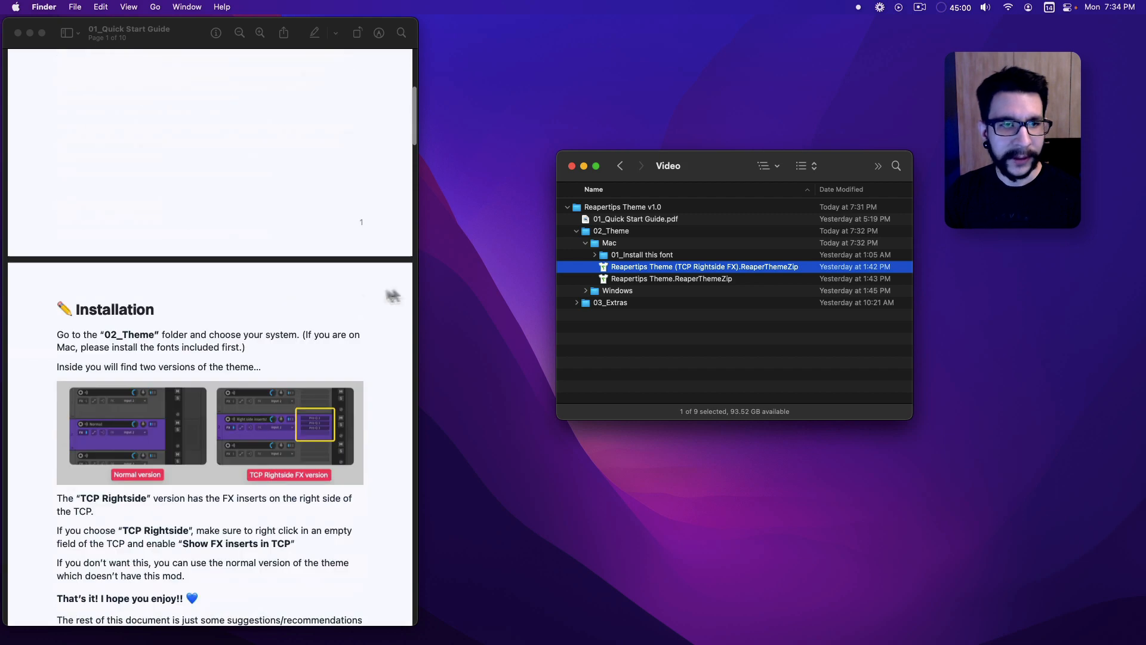
{"action": "left_click", "coordinate": [635, 278]}
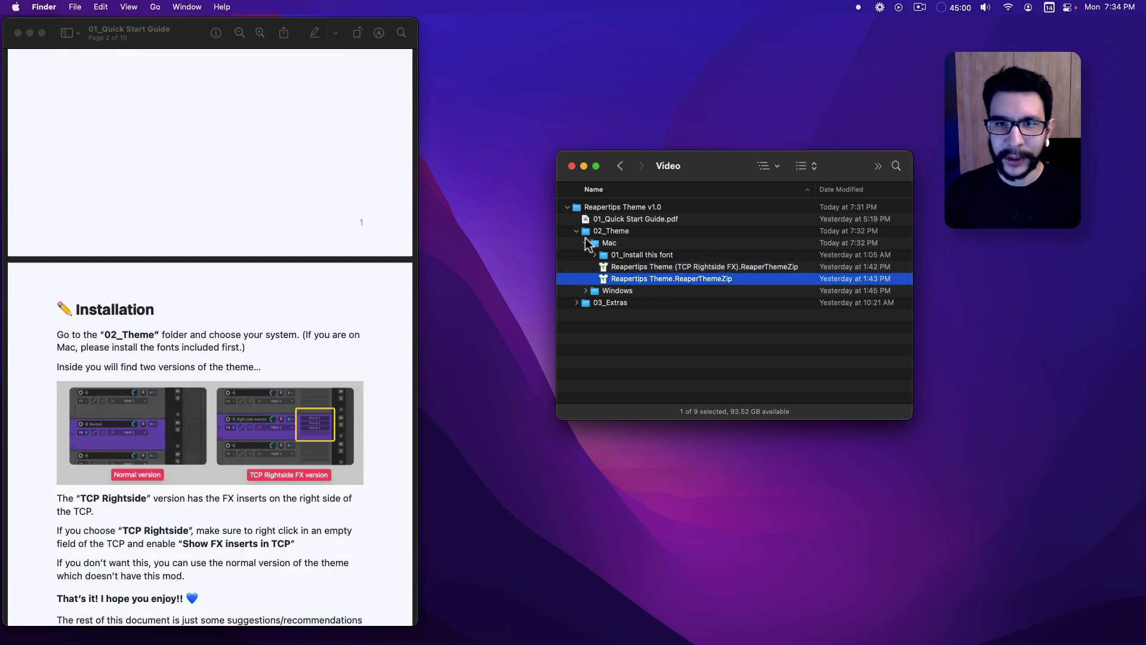
Step: Check which font files the 01_Install this font folder inside the Mac folder contains
{"action": "left_click", "coordinate": [587, 243]}
{"action": "left_click", "coordinate": [587, 243]}
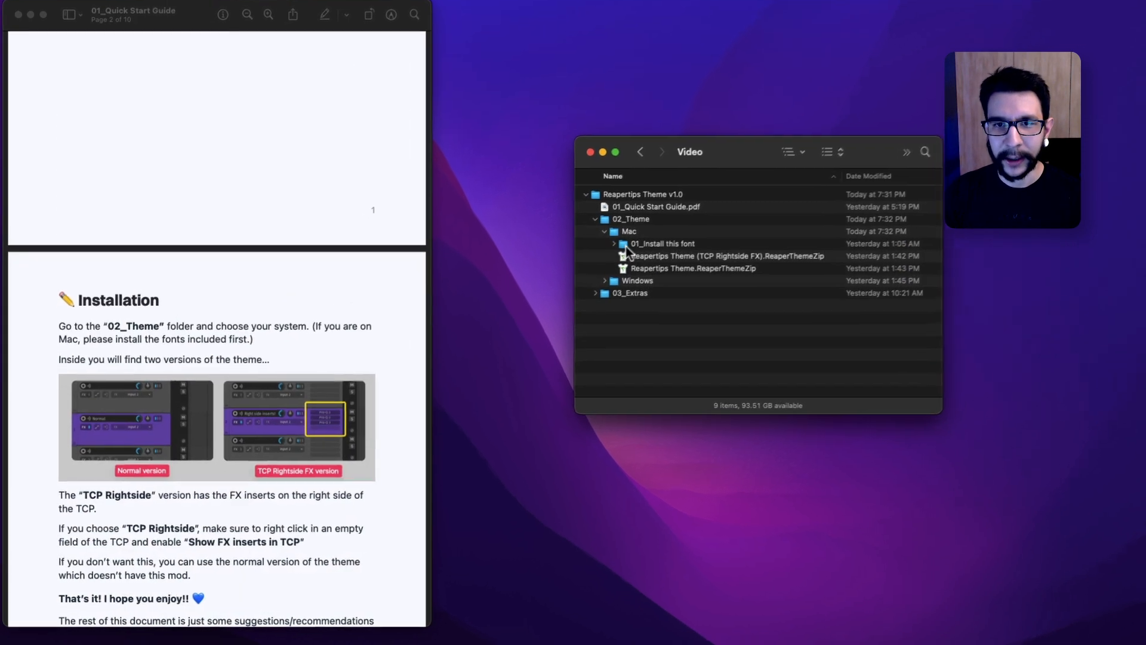
{"action": "left_click", "coordinate": [626, 246]}
{"action": "key", "text": "Right"}
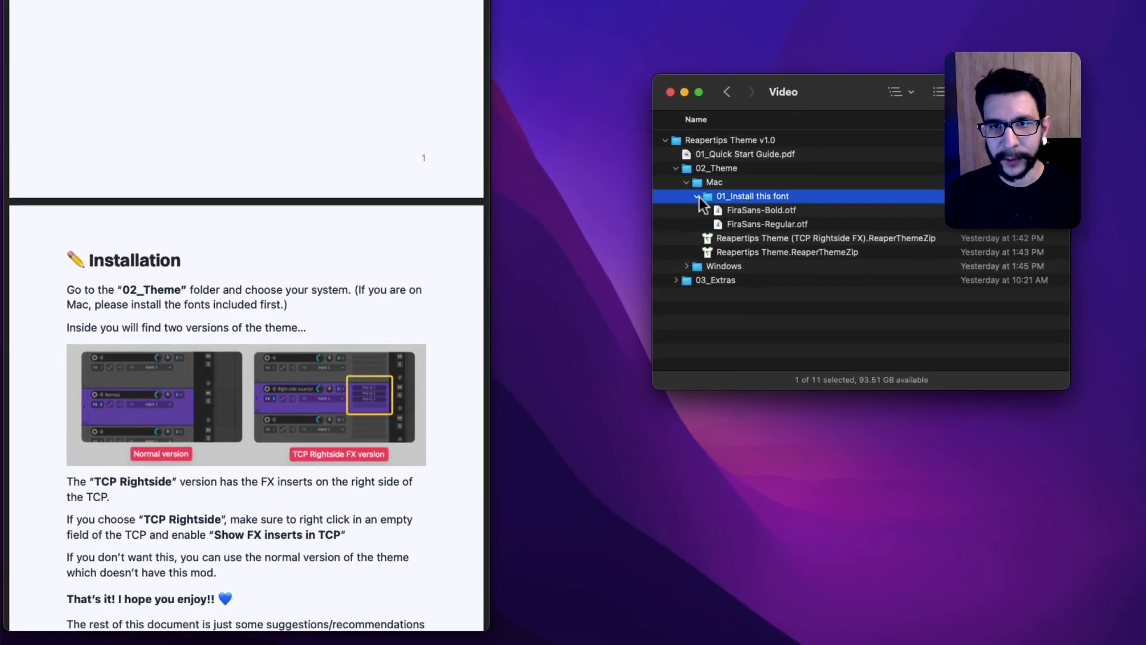
{"action": "key", "text": "Left"}
Step: Compare the normal and TCP Rightside FX theme files with the version illustrations in the guide
{"action": "key", "text": "Down"}
{"action": "key", "text": "Down"}
{"action": "key", "text": "Up"}
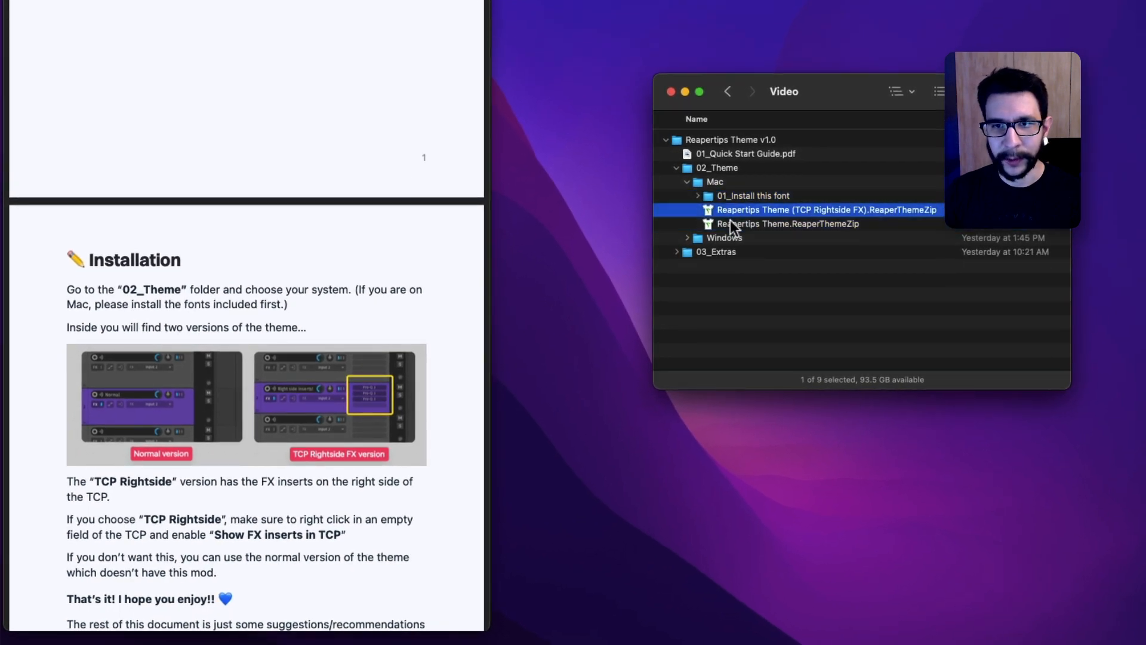
{"action": "key", "text": "Down"}
{"action": "scroll", "coordinate": [302, 320], "scroll_direction": "down", "scroll_amount": 3}
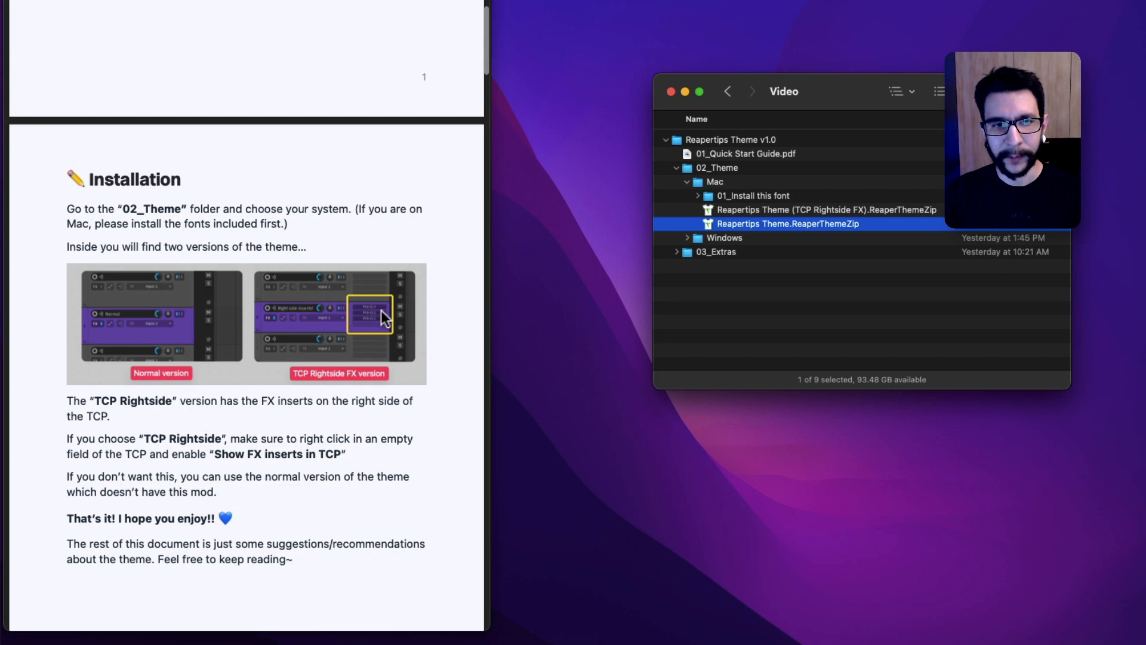
{"action": "left_click", "coordinate": [814, 210]}
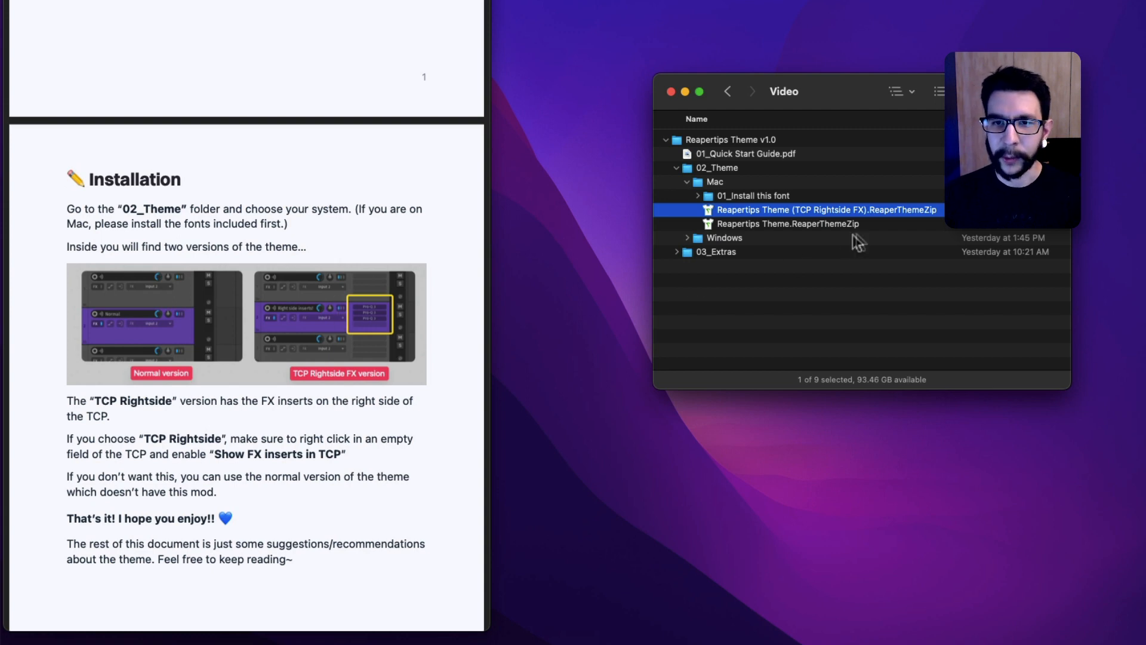
{"action": "key", "text": "Down"}
Step: Bring REAPER up behind the Finder window and load Reapertips Theme (TCP Rightside FX).ReaperThemeZip into the open project
{"action": "left_click", "coordinate": [810, 209]}
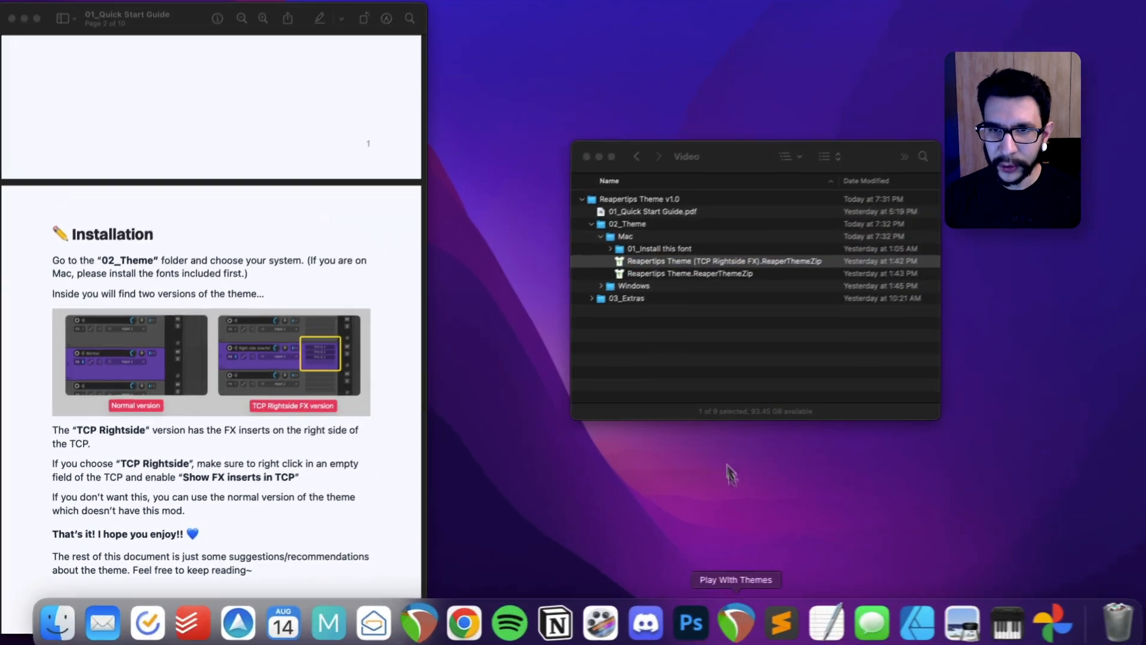
{"action": "left_click", "coordinate": [855, 637]}
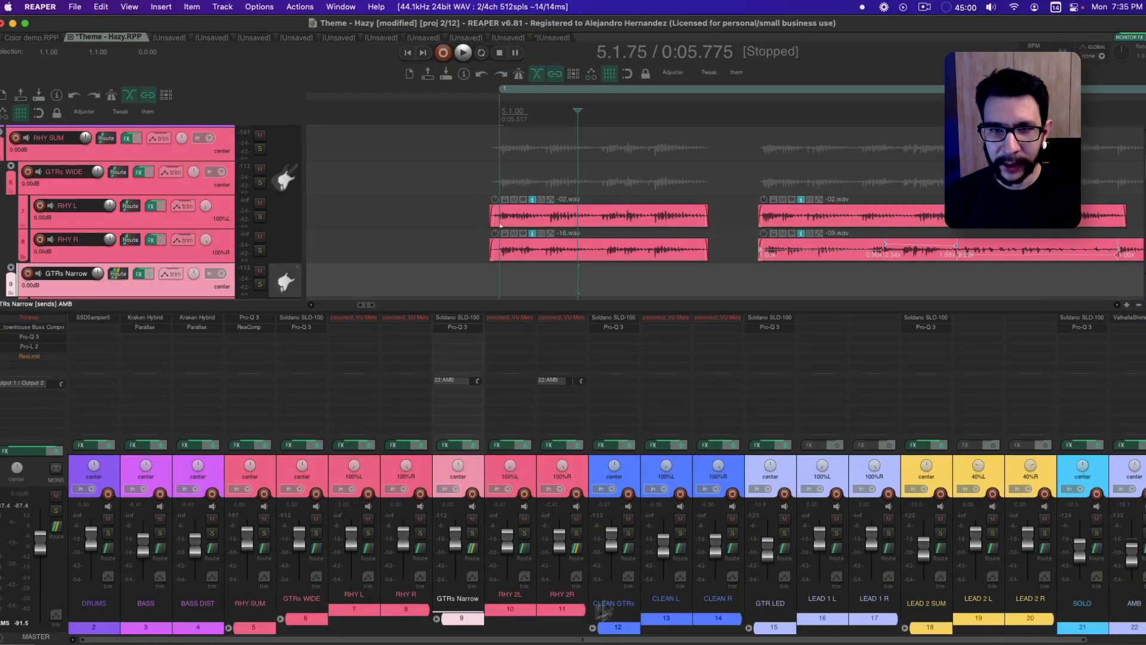
{"action": "left_click", "coordinate": [55, 623]}
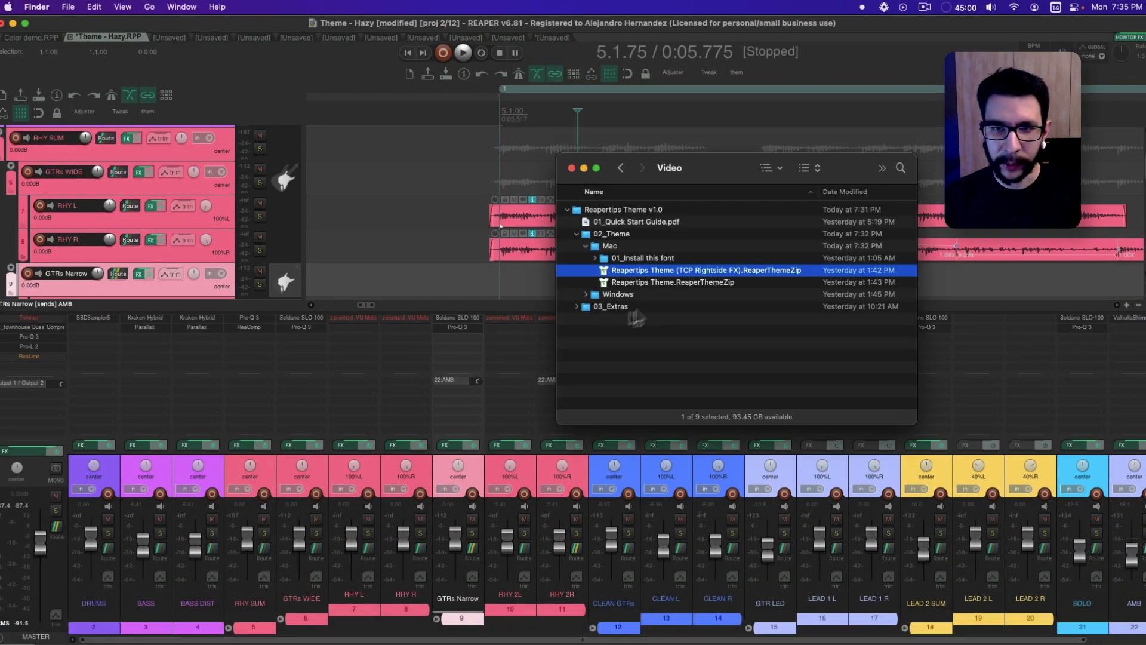
{"action": "left_click_drag", "start_coordinate": [660, 270], "coordinate": [437, 229]}
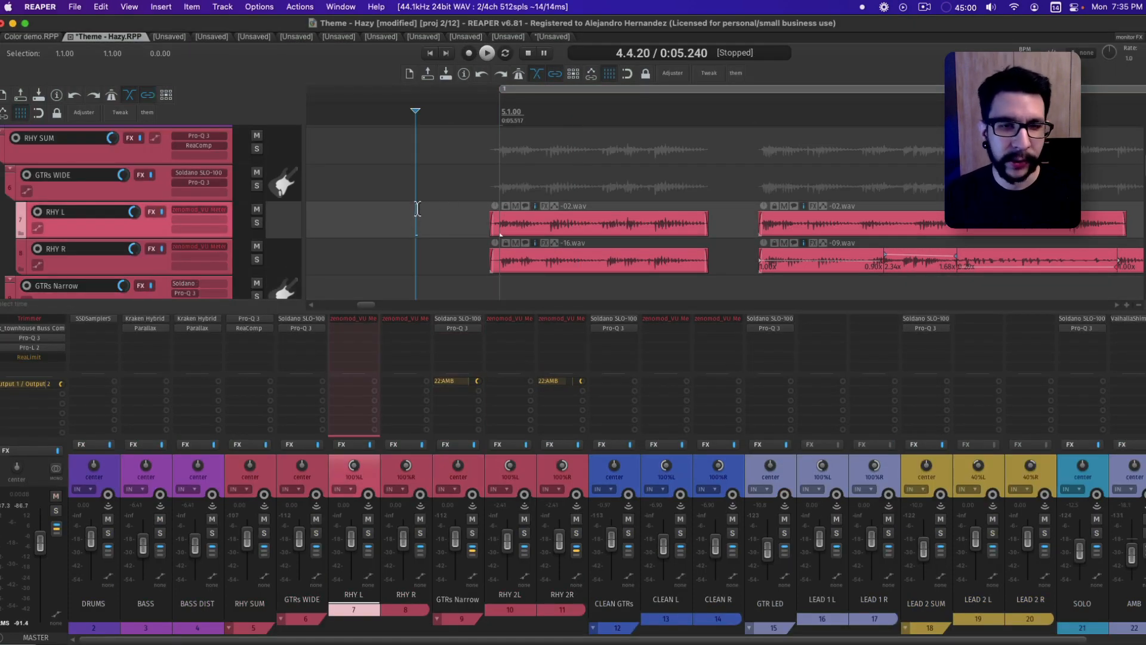
Step: Hide the mixer to give the track list the full window height
{"action": "left_click", "coordinate": [442, 206]}
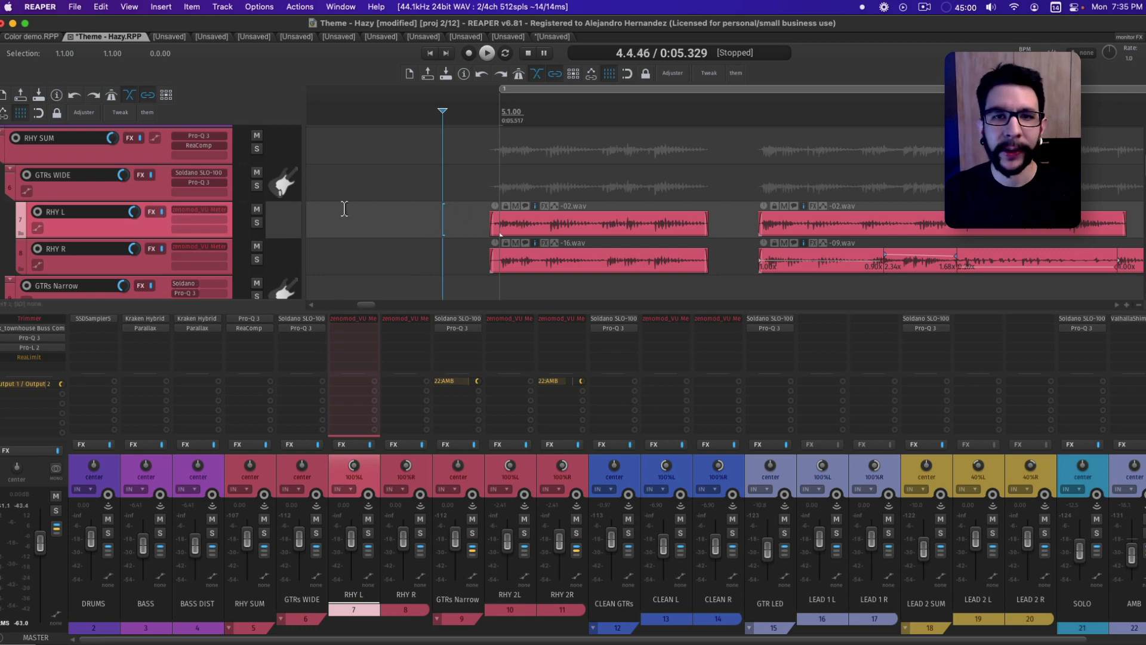
{"action": "left_click", "coordinate": [494, 159]}
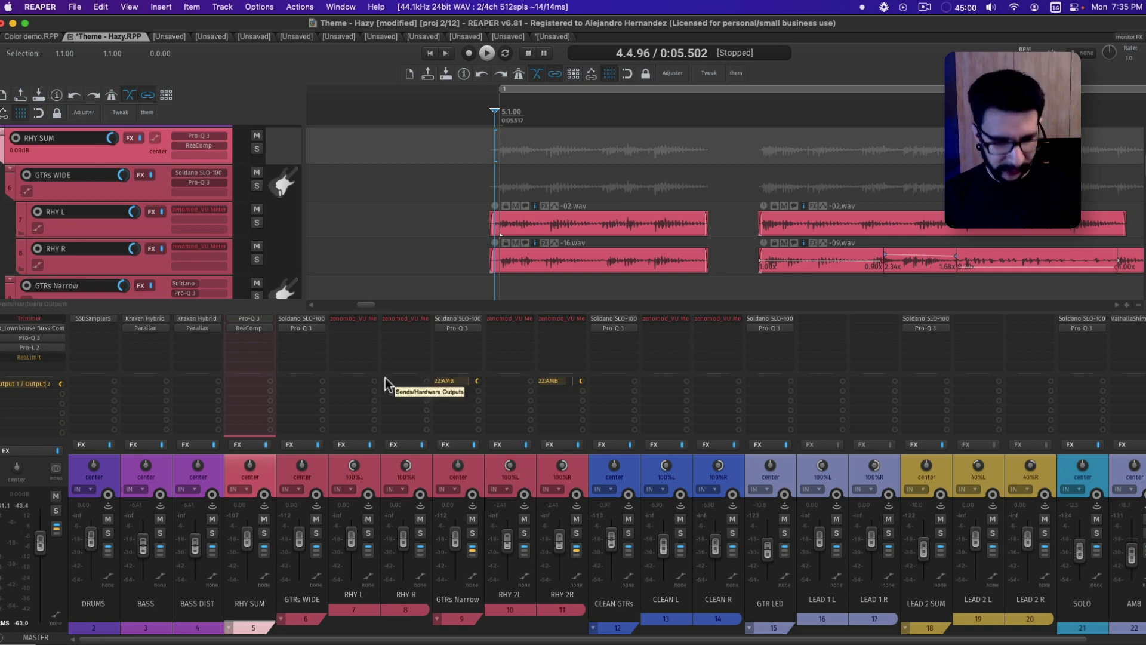
{"action": "key", "text": "super+m"}
{"action": "left_click", "coordinate": [83, 112]}
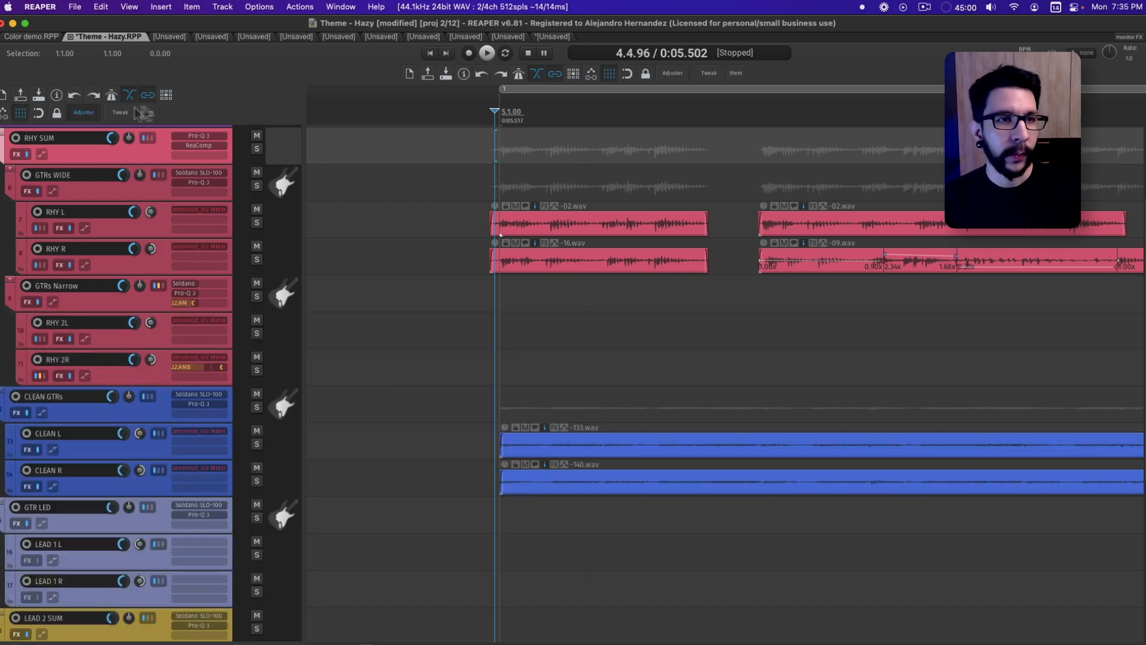
{"action": "left_click_drag", "start_coordinate": [675, 90], "coordinate": [522, 82]}
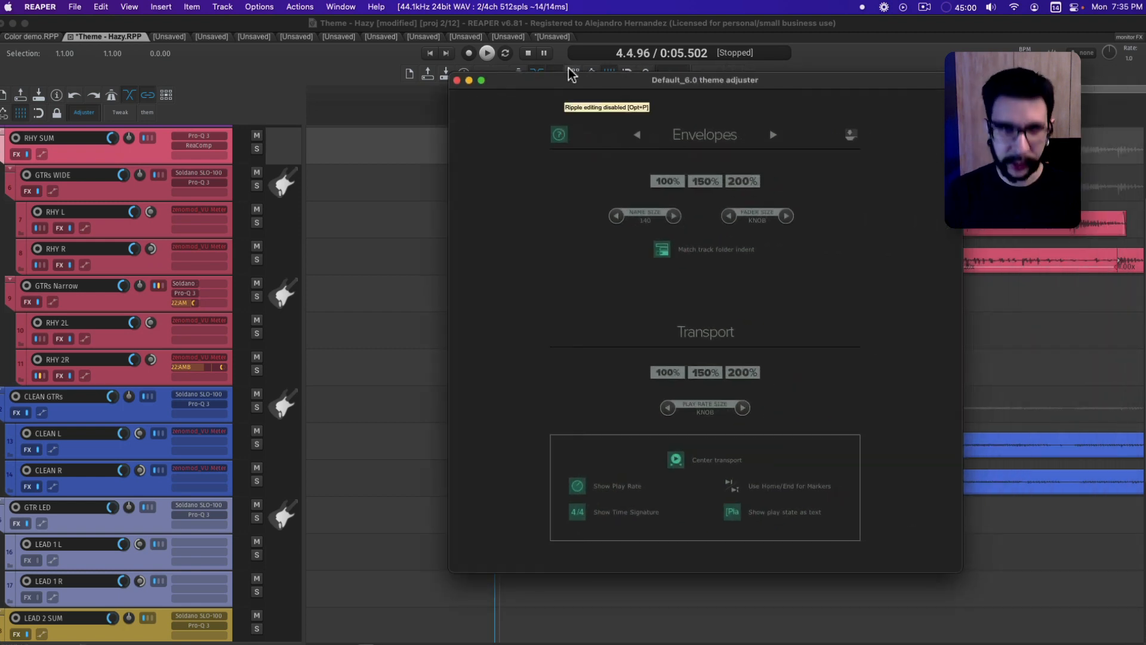
{"action": "left_click", "coordinate": [456, 80]}
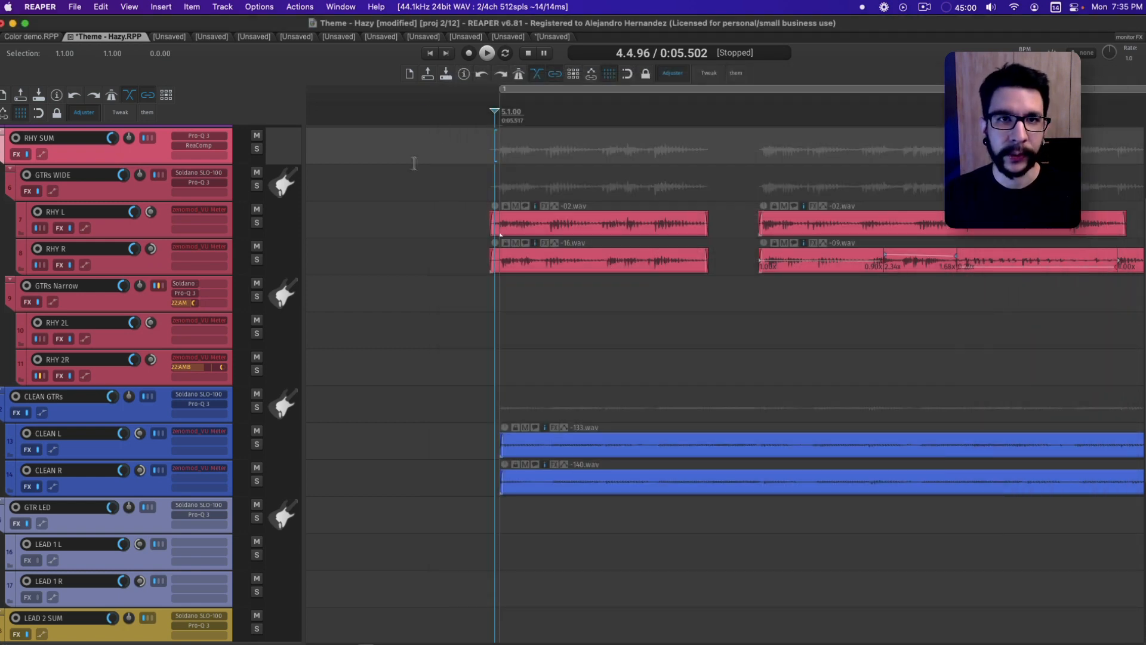
Step: Filter the action list for "Theme Adjuster" and run the "Options: Show theme adjuster" action
{"action": "left_click", "coordinate": [423, 179]}
{"action": "left_click", "coordinate": [300, 7]}
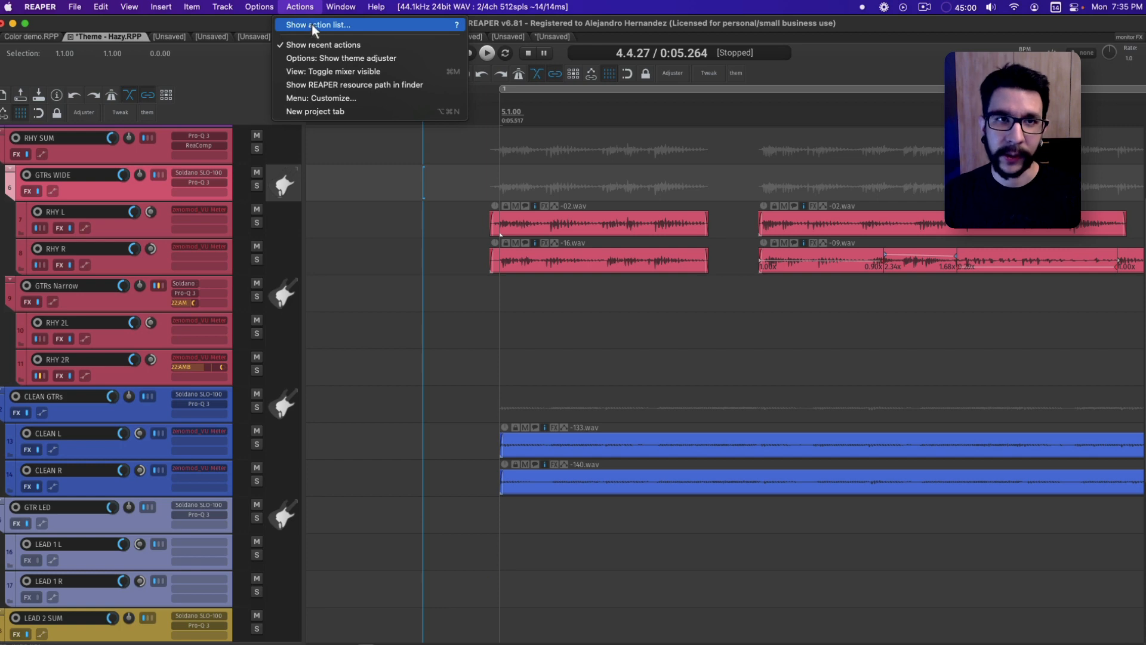
{"action": "left_click", "coordinate": [312, 25]}
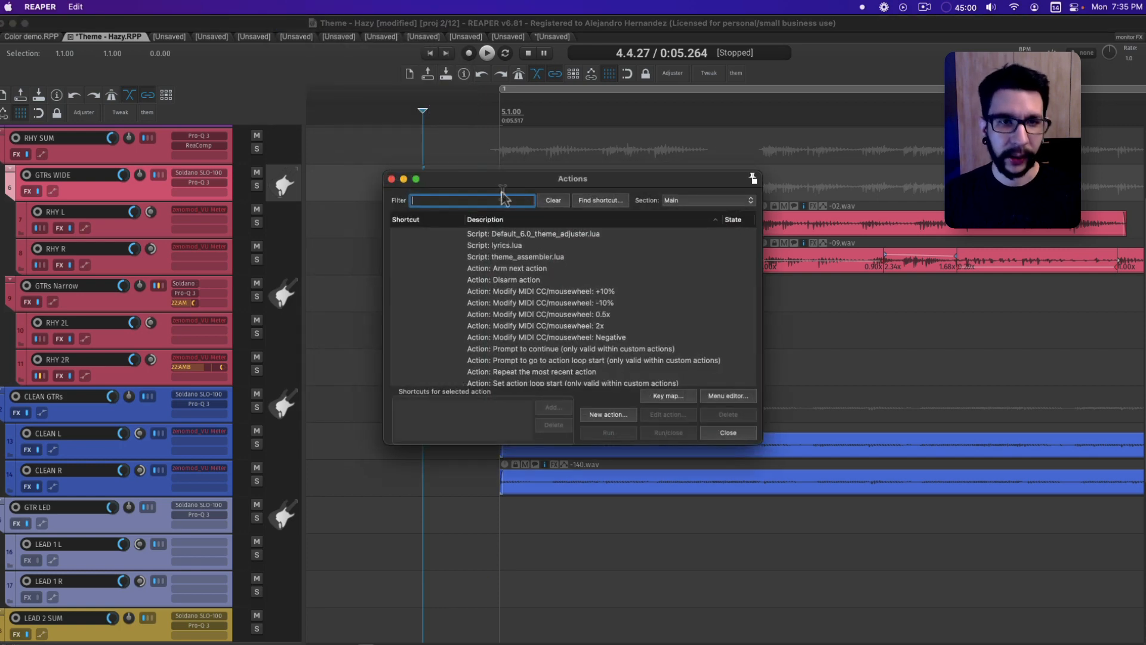
{"action": "type", "text": "Theme Adjuster"}
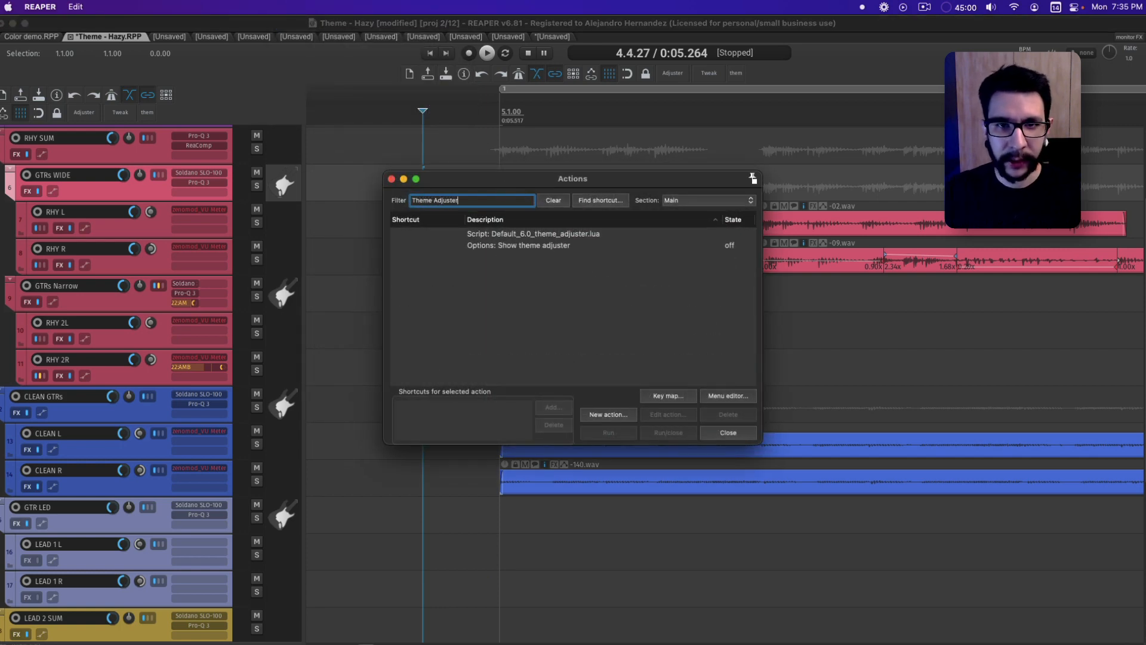
{"action": "left_click", "coordinate": [507, 245]}
{"action": "left_click", "coordinate": [608, 432]}
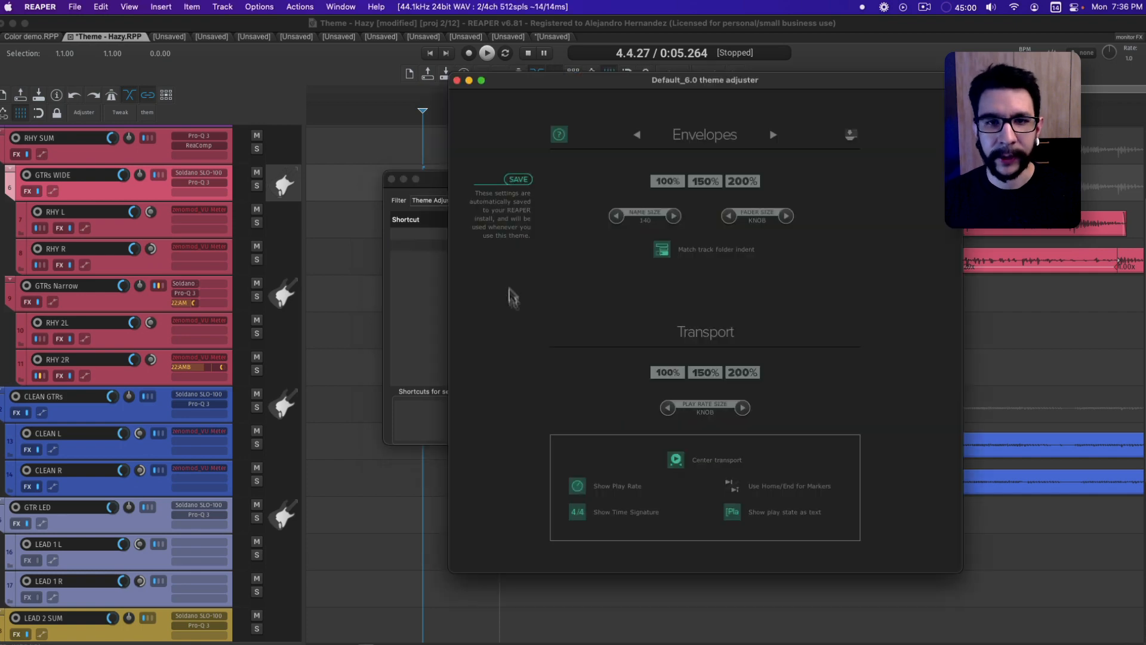
Step: Show the theme adjuster's Track Control Panel page and close the Actions window
{"action": "left_click", "coordinate": [637, 133]}
{"action": "left_click", "coordinate": [638, 134]}
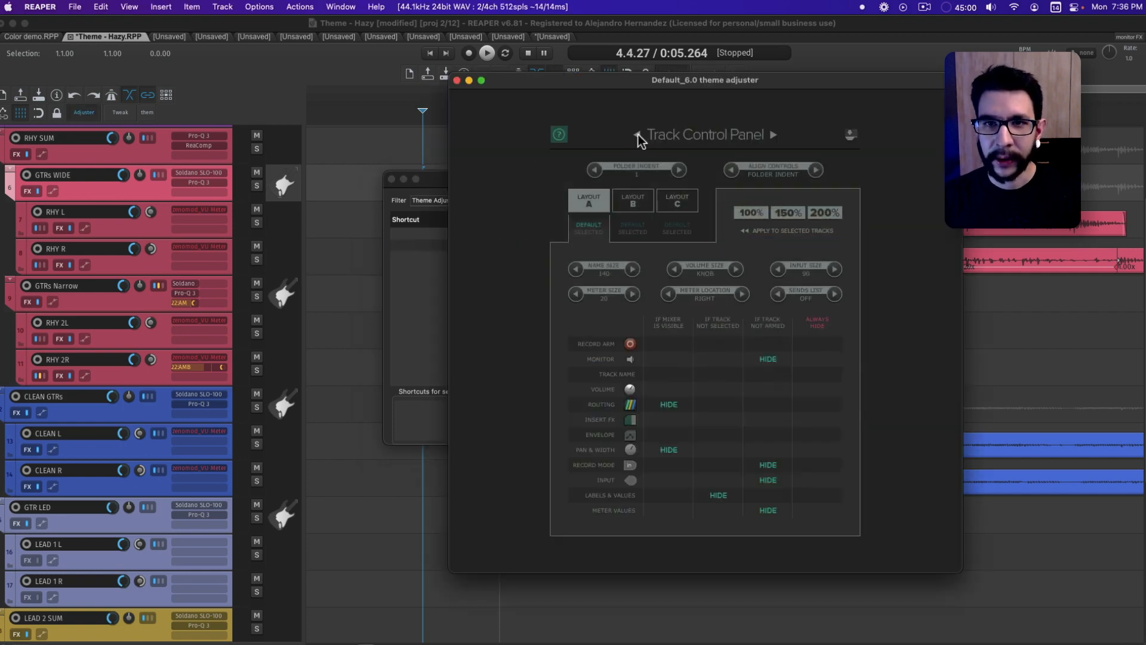
{"action": "left_click", "coordinate": [392, 179]}
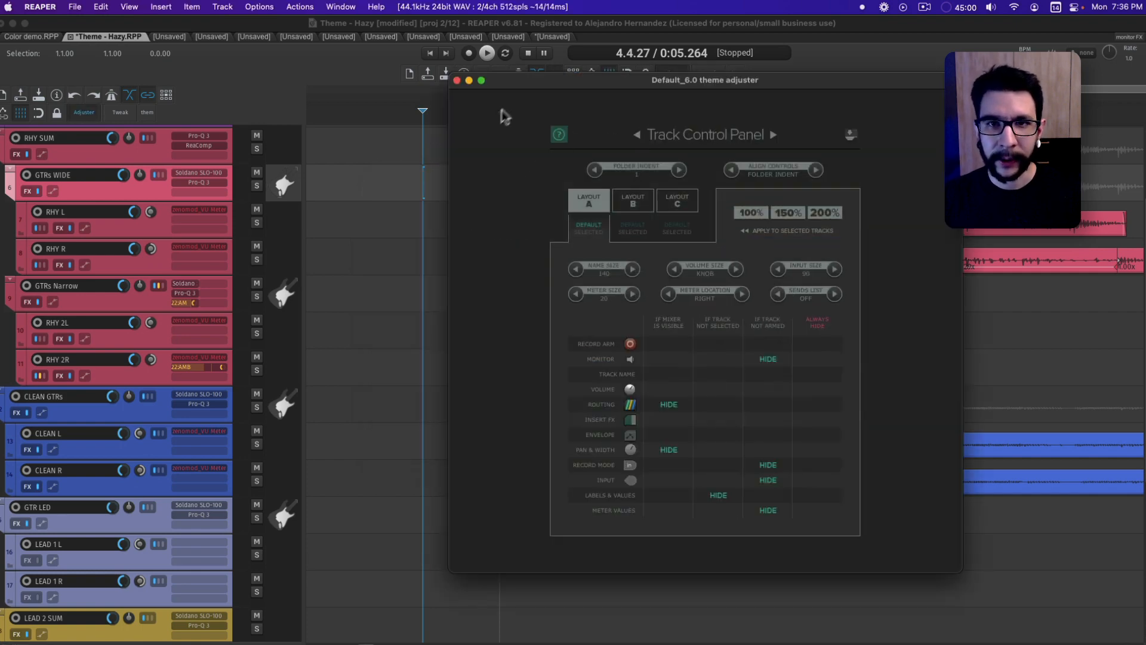
{"action": "left_click_drag", "start_coordinate": [523, 79], "coordinate": [469, 79]}
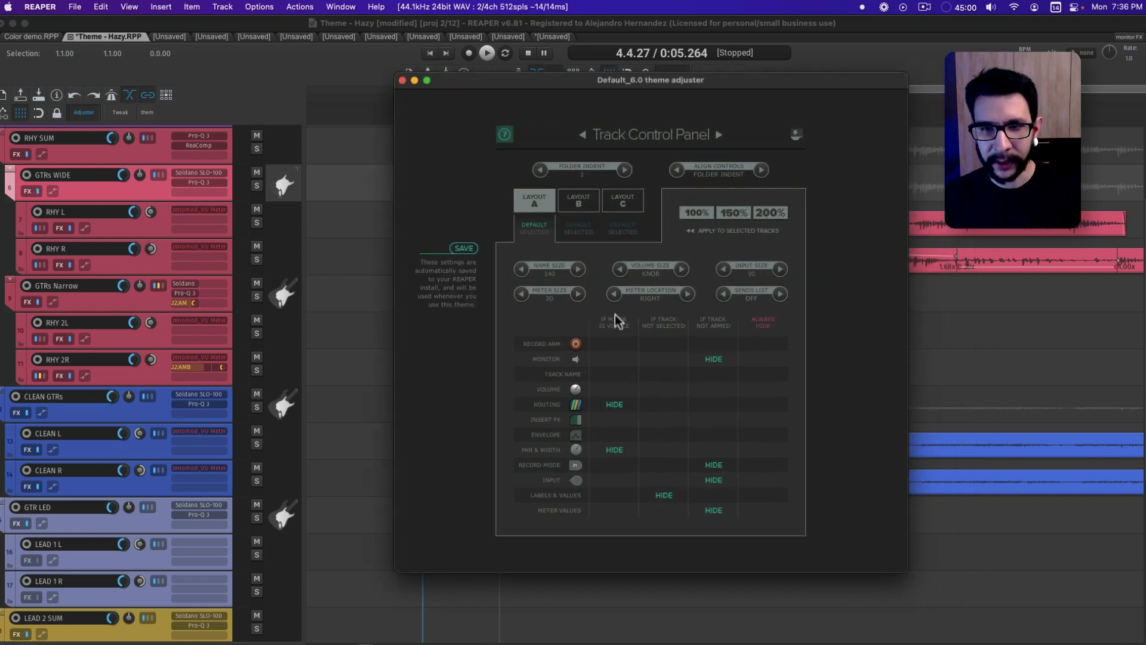
Step: Clear every HIDE flag in Layout A: monitor, routing, pan & width, record mode, input, labels & values and meter values
{"action": "left_click", "coordinate": [699, 360]}
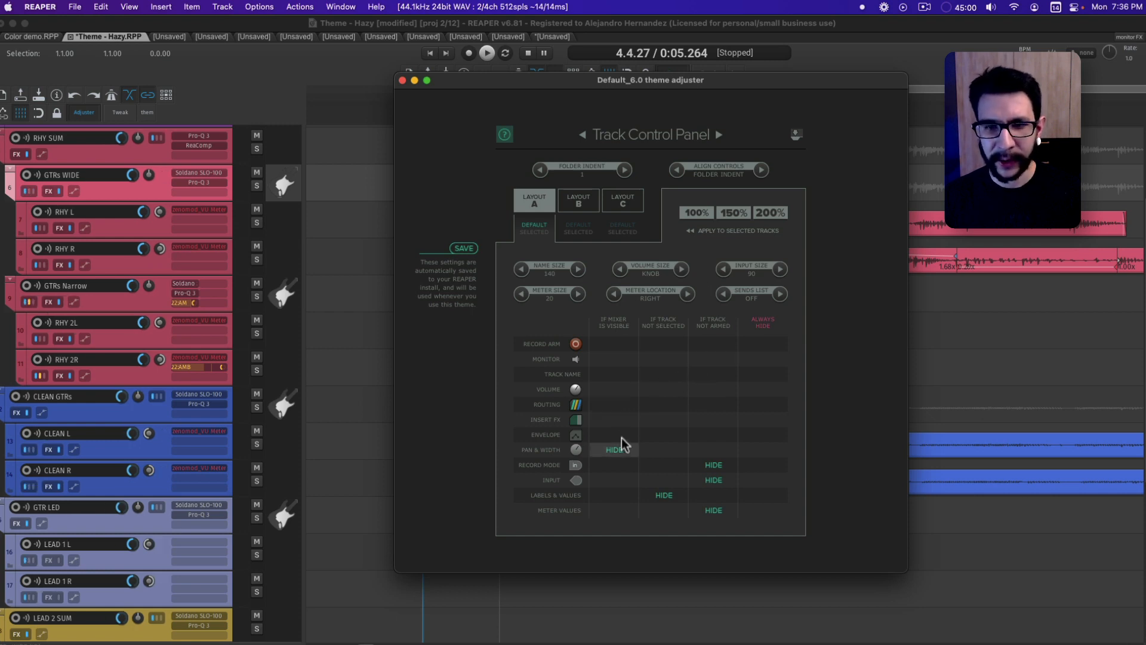
{"action": "left_click", "coordinate": [704, 466]}
{"action": "left_click", "coordinate": [702, 480]}
{"action": "left_click", "coordinate": [710, 510]}
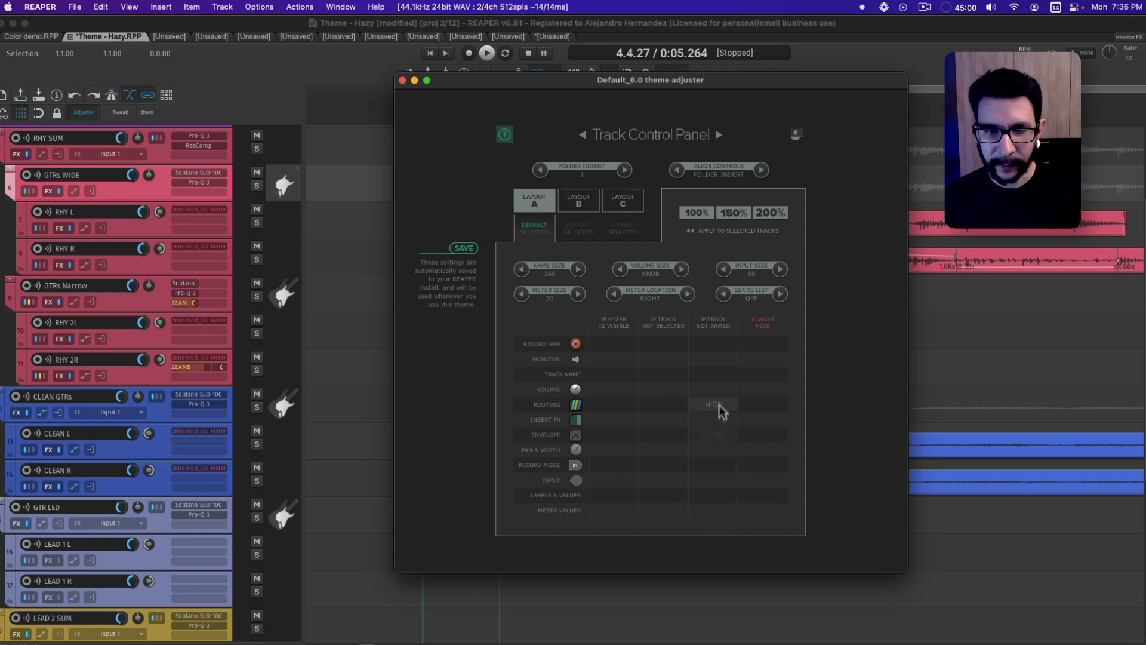
{"action": "left_click", "coordinate": [719, 362]}
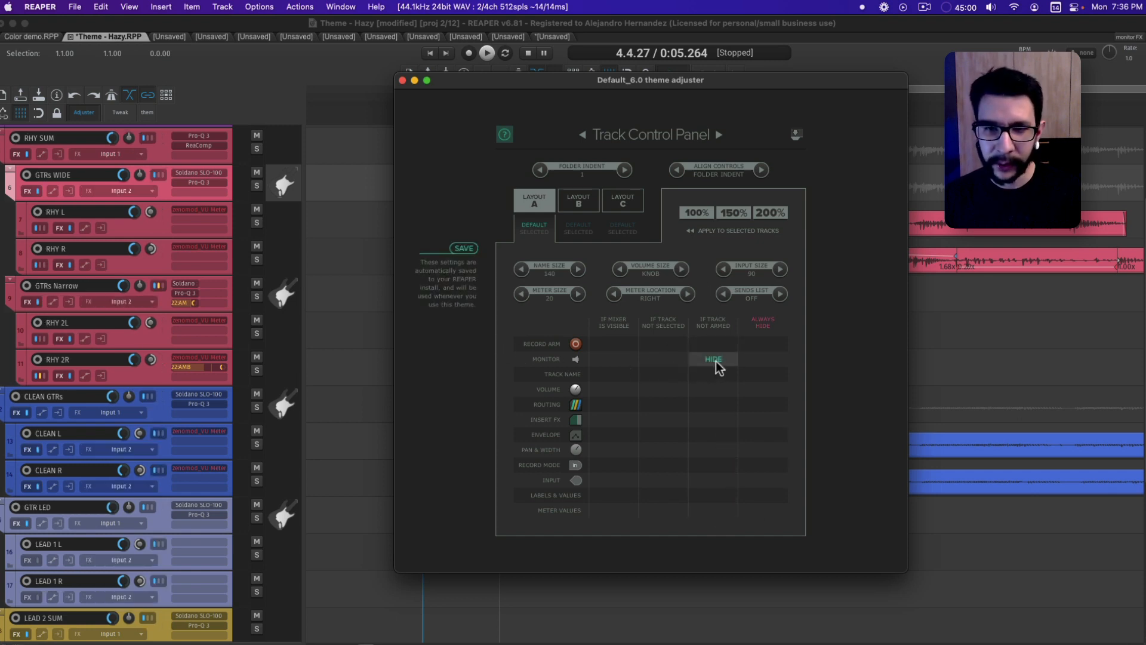
{"action": "left_click", "coordinate": [719, 360]}
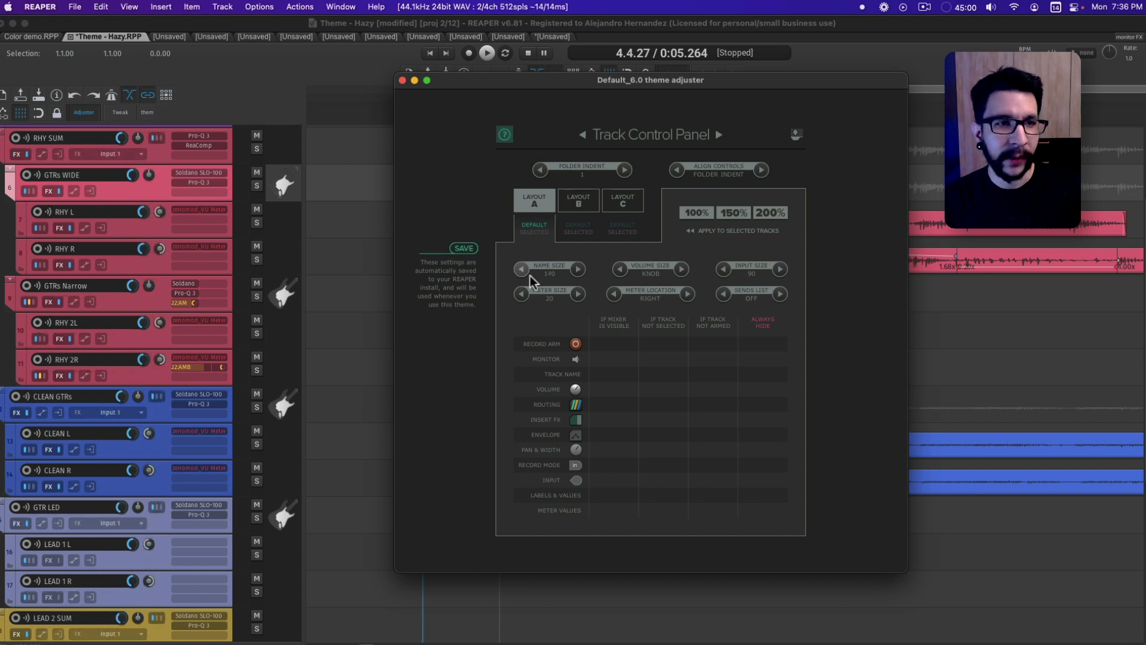
Step: Try a meter size of 40 before restoring 20, and set Align Controls to Extend Name
{"action": "left_click", "coordinate": [578, 293]}
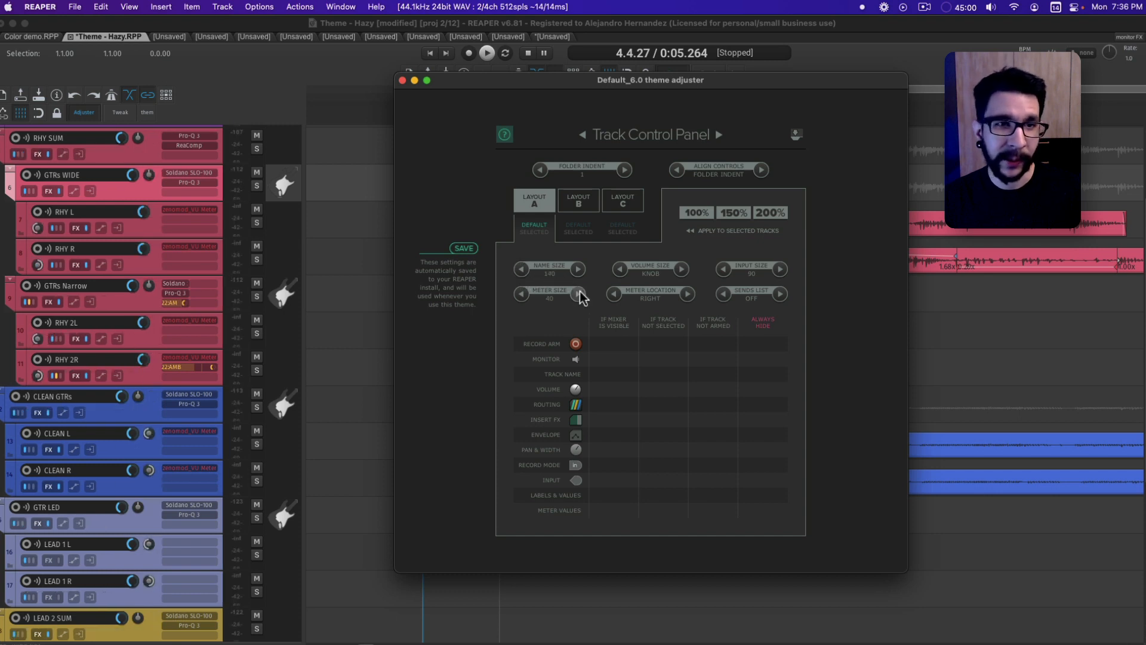
{"action": "left_click", "coordinate": [521, 294]}
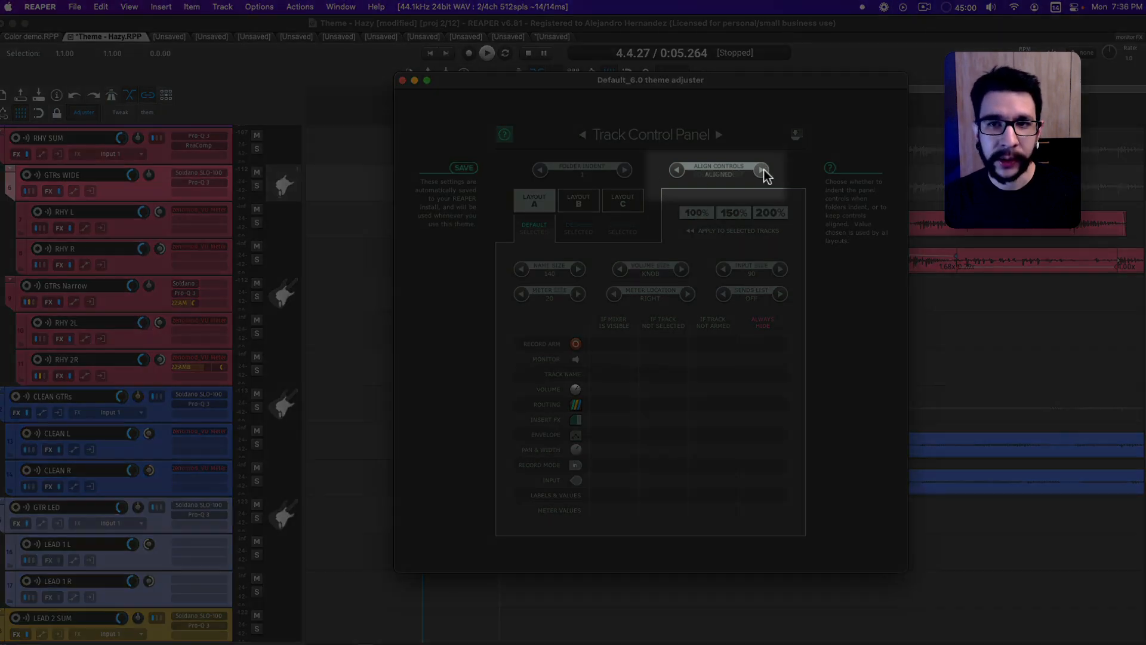
{"action": "left_click", "coordinate": [762, 171]}
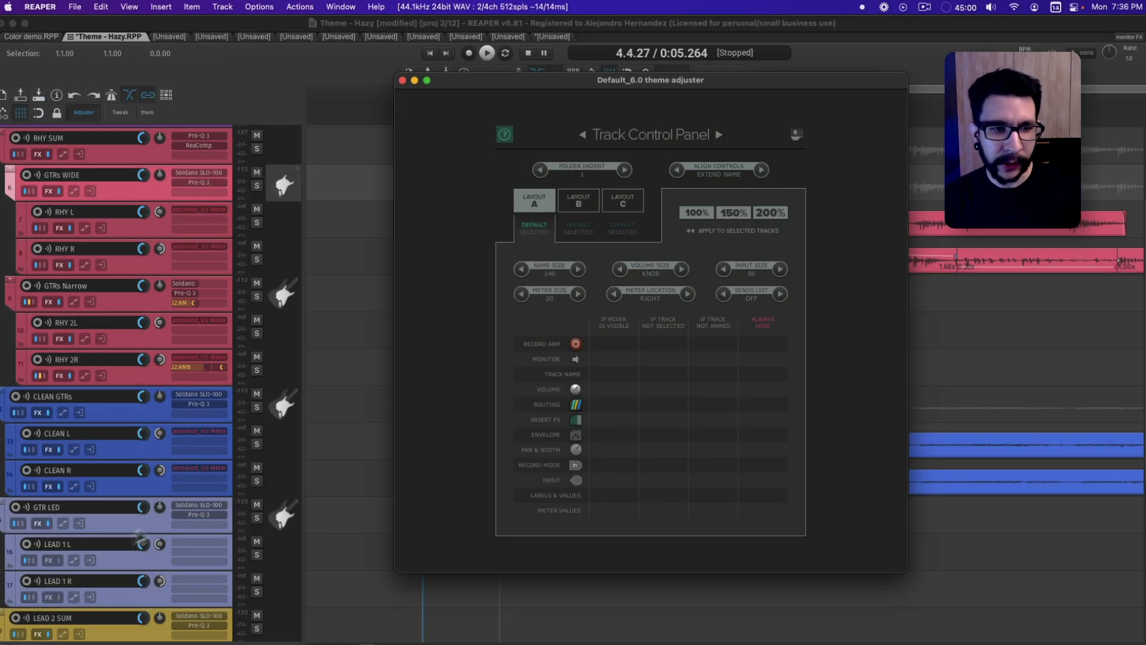
Step: Try aligning the controls to Folder Indent before restoring Extend Name, and widen the track control panel
{"action": "left_click", "coordinate": [679, 171]}
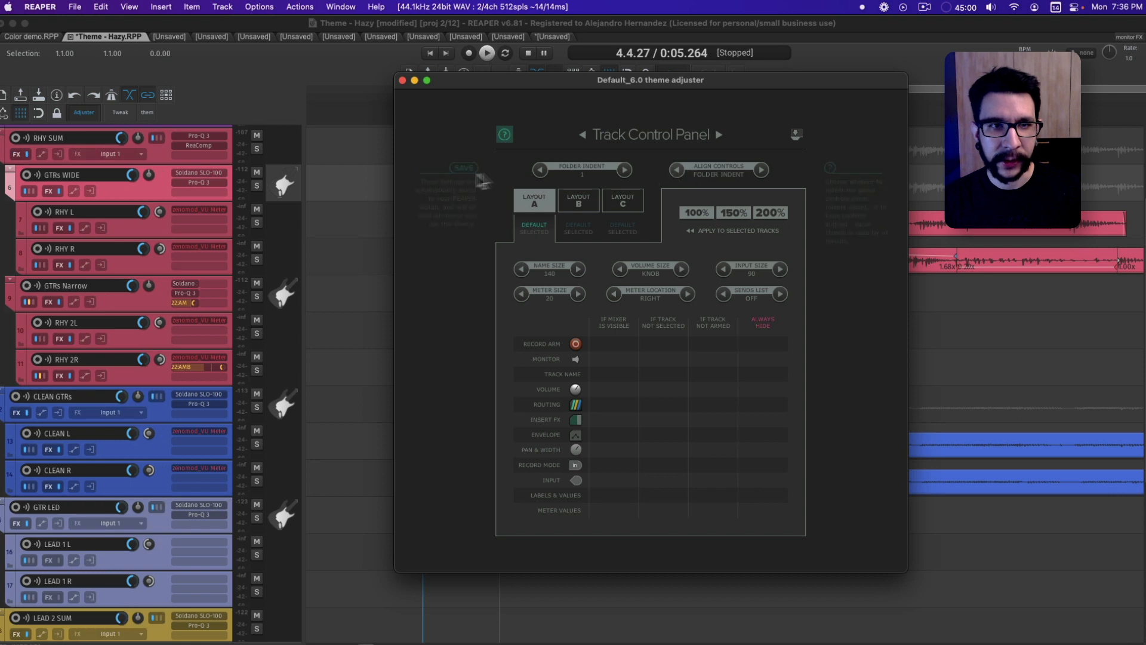
{"action": "left_click_drag", "start_coordinate": [303, 186], "coordinate": [381, 187]}
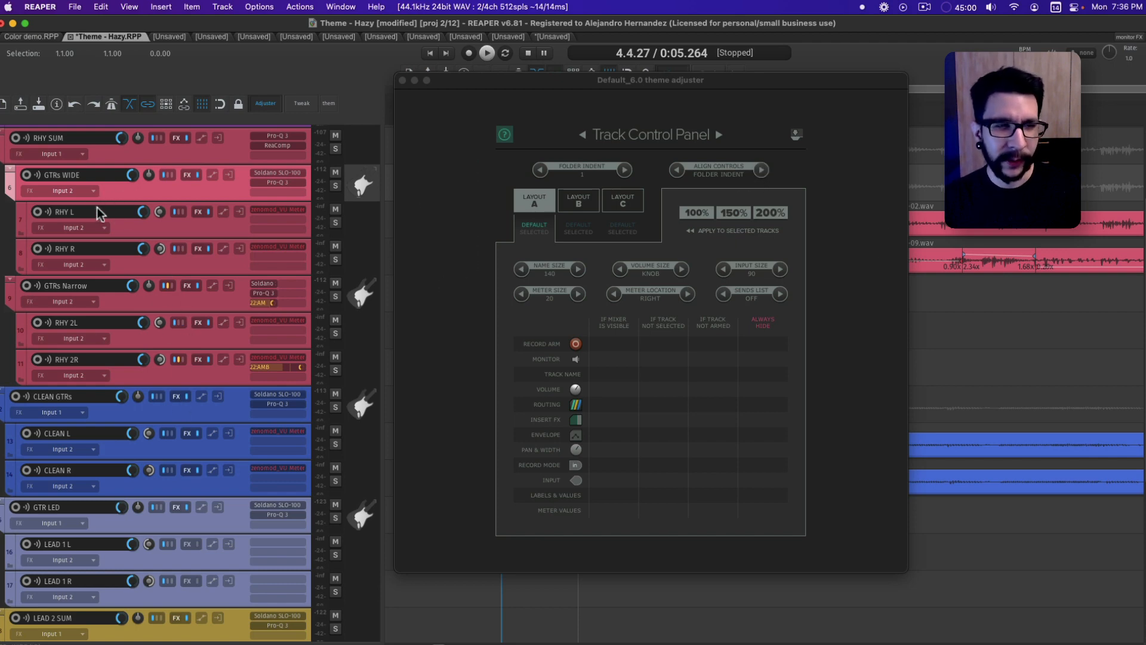
{"action": "left_click", "coordinate": [761, 170]}
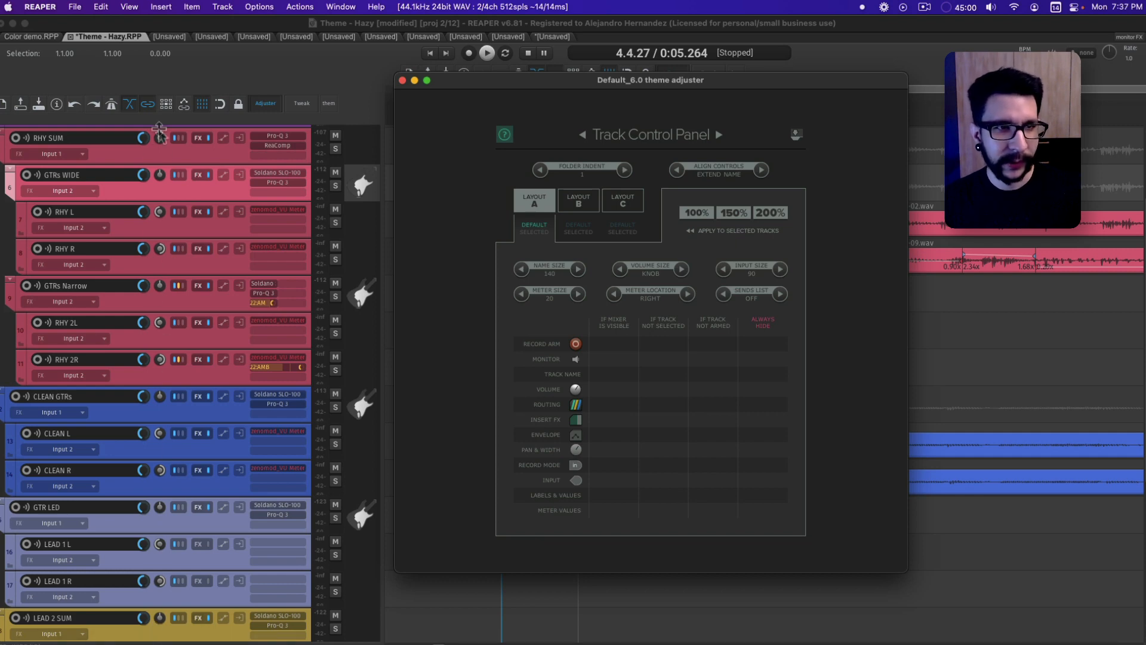
{"action": "mouse_move", "coordinate": [381, 177]}
{"action": "left_mouse_down"}
{"action": "mouse_move", "coordinate": [307, 179]}
{"action": "mouse_move", "coordinate": [358, 181]}
{"action": "left_mouse_up"}
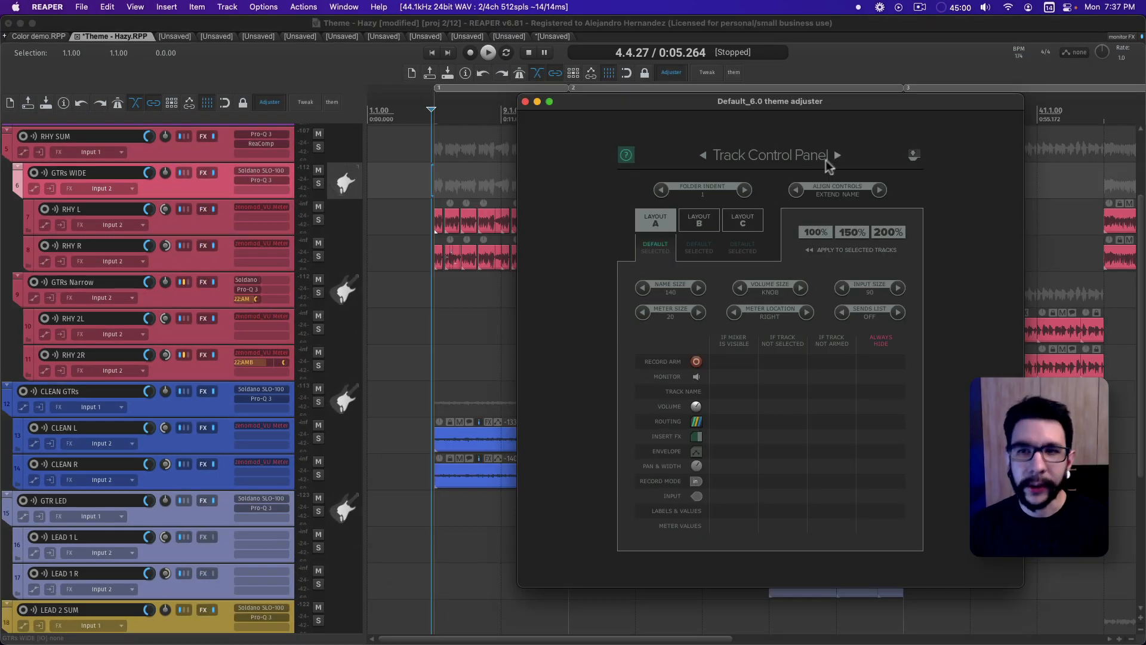
Step: Show the adjuster's Envelopes and Transport page and try the transport at 200% and 150% before restoring 100%
{"action": "left_click", "coordinate": [719, 135]}
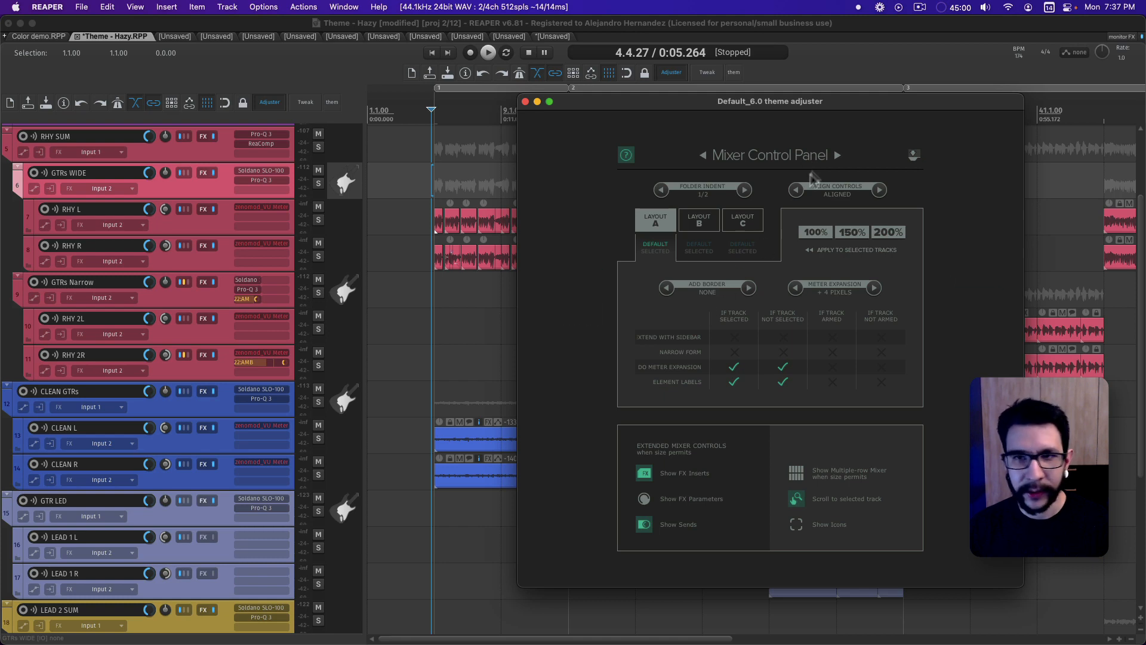
{"action": "left_click", "coordinate": [838, 156]}
{"action": "left_click", "coordinate": [831, 156]}
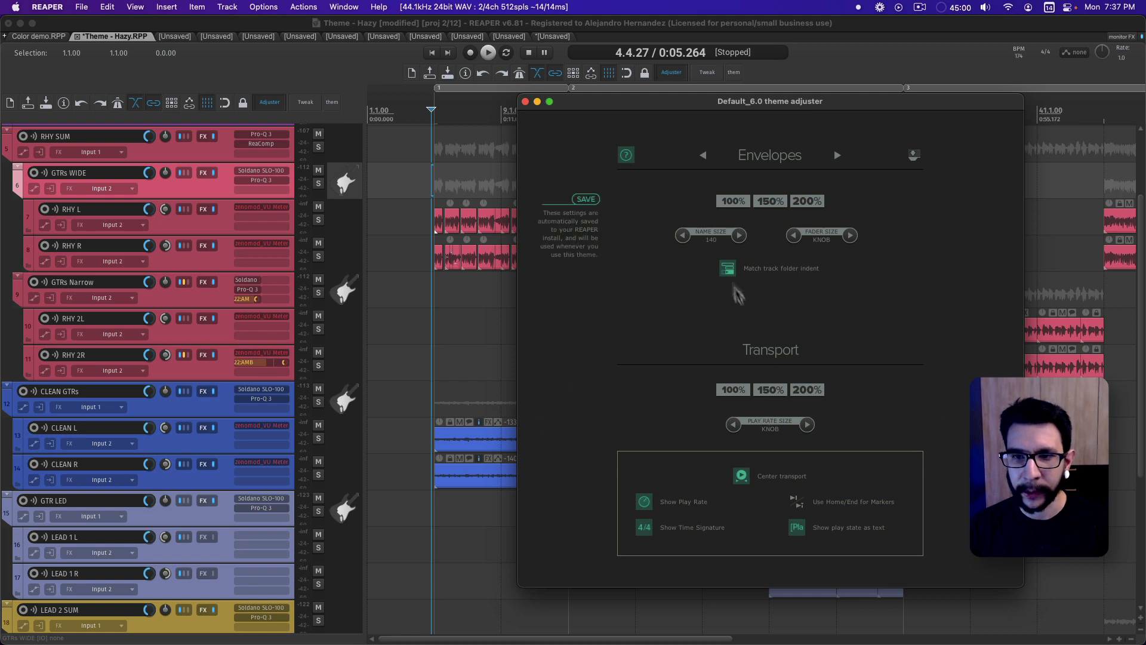
{"action": "left_click", "coordinate": [807, 391]}
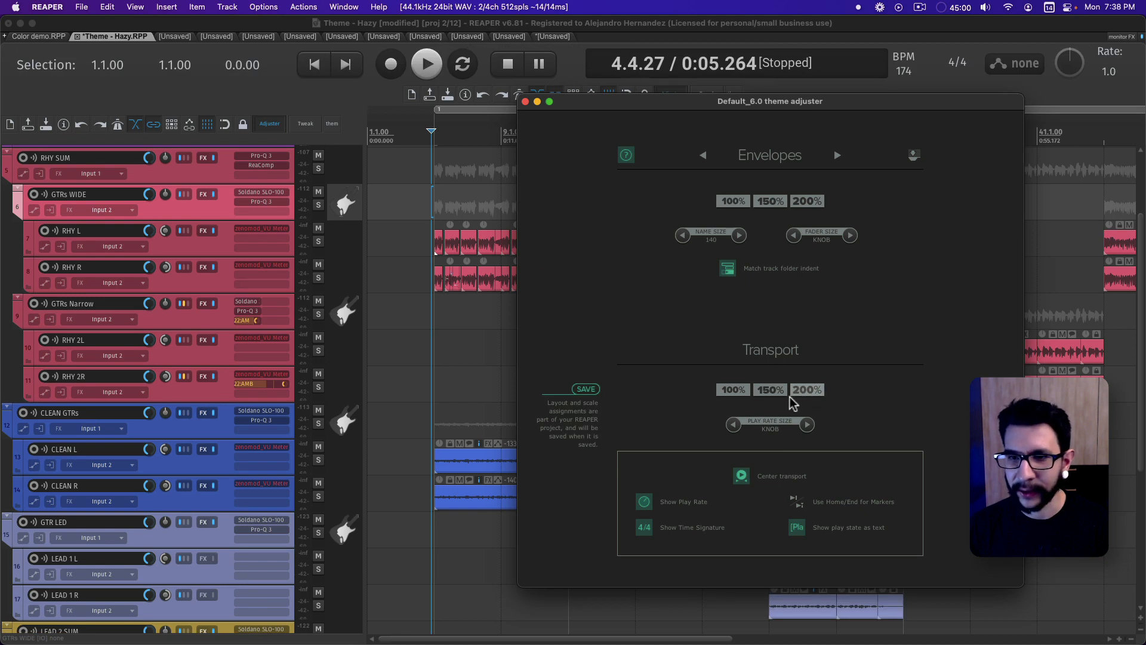
{"action": "left_click", "coordinate": [771, 392]}
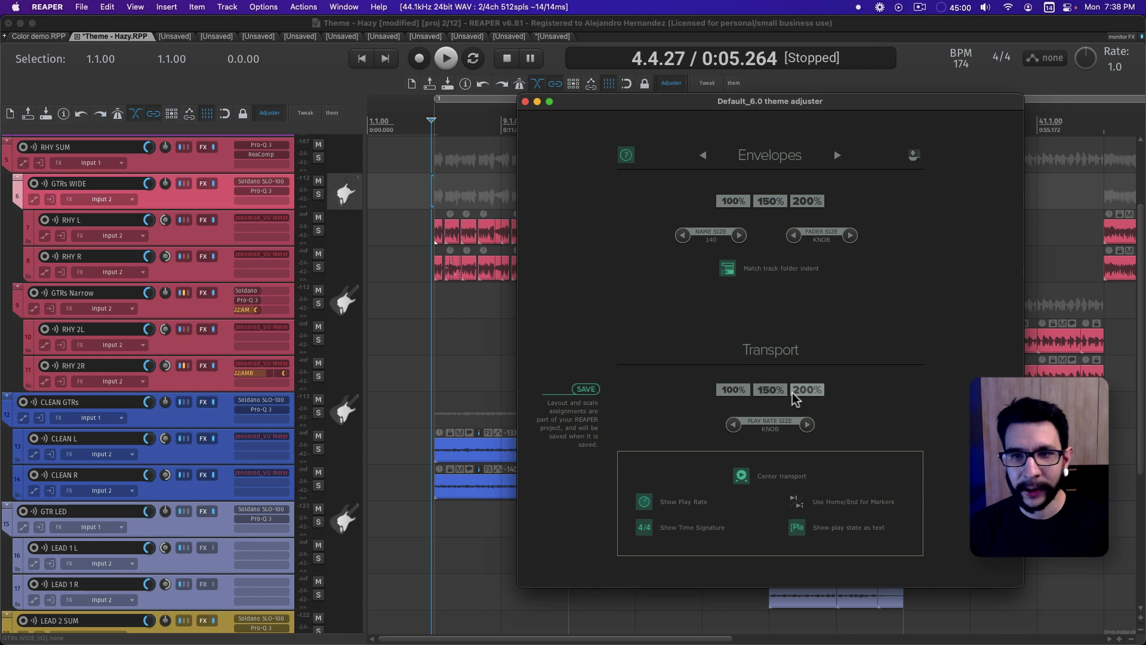
{"action": "left_click", "coordinate": [739, 394]}
{"action": "left_click", "coordinate": [769, 392]}
{"action": "left_click", "coordinate": [805, 393]}
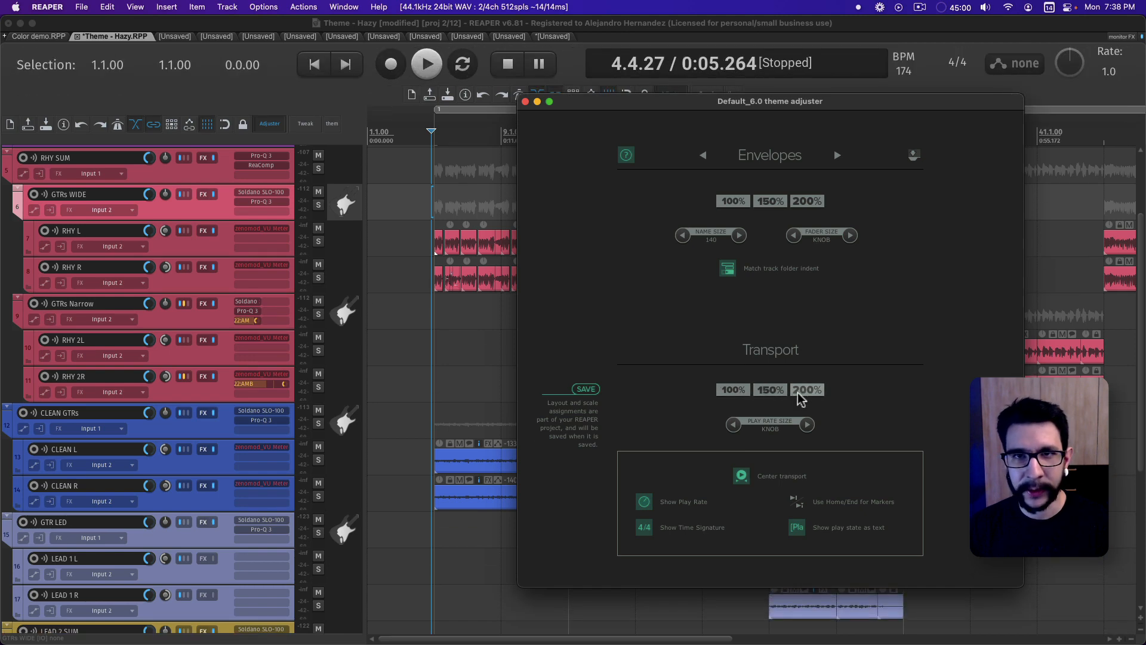
{"action": "left_click", "coordinate": [770, 391]}
{"action": "left_click", "coordinate": [734, 390]}
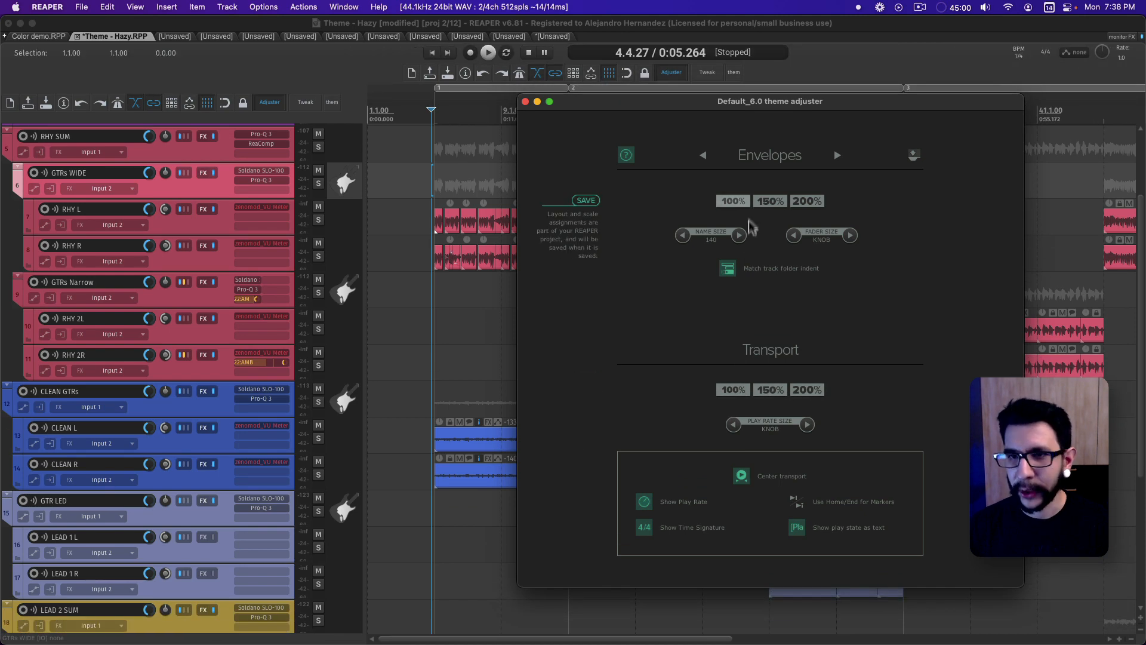
Step: Look through the Custom Colors, Mixer Control Panel and Envelopes pages and show the Global Settings page
{"action": "left_click", "coordinate": [702, 157]}
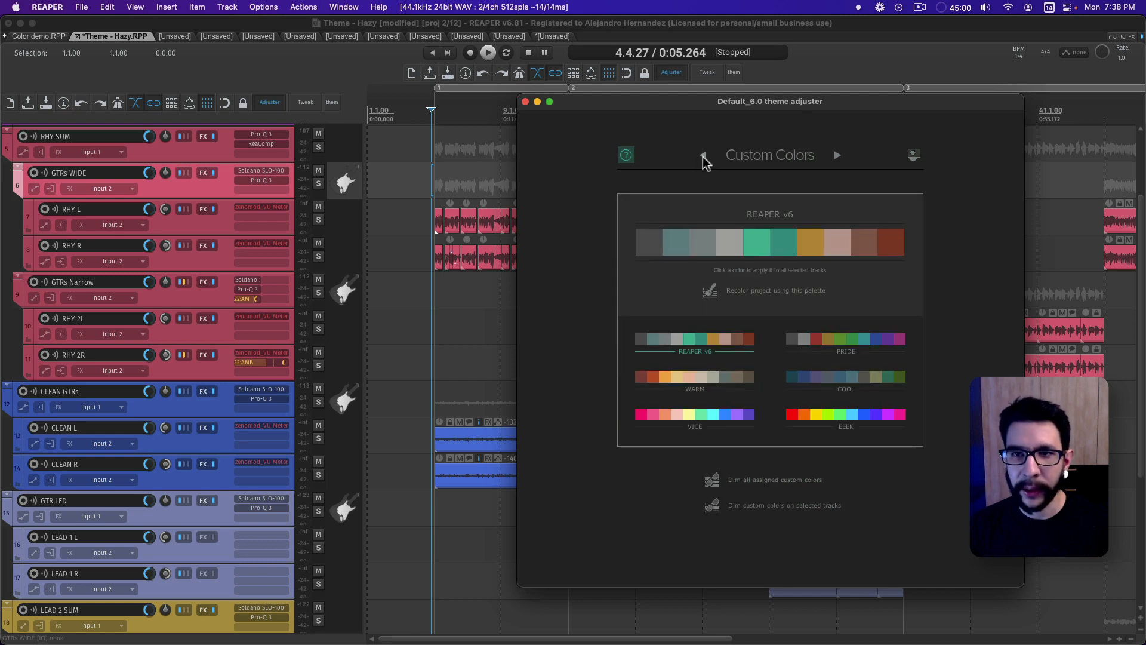
{"action": "left_click", "coordinate": [703, 157]}
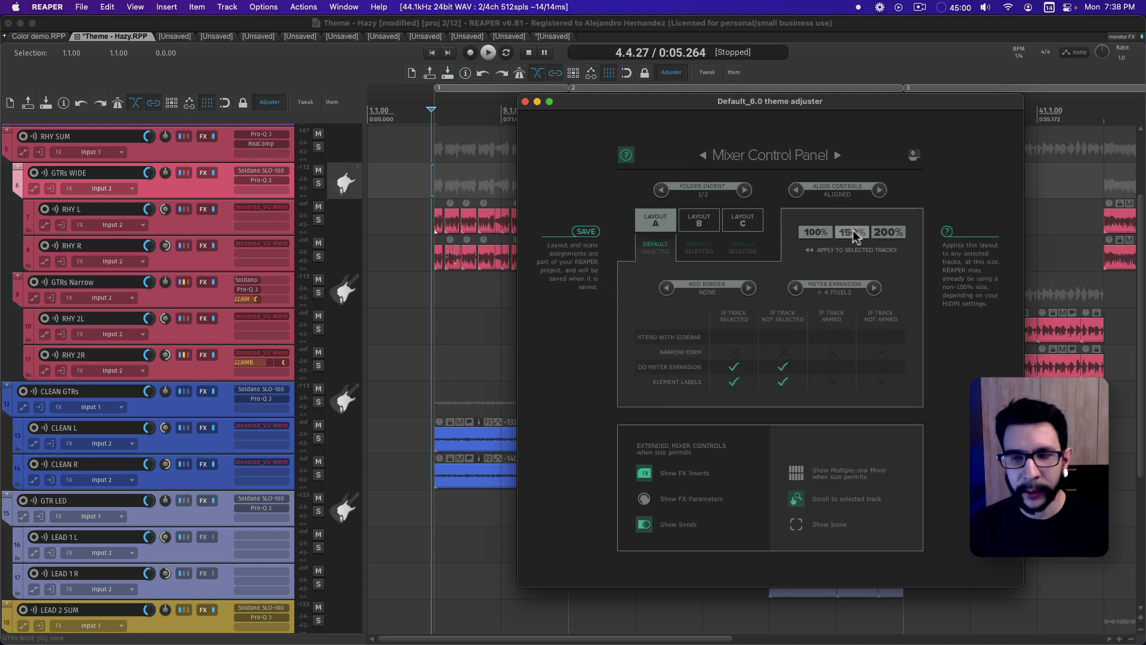
{"action": "left_click", "coordinate": [836, 156]}
{"action": "left_click", "coordinate": [837, 157]}
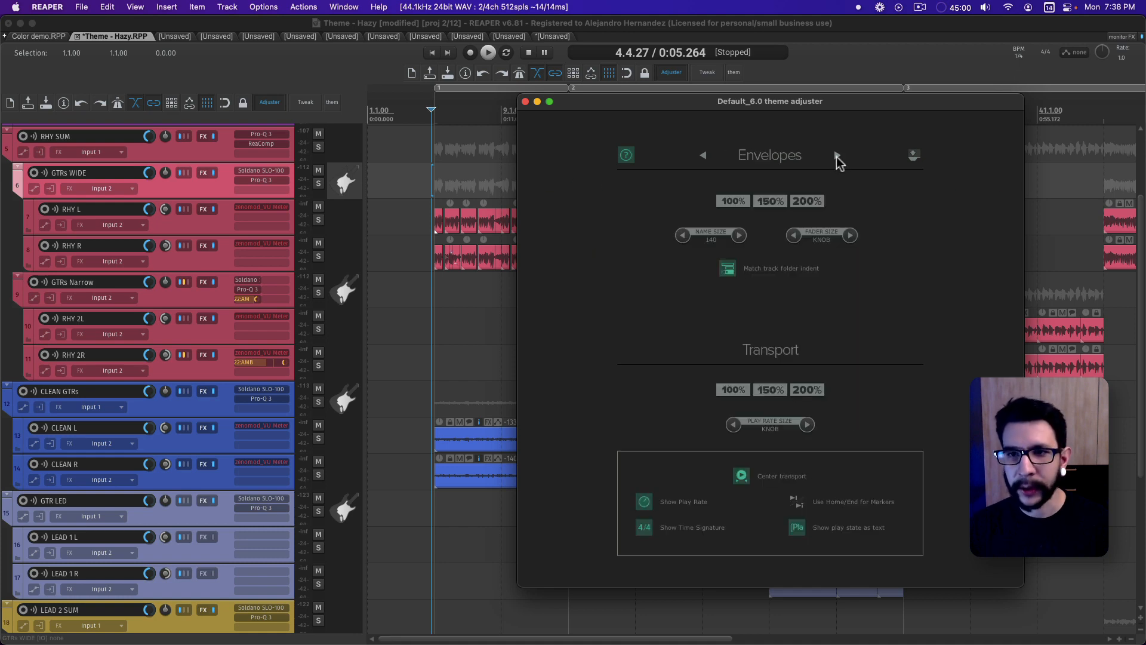
{"action": "left_click", "coordinate": [837, 157]}
{"action": "left_click", "coordinate": [837, 156]}
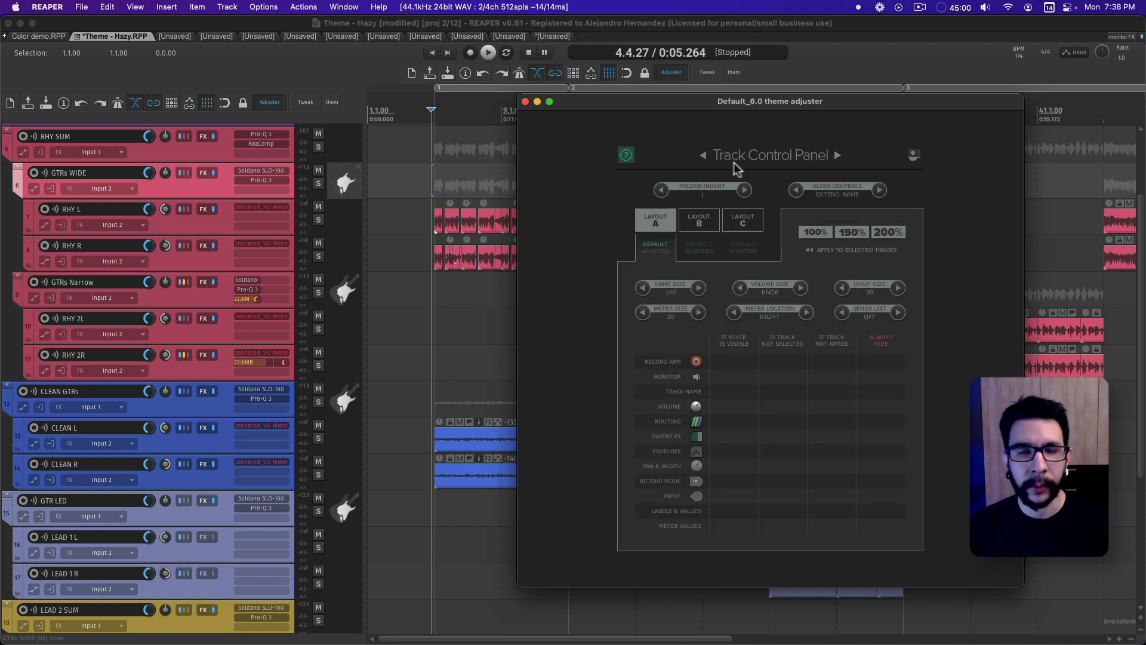
{"action": "left_click", "coordinate": [705, 156]}
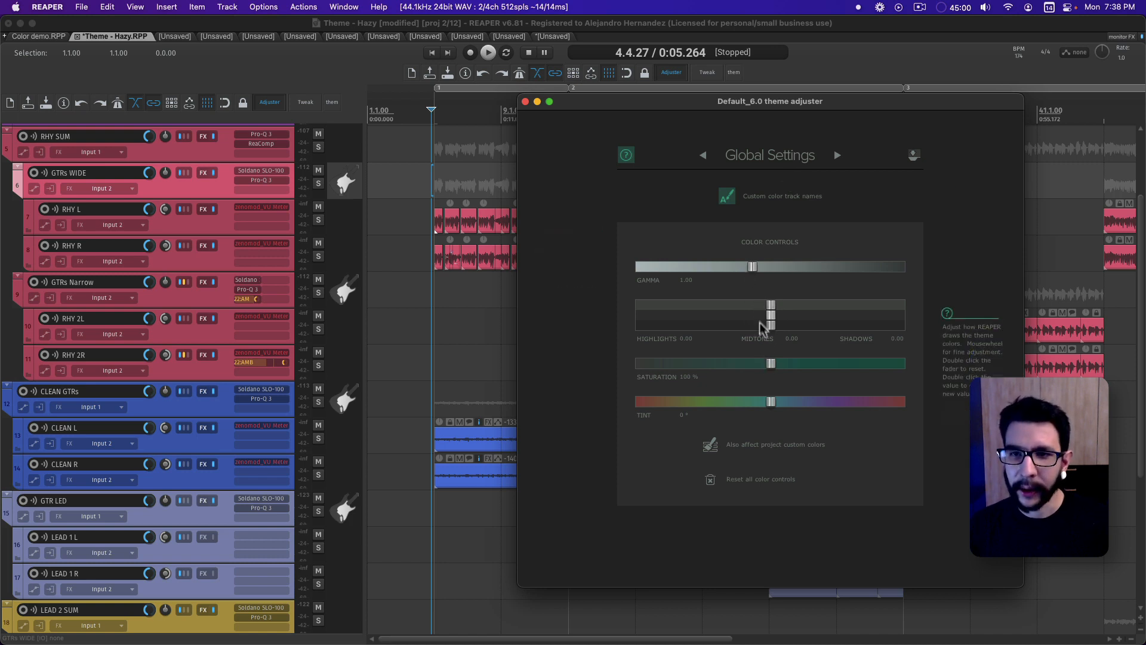
Step: Lower the theme's gamma slightly, set highlights to 0.04 and saturation to 101%, nudge midtones and tint, and close the theme adjuster
{"action": "mouse_move", "coordinate": [755, 260]}
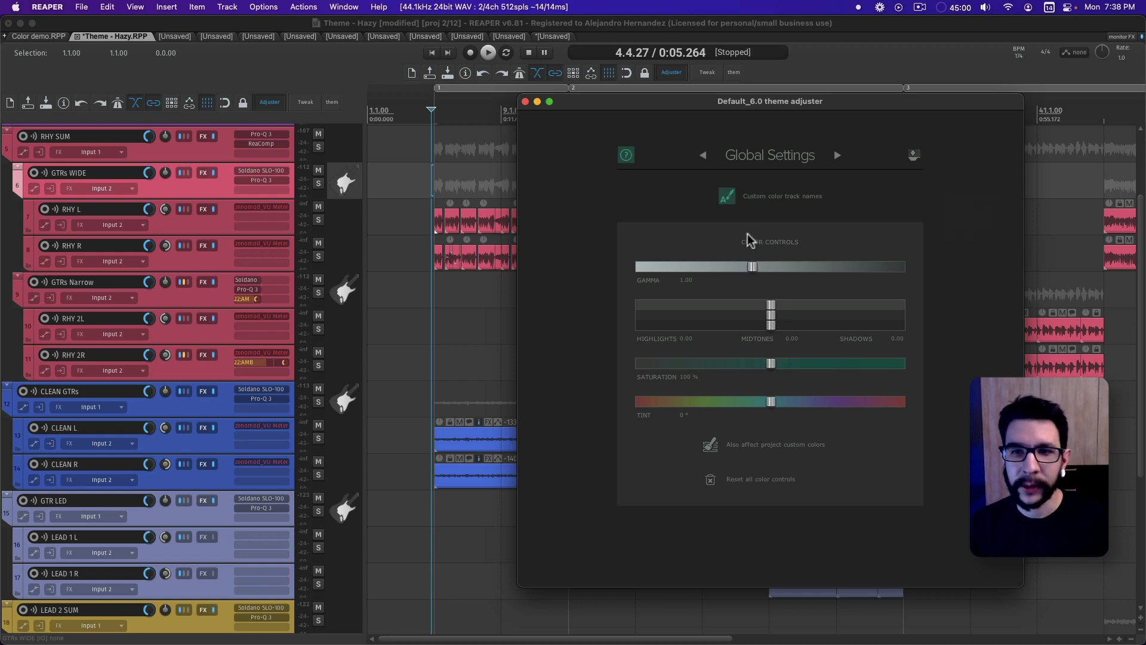
{"action": "left_click_drag", "start_coordinate": [755, 271], "coordinate": [761, 321]}
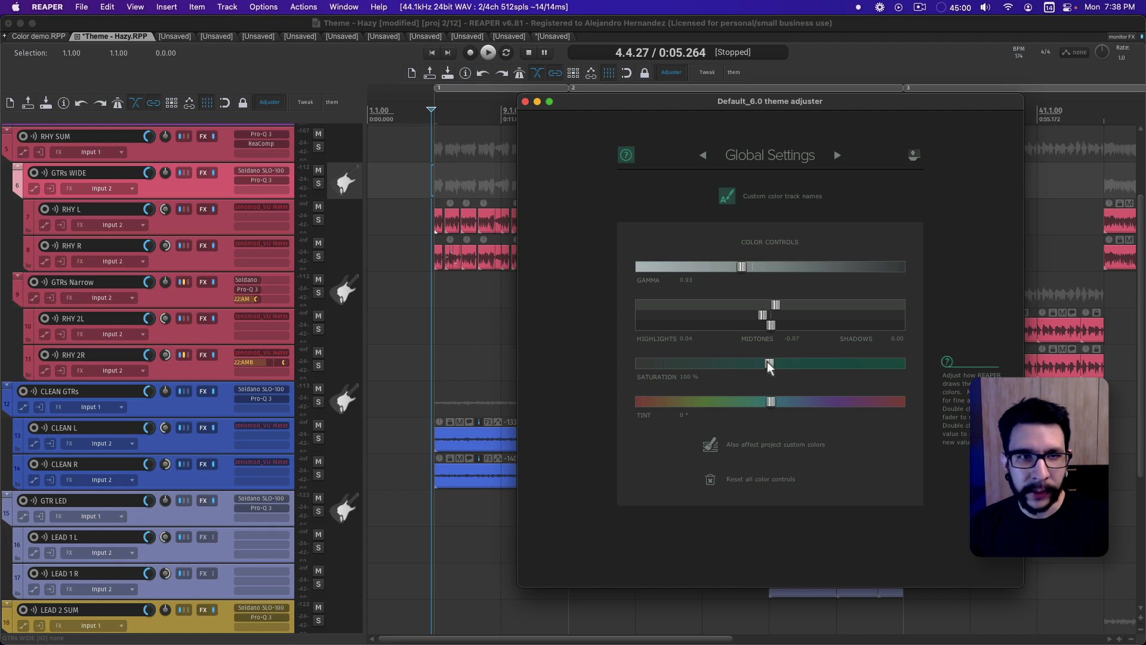
{"action": "mouse_move", "coordinate": [770, 364]}
{"action": "left_mouse_down"}
{"action": "mouse_move", "coordinate": [810, 366]}
{"action": "mouse_move", "coordinate": [722, 363]}
{"action": "mouse_move", "coordinate": [771, 364]}
{"action": "left_mouse_up"}
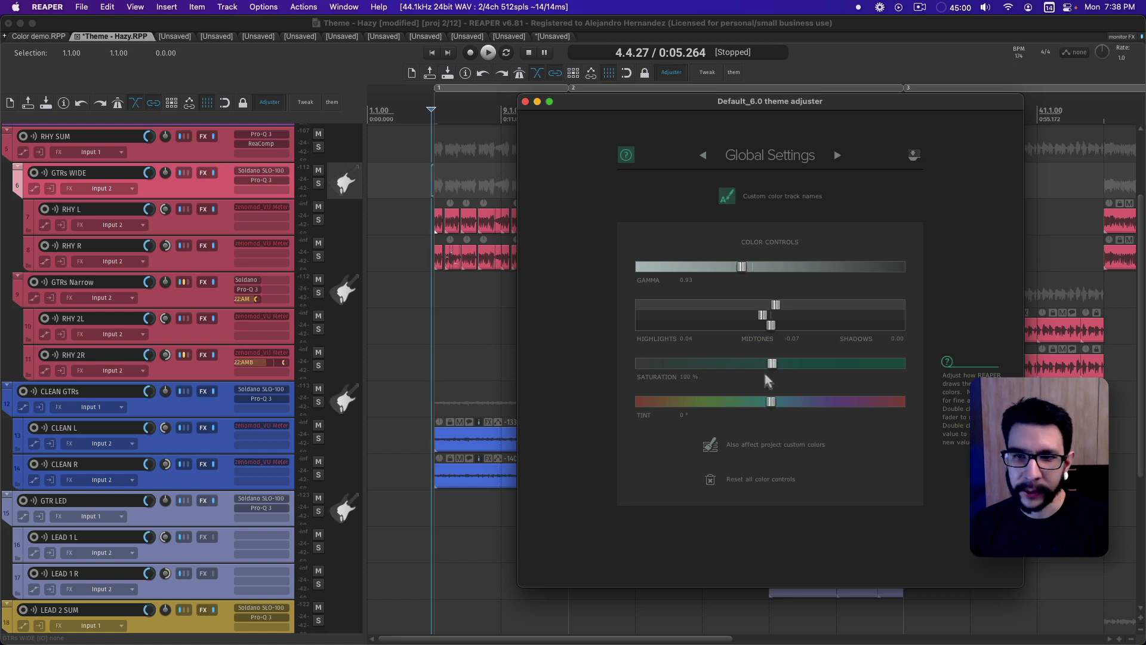
{"action": "left_click", "coordinate": [772, 364]}
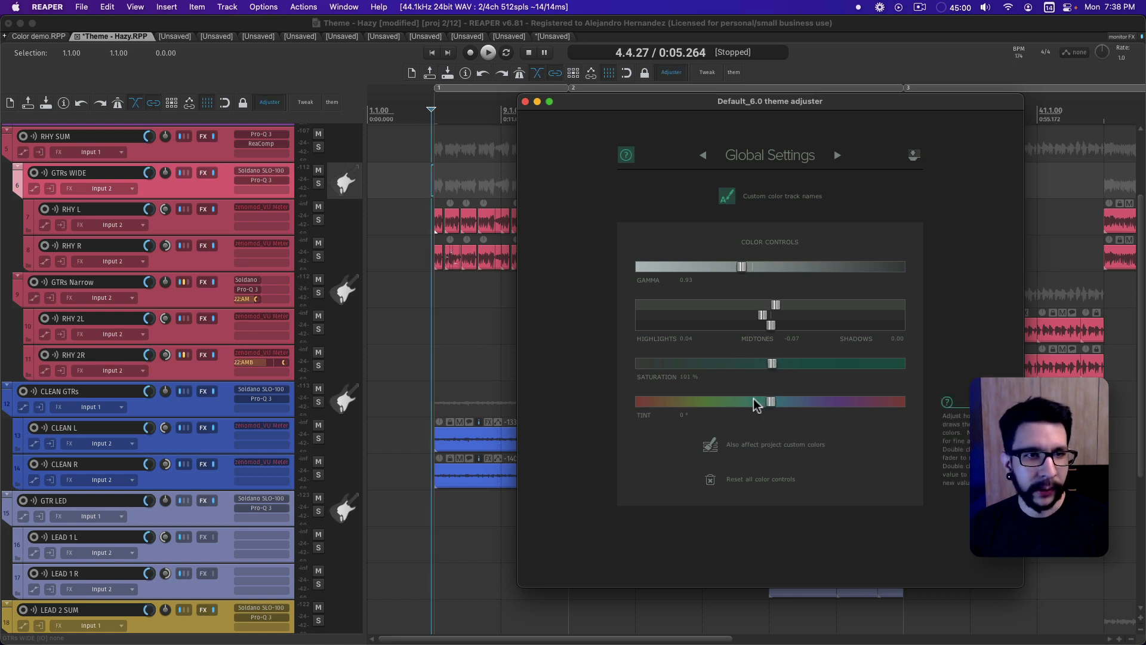
{"action": "mouse_move", "coordinate": [756, 406]}
{"action": "left_mouse_down"}
{"action": "mouse_move", "coordinate": [700, 407]}
{"action": "mouse_move", "coordinate": [828, 406]}
{"action": "mouse_move", "coordinate": [681, 400]}
{"action": "mouse_move", "coordinate": [772, 402]}
{"action": "left_mouse_up"}
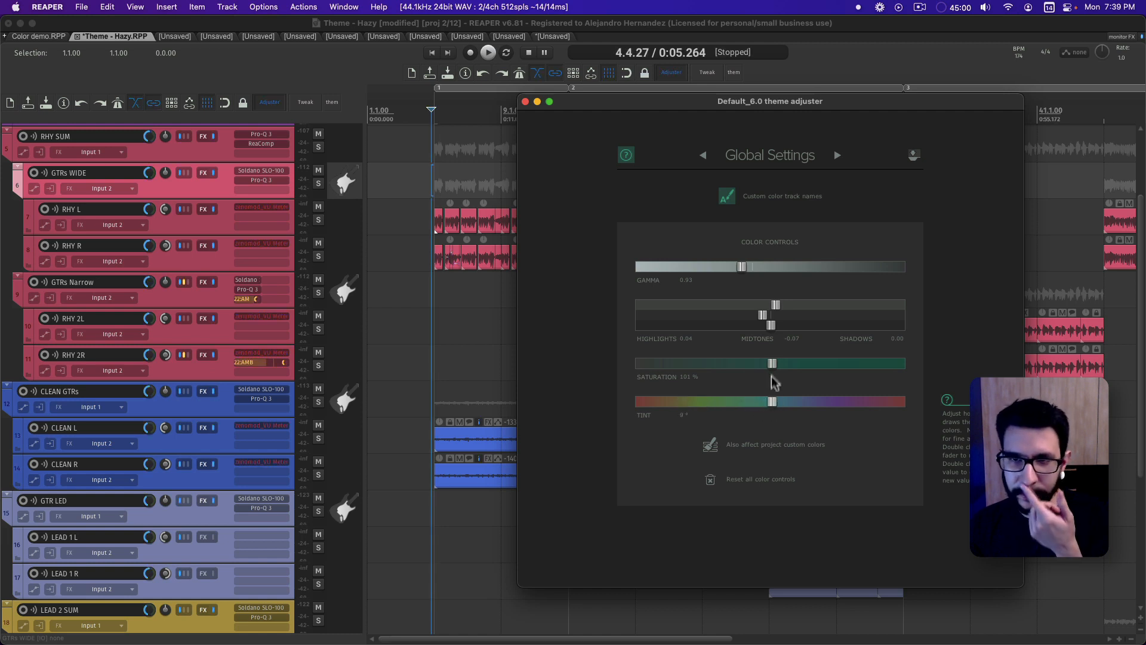
{"action": "mouse_move", "coordinate": [764, 315]}
{"action": "left_mouse_down"}
{"action": "mouse_move", "coordinate": [776, 315]}
{"action": "mouse_move", "coordinate": [770, 332]}
{"action": "left_mouse_up"}
{"action": "left_click", "coordinate": [525, 101]}
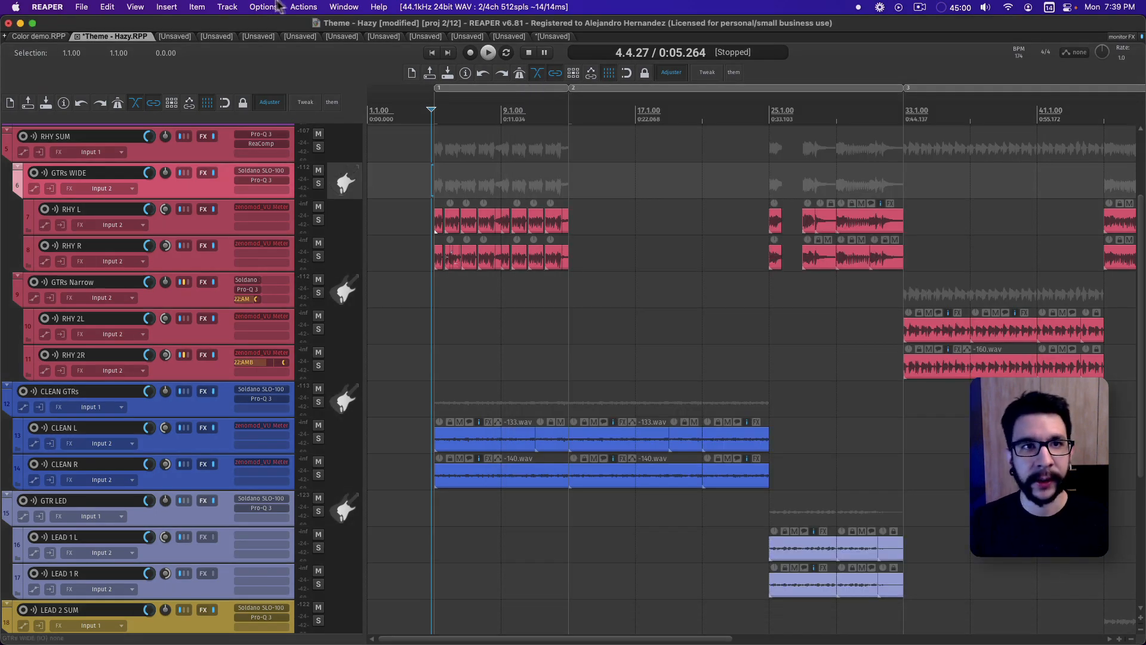
Step: Filter the action list for "Theme Tweak", run "Theme development: Show theme tweak/configuration window" and close the Actions window
{"action": "left_click", "coordinate": [294, 8]}
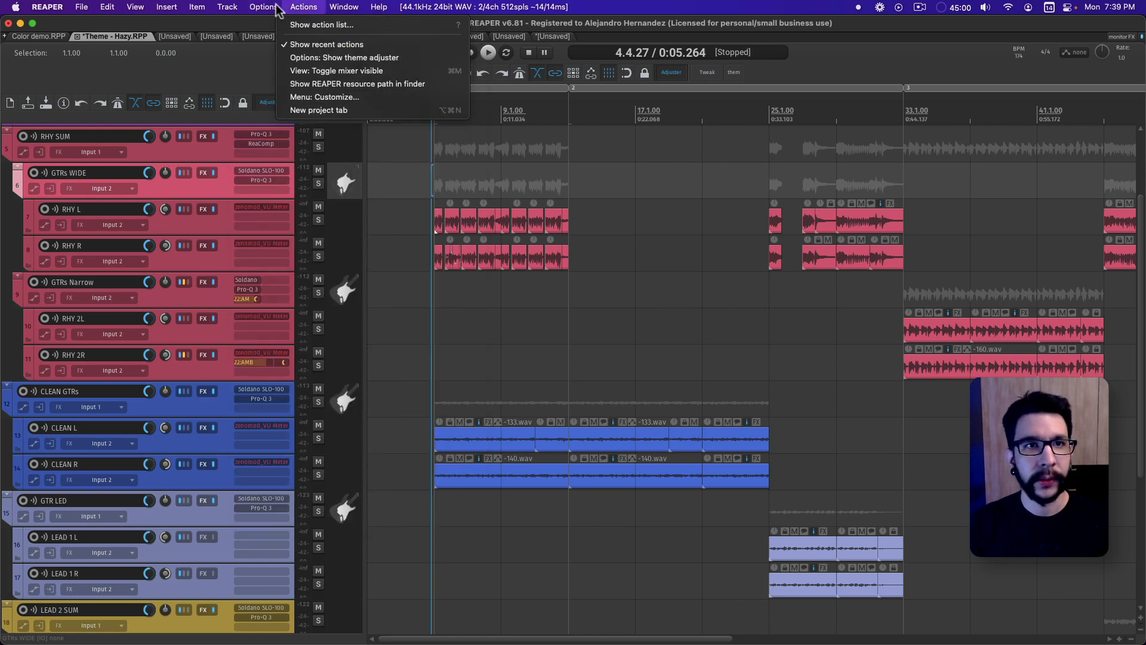
{"action": "mouse_move", "coordinate": [278, 9]}
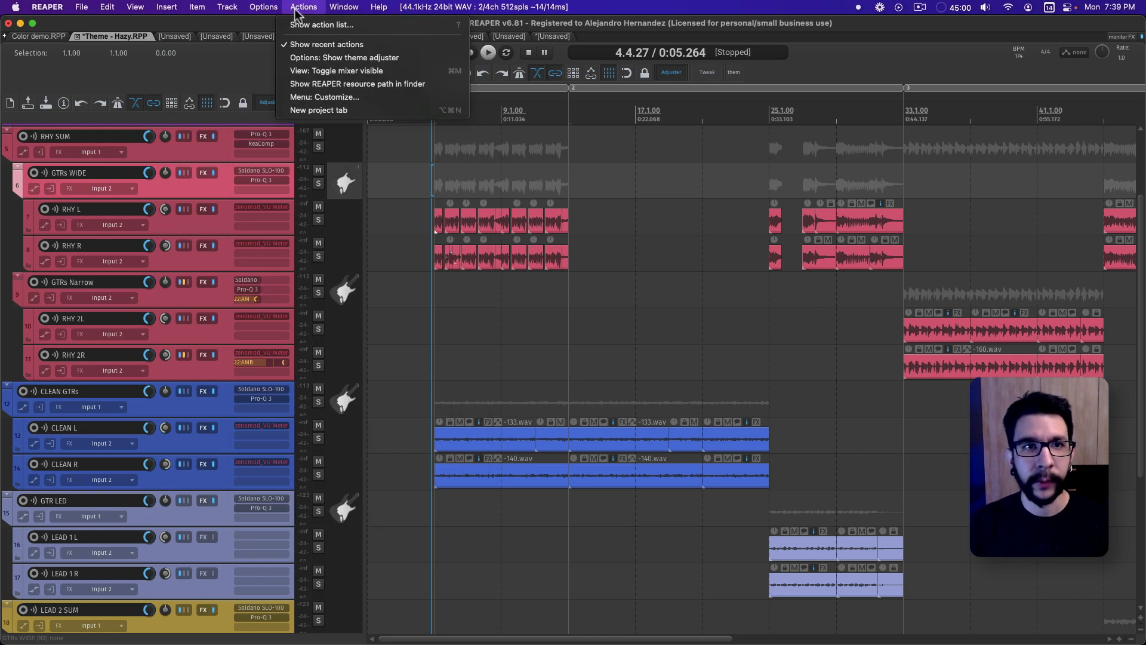
{"action": "left_click", "coordinate": [301, 24]}
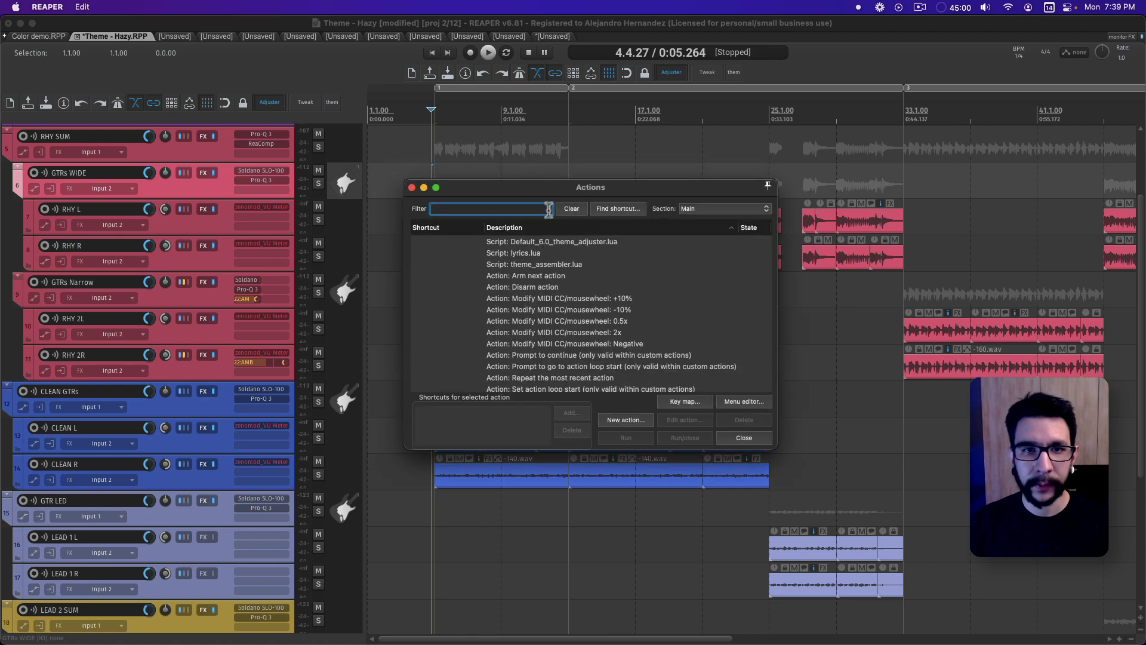
{"action": "type", "text": "Theme Tweak"}
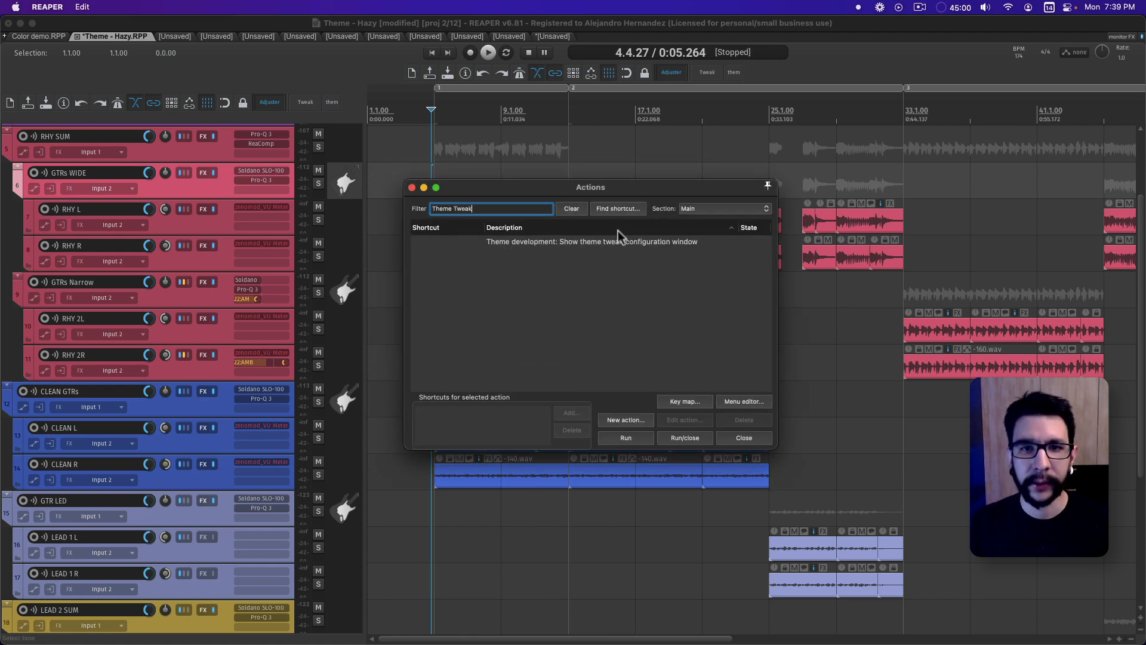
{"action": "left_click", "coordinate": [619, 241]}
{"action": "left_click", "coordinate": [625, 439]}
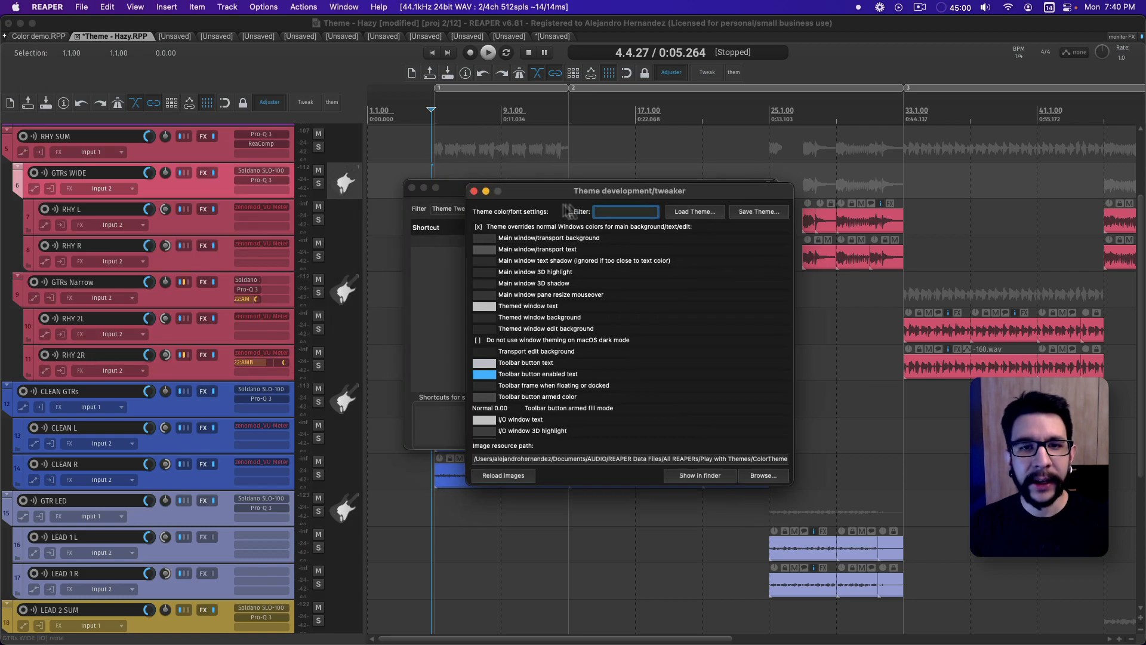
{"action": "left_click", "coordinate": [446, 187]}
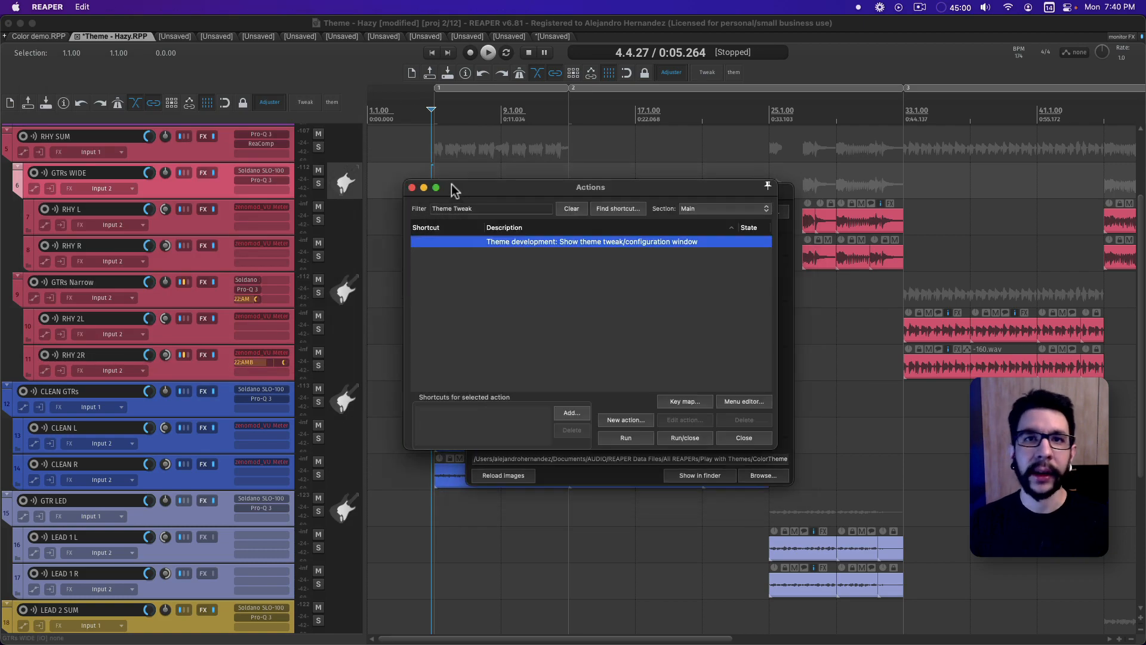
{"action": "left_click", "coordinate": [411, 187]}
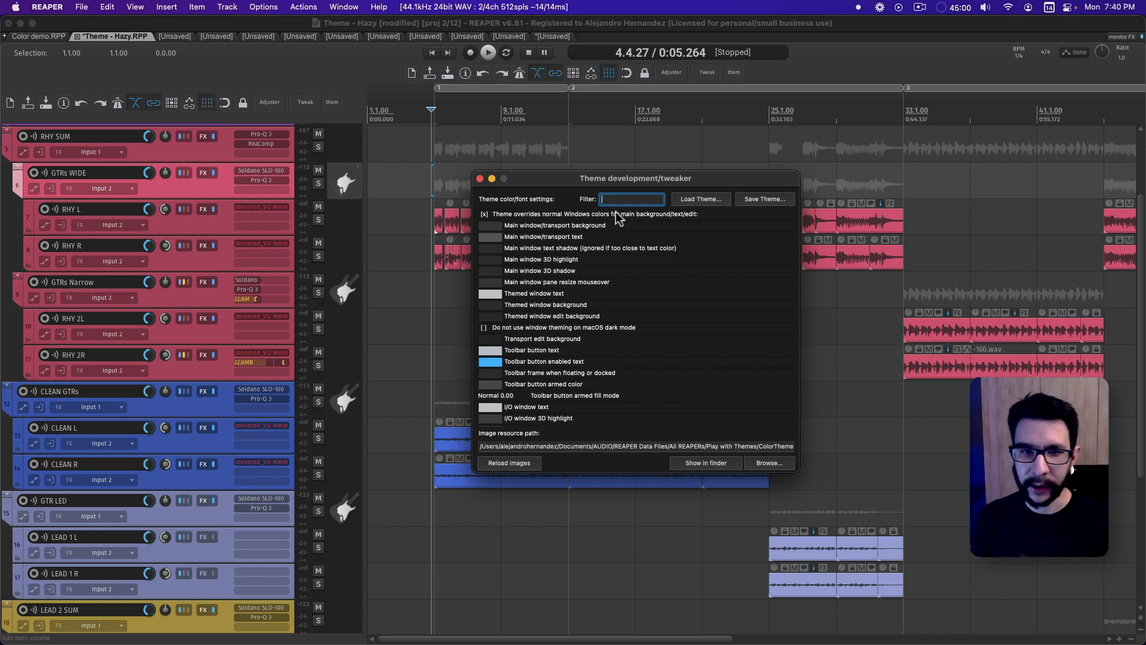
Step: Filter the theme settings for "Grid" and set the alpha of the start-of-measure grid lines' draw mode to 0.8
{"action": "scroll", "coordinate": [568, 268], "scroll_direction": "down", "scroll_amount": 15}
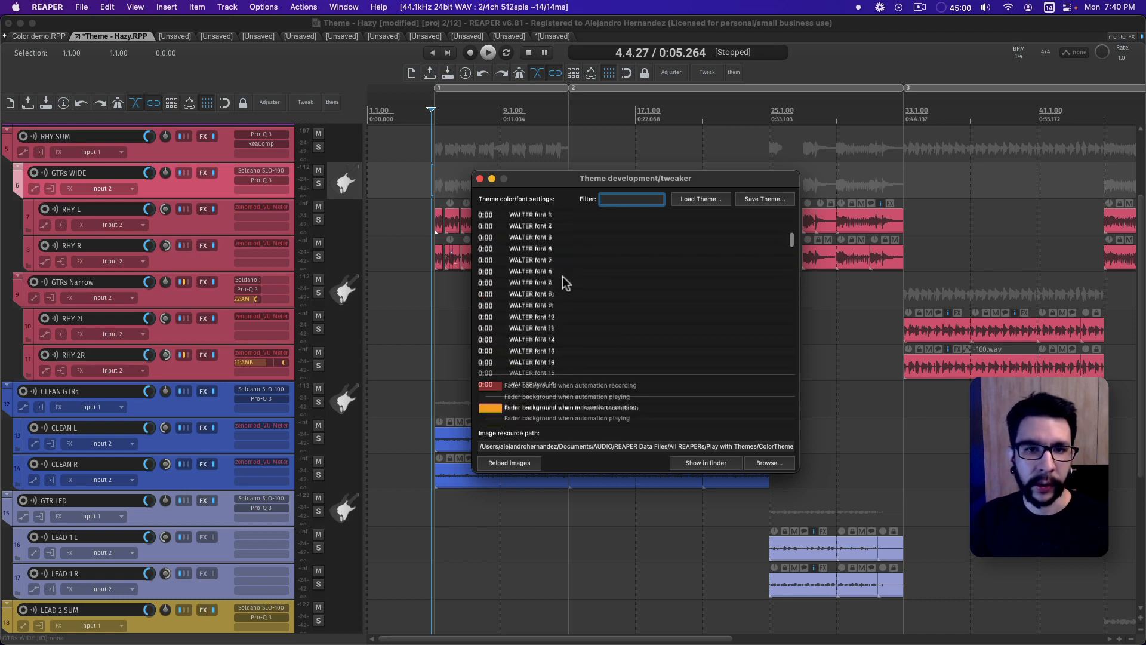
{"action": "scroll", "coordinate": [560, 287], "scroll_direction": "down", "scroll_amount": 15}
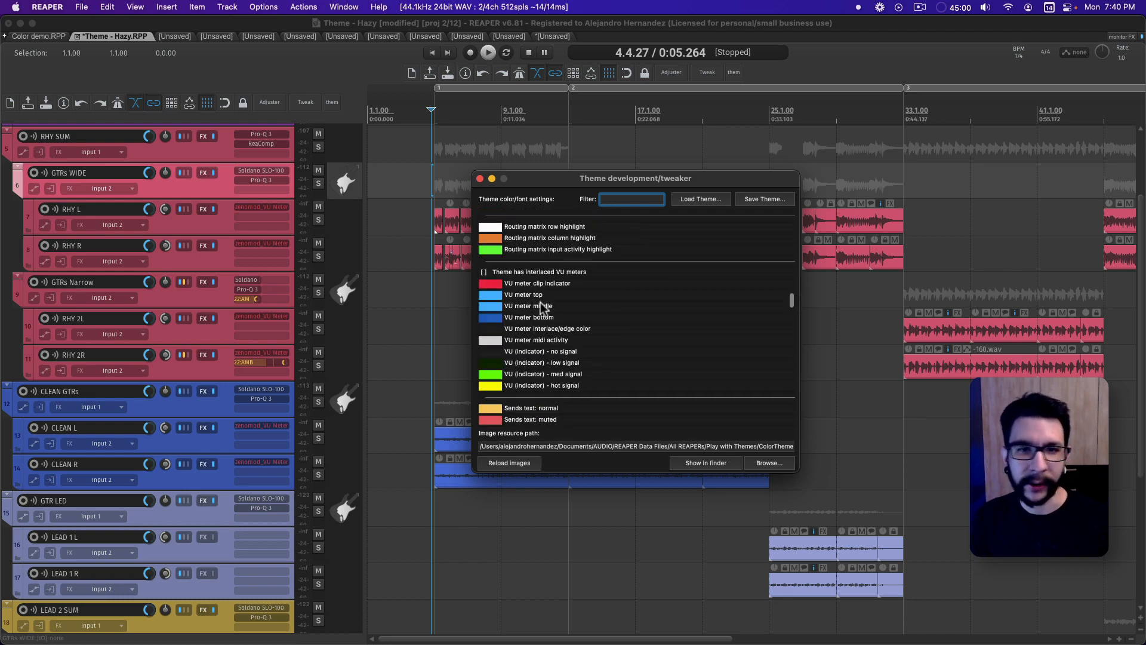
{"action": "scroll", "coordinate": [540, 302], "scroll_direction": "up", "scroll_amount": 10}
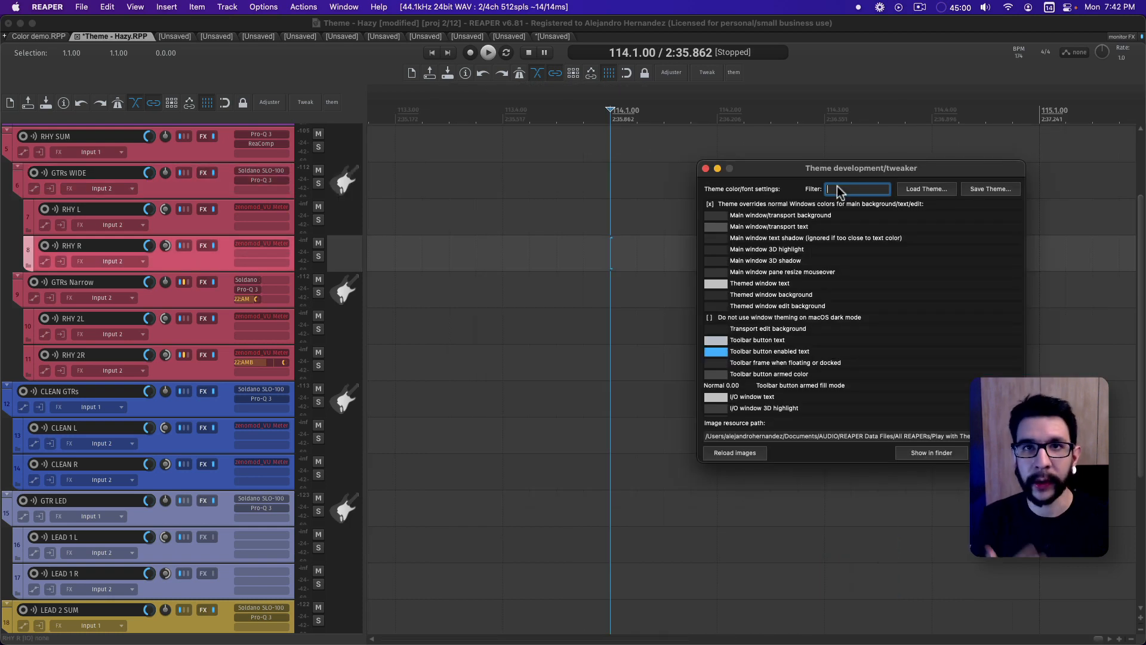
{"action": "type", "text": "rid"}
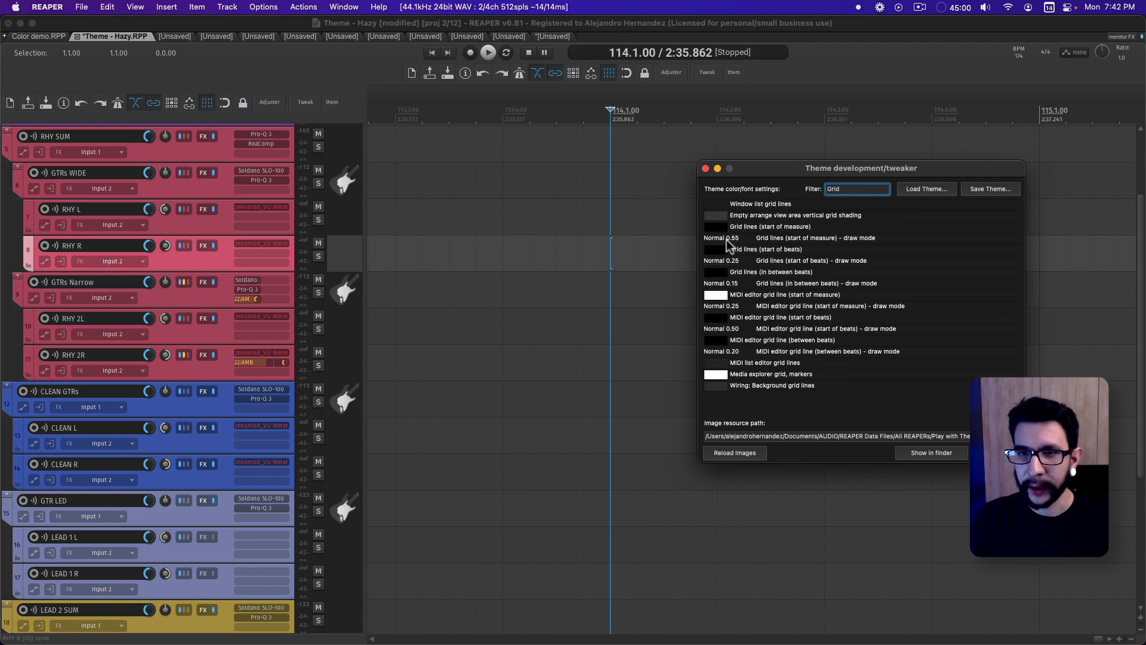
{"action": "double_click", "coordinate": [724, 238]}
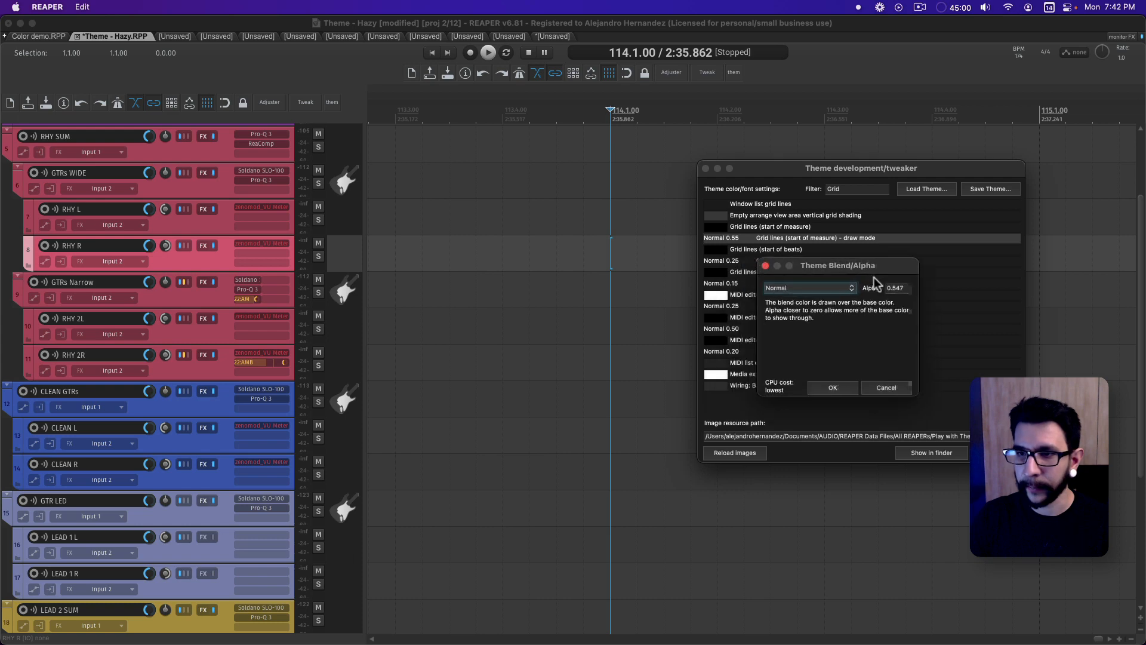
{"action": "double_click", "coordinate": [895, 288]}
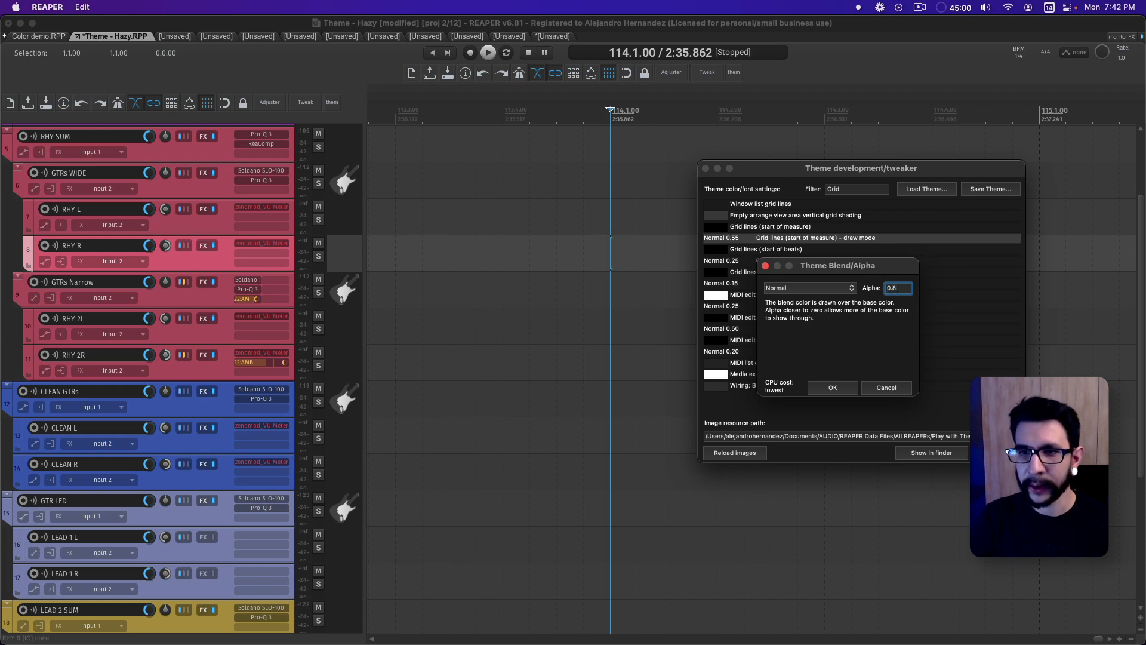
{"action": "key", "text": "Return"}
{"action": "scroll", "coordinate": [542, 248], "scroll_direction": "down", "scroll_amount": 2}
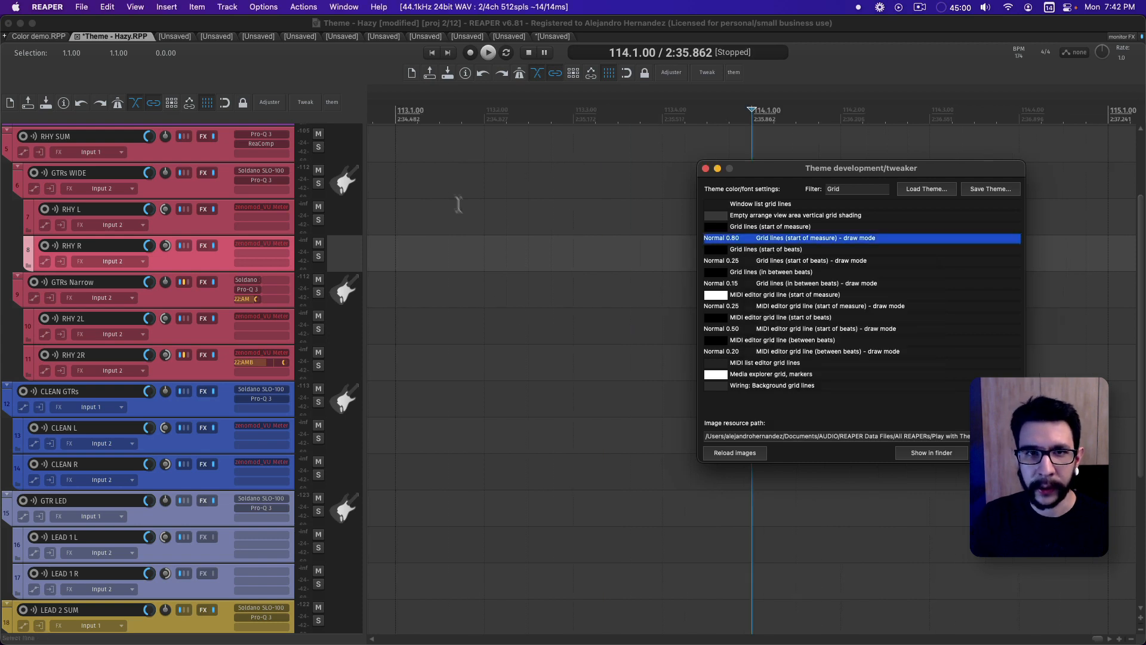
Step: Set the draw-mode alpha to 0.8 for the start-of-beats grid lines and 0.5 for the in-between-beats grid lines
{"action": "double_click", "coordinate": [727, 261]}
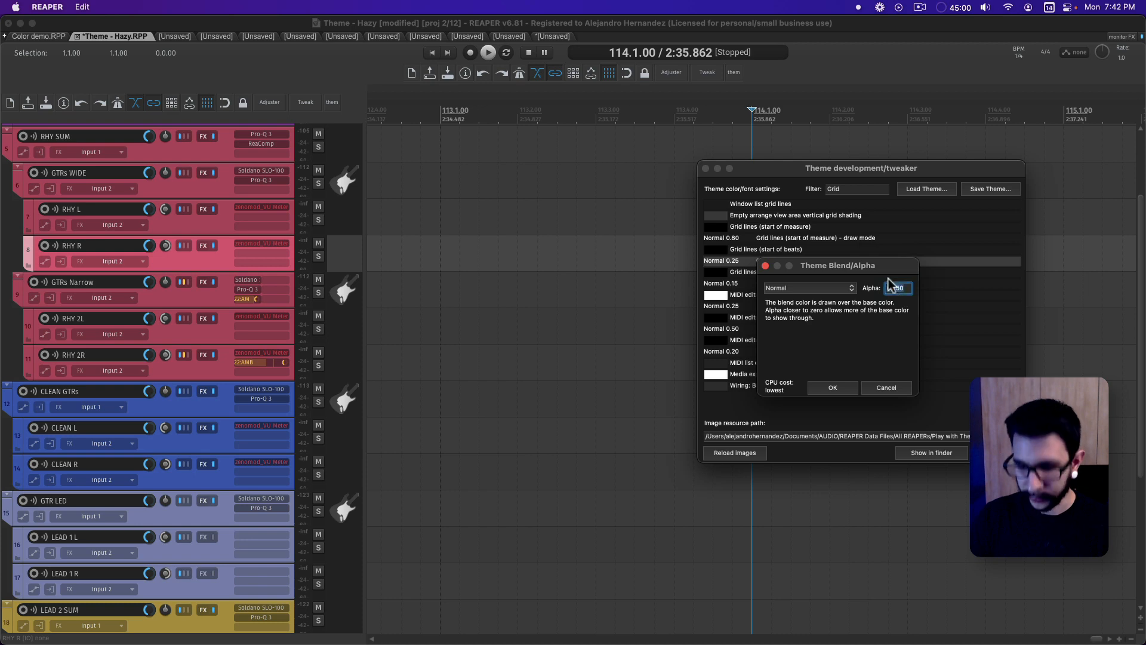
{"action": "key", "text": "Return"}
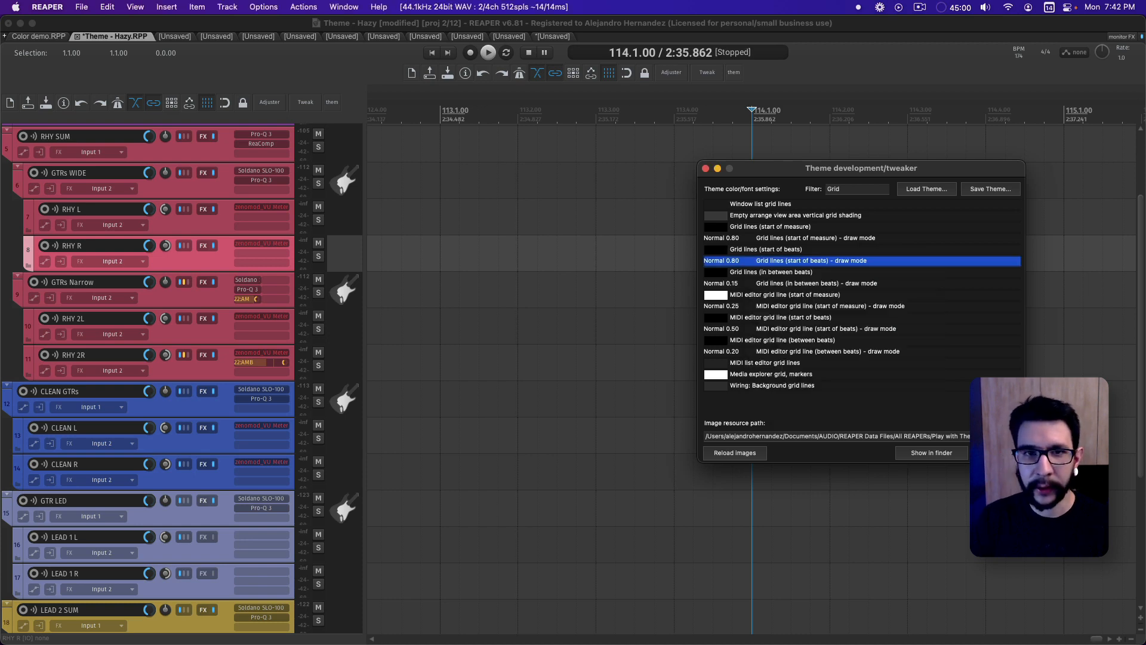
{"action": "double_click", "coordinate": [732, 283]}
{"action": "type", "text": "0."}
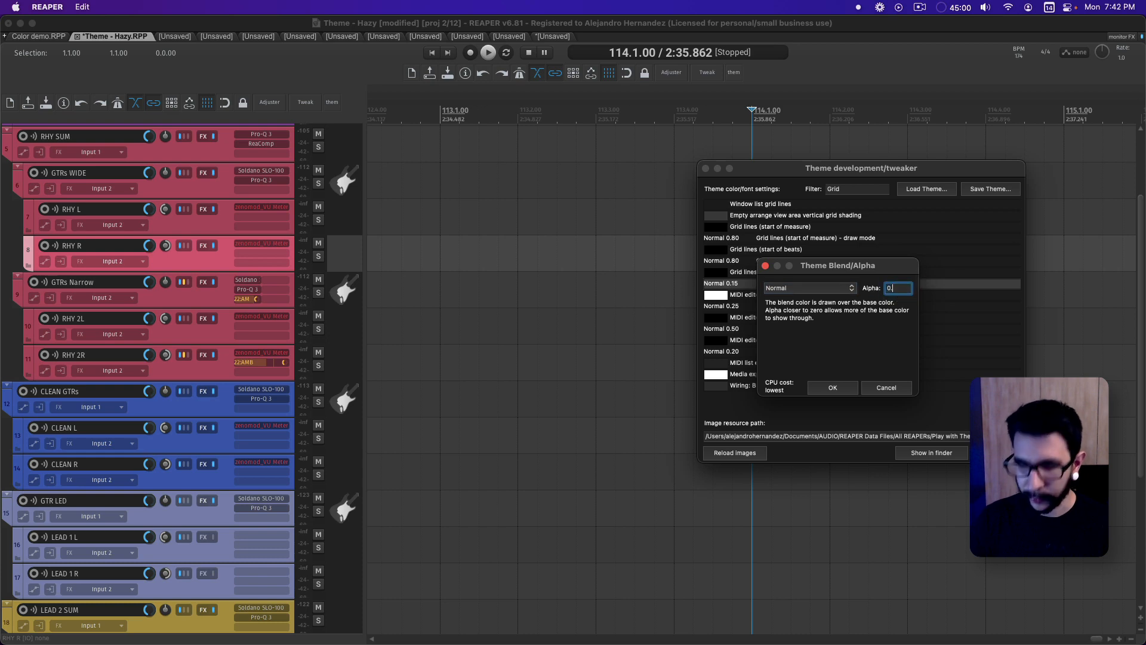
{"action": "type", "text": "5"}
{"action": "key", "text": "Return"}
{"action": "left_click", "coordinate": [590, 325]}
{"action": "scroll", "coordinate": [591, 286], "scroll_direction": "up", "scroll_amount": 2}
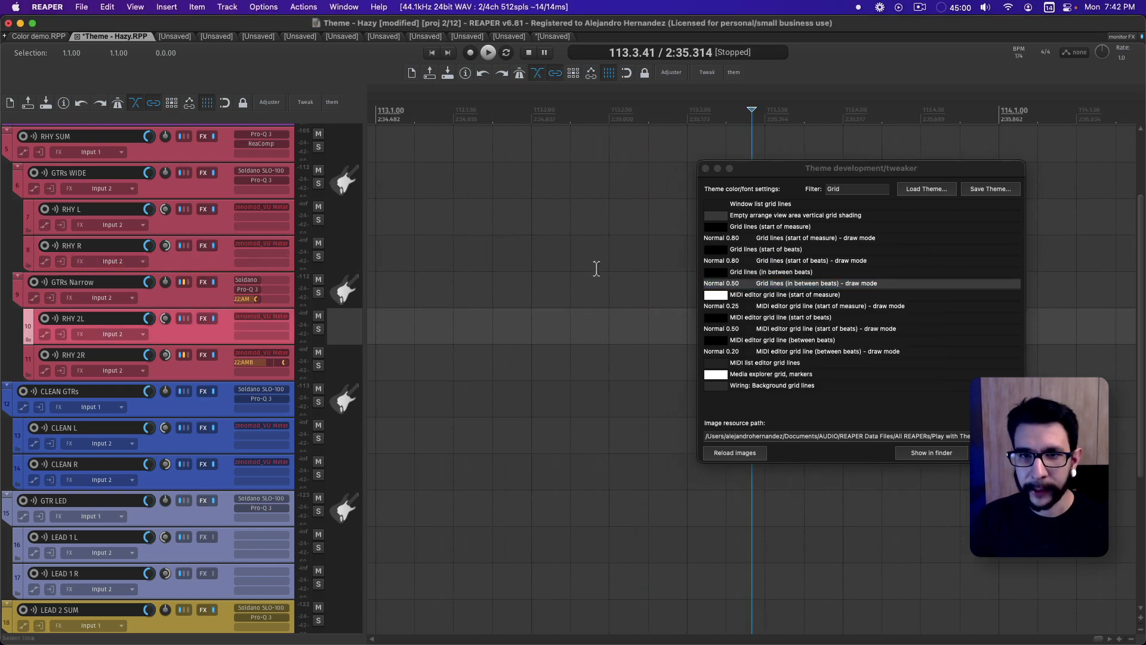
{"action": "left_click", "coordinate": [600, 263]}
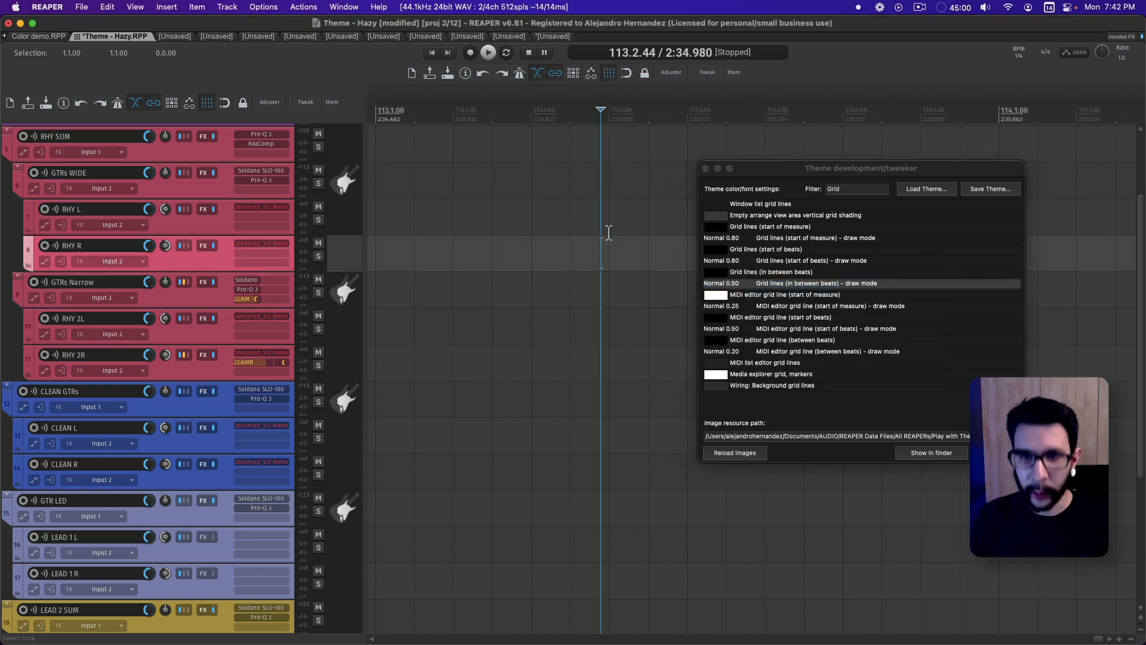
{"action": "left_click", "coordinate": [613, 291]}
Step: Turn off dotted grid lines in the Appearance preferences and apply the change
{"action": "key", "text": "super+comma"}
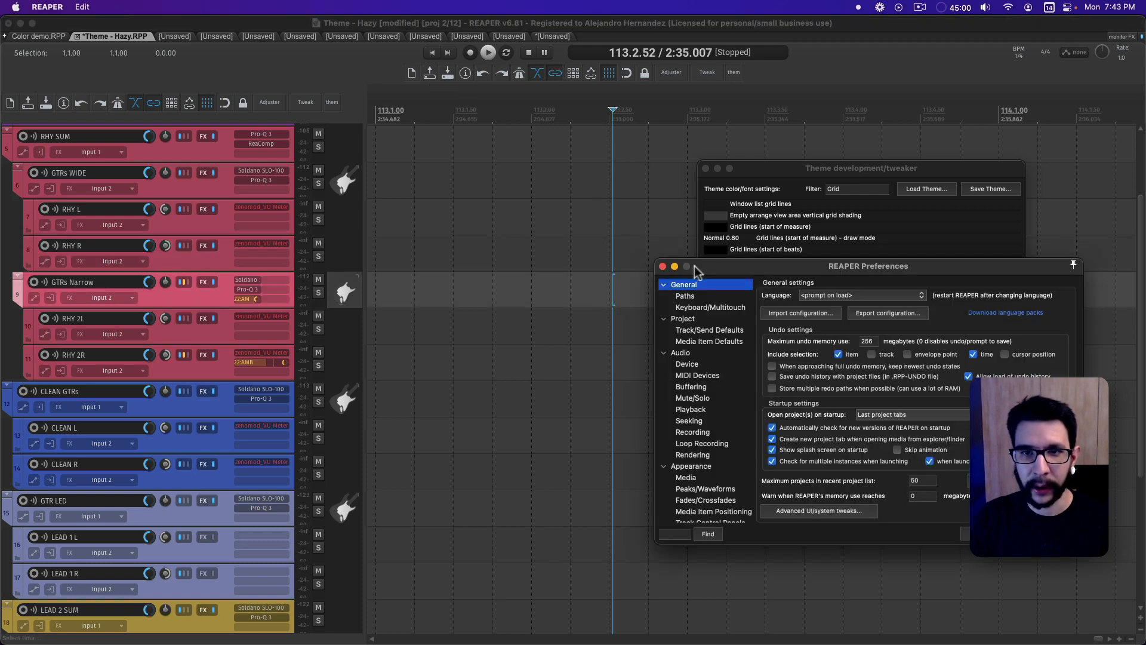
{"action": "key", "text": "Escape"}
{"action": "left_click", "coordinate": [263, 6]}
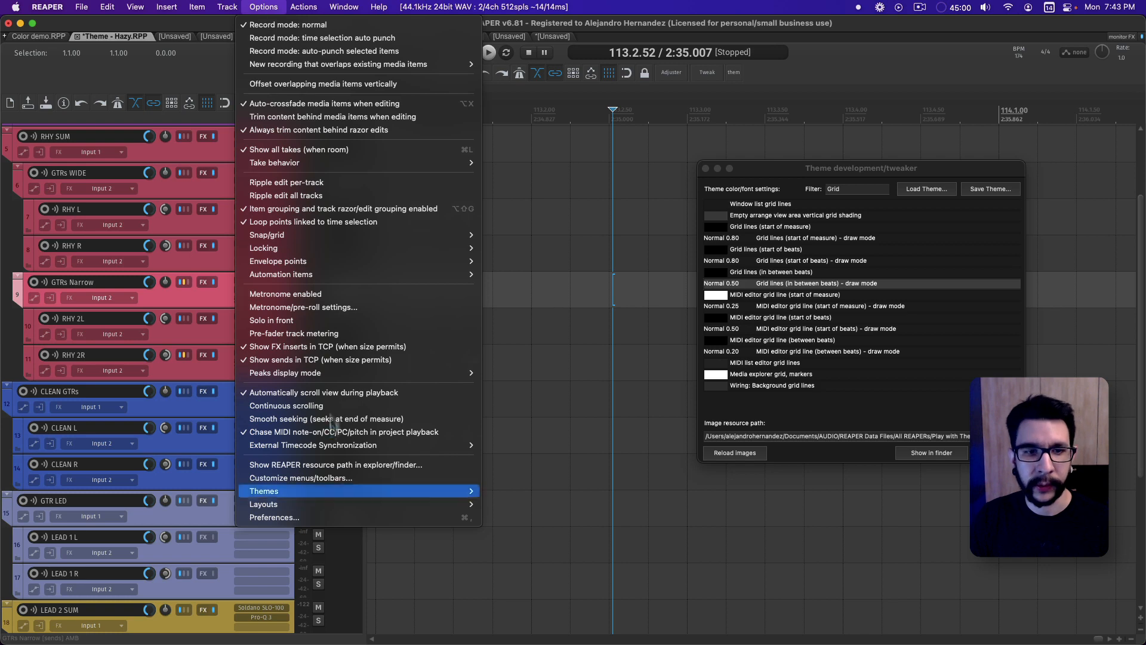
{"action": "left_click", "coordinate": [378, 514]}
{"action": "left_click_drag", "start_coordinate": [715, 216], "coordinate": [511, 213]}
{"action": "left_click", "coordinate": [477, 406]}
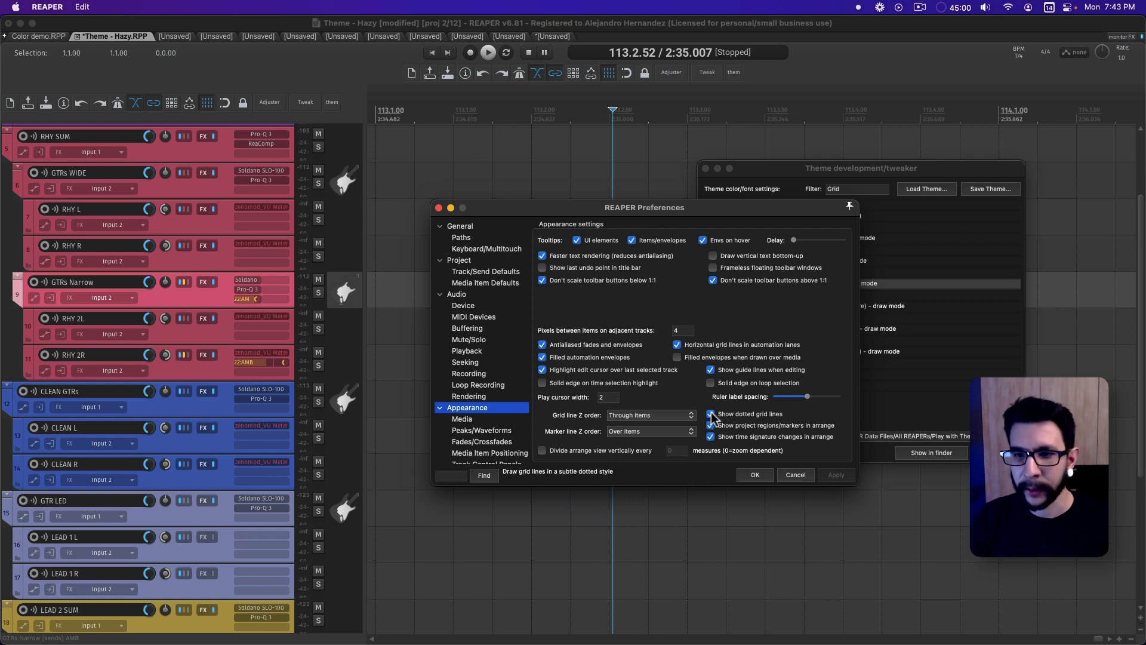
{"action": "left_click", "coordinate": [711, 414]}
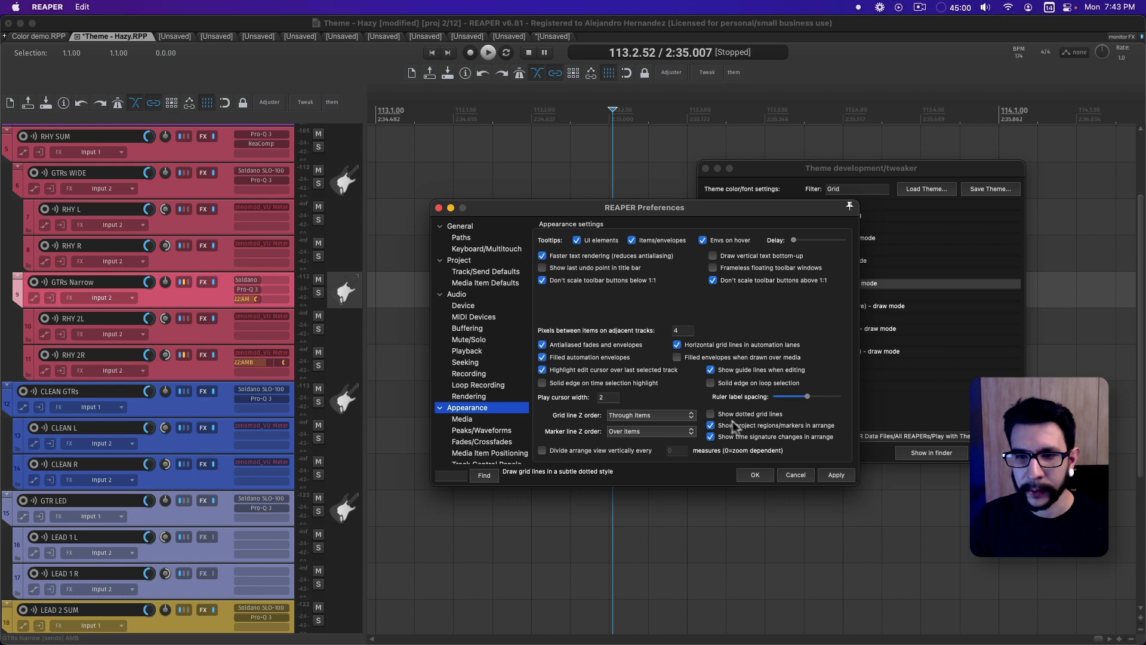
{"action": "left_click", "coordinate": [834, 475]}
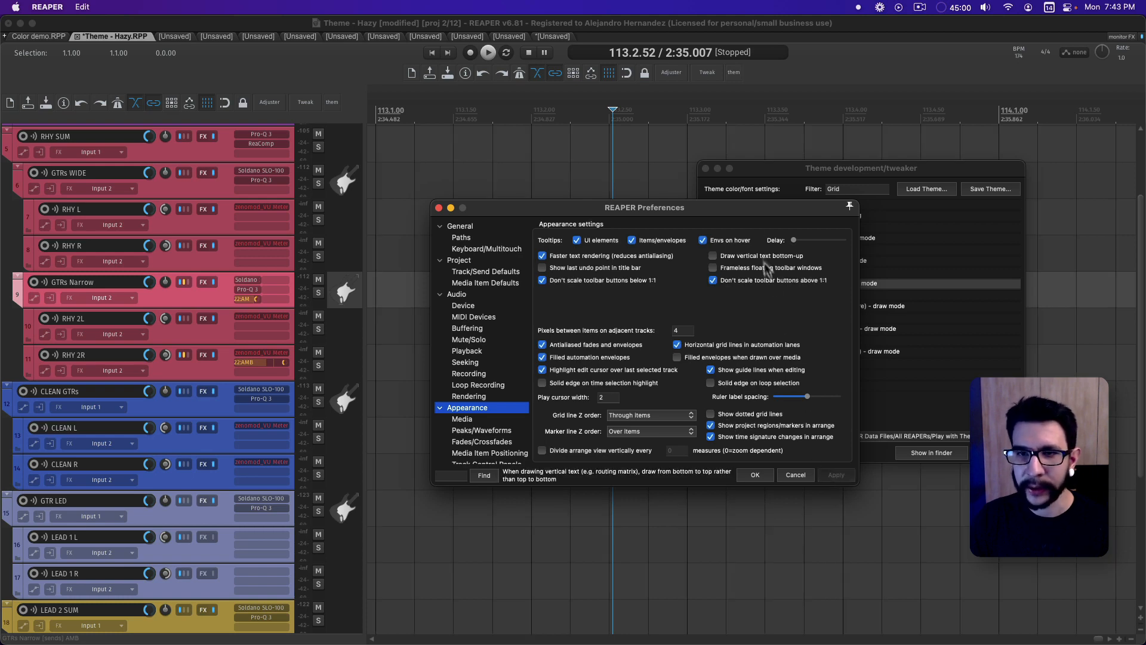
Step: Move the floating windows aside and examine how the solid grid lines look in the arrange view at closer zoom
{"action": "left_click", "coordinate": [562, 206]}
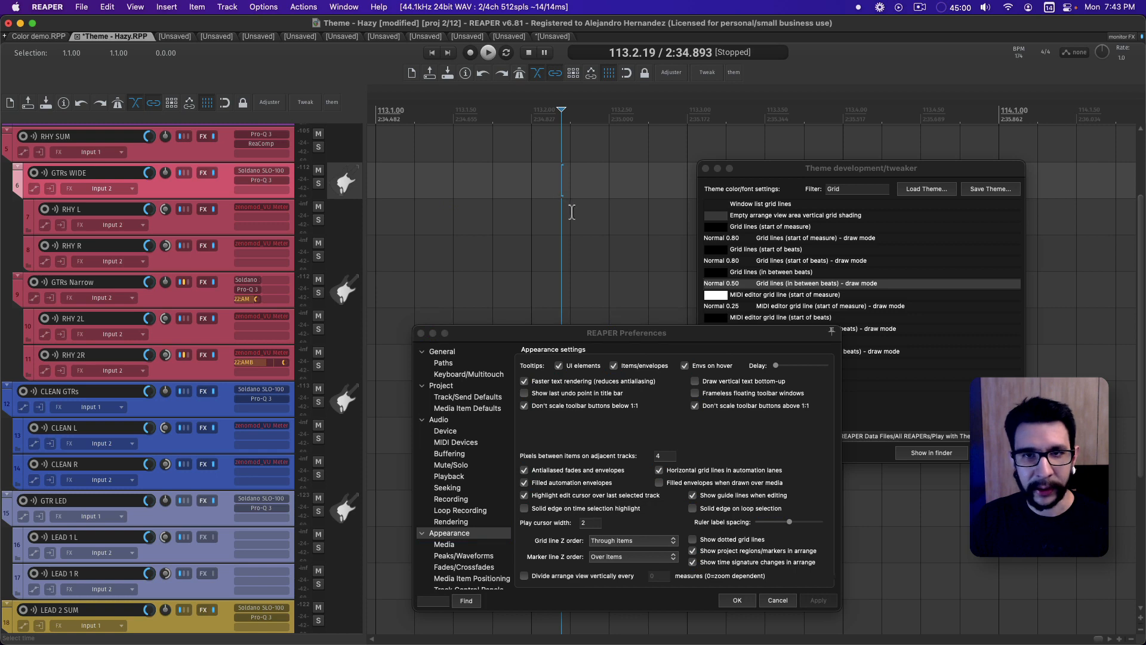
{"action": "key", "text": "super+comma"}
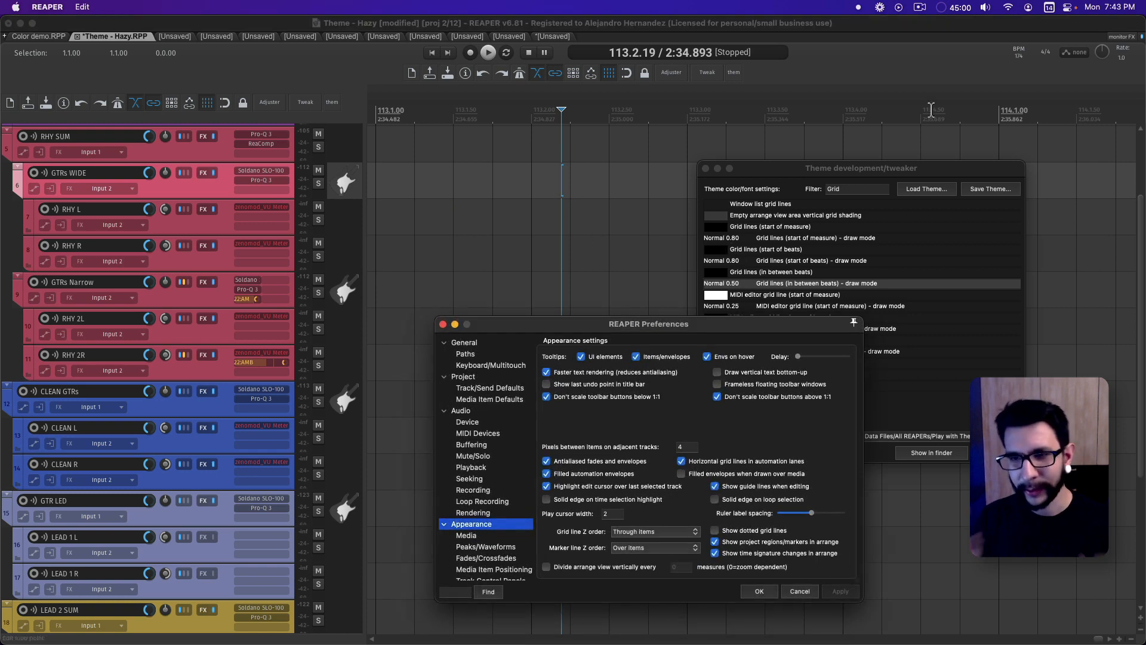
{"action": "left_click", "coordinate": [760, 164]}
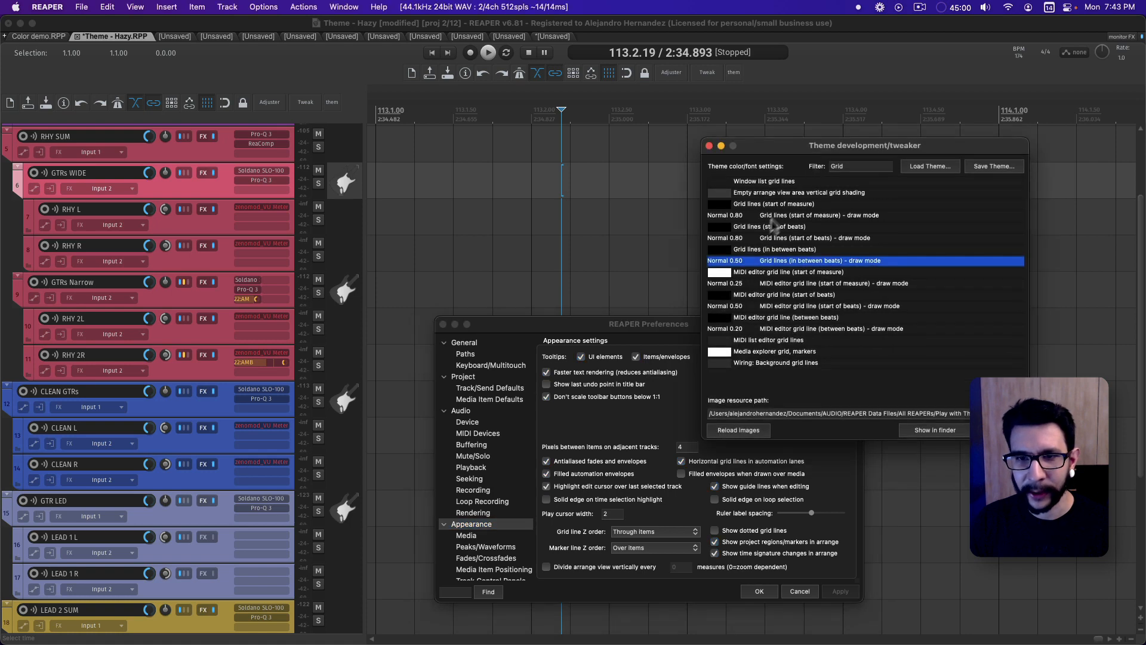
{"action": "left_click", "coordinate": [693, 400]}
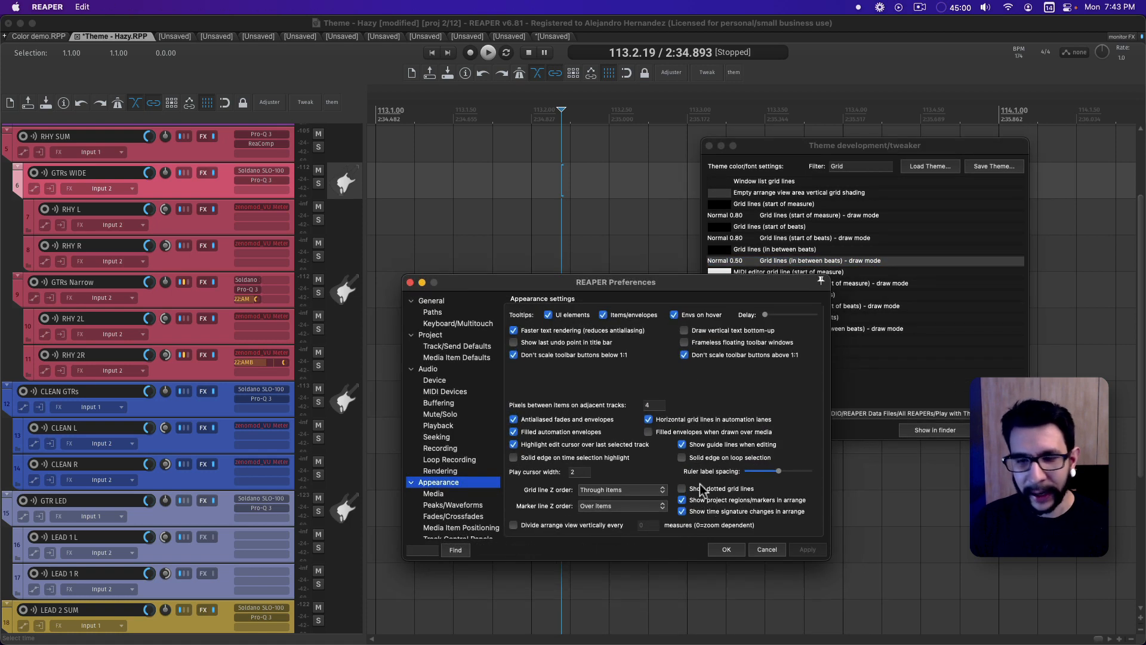
{"action": "left_click", "coordinate": [544, 185]}
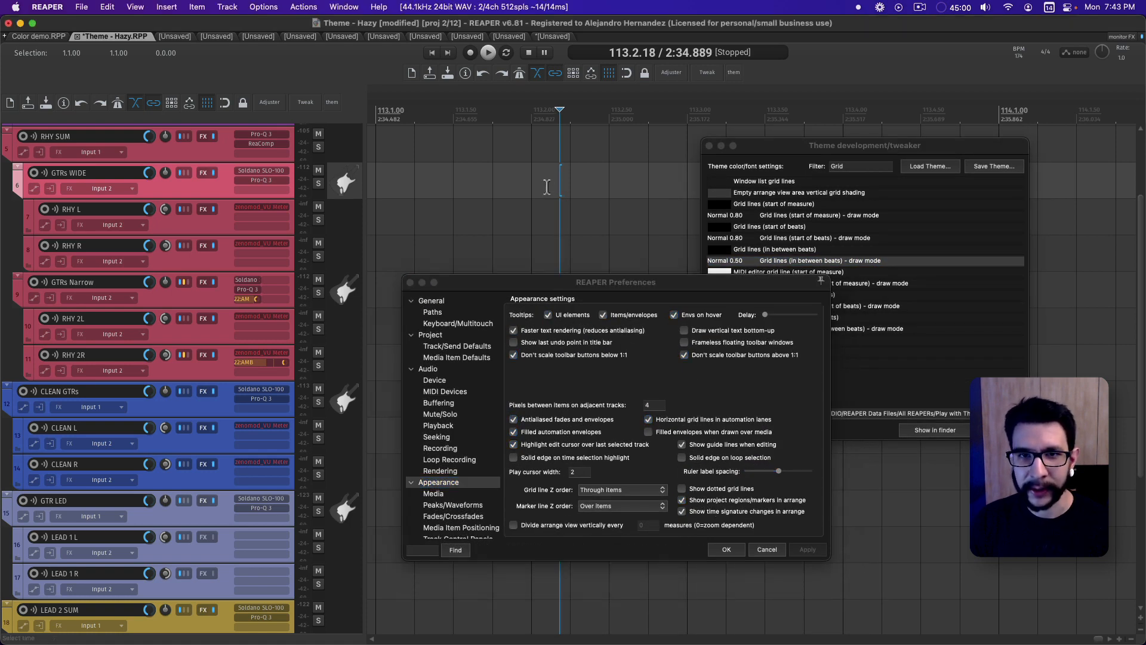
{"action": "left_click", "coordinate": [543, 193]}
{"action": "scroll", "coordinate": [544, 194], "scroll_direction": "up", "scroll_amount": 4}
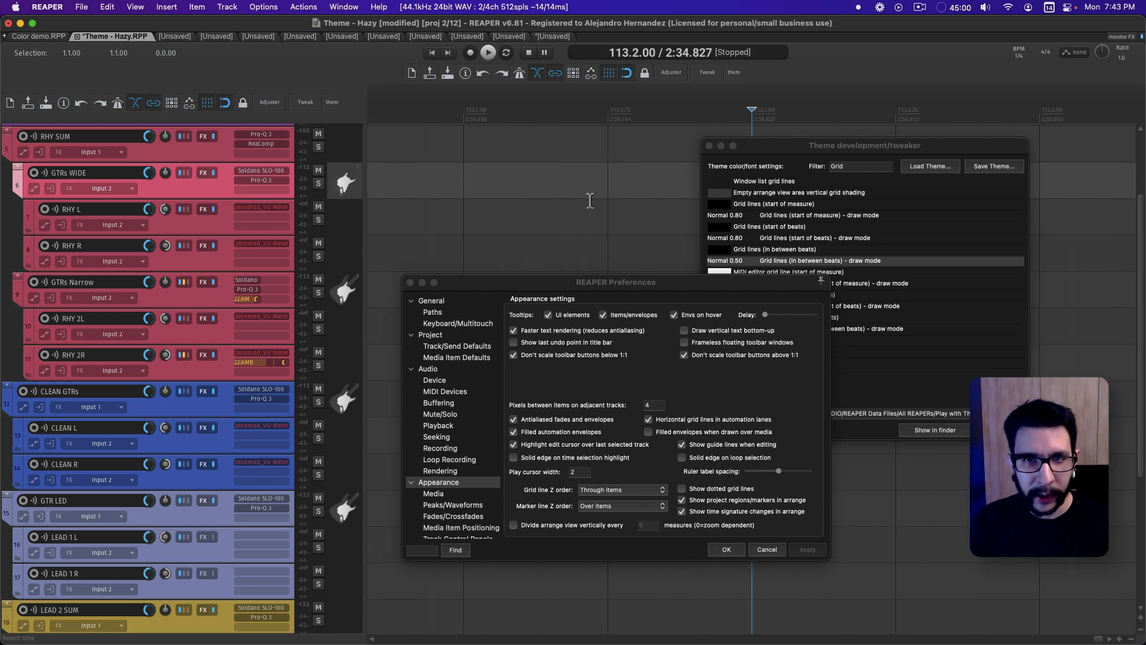
{"action": "left_click", "coordinate": [608, 197]}
Step: Turn dotted grid lines back on in the Appearance preferences and compare them in the arrange view
{"action": "key", "text": "super+comma"}
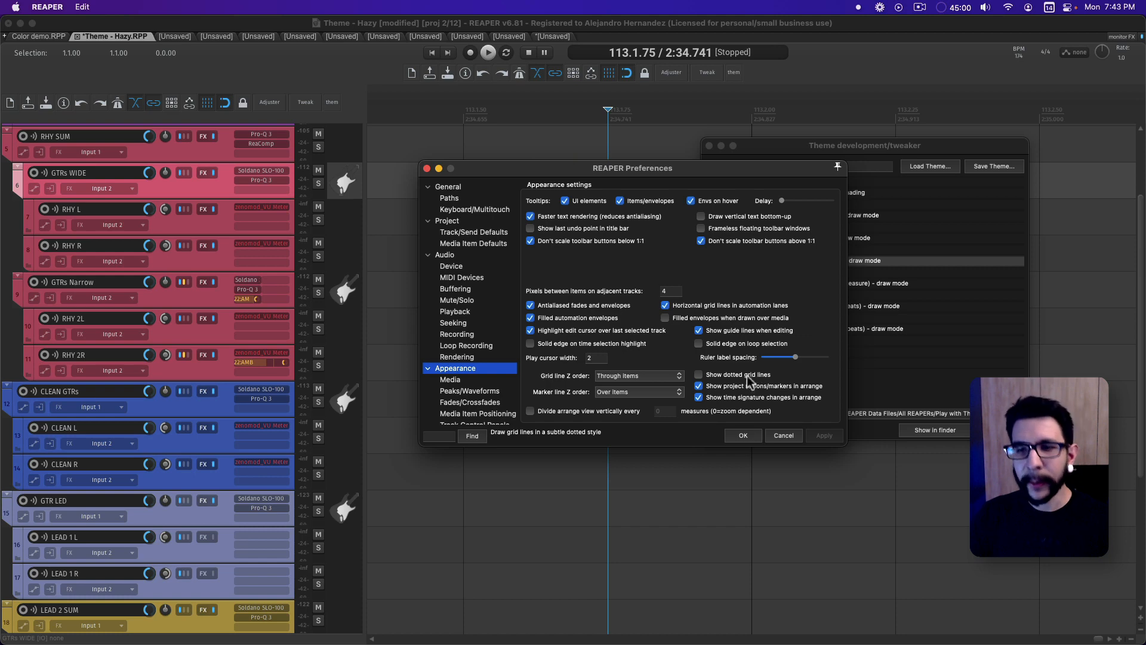
{"action": "left_click", "coordinate": [746, 375]}
{"action": "left_click_drag", "start_coordinate": [764, 168], "coordinate": [745, 249]}
{"action": "left_click", "coordinate": [618, 179]}
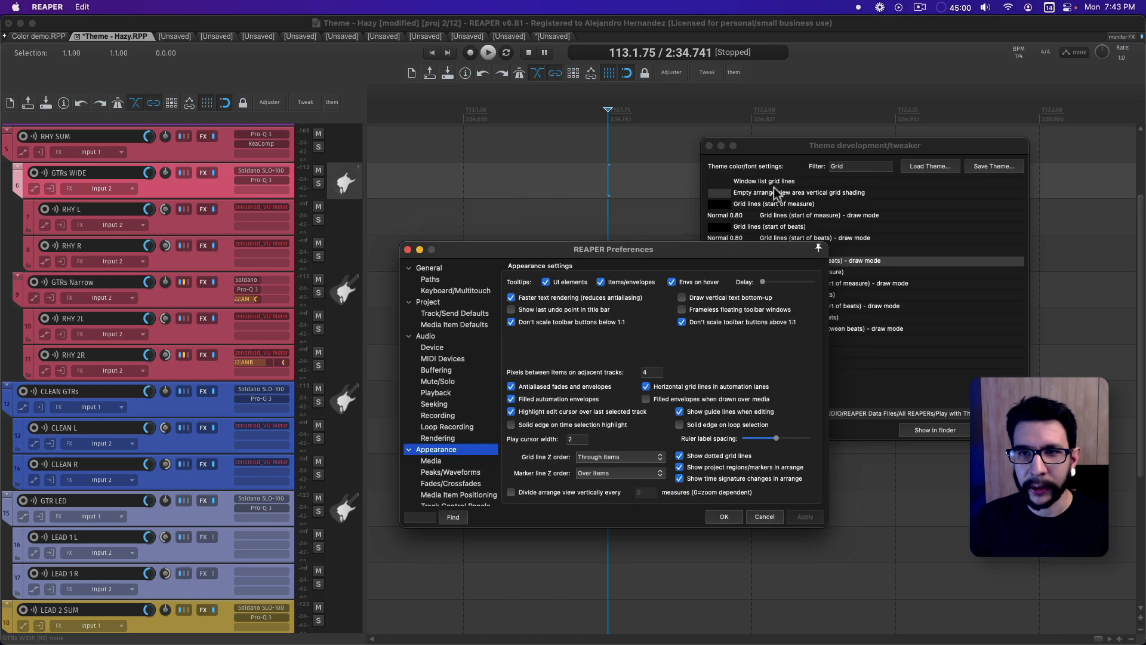
{"action": "left_click", "coordinate": [664, 430]}
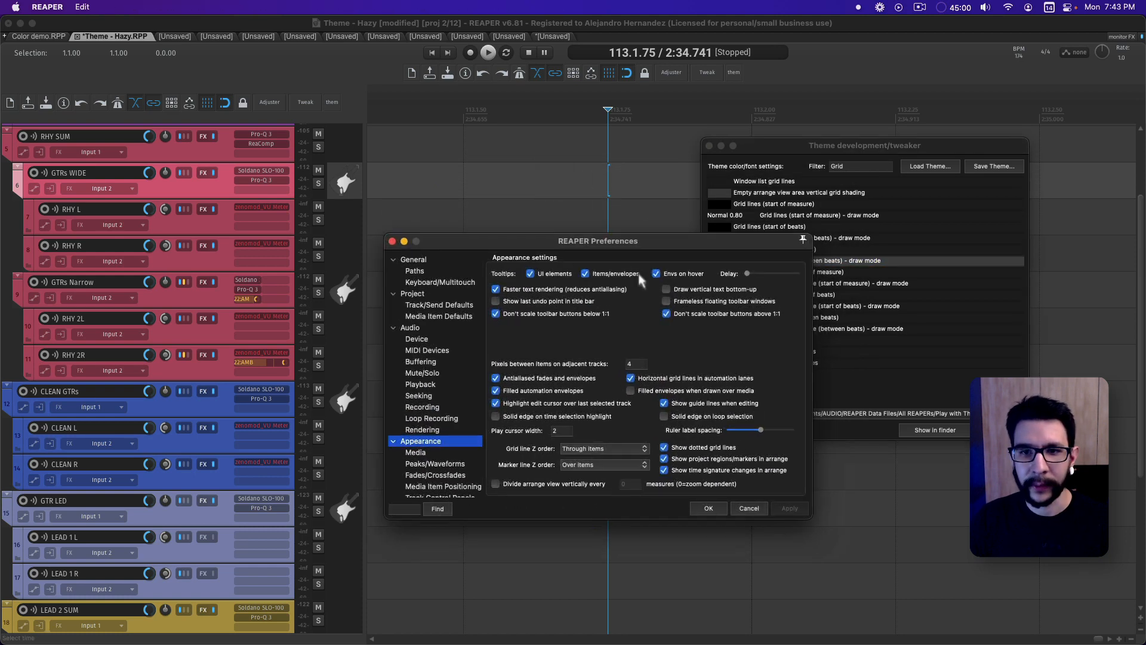
Step: Disable dotted grid lines again, apply the change and close the preferences
{"action": "left_click", "coordinate": [677, 445]}
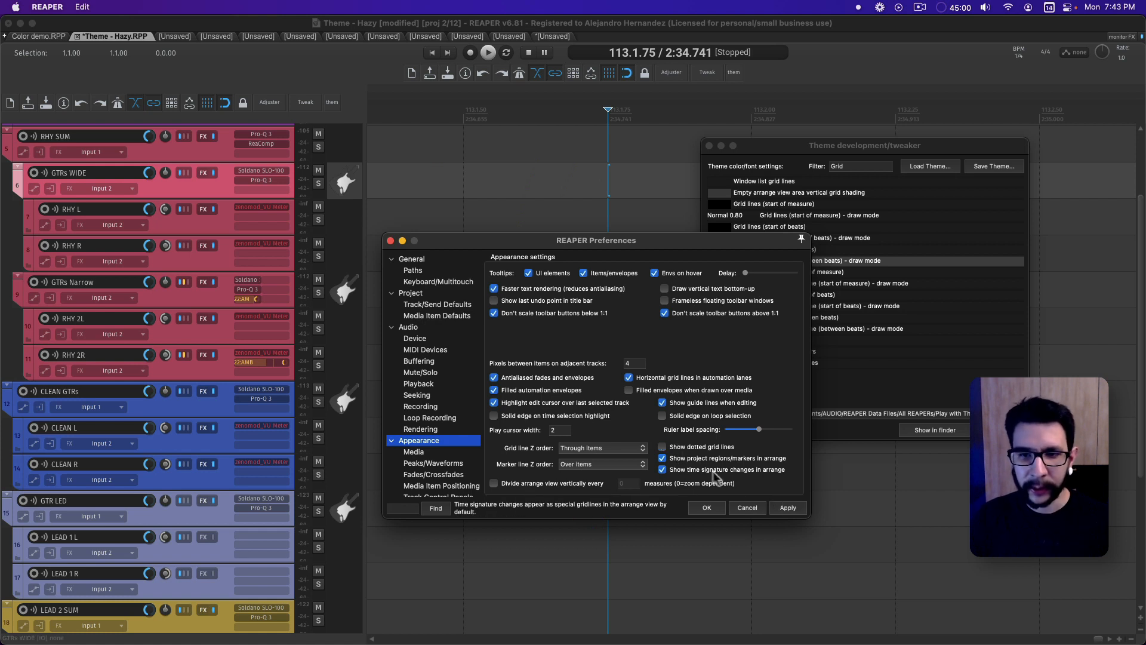
{"action": "left_click", "coordinate": [780, 509]}
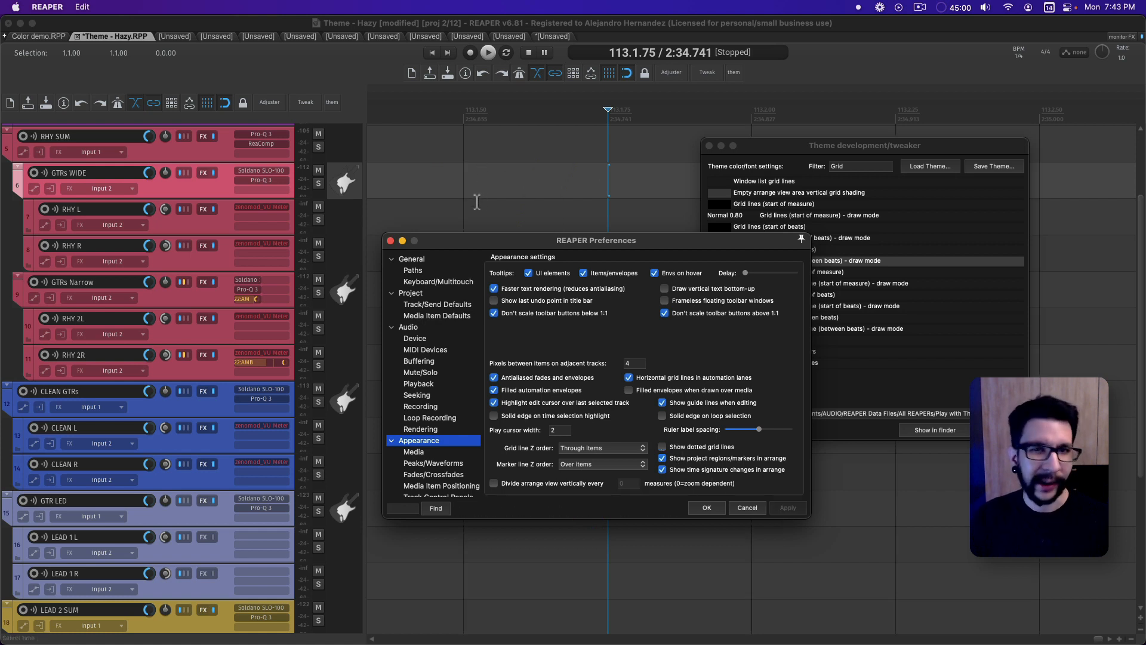
{"action": "left_click", "coordinate": [707, 507]}
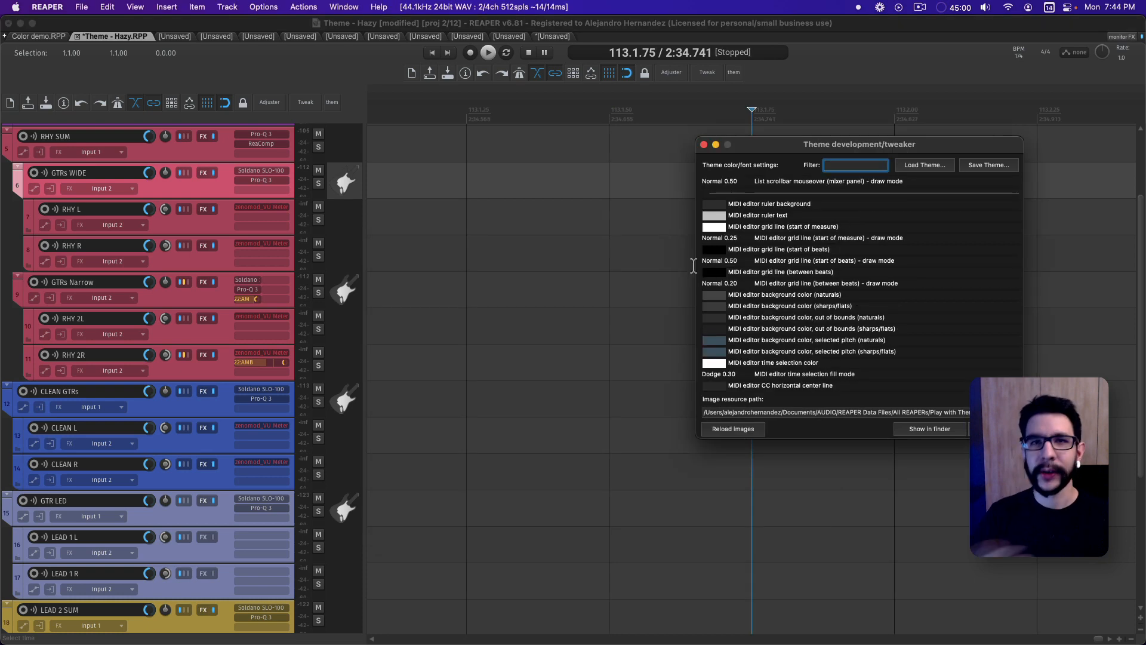
Step: Look through the unfiltered list of theme colour settings, including the MIDI editor, media explorer, wiring and main window entries
{"action": "scroll", "coordinate": [799, 285], "scroll_direction": "down", "scroll_amount": 10}
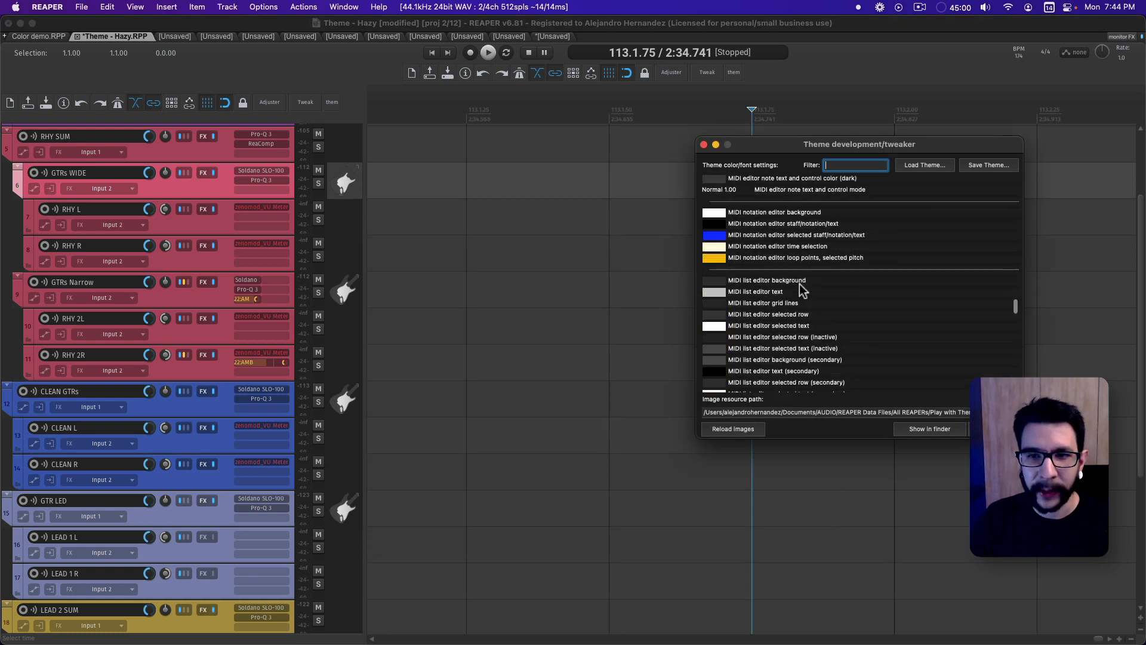
{"action": "scroll", "coordinate": [800, 290], "scroll_direction": "down", "scroll_amount": 5}
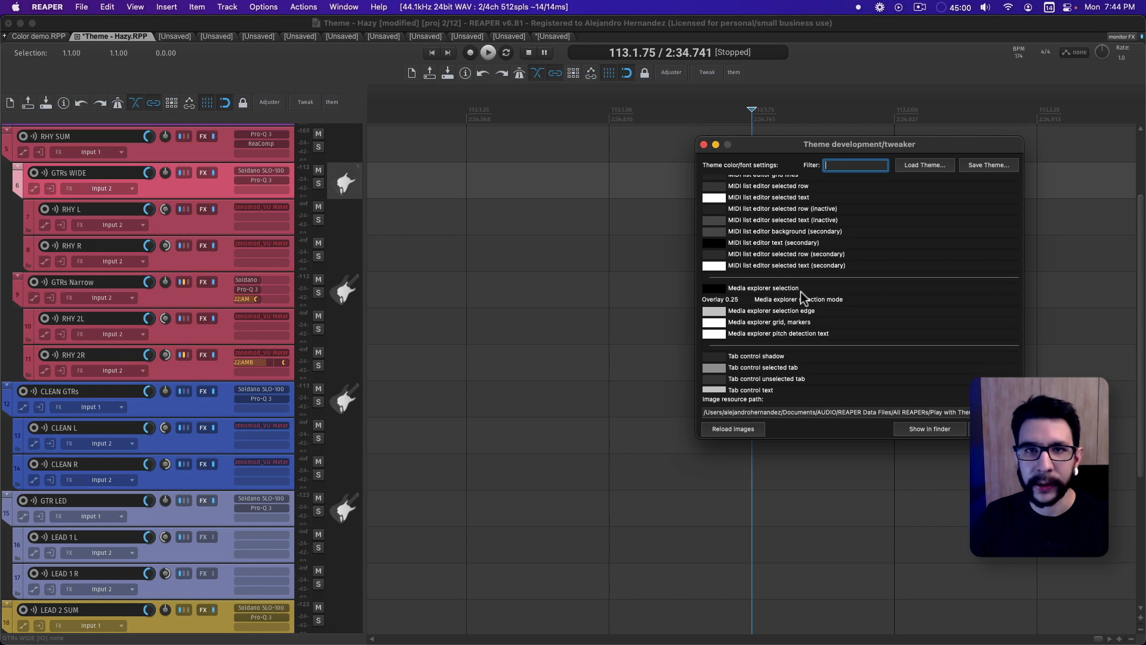
{"action": "scroll", "coordinate": [801, 291], "scroll_direction": "down", "scroll_amount": 15}
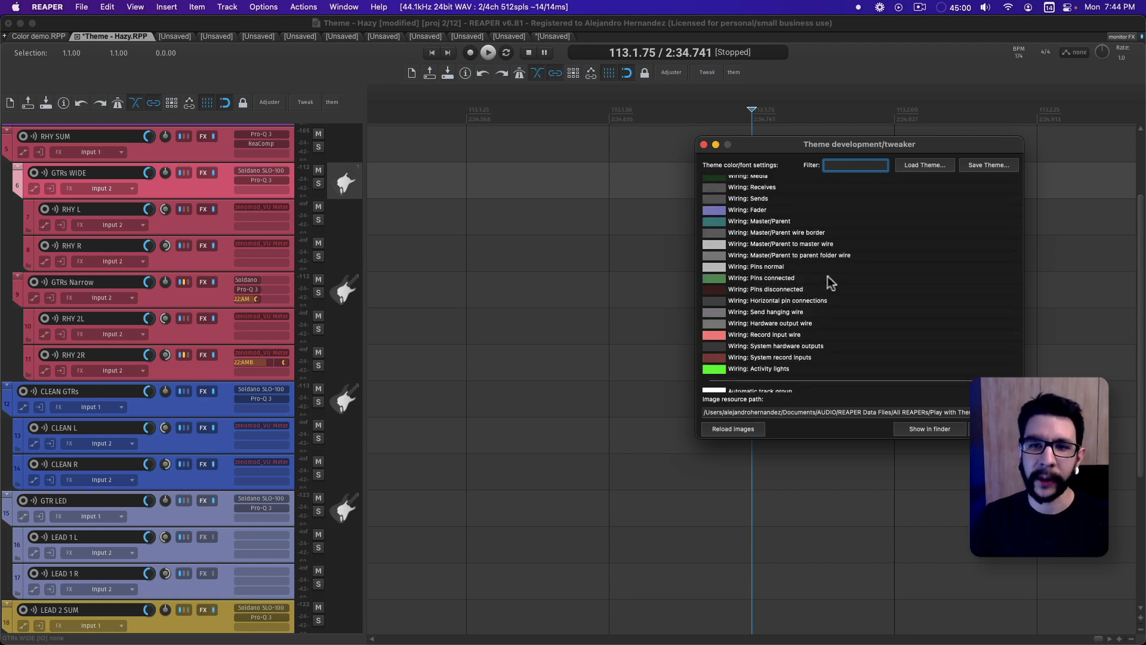
{"action": "scroll", "coordinate": [852, 271], "scroll_direction": "up", "scroll_amount": 20}
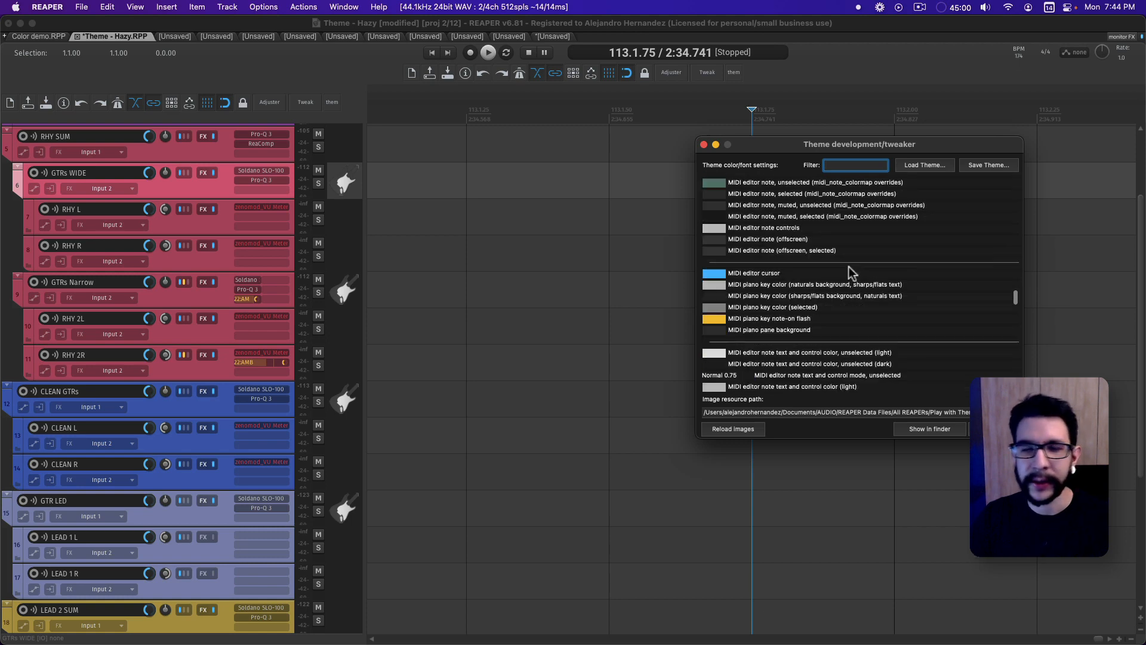
{"action": "scroll", "coordinate": [851, 271], "scroll_direction": "up", "scroll_amount": 20}
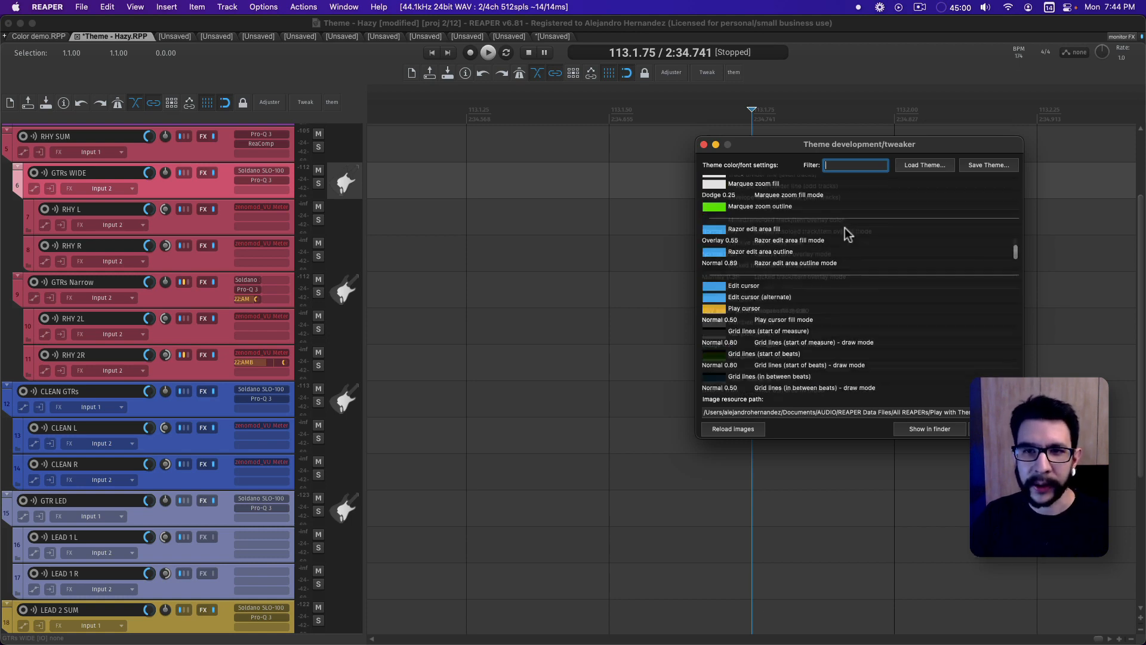
{"action": "scroll", "coordinate": [844, 227], "scroll_direction": "up", "scroll_amount": 15}
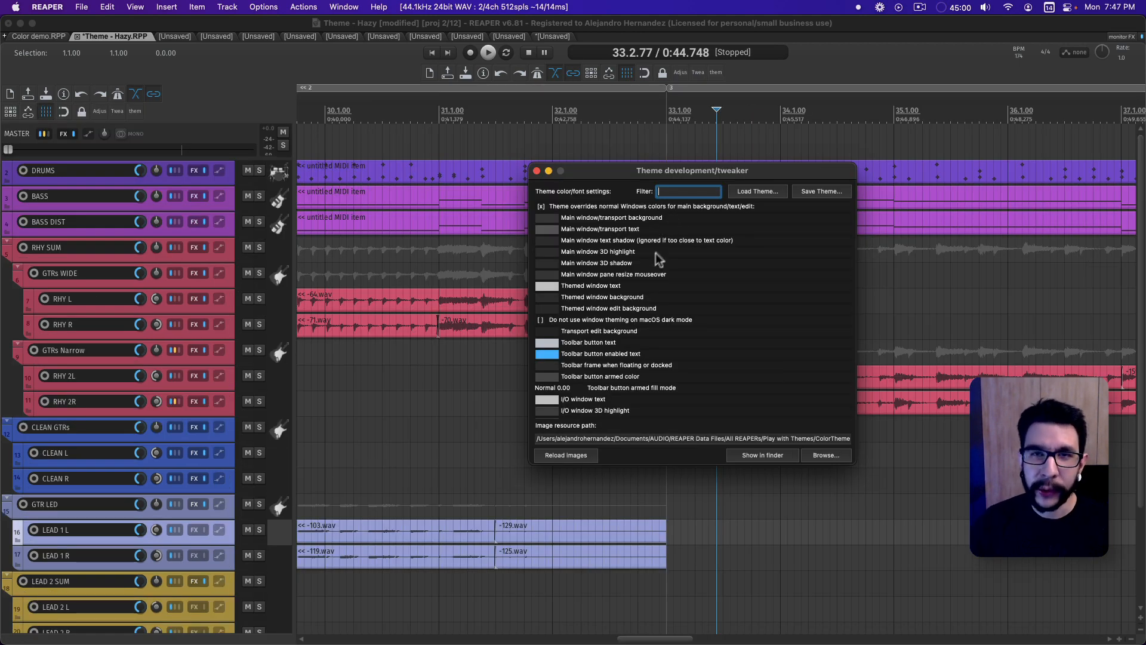
Step: Start saving the theme in the ColorThemes folder as "Reapertips Theme MOD.ReaperTheme" and dismiss the save dialog
{"action": "left_click", "coordinate": [807, 191]}
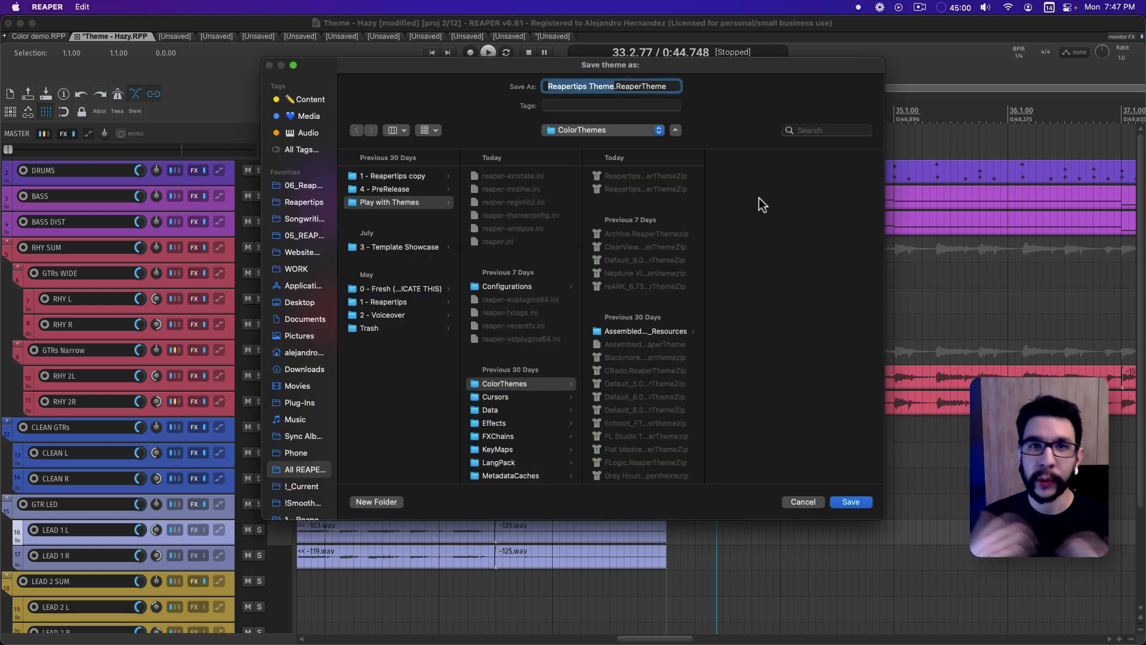
{"action": "left_click", "coordinate": [835, 502]}
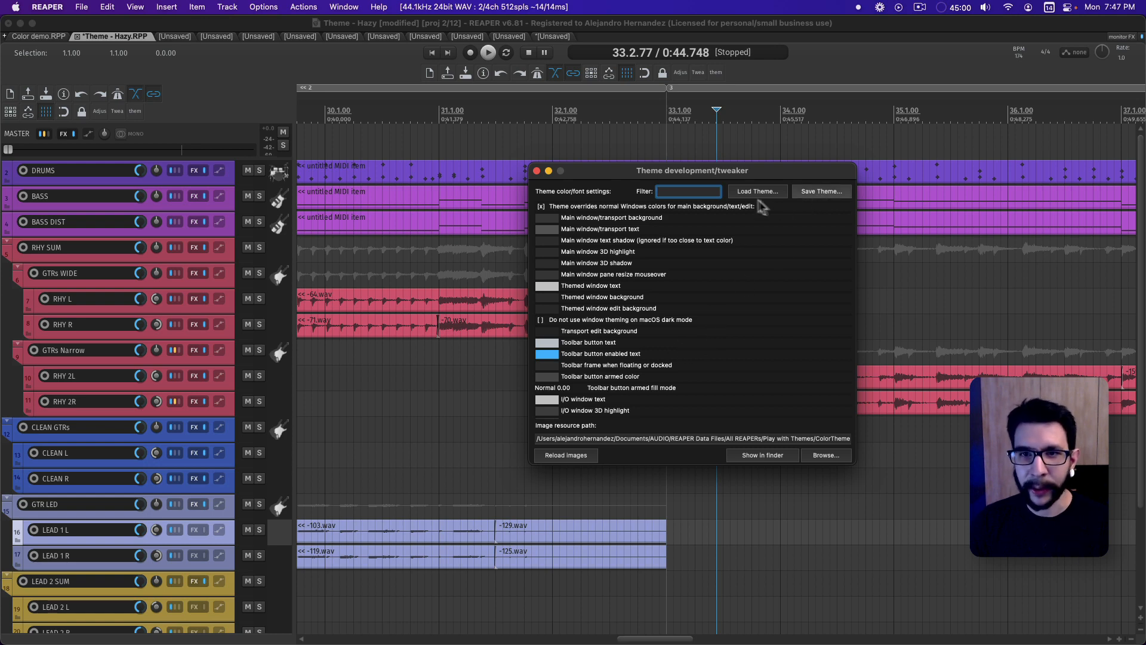
{"action": "left_click", "coordinate": [821, 191]}
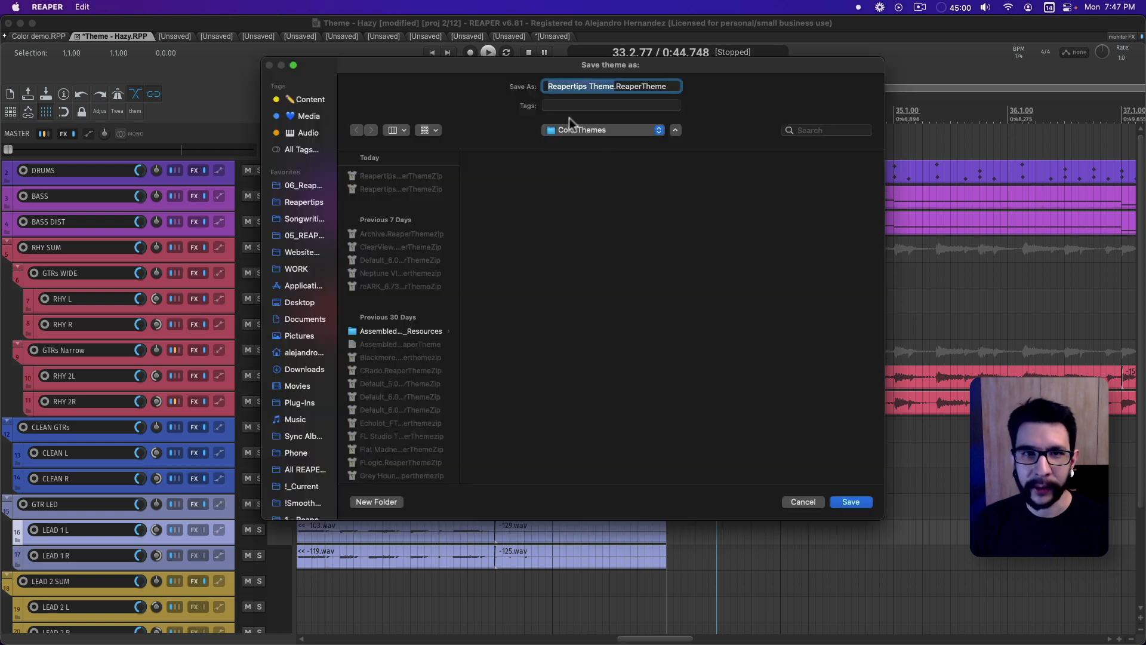
{"action": "key", "text": "Right"}
{"action": "type", "text": "MOD"}
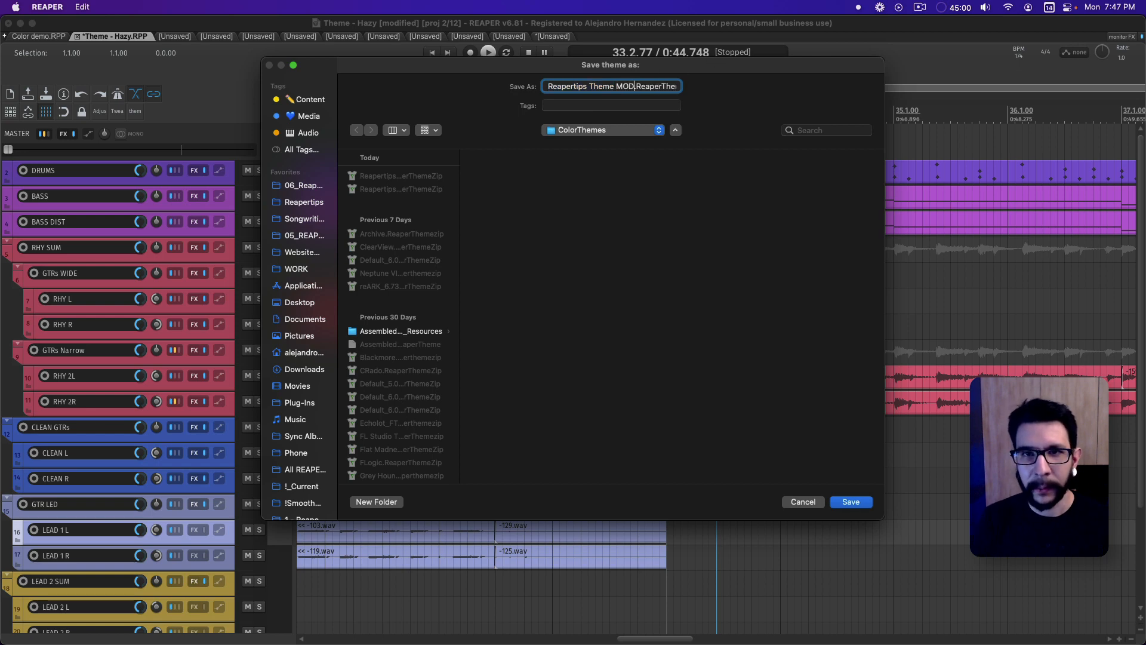
{"action": "left_click", "coordinate": [802, 502]}
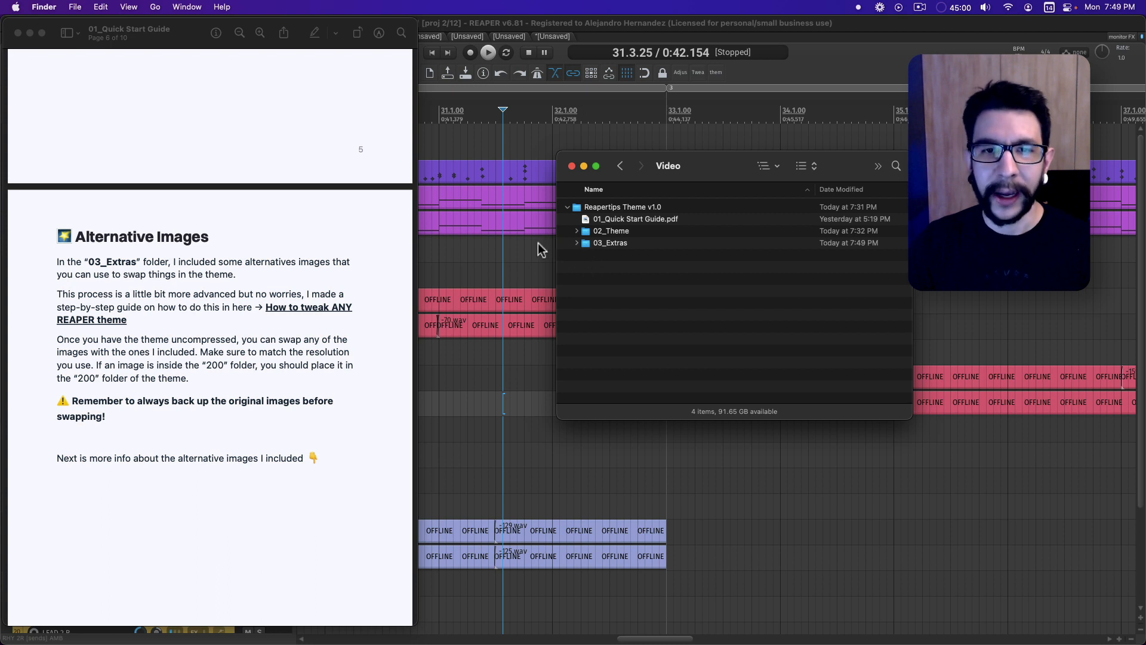
Step: Switch to Finder and expand the 03_Extras folder and its Alternative Images subfolder
{"action": "left_click", "coordinate": [577, 244]}
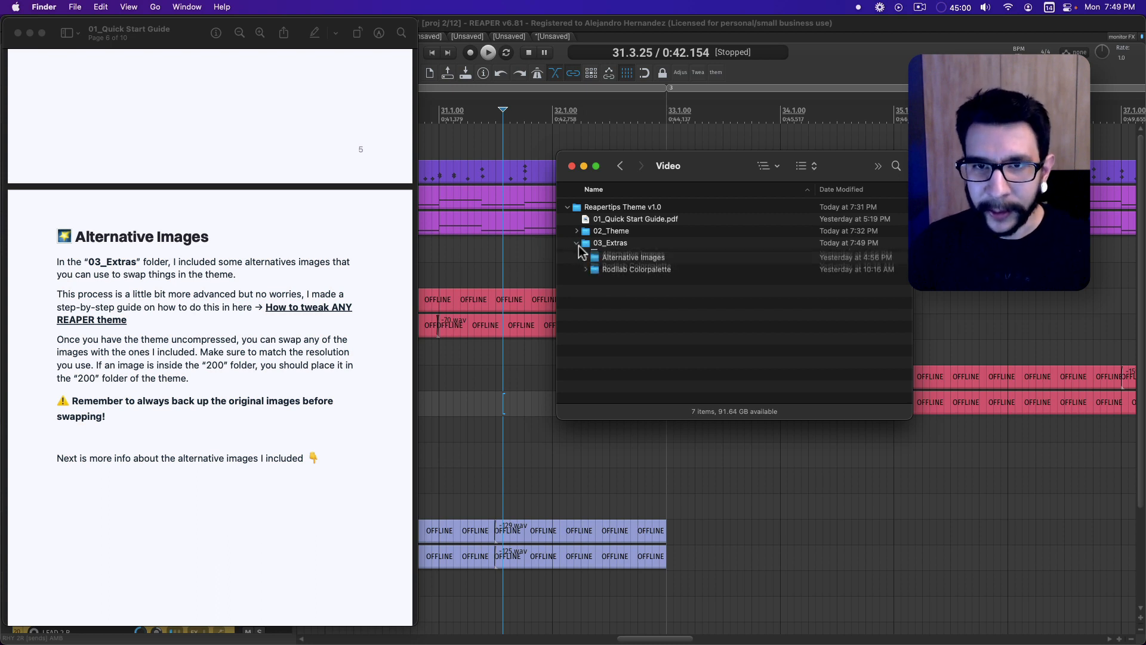
{"action": "left_click", "coordinate": [586, 267]}
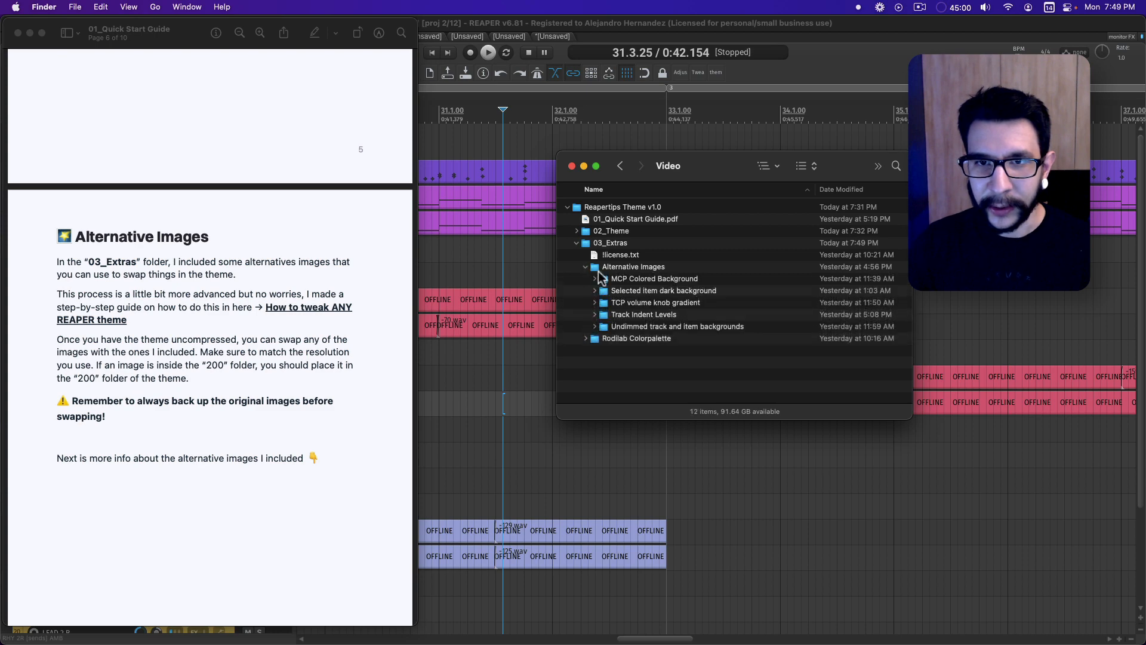
Step: Read the Quick Start Guide's pages on the alternative images, from undimmed backgrounds to the fully colored MCP background
{"action": "scroll", "coordinate": [302, 361], "scroll_direction": "down", "scroll_amount": 10}
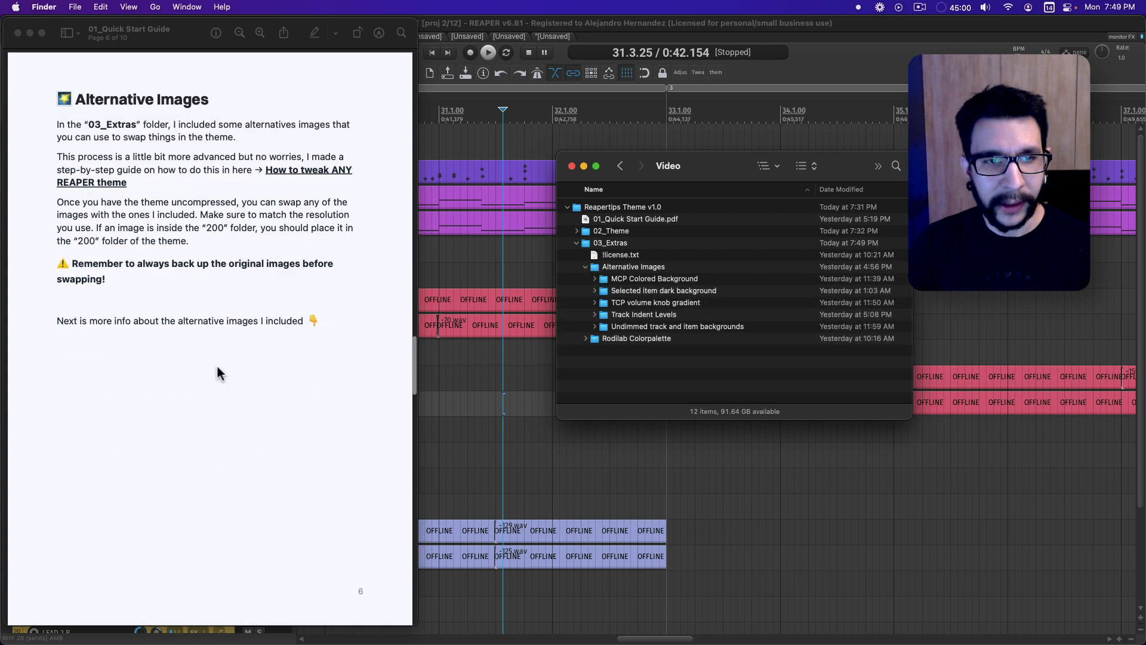
{"action": "scroll", "coordinate": [239, 258], "scroll_direction": "up", "scroll_amount": 3}
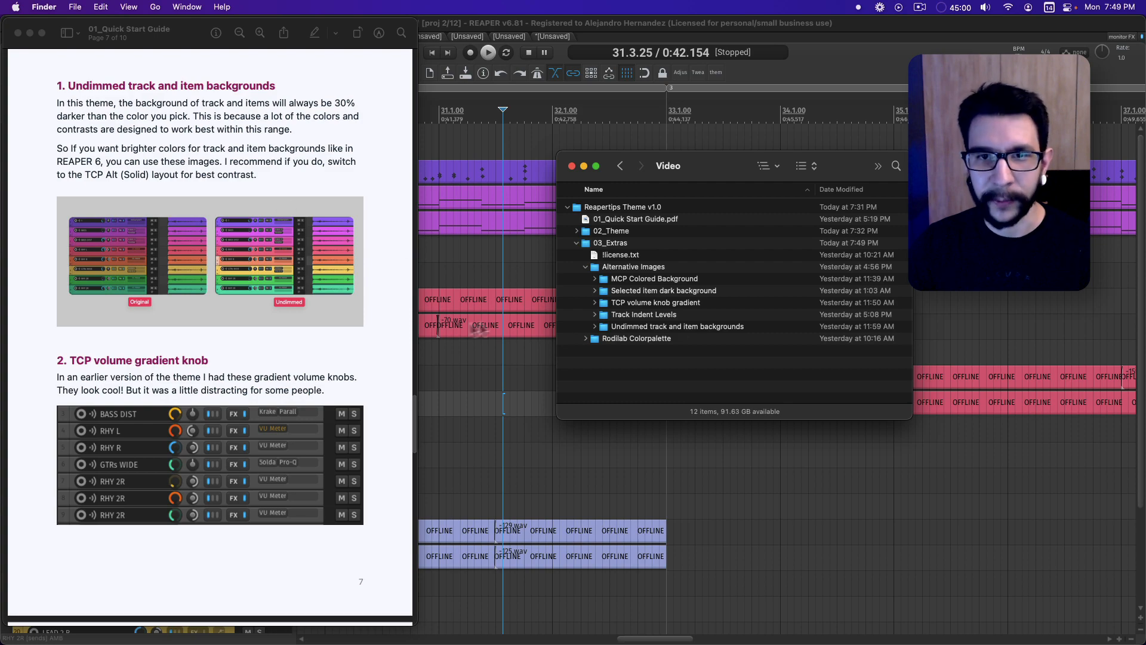
{"action": "scroll", "coordinate": [248, 402], "scroll_direction": "down", "scroll_amount": 15}
{"action": "scroll", "coordinate": [248, 402], "scroll_direction": "down", "scroll_amount": 5}
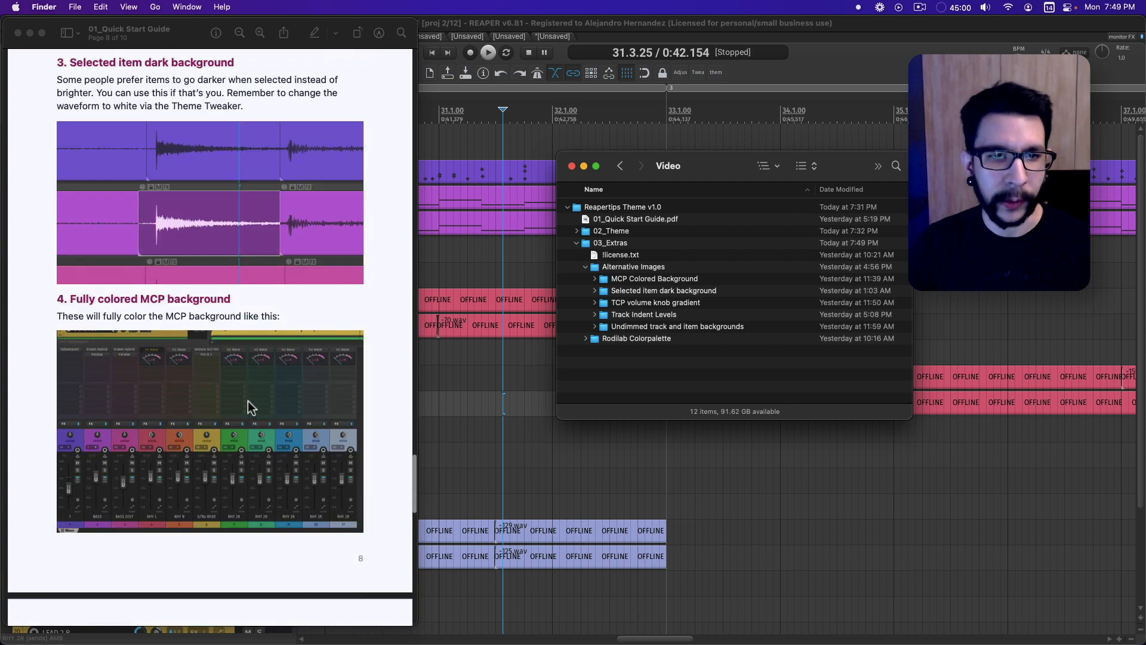
{"action": "scroll", "coordinate": [257, 401], "scroll_direction": "down", "scroll_amount": 10}
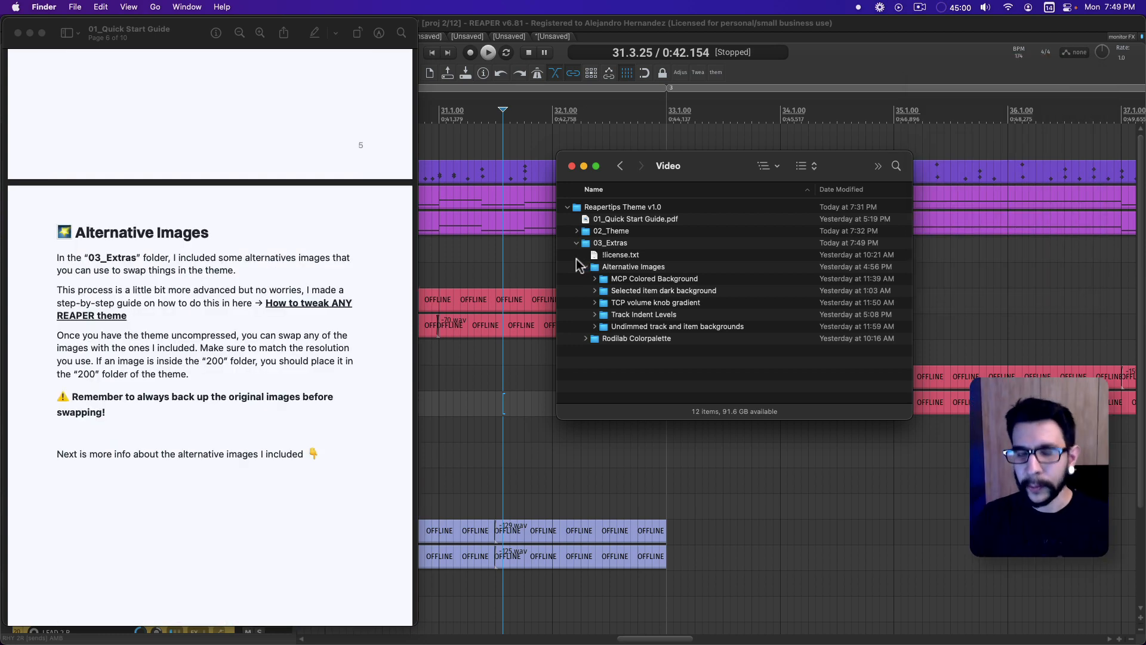
Step: Look over the five subfolders of Alternative Images alongside the guide's section on swapping theme images
{"action": "left_click", "coordinate": [621, 280]}
{"action": "left_click", "coordinate": [623, 328], "text": "shift"}
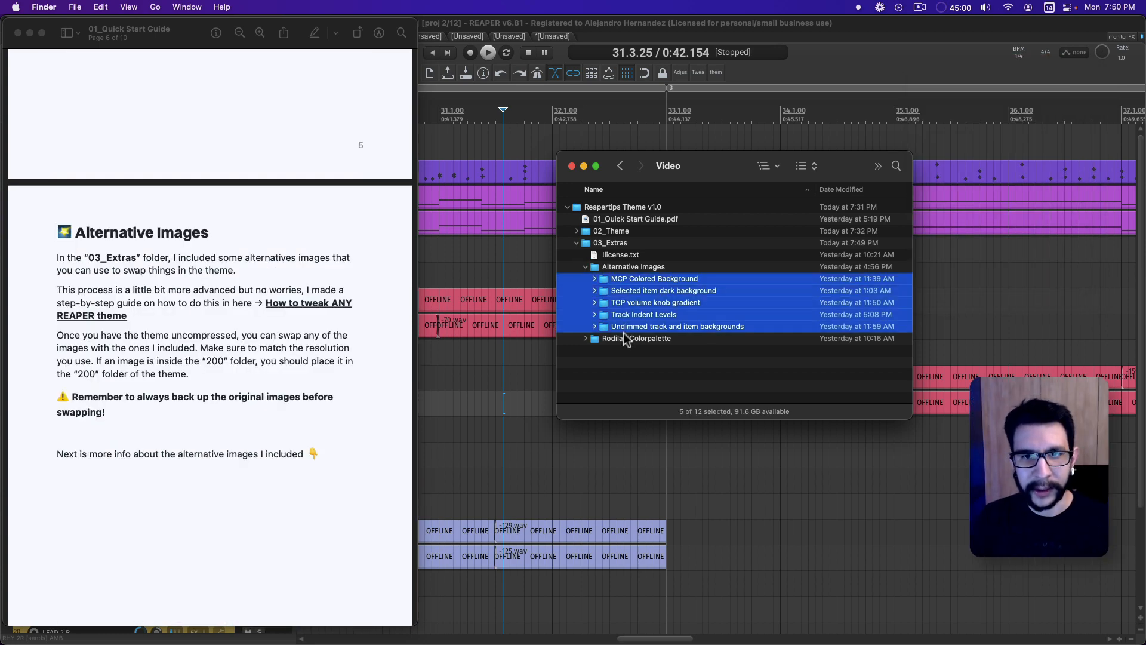
{"action": "left_click", "coordinate": [602, 357]}
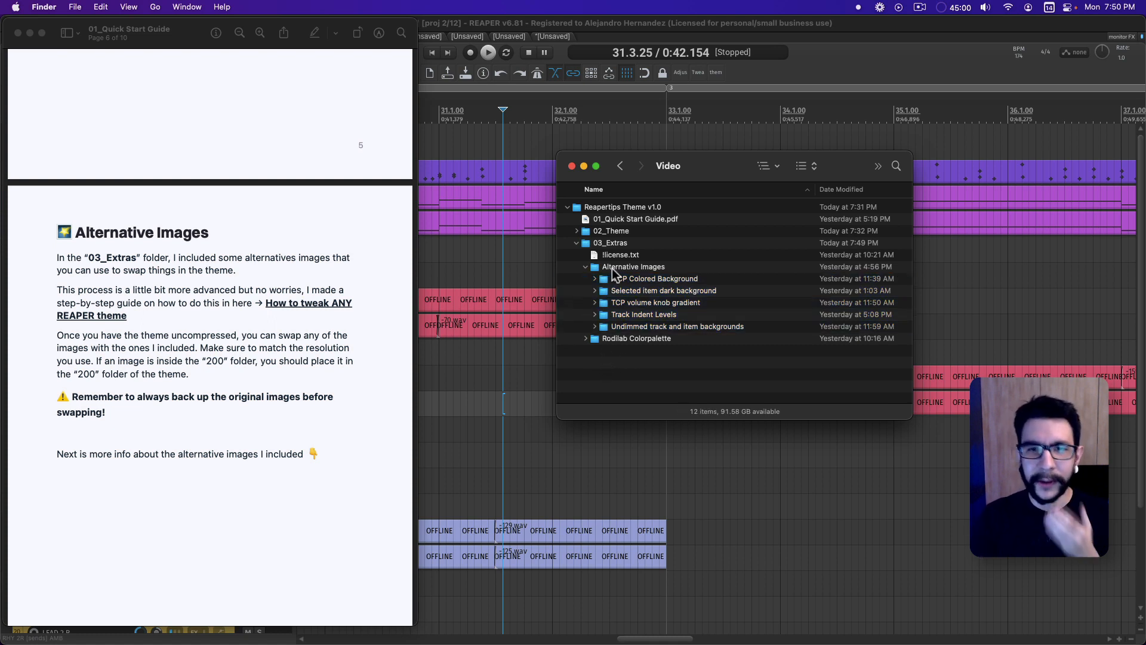
{"action": "left_click", "coordinate": [608, 280]}
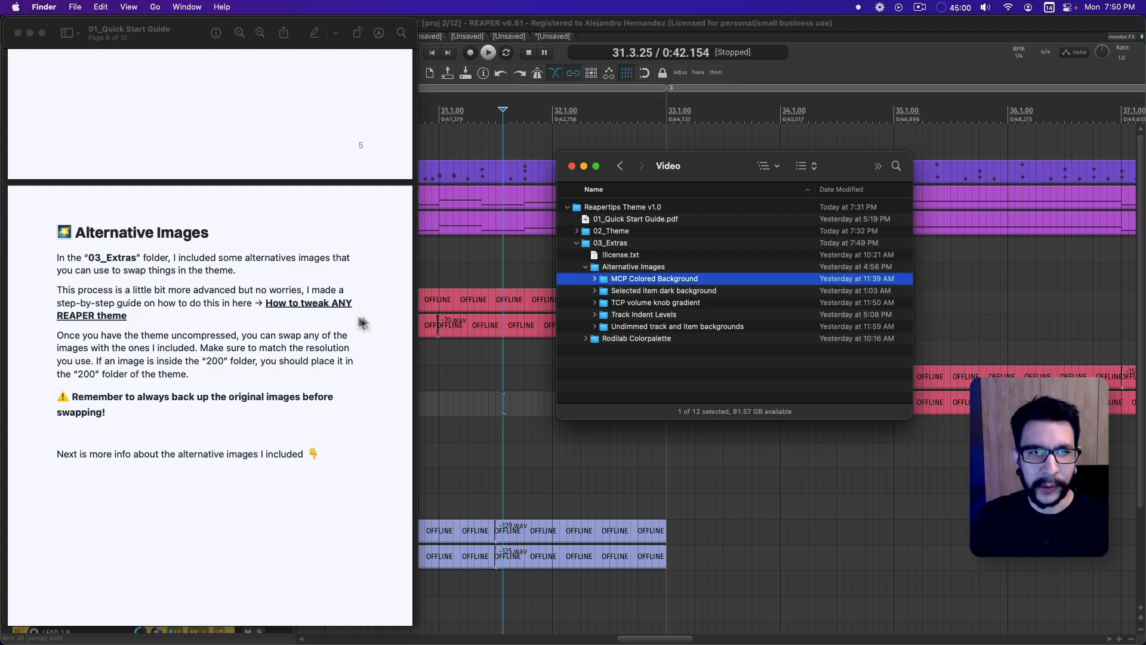
{"action": "scroll", "coordinate": [235, 329], "scroll_direction": "down", "scroll_amount": 10}
{"action": "scroll", "coordinate": [235, 330], "scroll_direction": "down", "scroll_amount": 10}
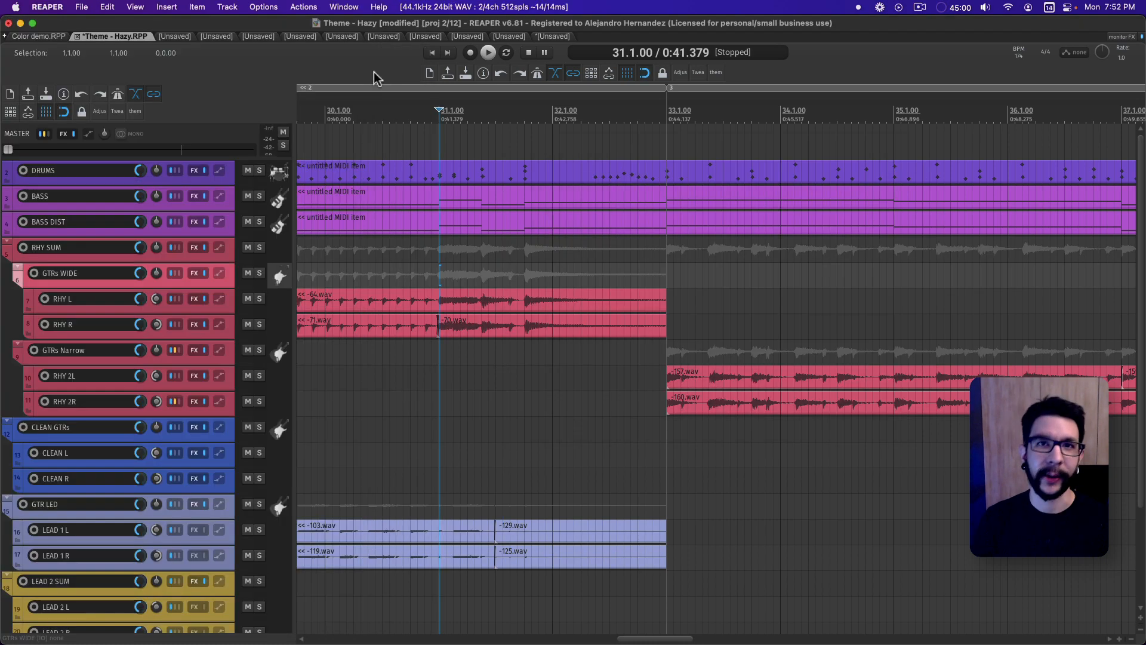
Step: Show REAPER's resource path in Finder and select the "Reapertips Theme (TCP Rightside FX).ReaperThemeZip" file in ColorThemes
{"action": "left_click", "coordinate": [262, 7]}
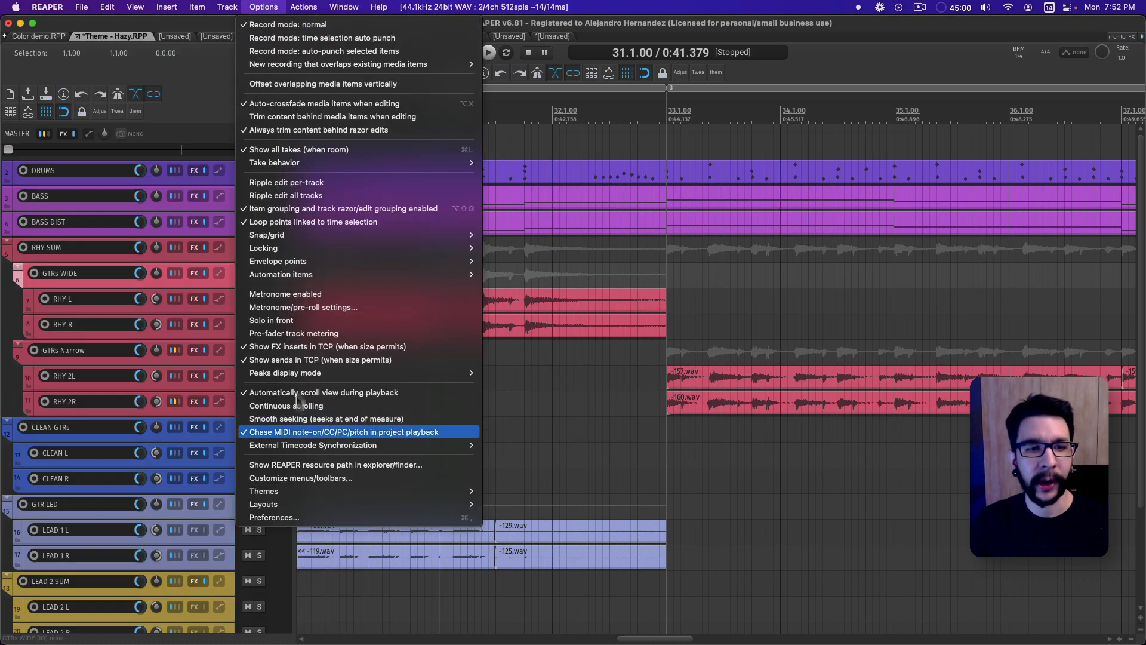
{"action": "left_click", "coordinate": [301, 465]}
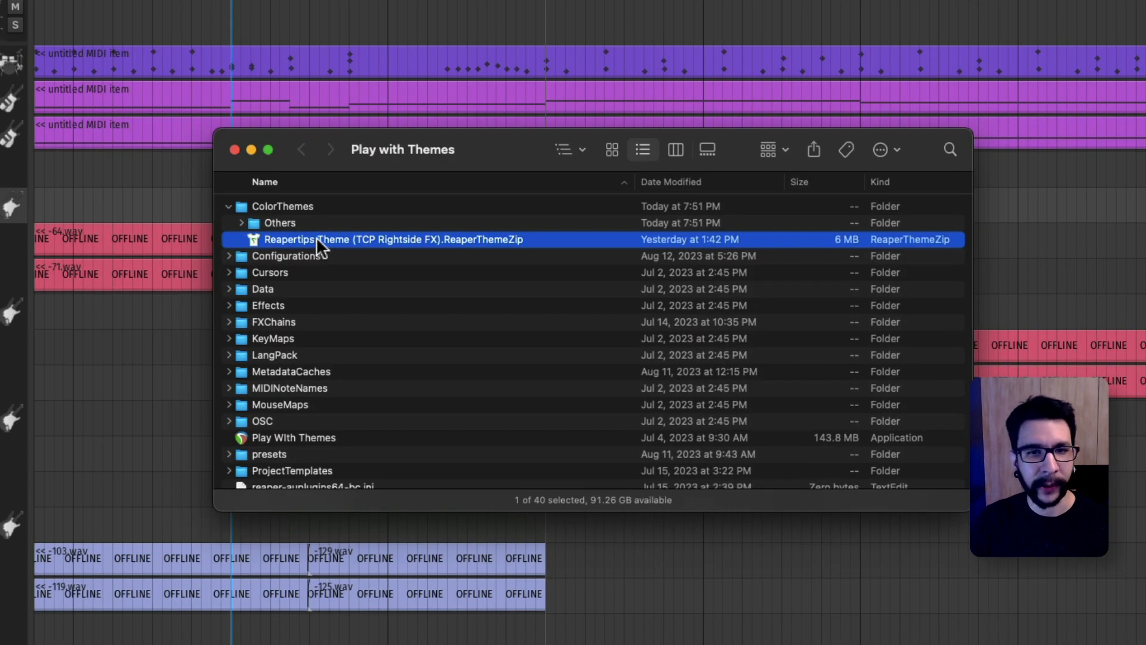
{"action": "left_click", "coordinate": [308, 255]}
{"action": "left_click", "coordinate": [335, 242]}
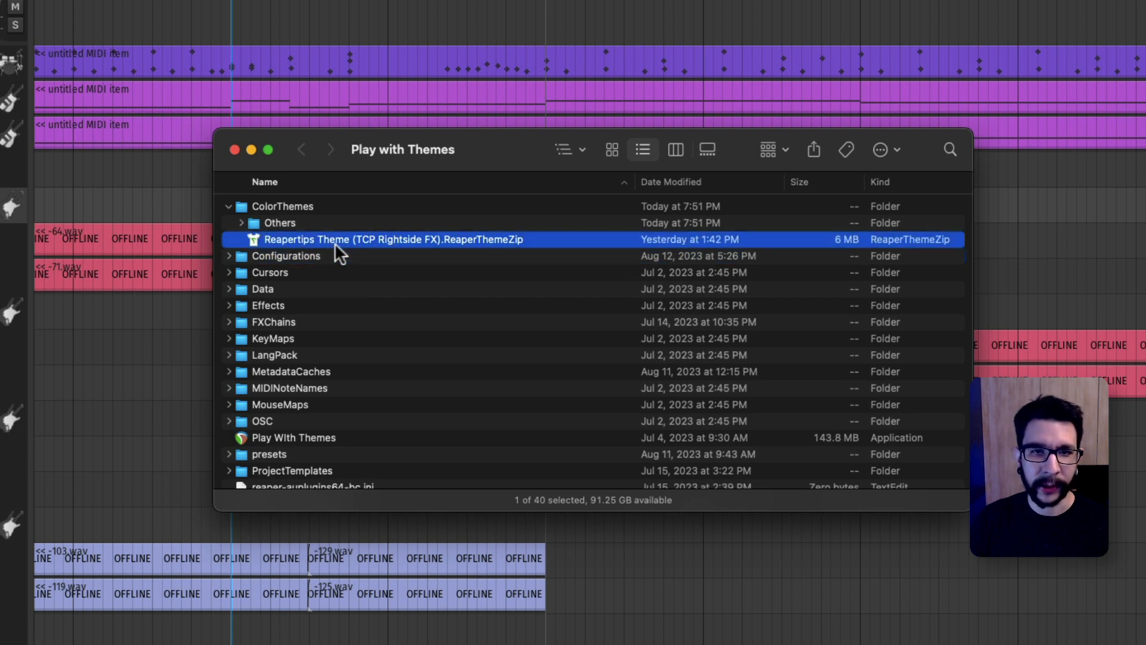
Step: Rename the theme file as "Reapertips Theme (TCP Rightside FX).ReaperTheme.Zip" and accept the .Zip extension
{"action": "left_click", "coordinate": [374, 238]}
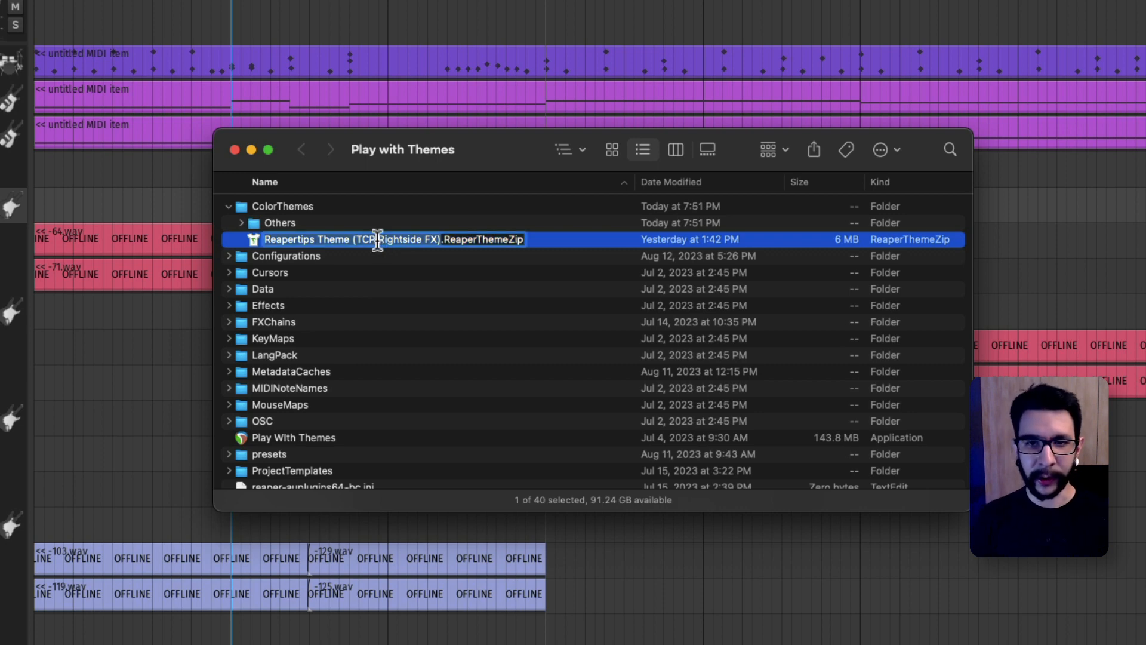
{"action": "key", "text": "super+Right"}
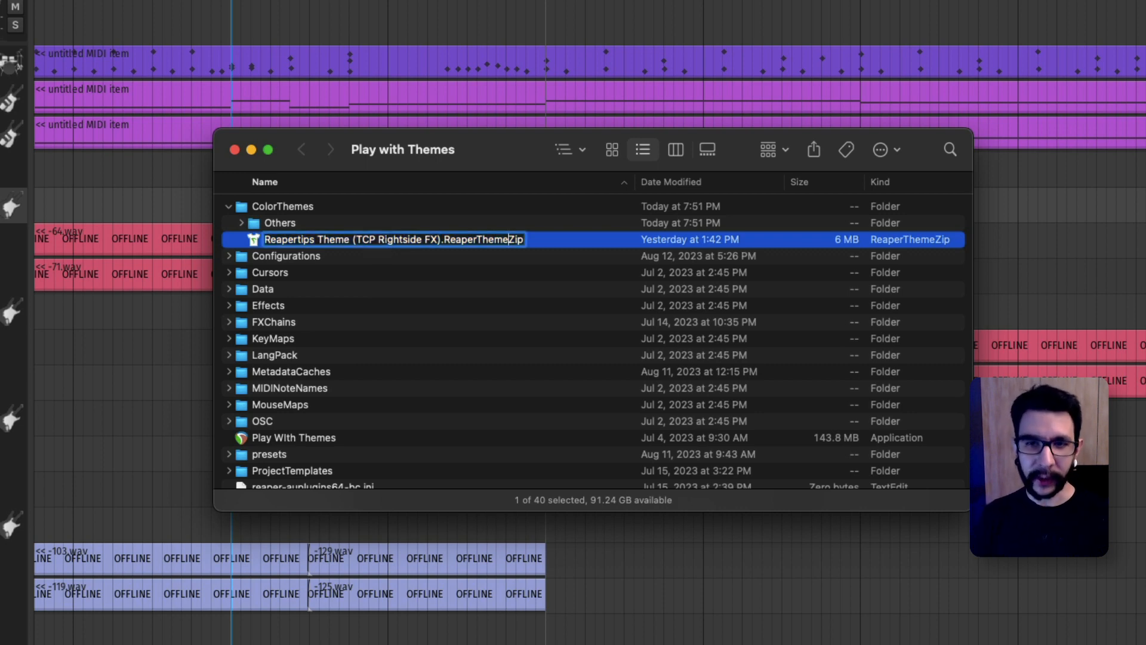
{"action": "key", "text": "Left"}
{"action": "key", "text": "Left"}
{"action": "key", "text": "Left"}
{"action": "type", "text": "."}
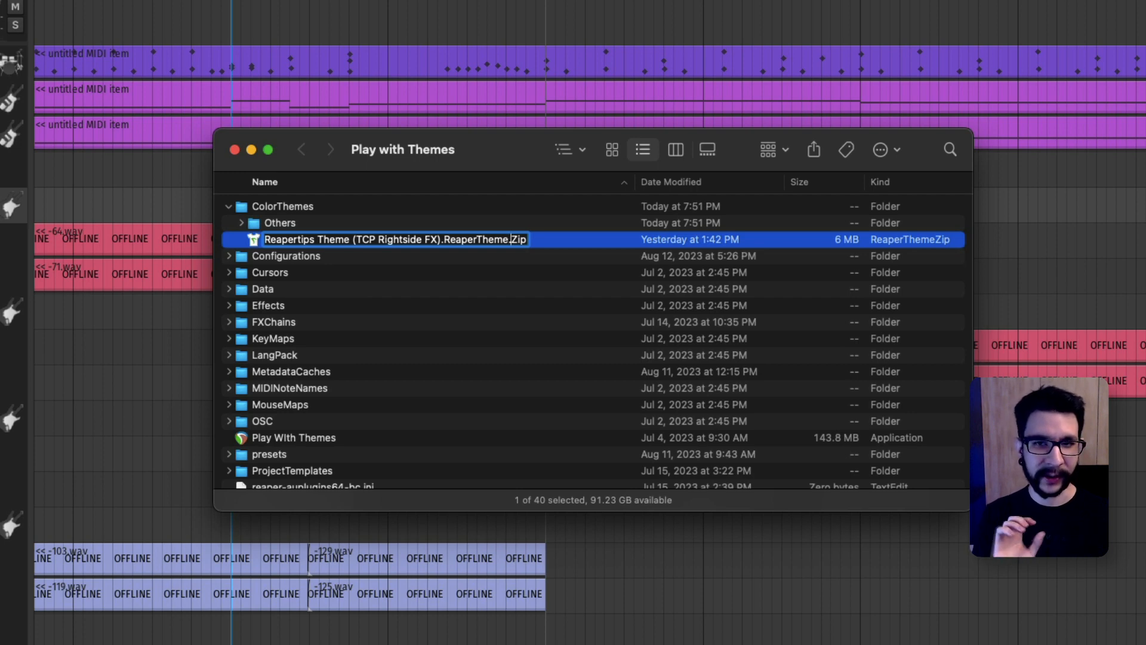
{"action": "key", "text": "Return"}
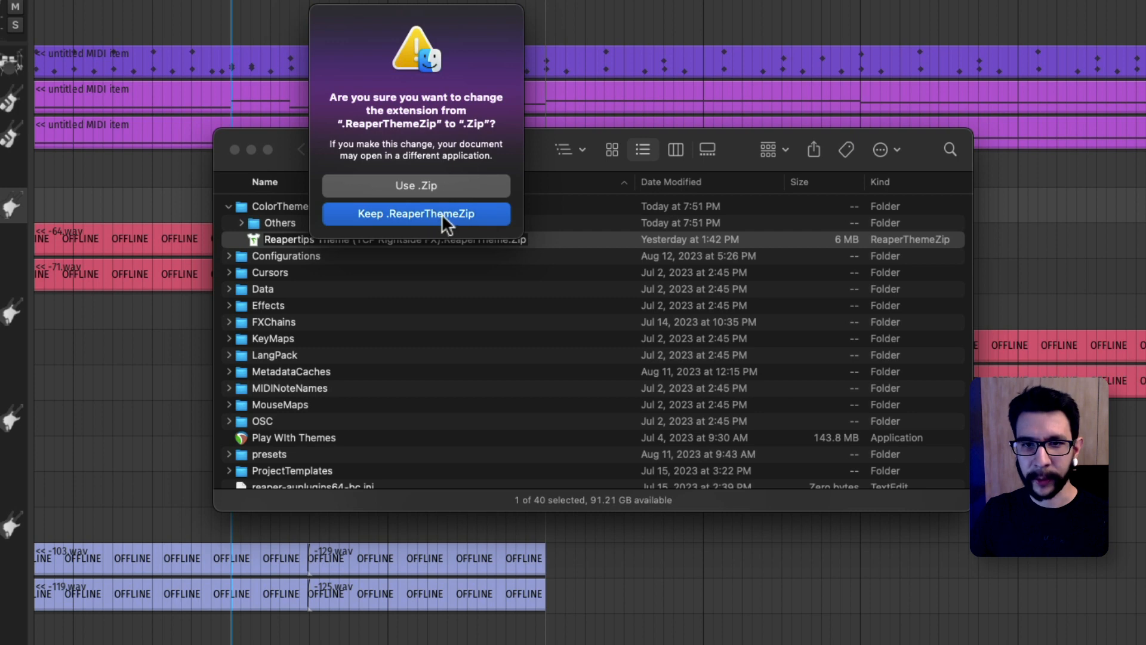
{"action": "left_click", "coordinate": [404, 186]}
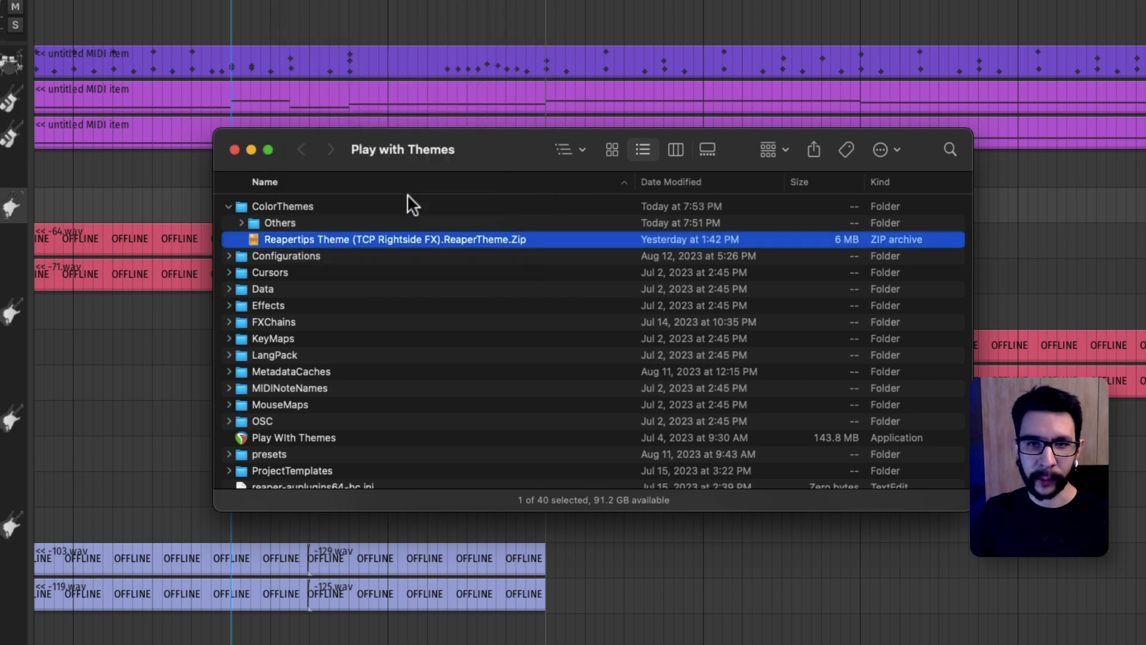
Step: Extract the renamed theme archive into the ColorThemes folder and expand the extracted theme folder
{"action": "double_click", "coordinate": [384, 239]}
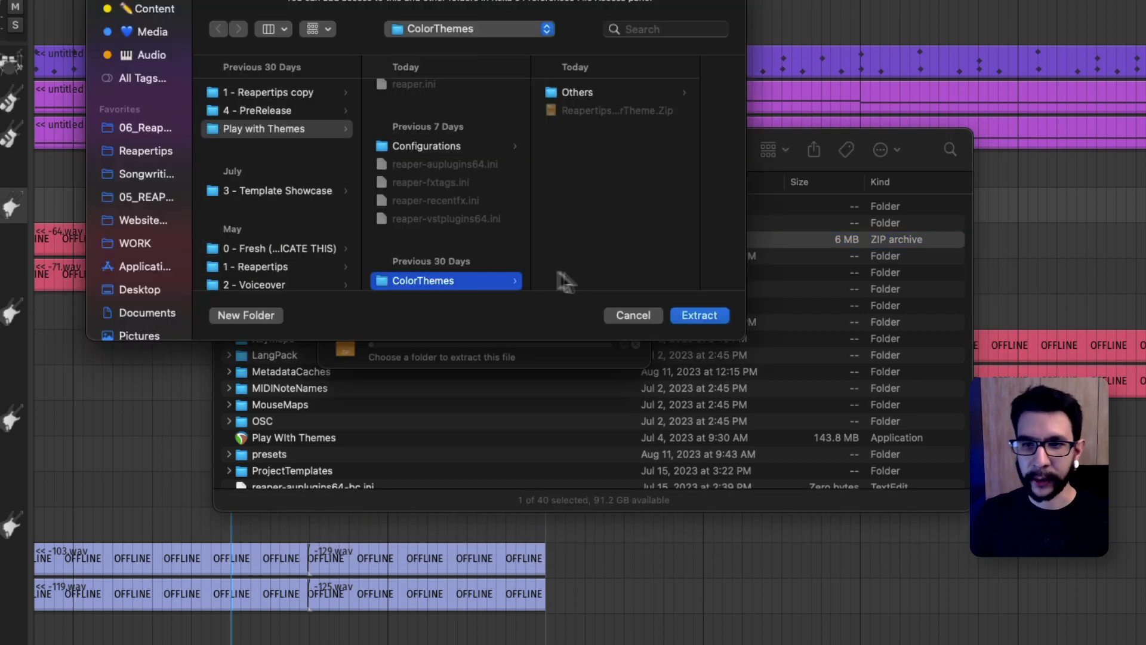
{"action": "left_click", "coordinate": [700, 315]}
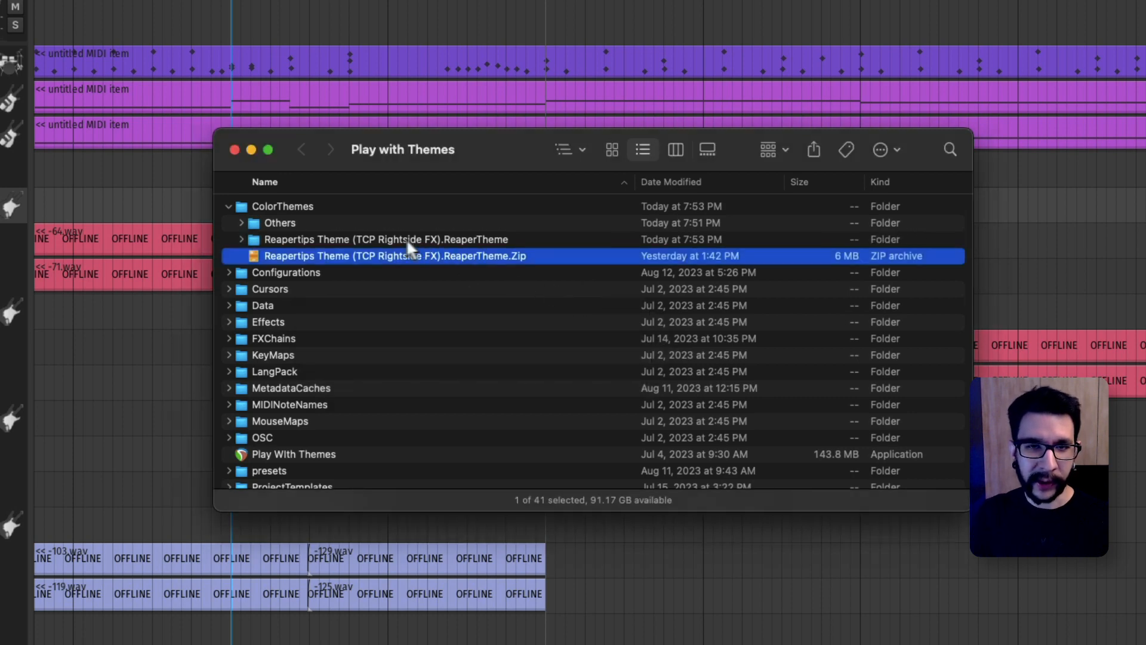
{"action": "left_click", "coordinate": [285, 243]}
{"action": "left_click", "coordinate": [241, 239]}
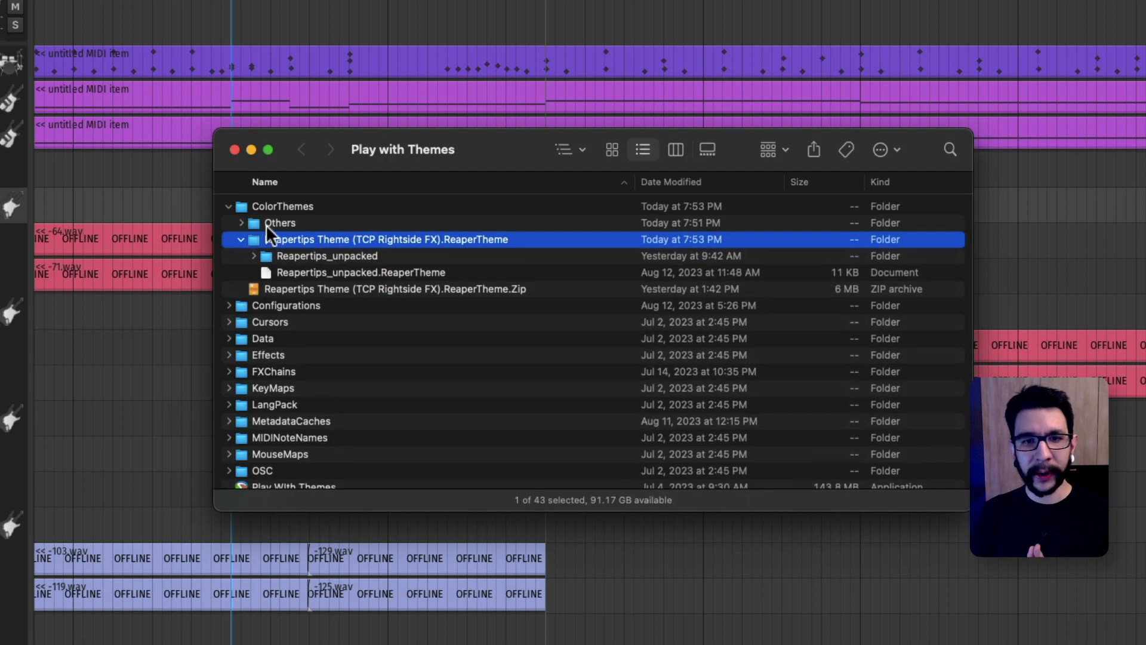
{"action": "left_click", "coordinate": [271, 255]}
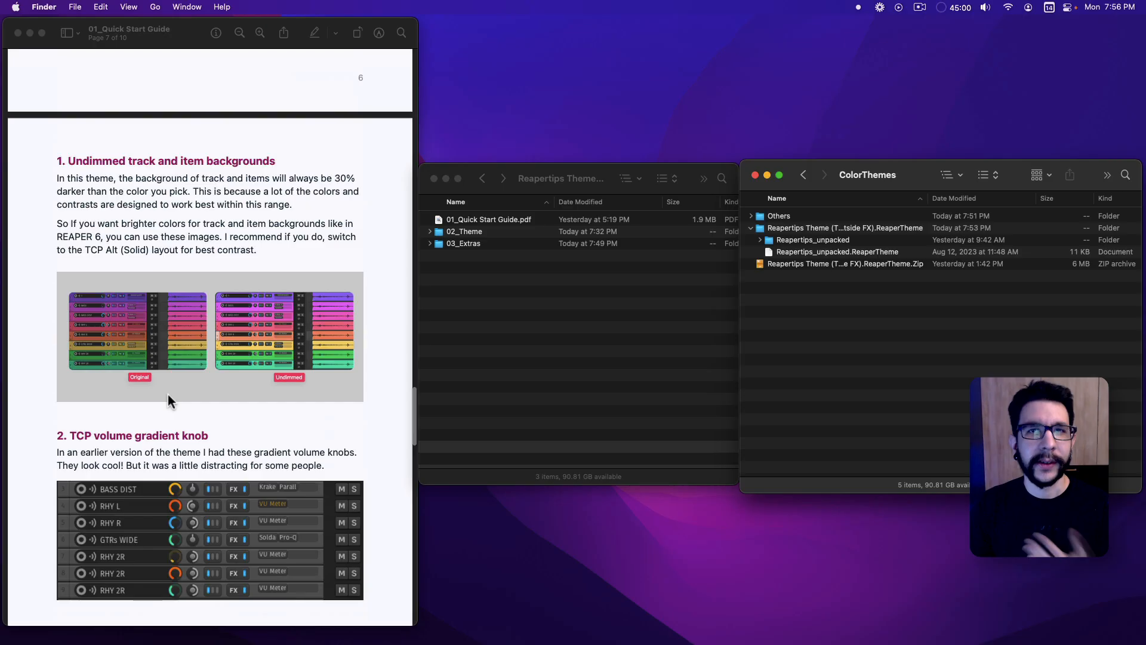
Step: Open the TCP volume knob gradient folder within the 03_Extras alternative images and select tcp_vol_knob_stack.png
{"action": "scroll", "coordinate": [164, 396], "scroll_direction": "down", "scroll_amount": 3}
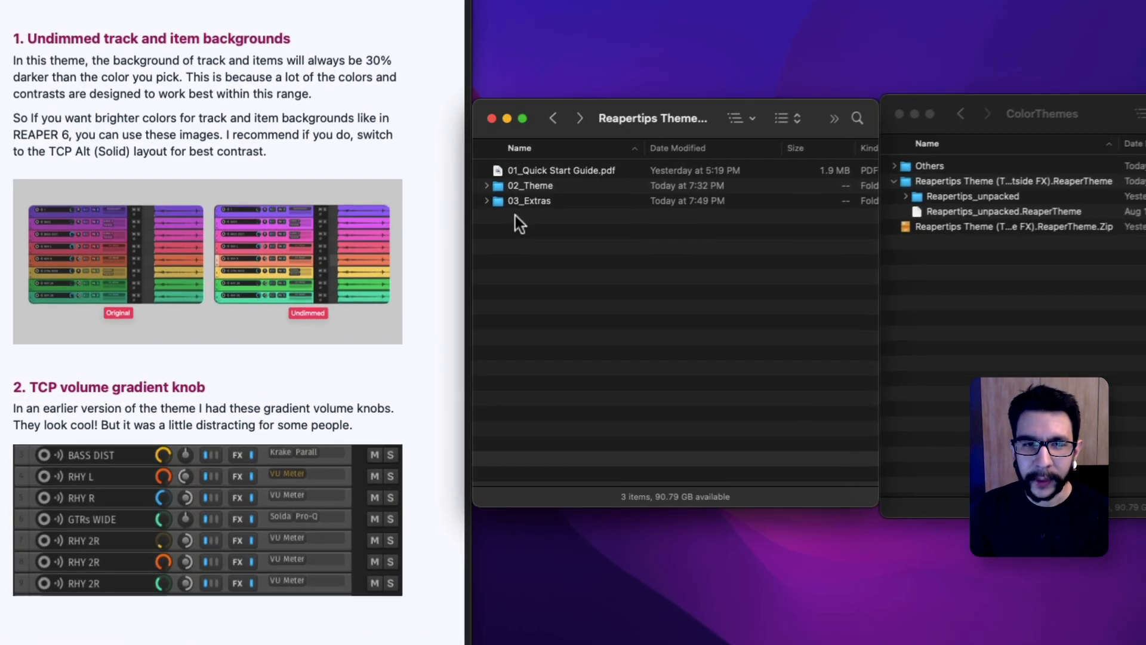
{"action": "left_click", "coordinate": [443, 253]}
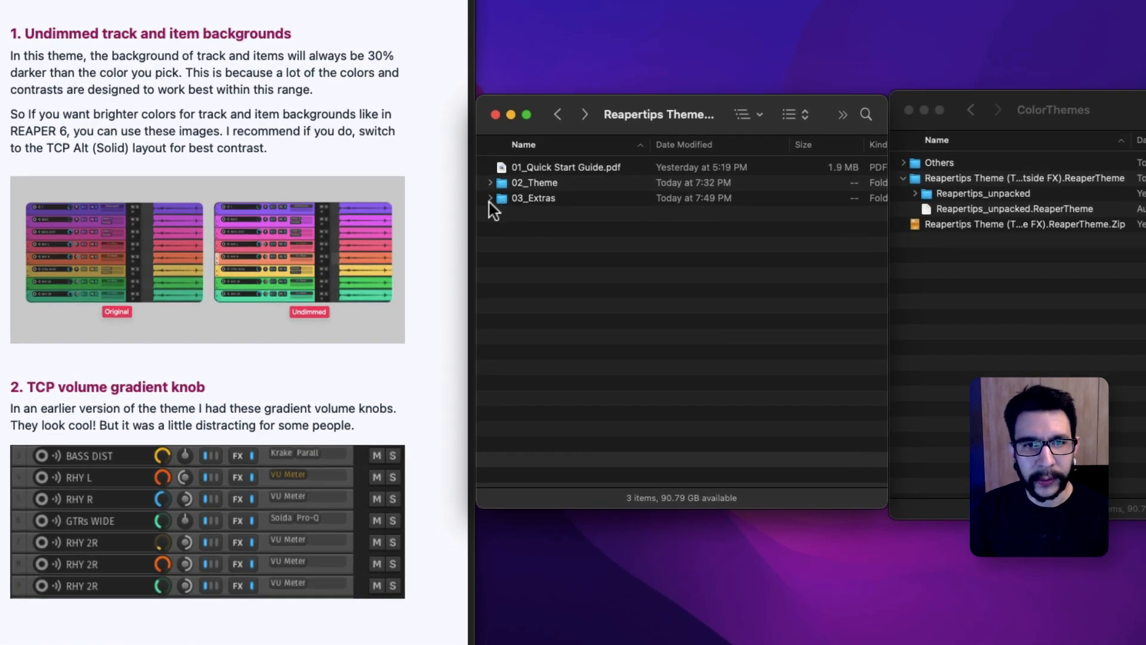
{"action": "left_click", "coordinate": [489, 198]}
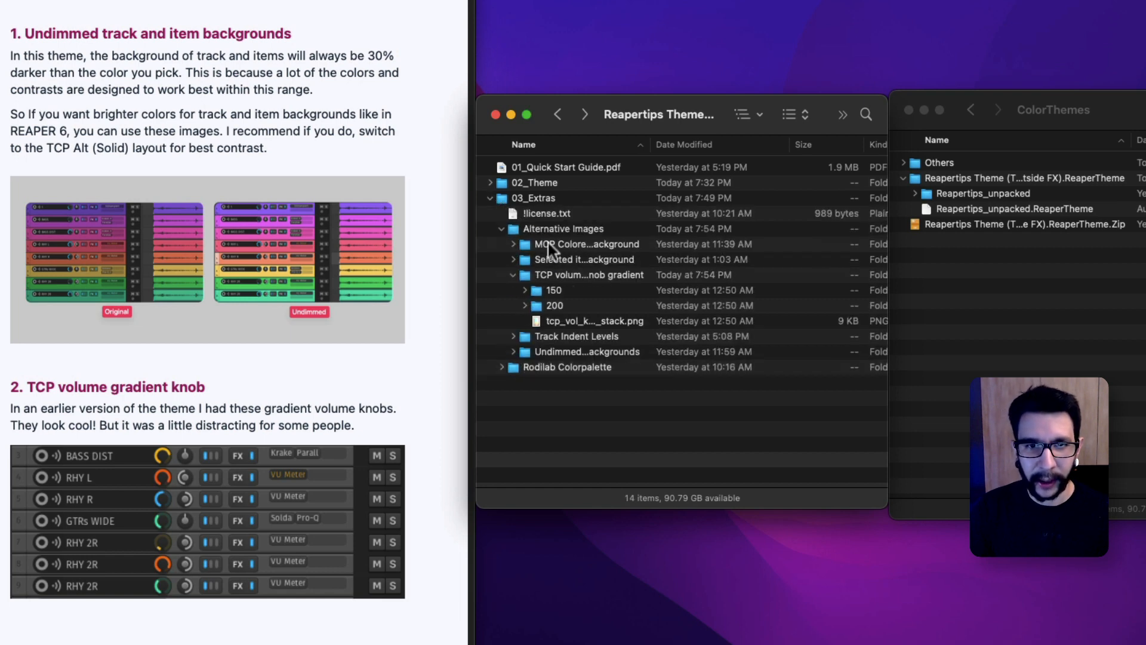
{"action": "left_click", "coordinate": [582, 275]}
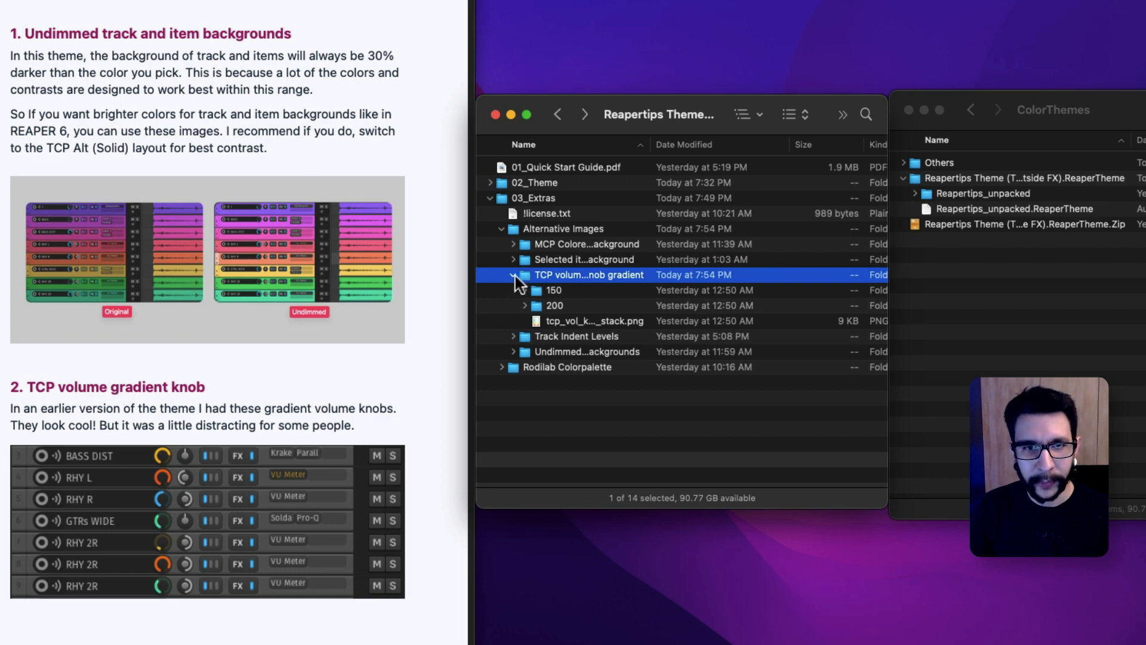
{"action": "double_click", "coordinate": [547, 275]}
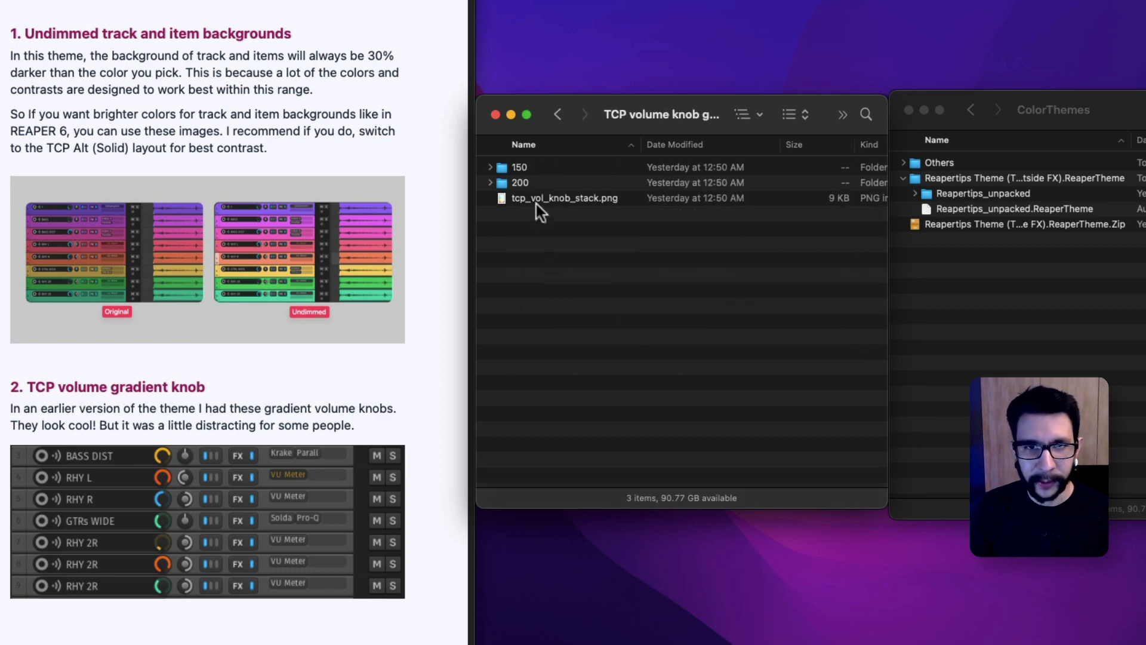
{"action": "left_click_drag", "start_coordinate": [525, 225], "coordinate": [523, 173]}
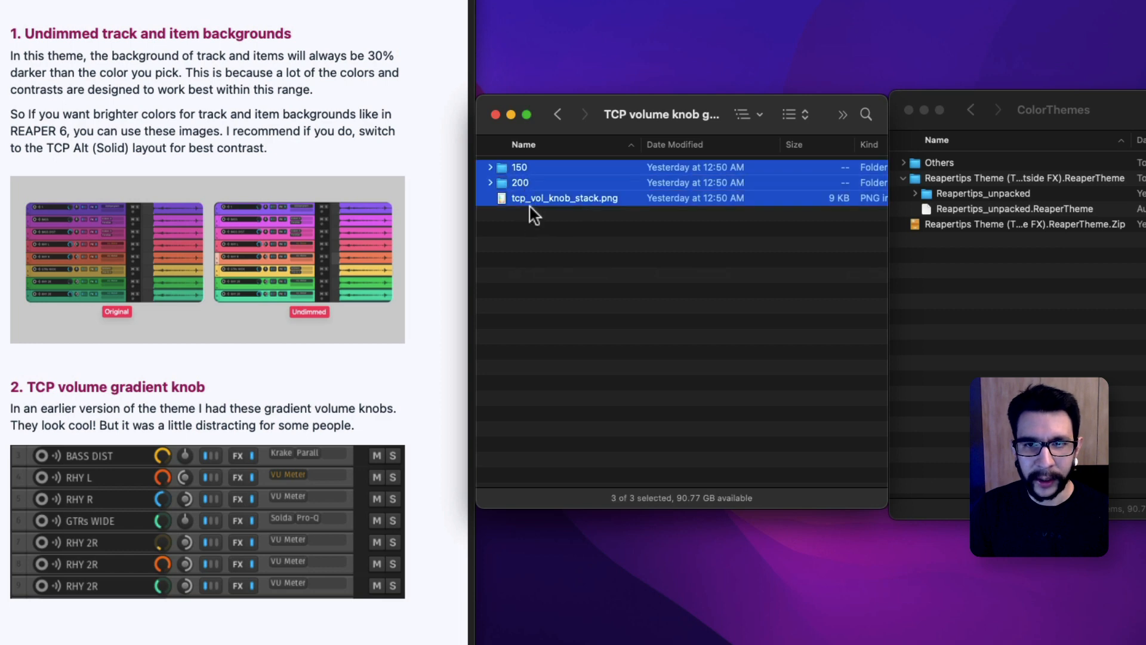
{"action": "left_click", "coordinate": [519, 200]}
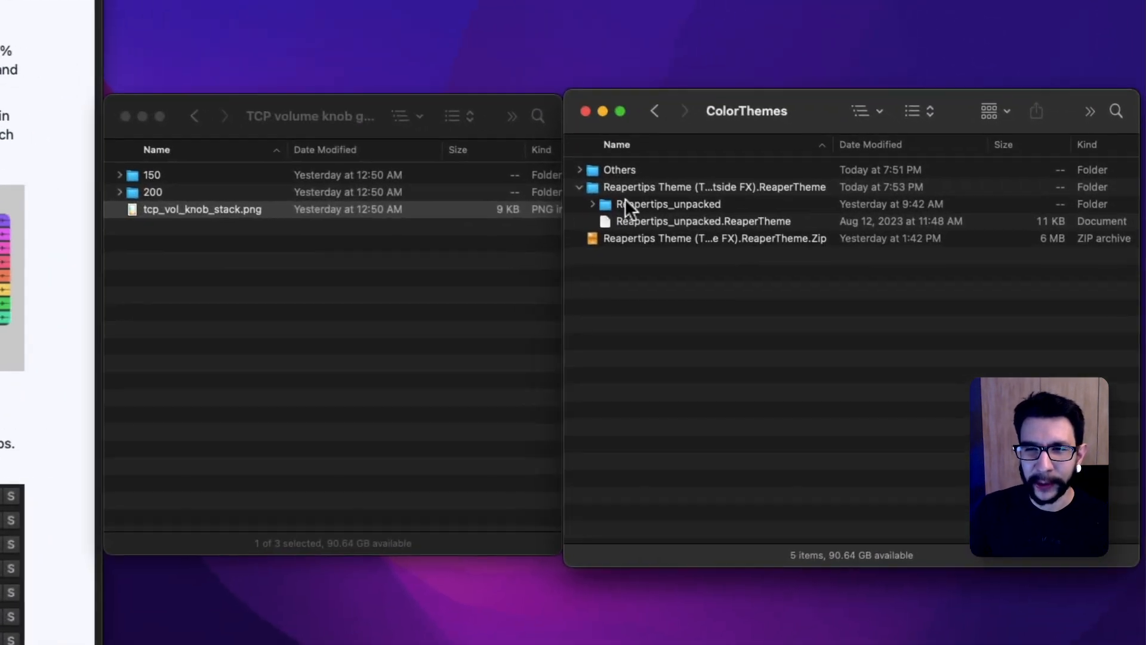
Step: Duplicate the Reapertips_unpacked folder inside the extracted theme folder and select the copy
{"action": "right_click", "coordinate": [782, 239]}
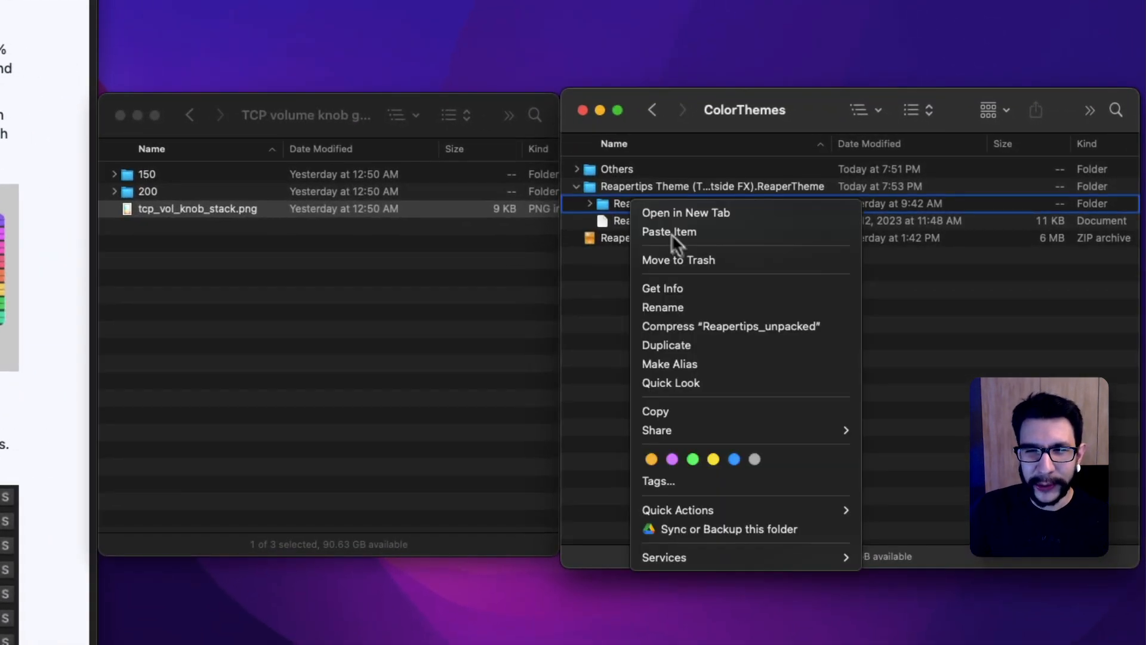
{"action": "left_click", "coordinate": [718, 345]}
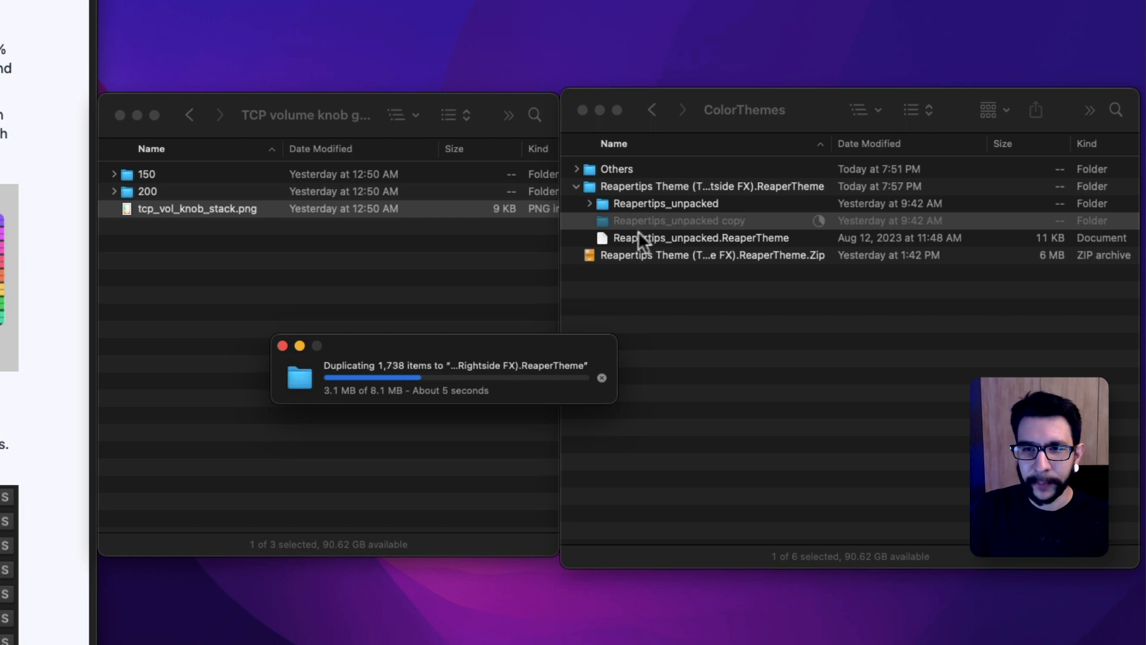
{"action": "left_click", "coordinate": [615, 216]}
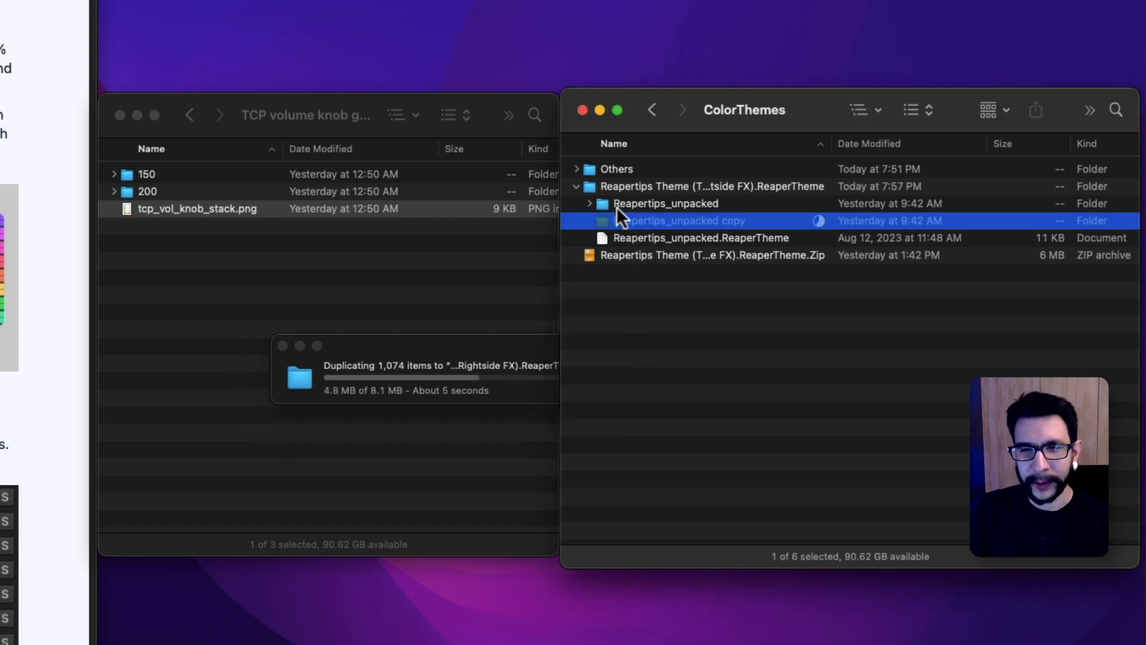
{"action": "left_click", "coordinate": [617, 206]}
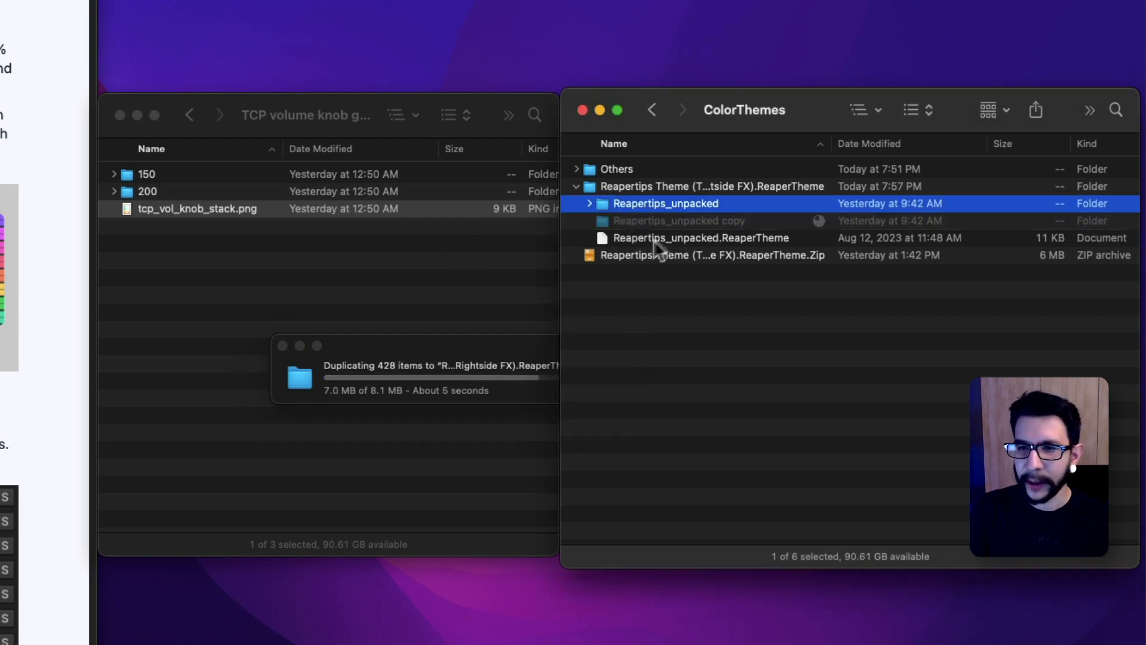
{"action": "left_click", "coordinate": [714, 220]}
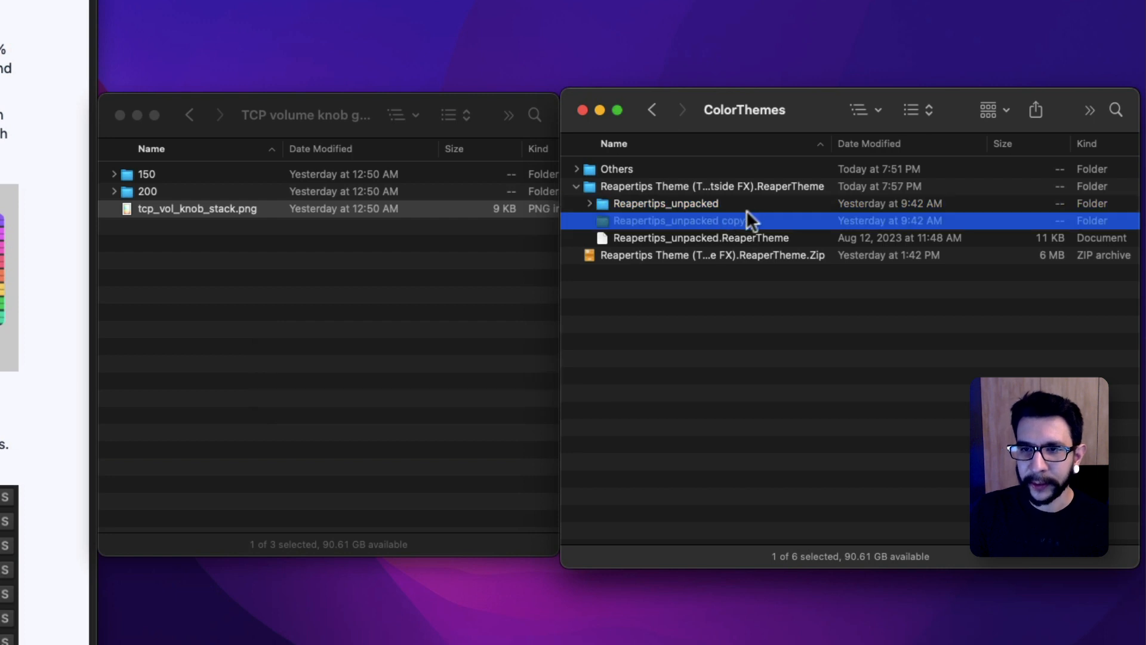
Step: Rename the duplicated folder as "Reapertips_unpacked (backup)" and clear the selection
{"action": "key", "text": "Return"}
{"action": "key", "text": "Right"}
{"action": "key", "text": "BackSpace"}
{"action": "key", "text": "BackSpace"}
{"action": "key", "text": "BackSpace"}
{"action": "key", "text": "BackSpace"}
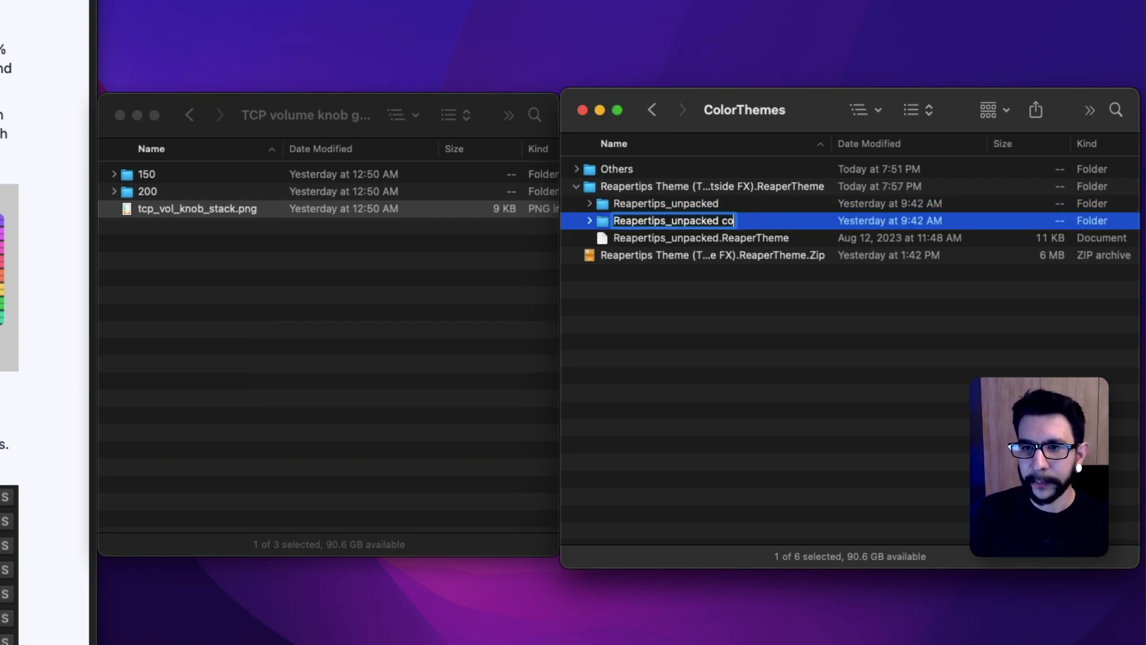
{"action": "type", "text": "(backup)"}
{"action": "key", "text": "Return"}
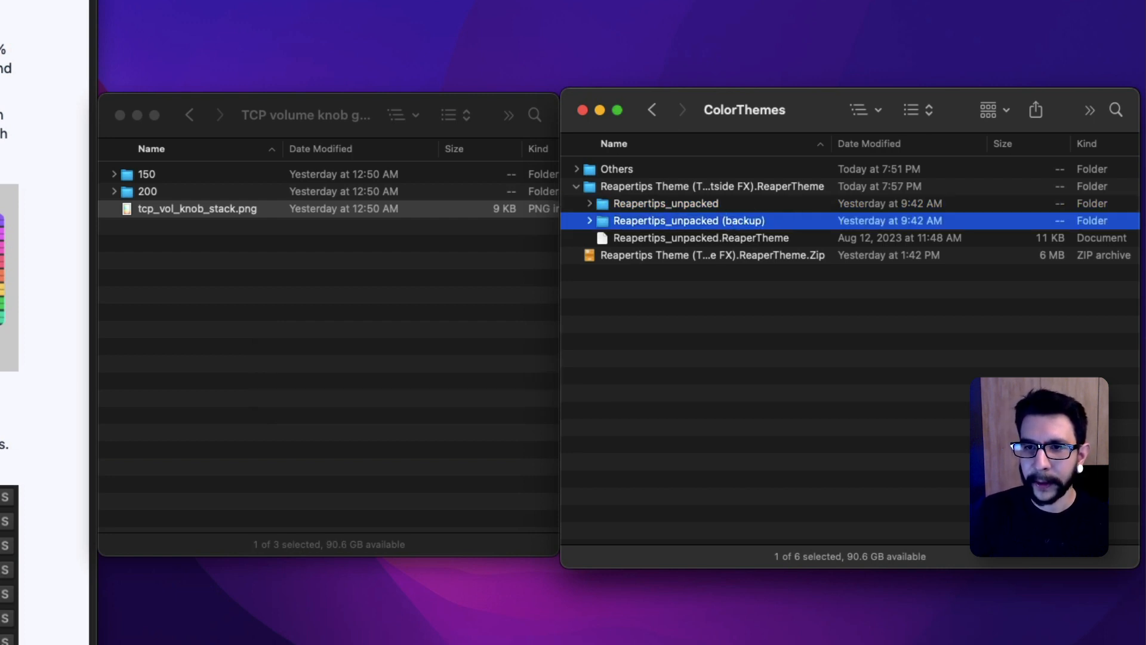
{"action": "left_click", "coordinate": [574, 399]}
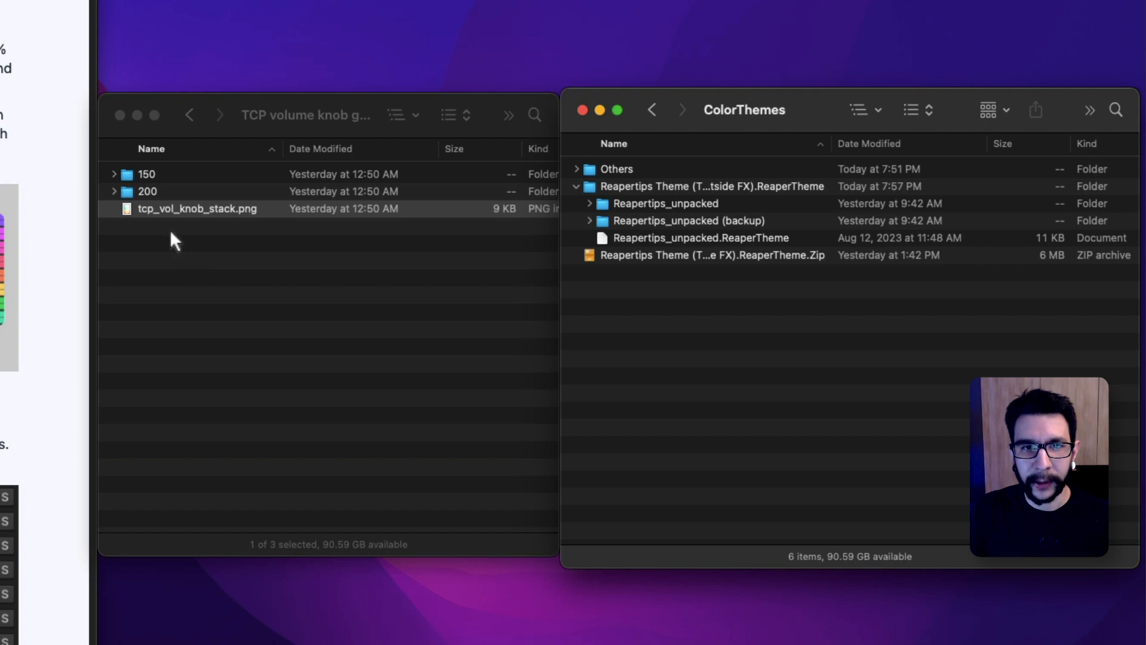
Step: Expand the Reapertips_unpacked folder in ColorThemes and select the base tcp_vol_knob_stack.png in the TCP volume knob gradient folder
{"action": "left_click_drag", "start_coordinate": [171, 240], "coordinate": [168, 173]}
{"action": "left_click", "coordinate": [690, 293]}
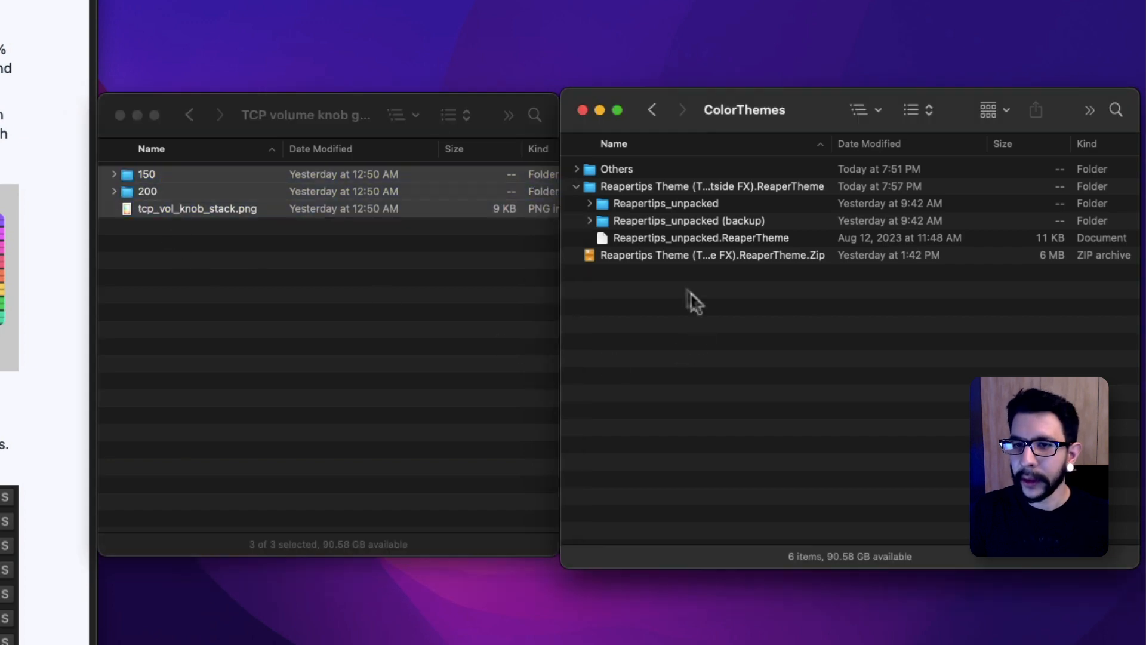
{"action": "left_click", "coordinate": [590, 203]}
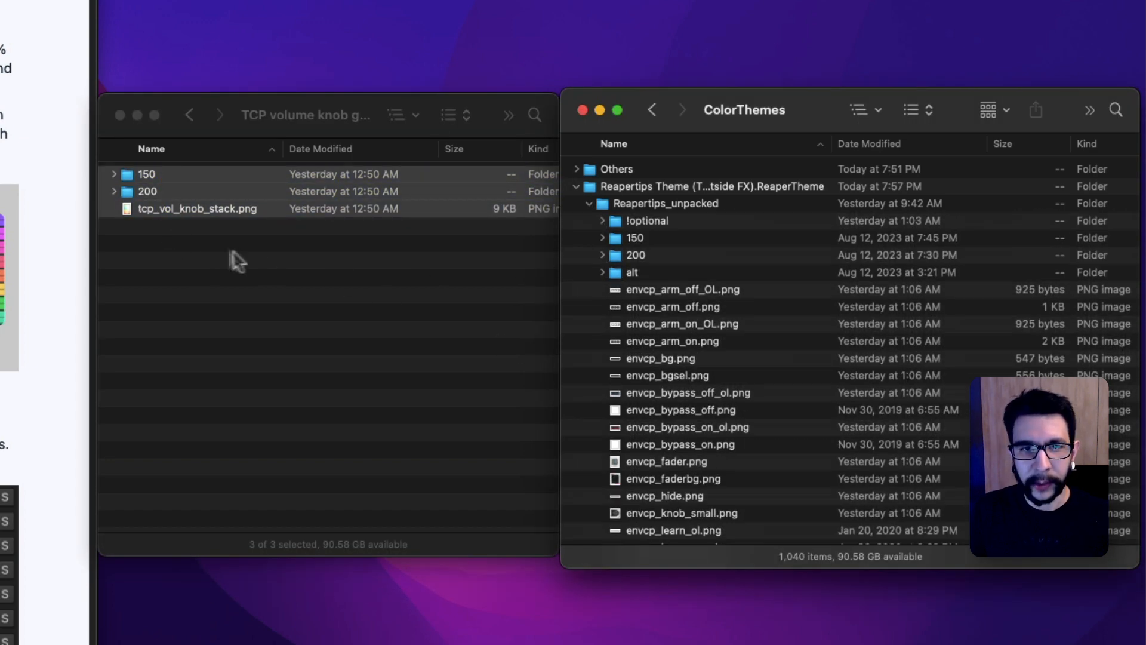
{"action": "left_click", "coordinate": [217, 214]}
{"action": "left_click", "coordinate": [221, 230]}
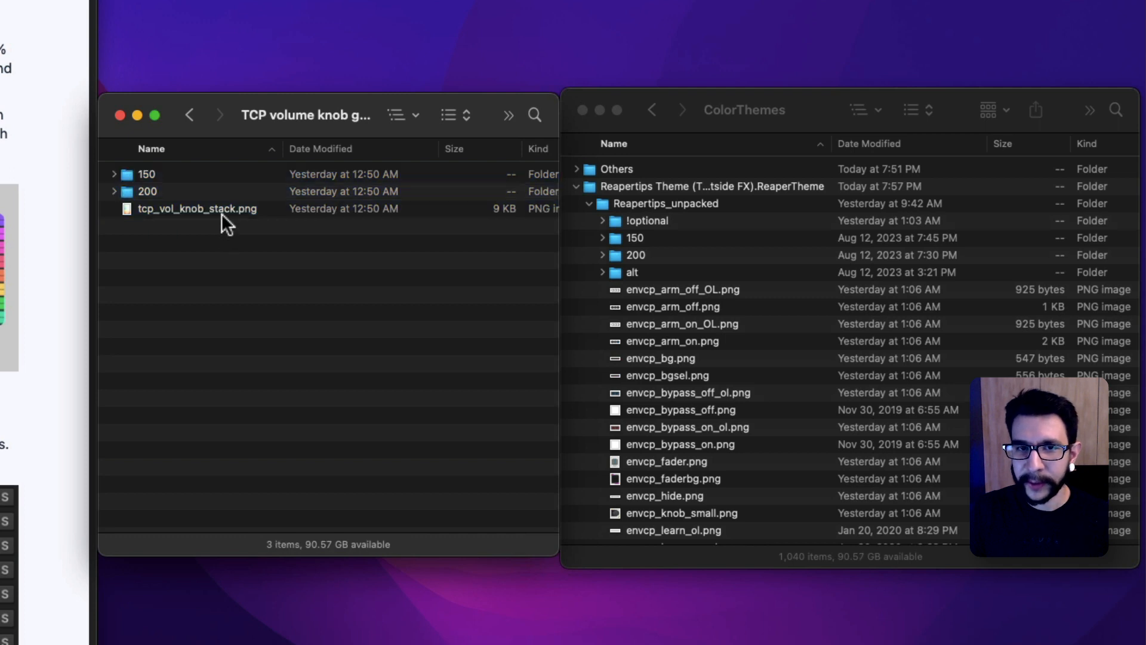
{"action": "left_click", "coordinate": [221, 212]}
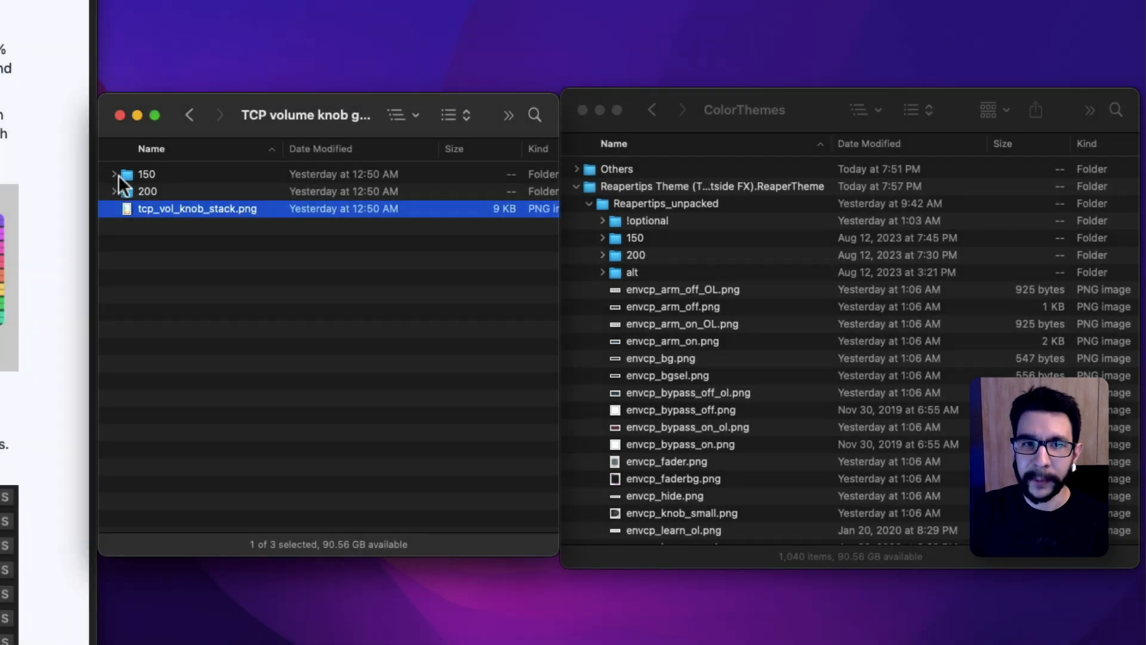
Step: Try to copy the 150 and 200 versions of tcp_vol_knob_stack.png into the matching folders inside Reapertips_unpacked
{"action": "left_click", "coordinate": [115, 174]}
{"action": "left_click_drag", "start_coordinate": [145, 192], "coordinate": [643, 238]}
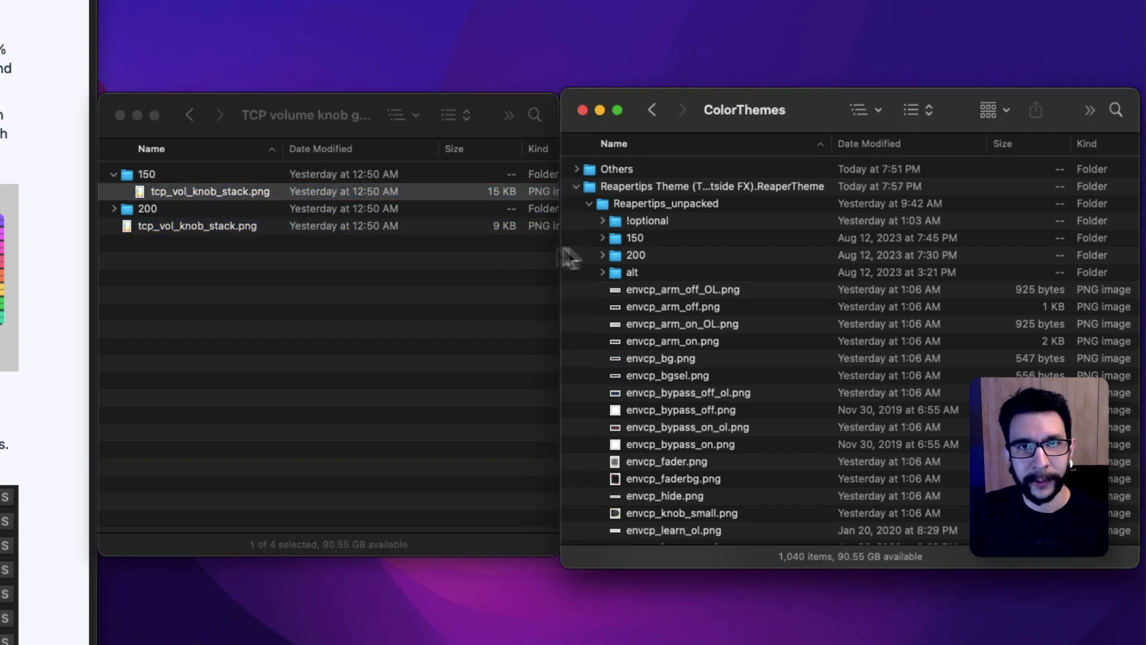
{"action": "left_click", "coordinate": [114, 174]}
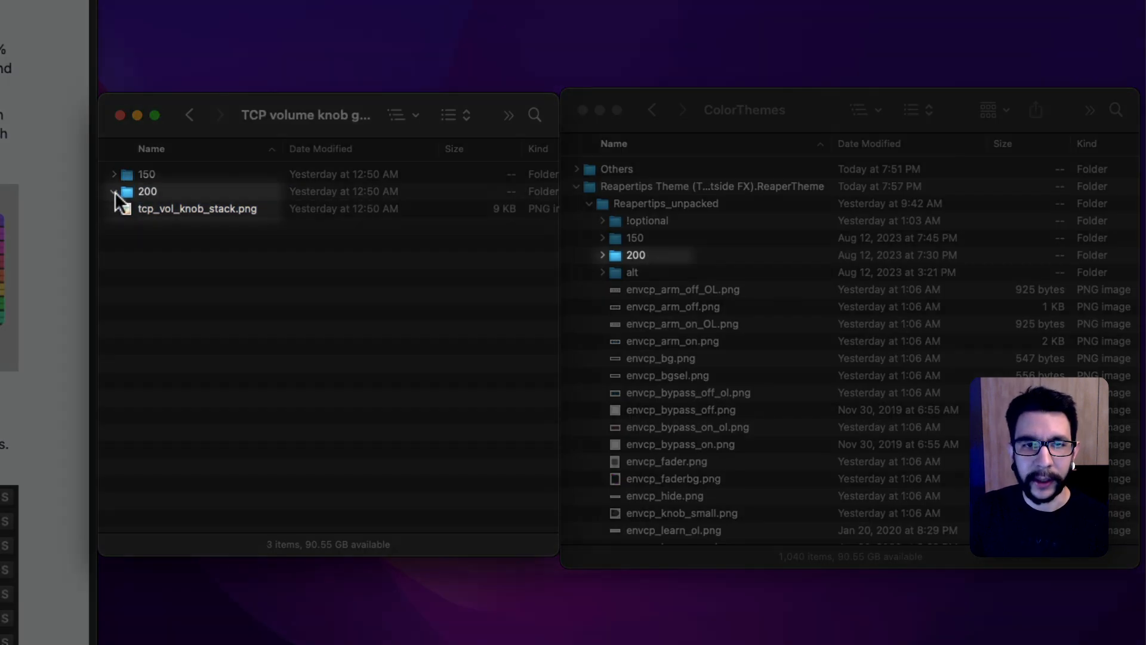
{"action": "left_click", "coordinate": [114, 191]}
{"action": "left_click_drag", "start_coordinate": [144, 209], "coordinate": [639, 263]}
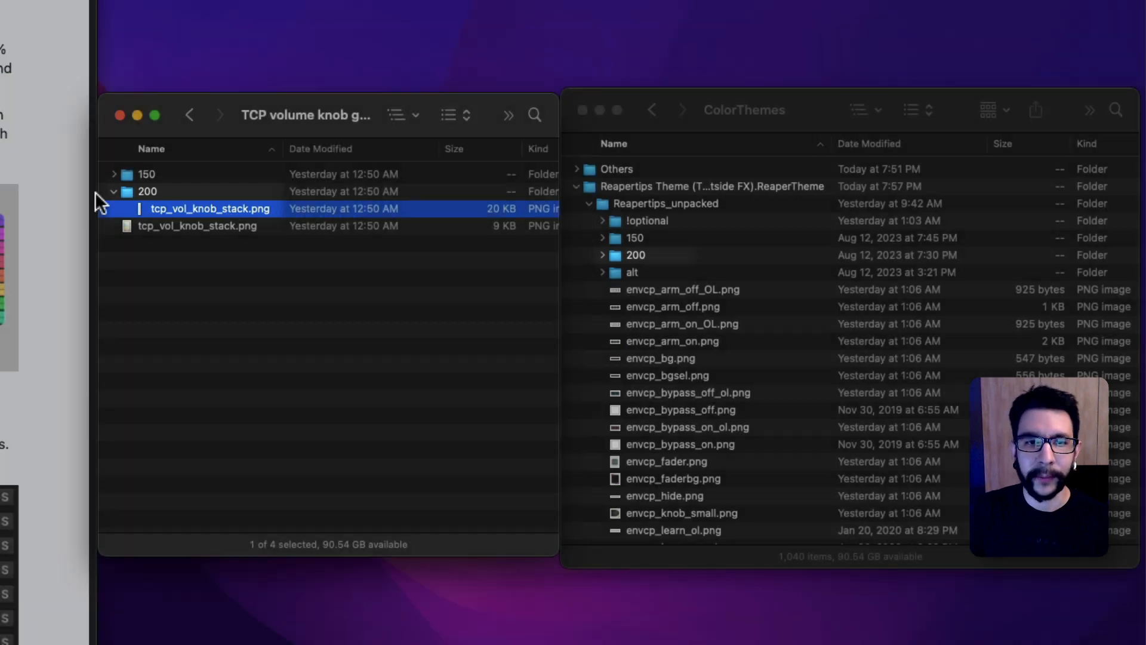
{"action": "left_click", "coordinate": [114, 191]}
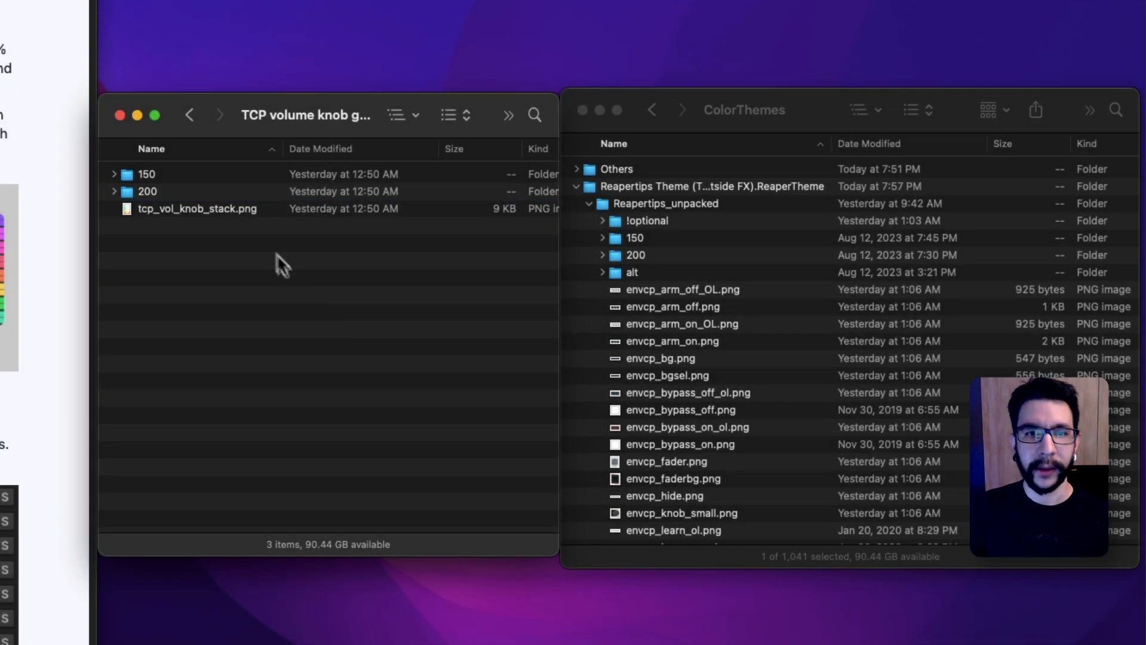
Step: Put the base gradient tcp_vol_knob_stack.png directly inside the Reapertips_unpacked folder, replacing the existing image
{"action": "left_click", "coordinate": [242, 215]}
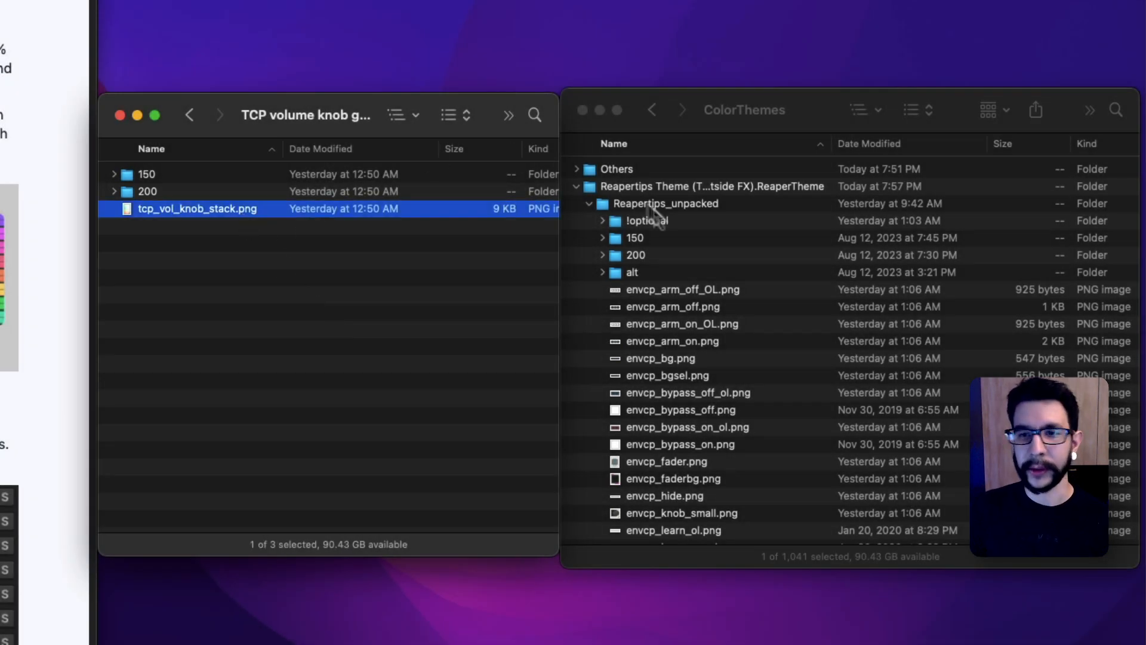
{"action": "left_click", "coordinate": [670, 365]}
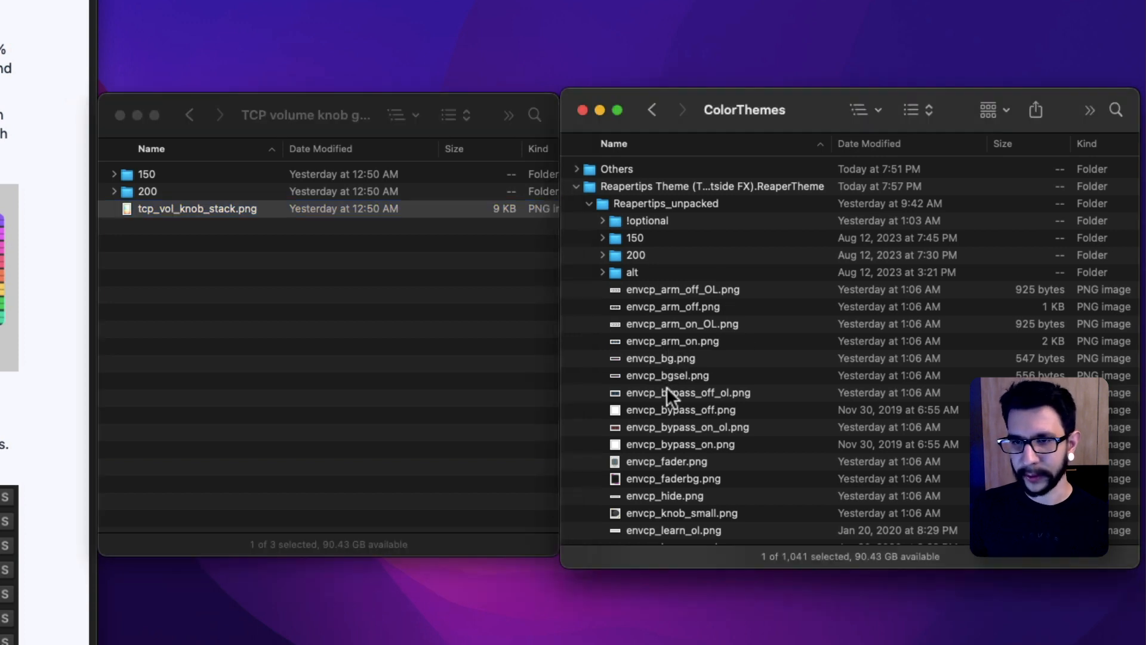
{"action": "left_click", "coordinate": [663, 417]}
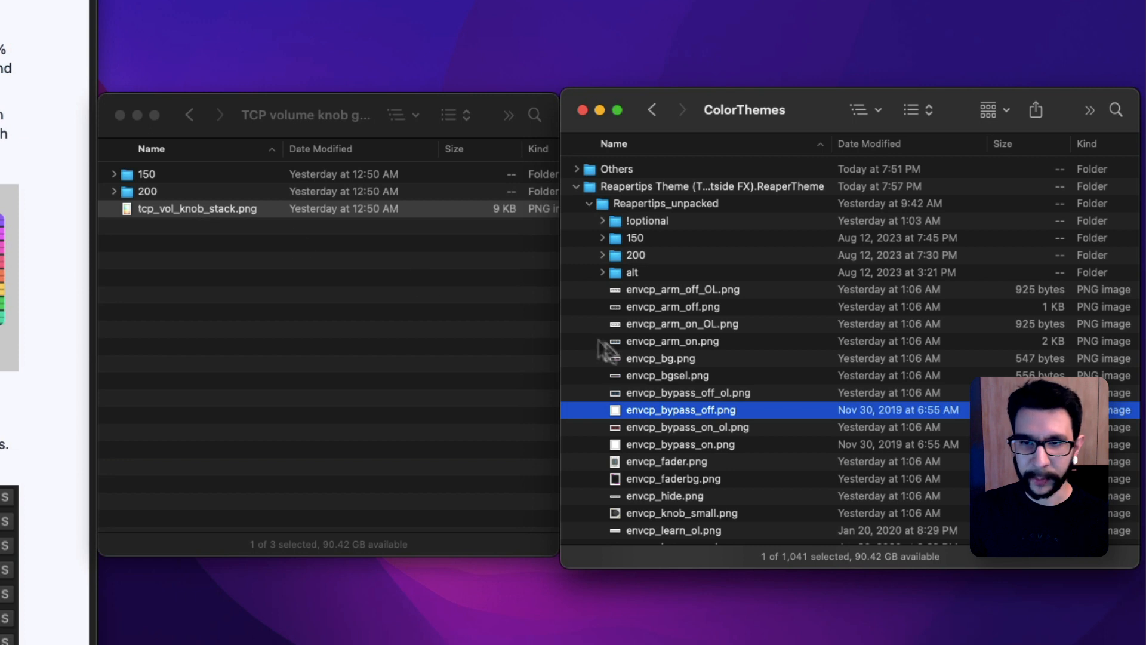
{"action": "key", "text": "super+alt+v"}
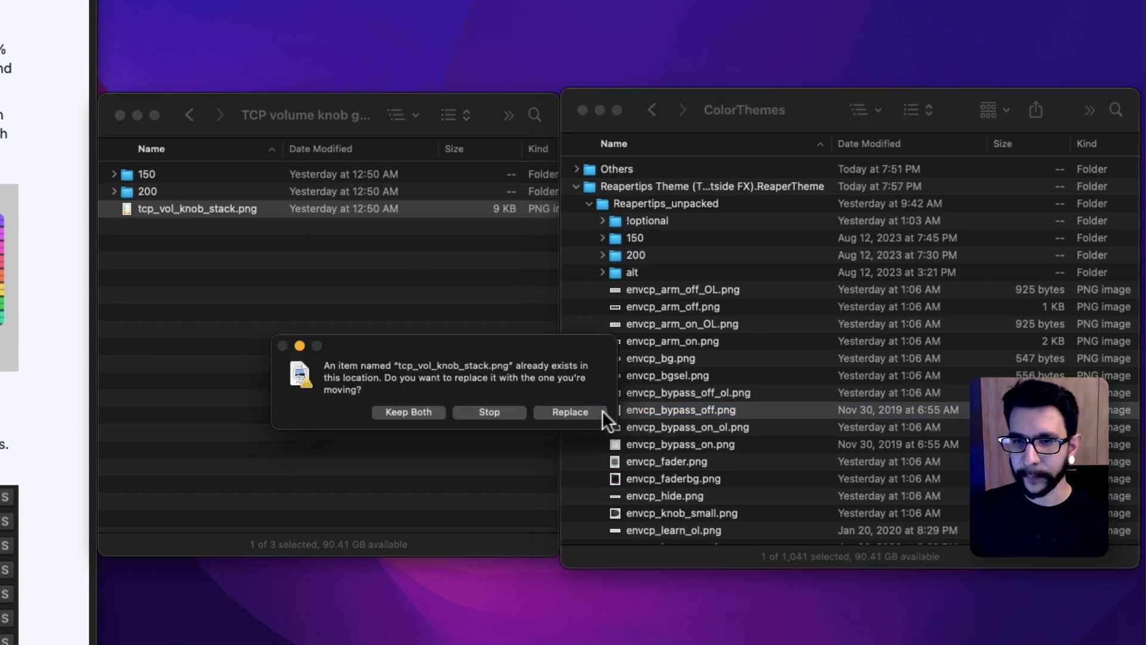
{"action": "left_click", "coordinate": [586, 411]}
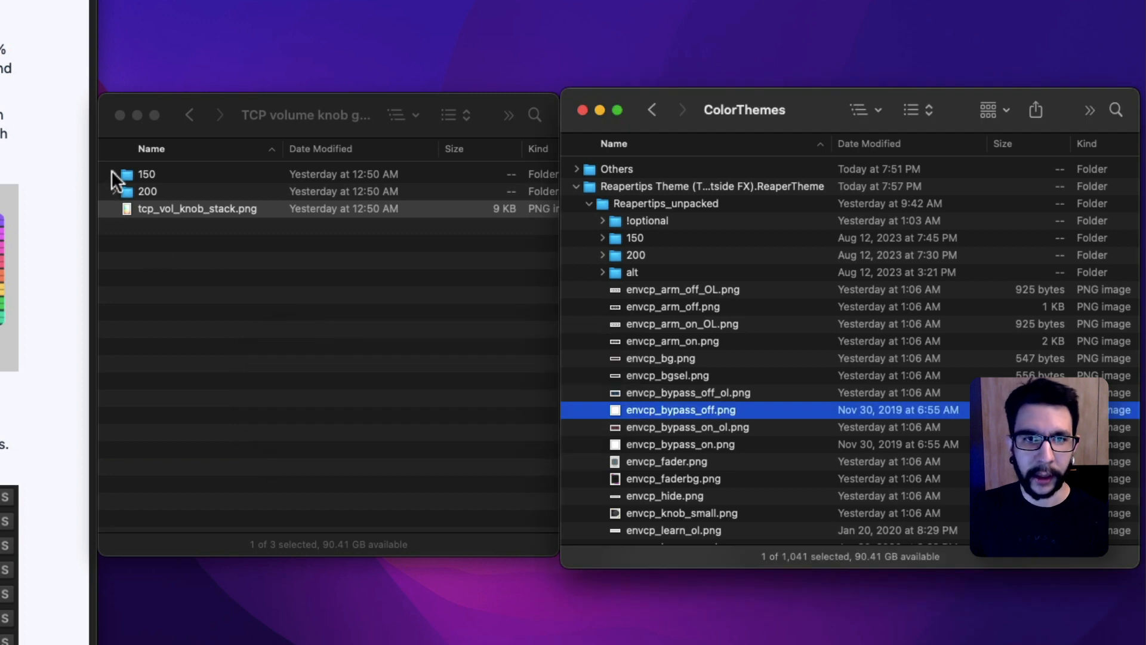
Step: Replace tcp_vol_knob_stack.png in the theme's 150 folder with the gradient version from the knob folder's 150 subfolder
{"action": "left_click", "coordinate": [114, 174]}
{"action": "left_click", "coordinate": [150, 190]}
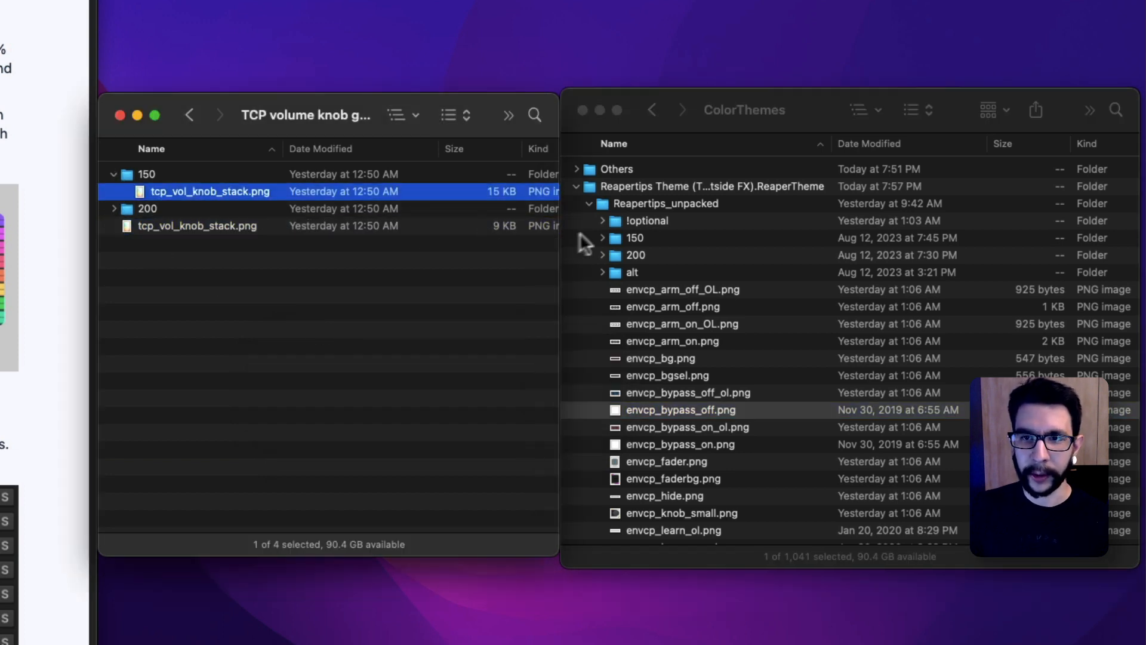
{"action": "left_click", "coordinate": [601, 236]}
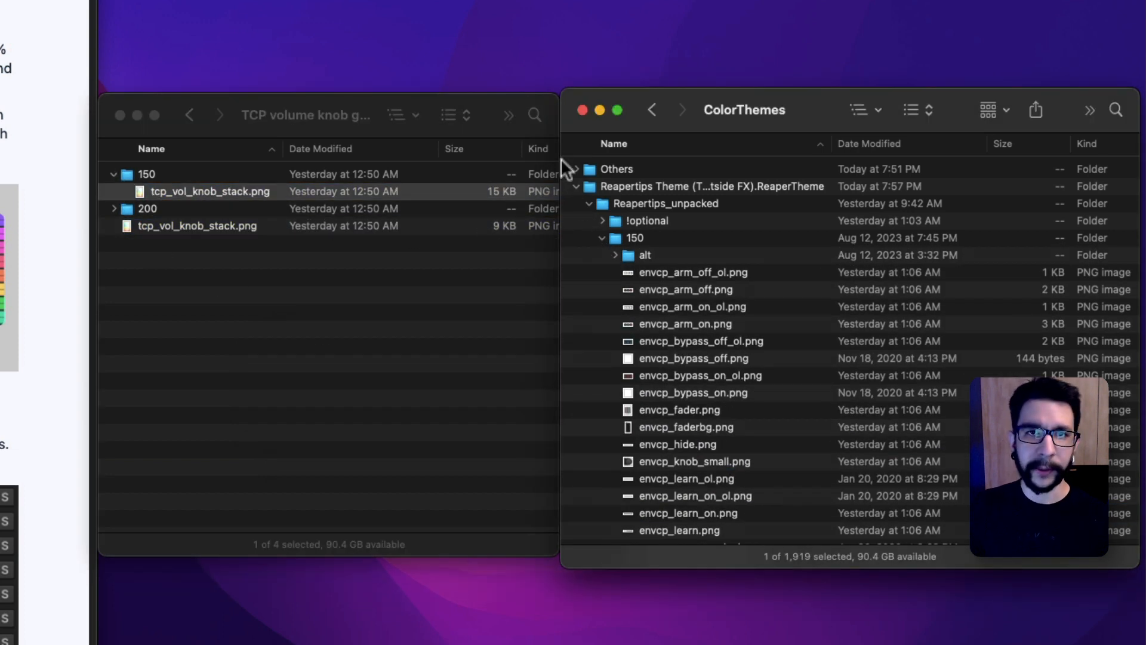
{"action": "left_click_drag", "start_coordinate": [662, 291], "coordinate": [158, 194]}
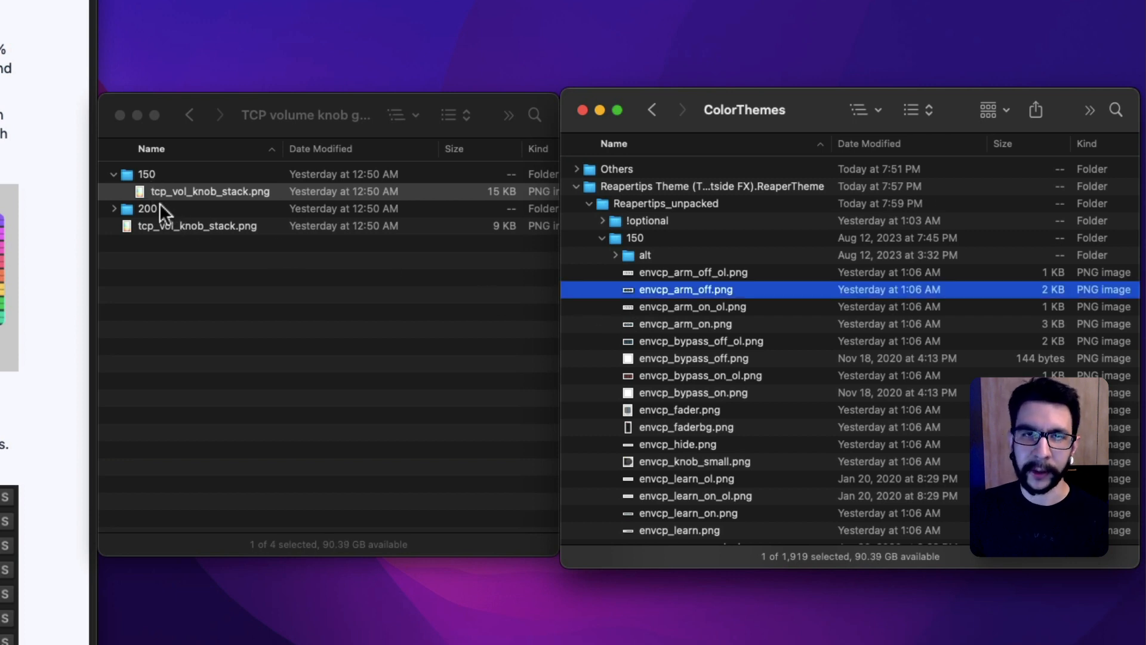
{"action": "left_click", "coordinate": [673, 357]}
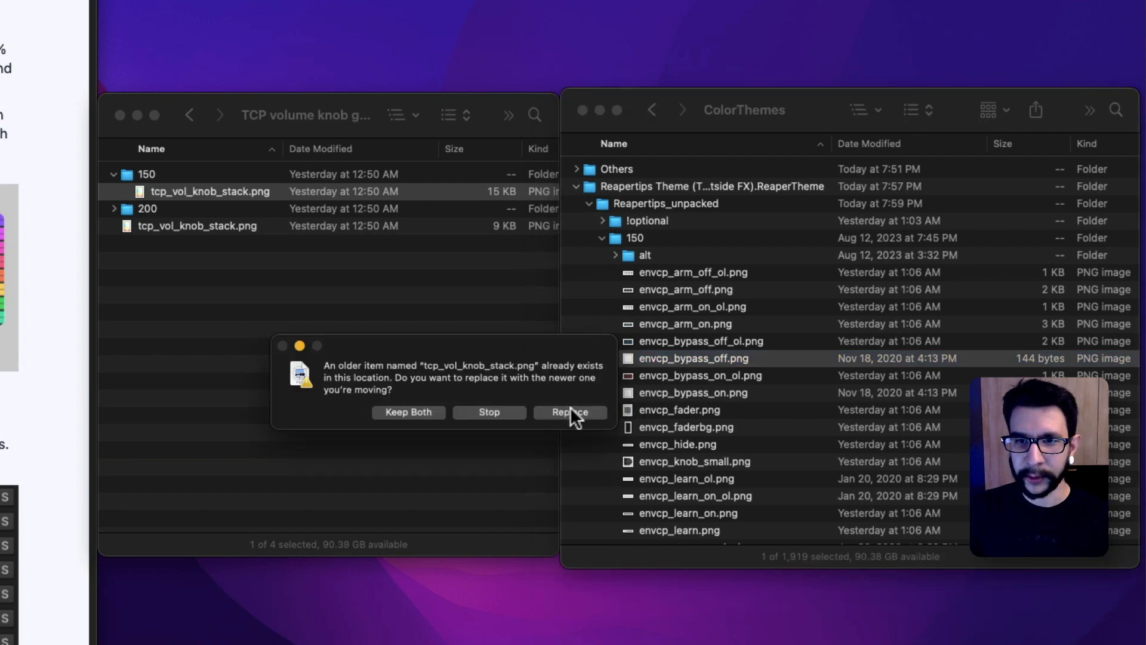
{"action": "left_click", "coordinate": [570, 412]}
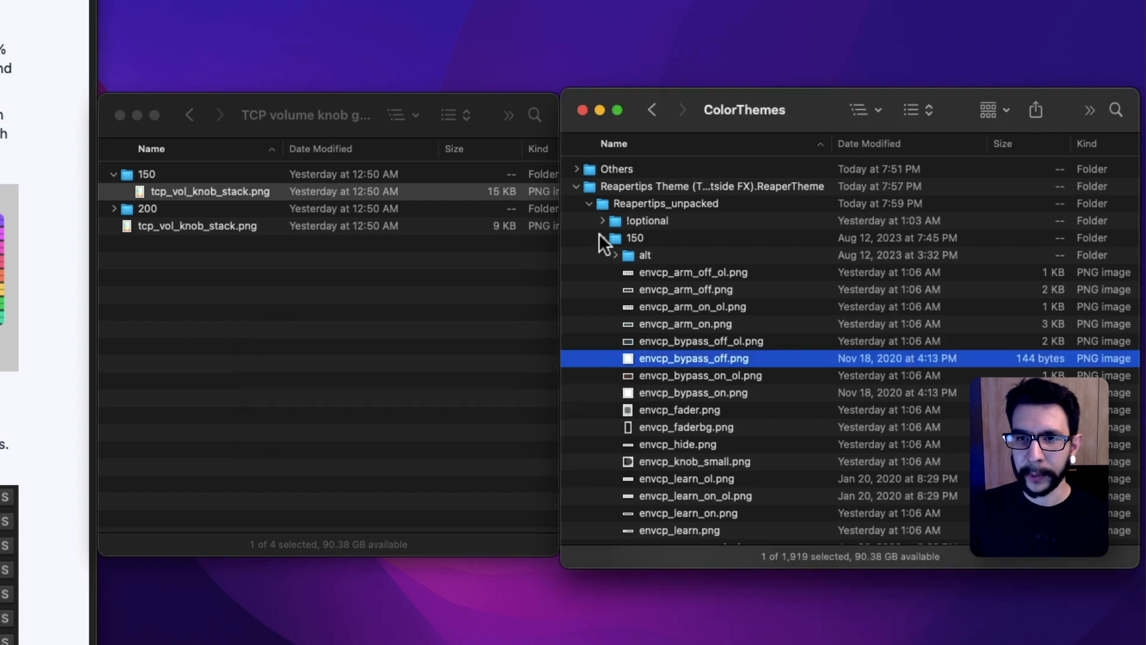
{"action": "left_click", "coordinate": [601, 238]}
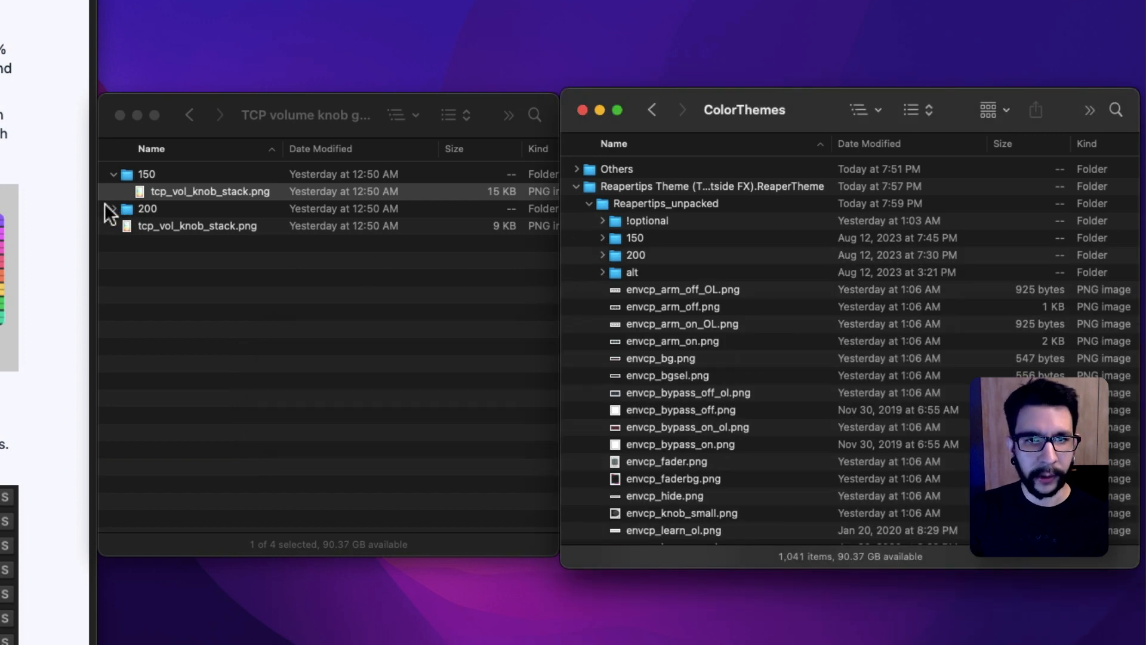
Step: Replace tcp_vol_knob_stack.png in the theme's 200 folder with the gradient version from the knob folder's 200 subfolder
{"action": "left_click", "coordinate": [112, 209]}
{"action": "left_click", "coordinate": [143, 225]}
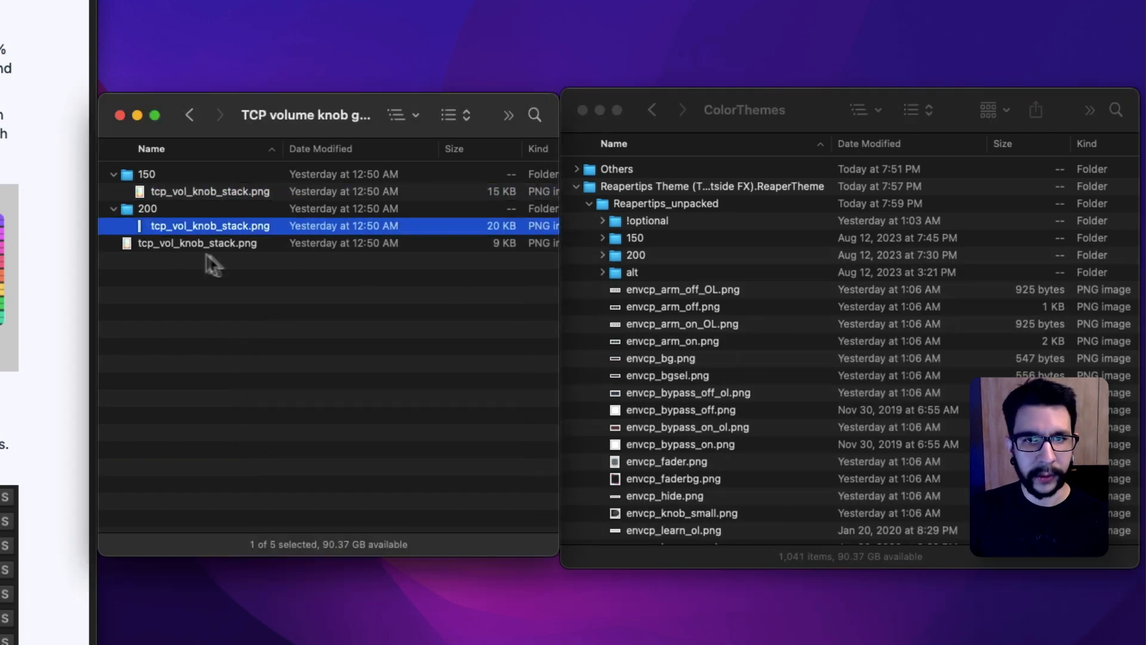
{"action": "left_click", "coordinate": [600, 253]}
{"action": "left_click", "coordinate": [657, 322]}
{"action": "key", "text": "super+alt+v"}
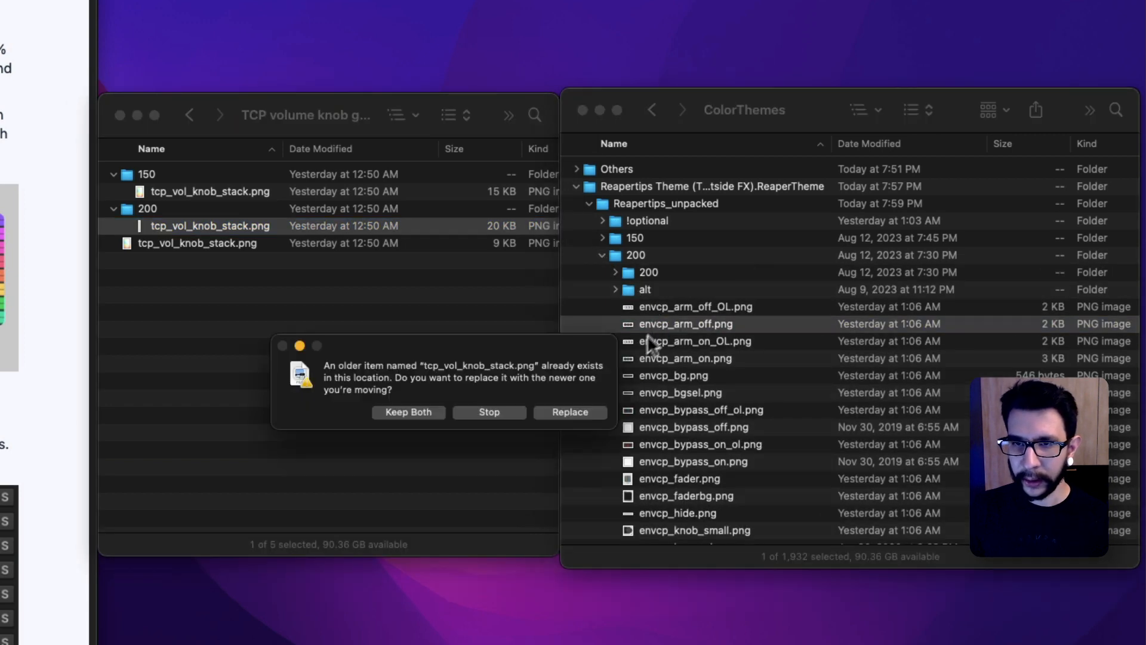
{"action": "left_click", "coordinate": [584, 410]}
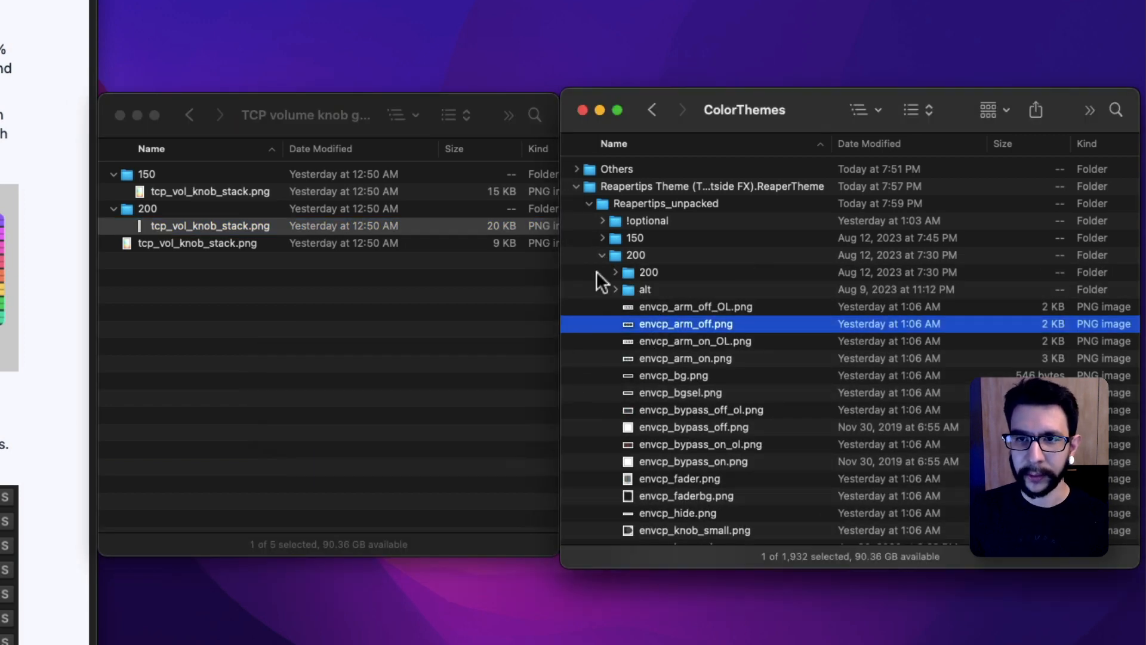
Step: Collapse the Reapertips_unpacked folder and select the Reapertips_unpacked.ReaperTheme file
{"action": "key", "text": "Left"}
{"action": "key", "text": "Left"}
{"action": "key", "text": "Left"}
{"action": "key", "text": "Left"}
{"action": "left_click", "coordinate": [517, 433]}
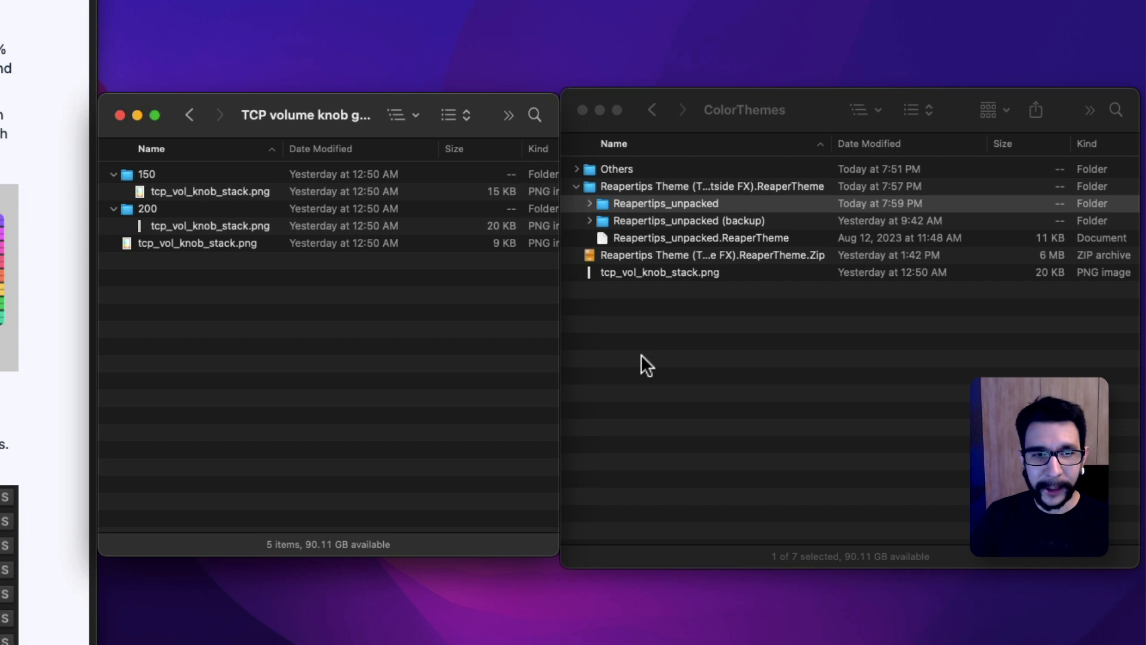
{"action": "left_click", "coordinate": [656, 331]}
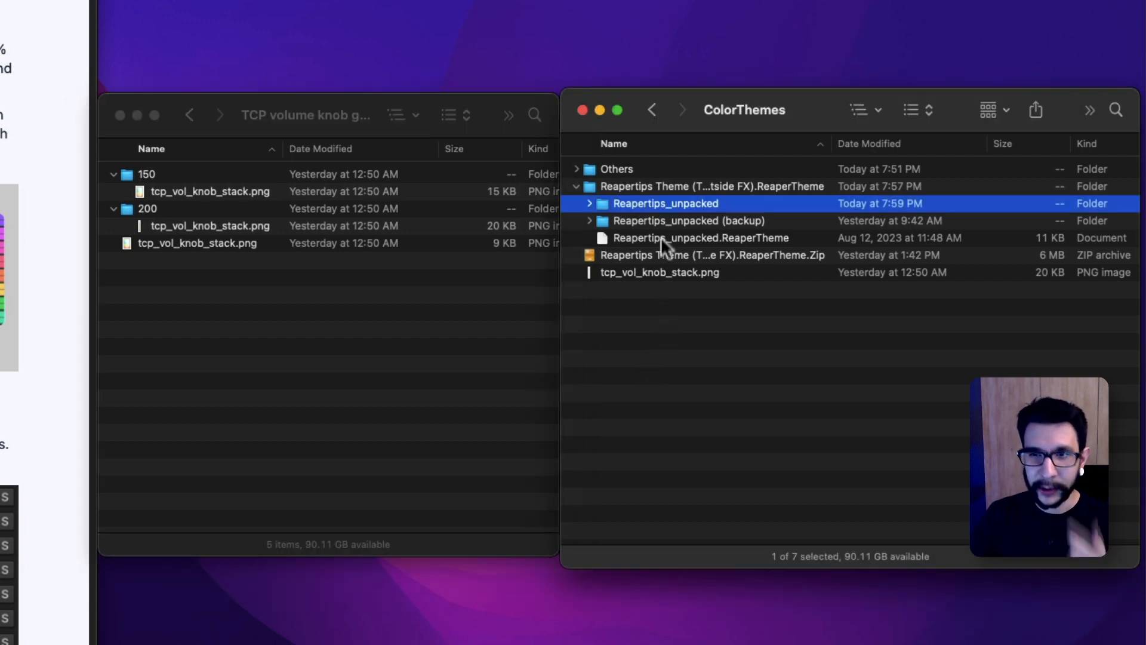
{"action": "left_click", "coordinate": [664, 240]}
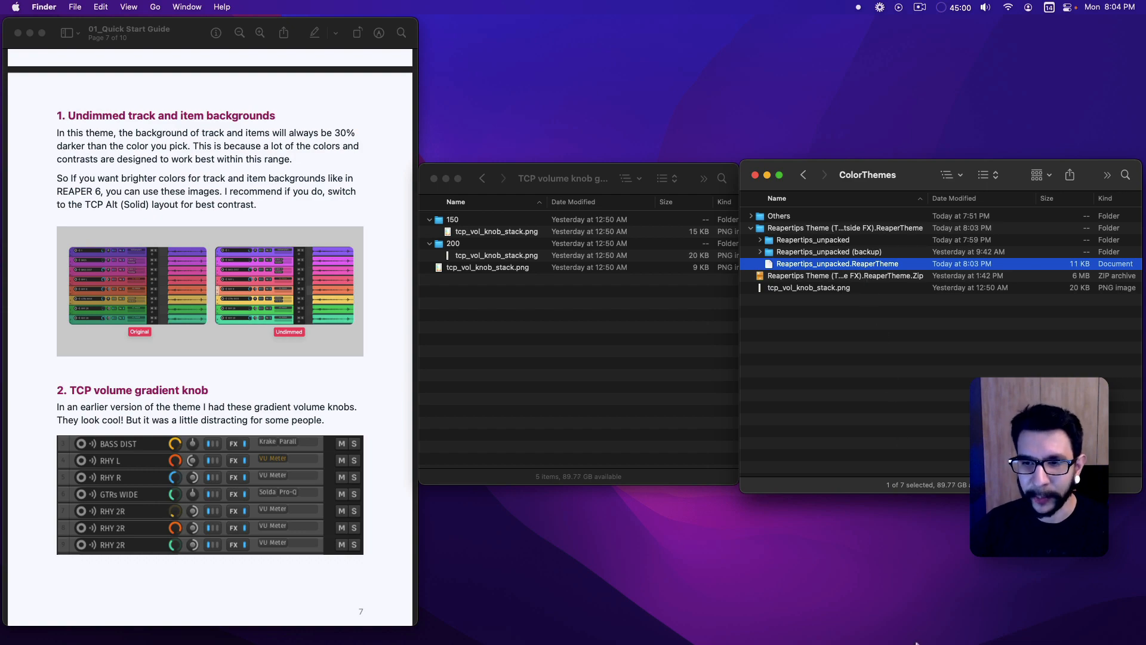
Step: Switch to REAPER and load Reapertips_unpacked.ReaperTheme from the ColorThemes folder into the open Theme - Hazy project
{"action": "left_click", "coordinate": [742, 614]}
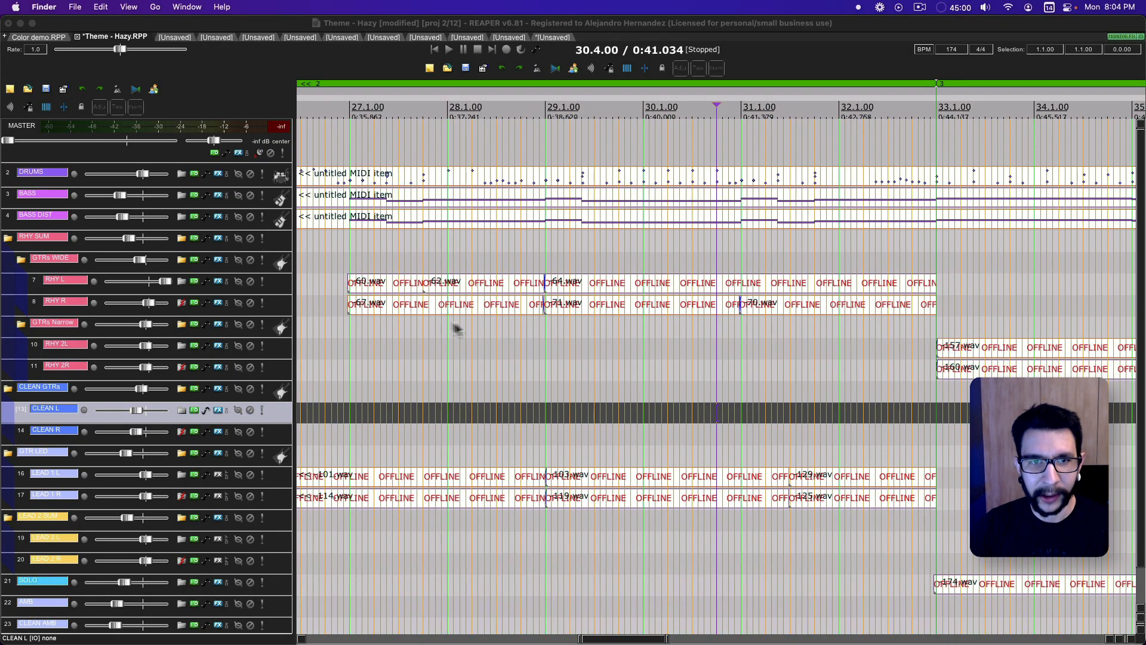
{"action": "left_click", "coordinate": [61, 615]}
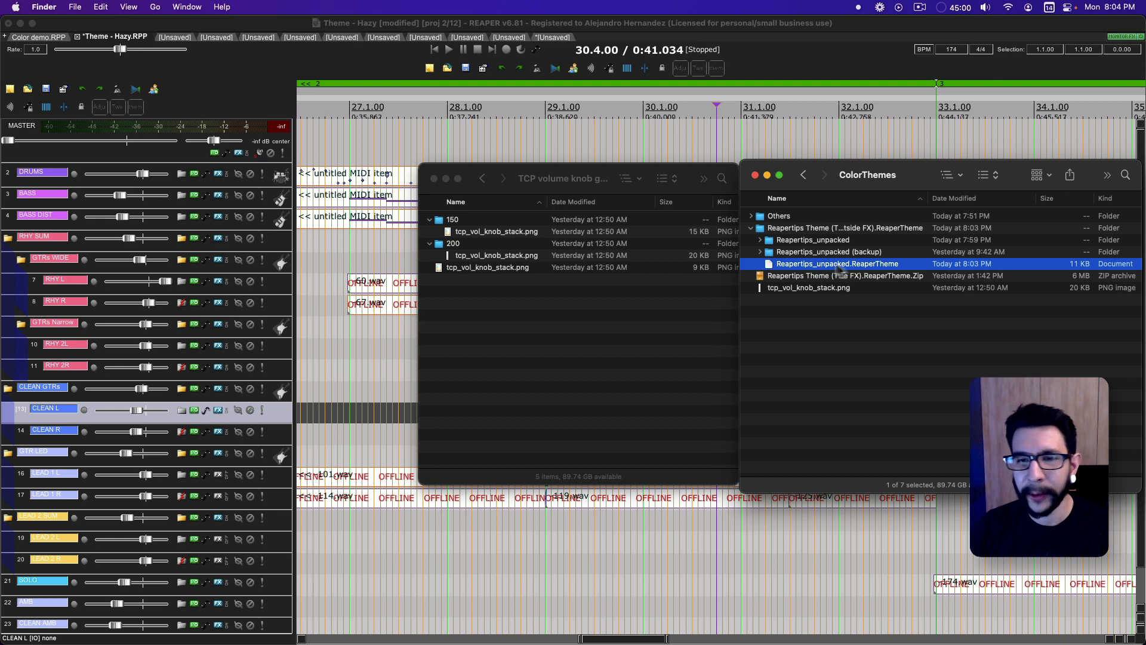
{"action": "left_click_drag", "start_coordinate": [839, 269], "coordinate": [384, 249]}
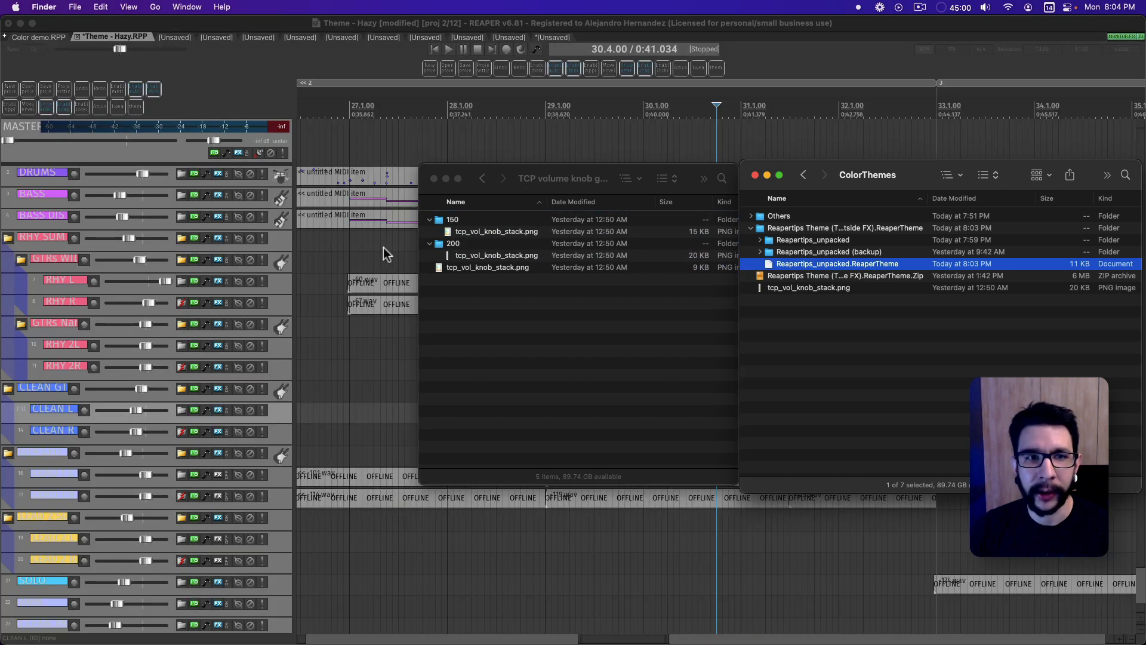
{"action": "left_click", "coordinate": [382, 244]}
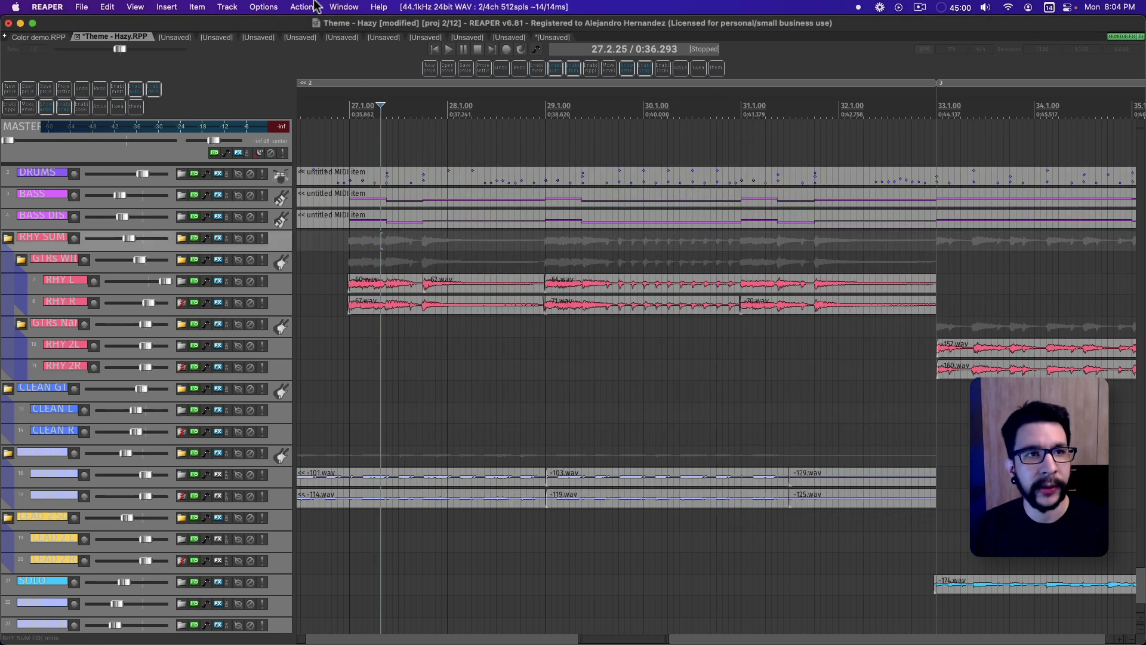
Step: Find "theme tweak" in the action list, run Theme development: Show theme tweak/configuration window, and move that window clear of the track panel
{"action": "left_click", "coordinate": [276, 6]}
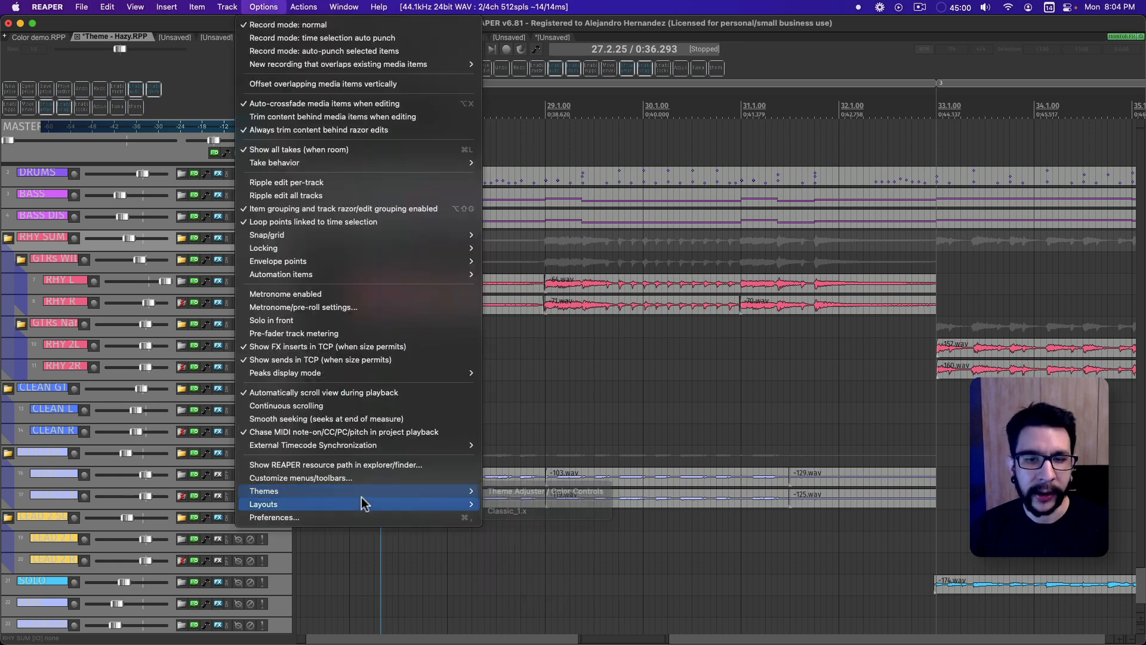
{"action": "key", "text": "Escape"}
{"action": "left_click", "coordinate": [276, 6]}
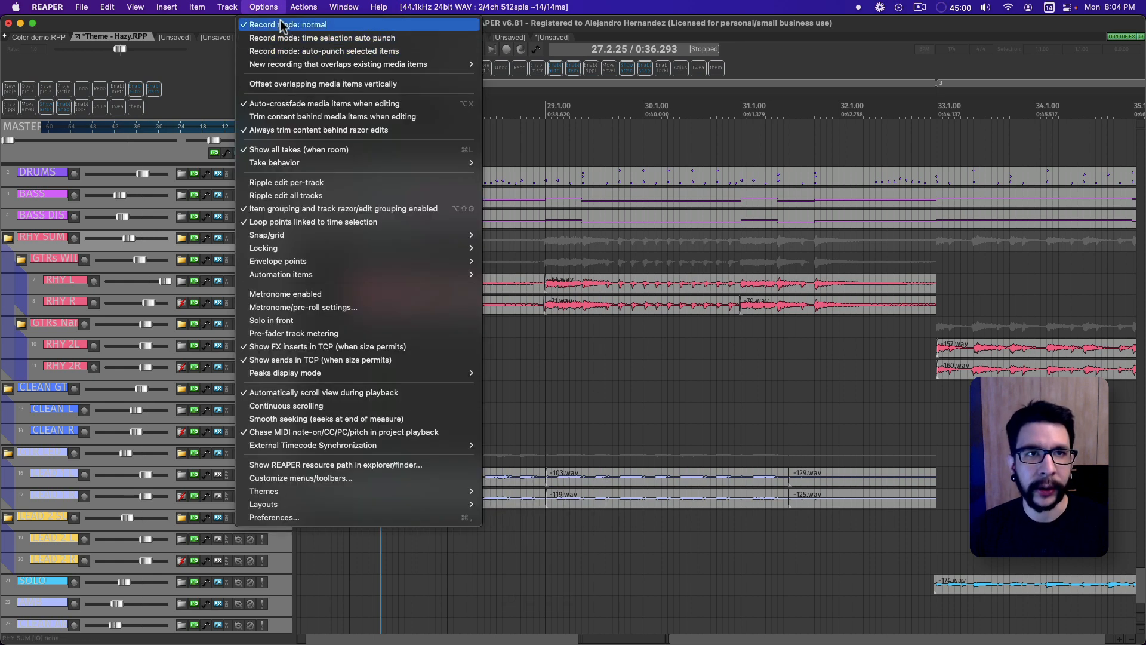
{"action": "left_click", "coordinate": [307, 25]}
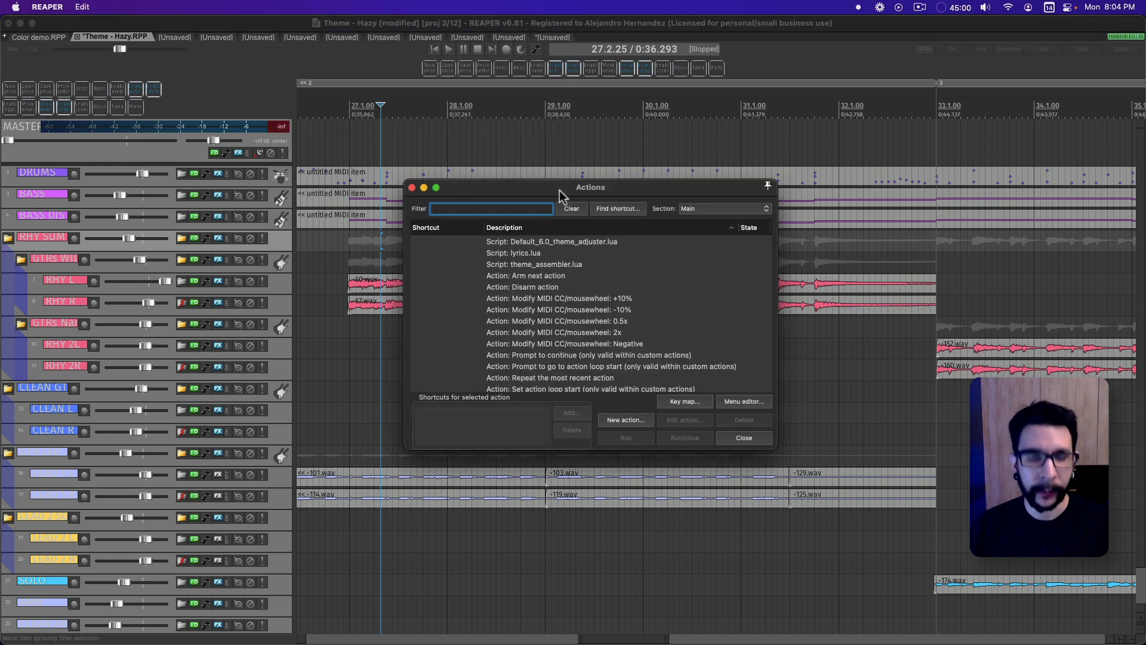
{"action": "type", "text": "theme tweak"}
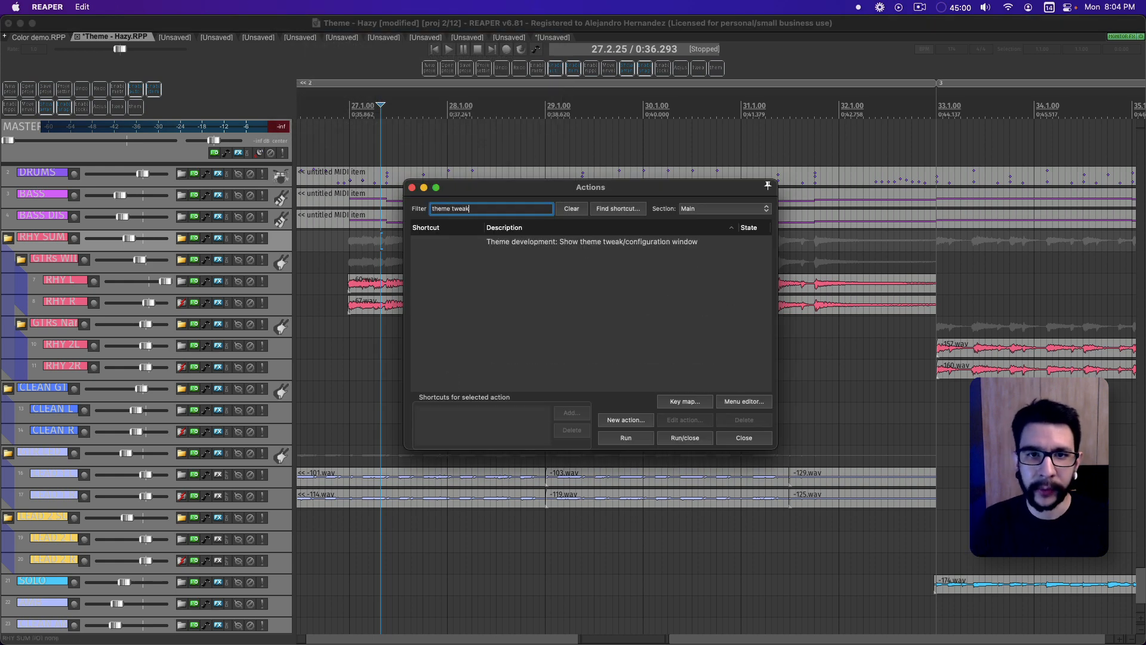
{"action": "key", "text": "Down"}
{"action": "key", "text": "Return"}
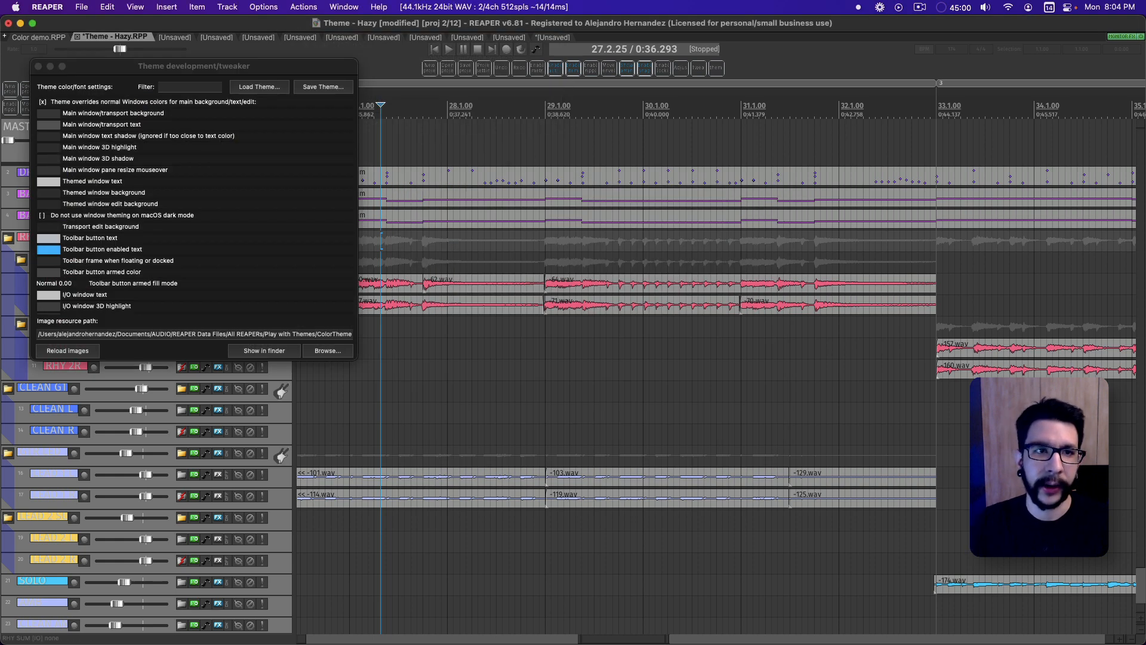
{"action": "left_click_drag", "start_coordinate": [352, 66], "coordinate": [665, 112]}
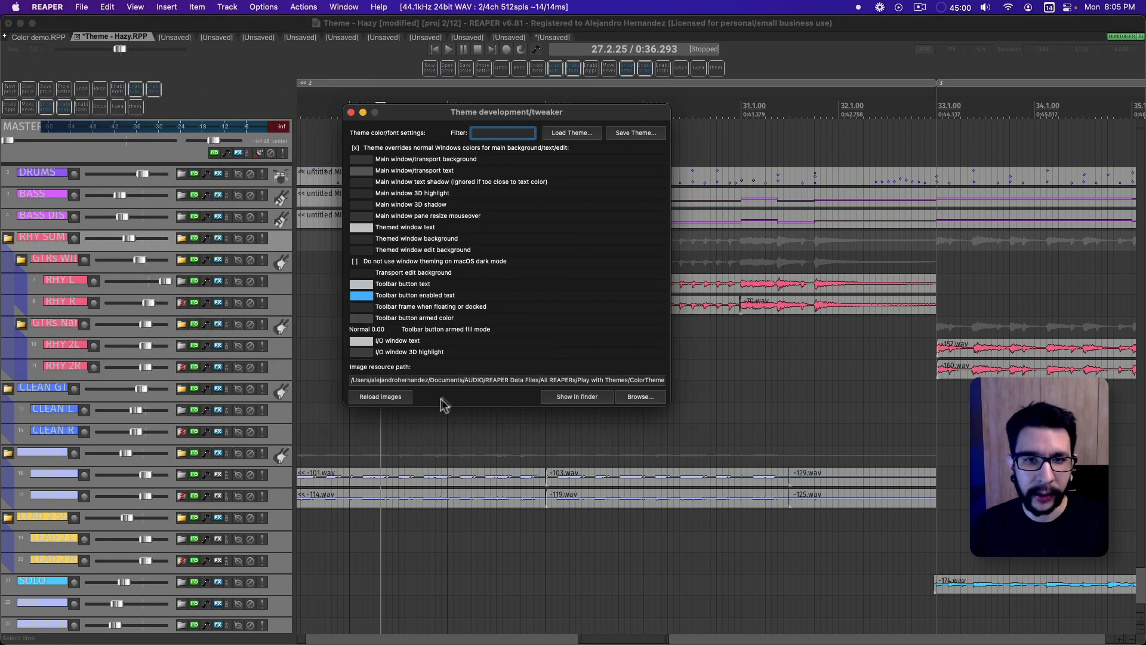
Step: Set the theme's image resource path to the Reapertips_unpacked folder inside the Reapertips theme folder in ColorThemes
{"action": "triple_click", "coordinate": [485, 380]}
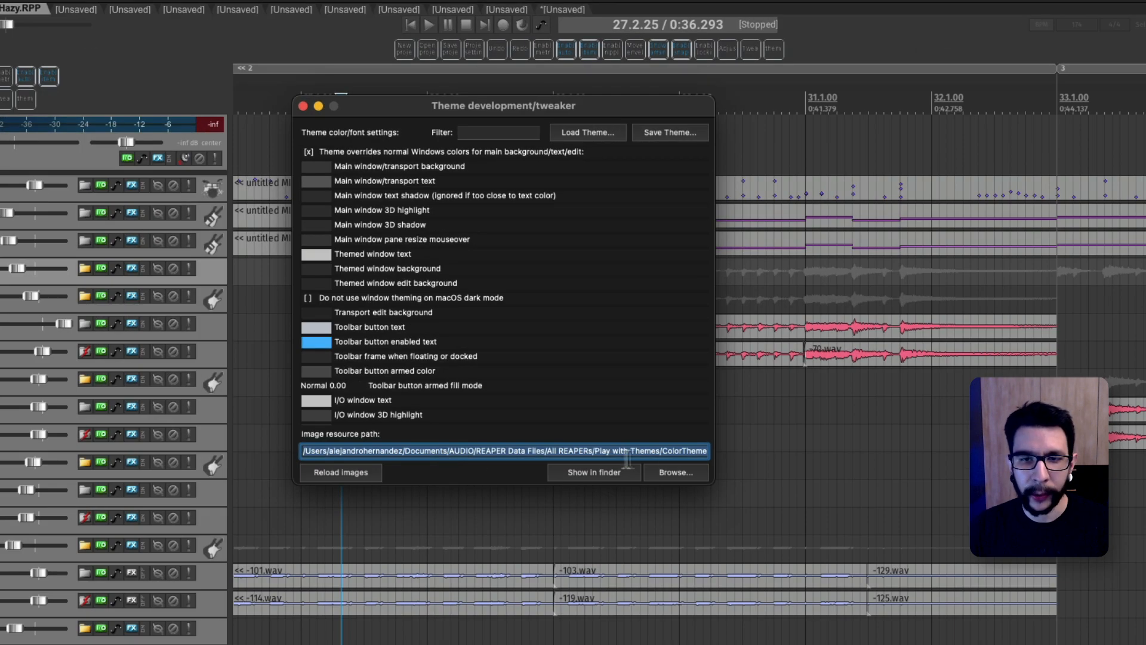
{"action": "left_click", "coordinate": [668, 474]}
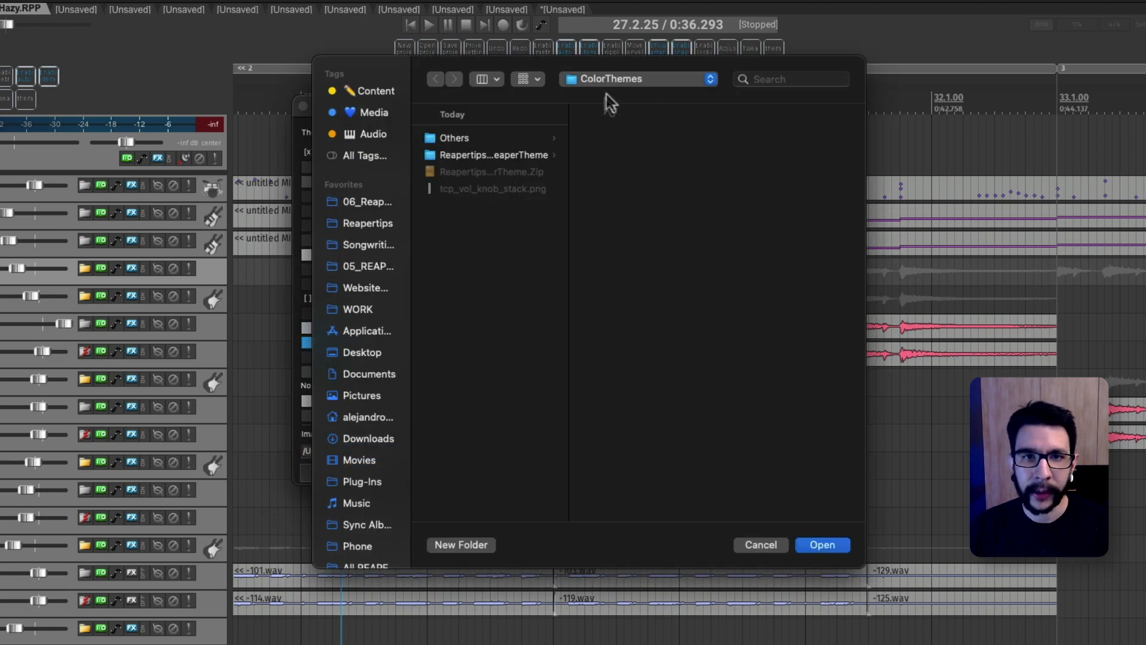
{"action": "left_click", "coordinate": [532, 158]}
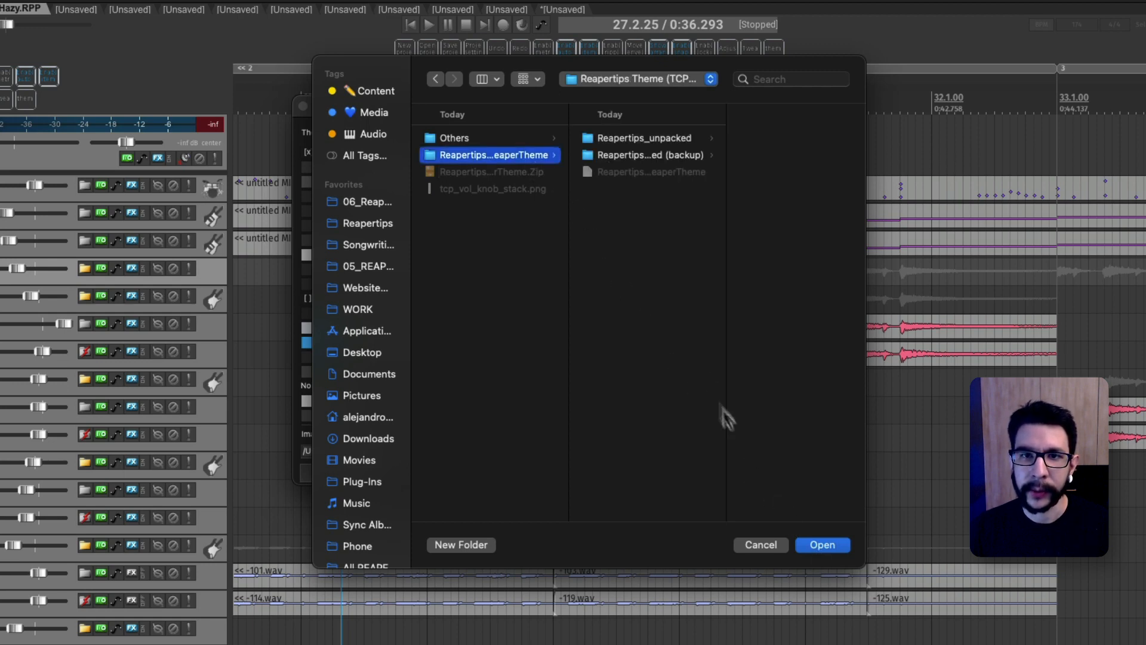
{"action": "left_click", "coordinate": [654, 138]}
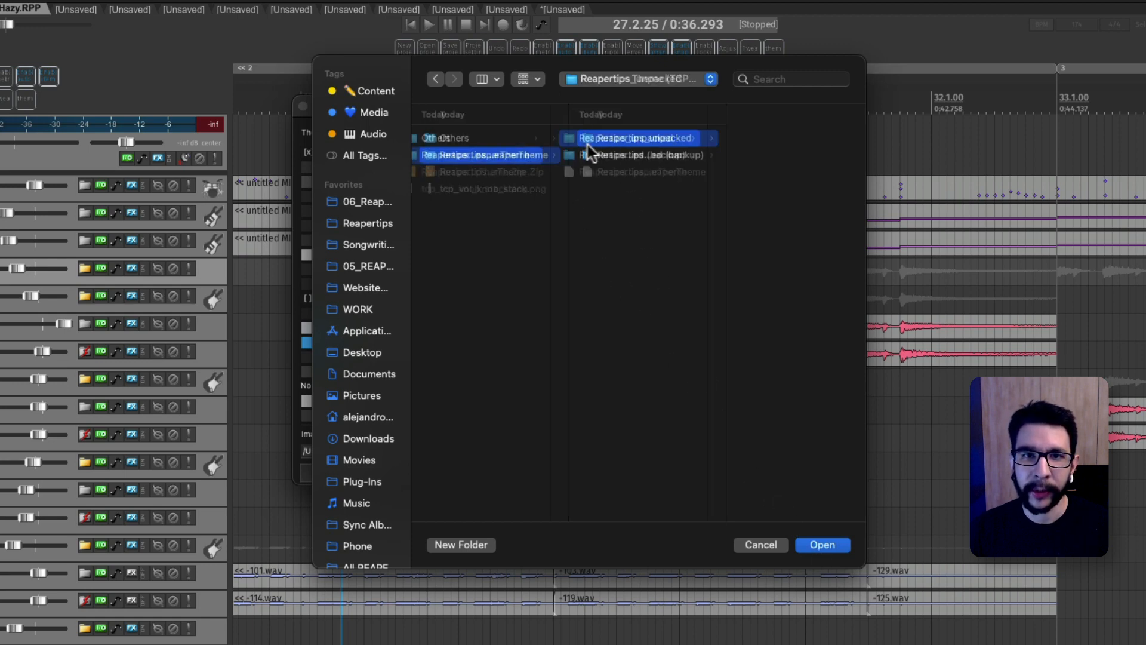
{"action": "left_click", "coordinate": [822, 545]}
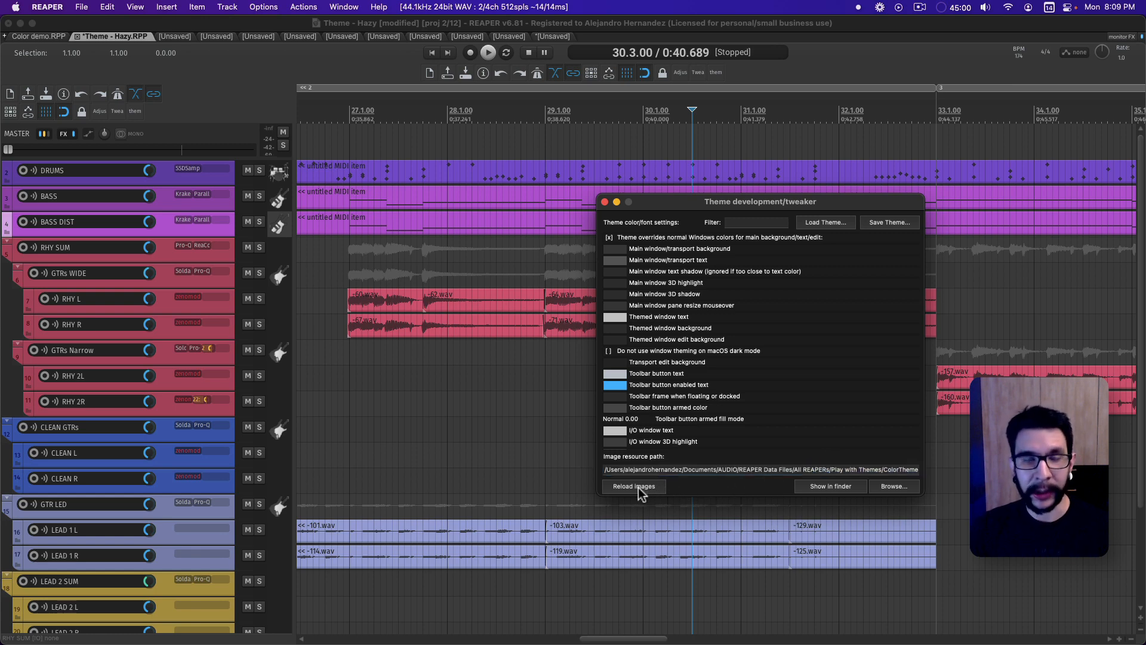
Step: Reload the theme images and turn the BASS DIST track's volume knob to test its gradient colours
{"action": "left_click", "coordinate": [150, 222]}
{"action": "left_click_drag", "start_coordinate": [150, 223], "coordinate": [150, 223]}
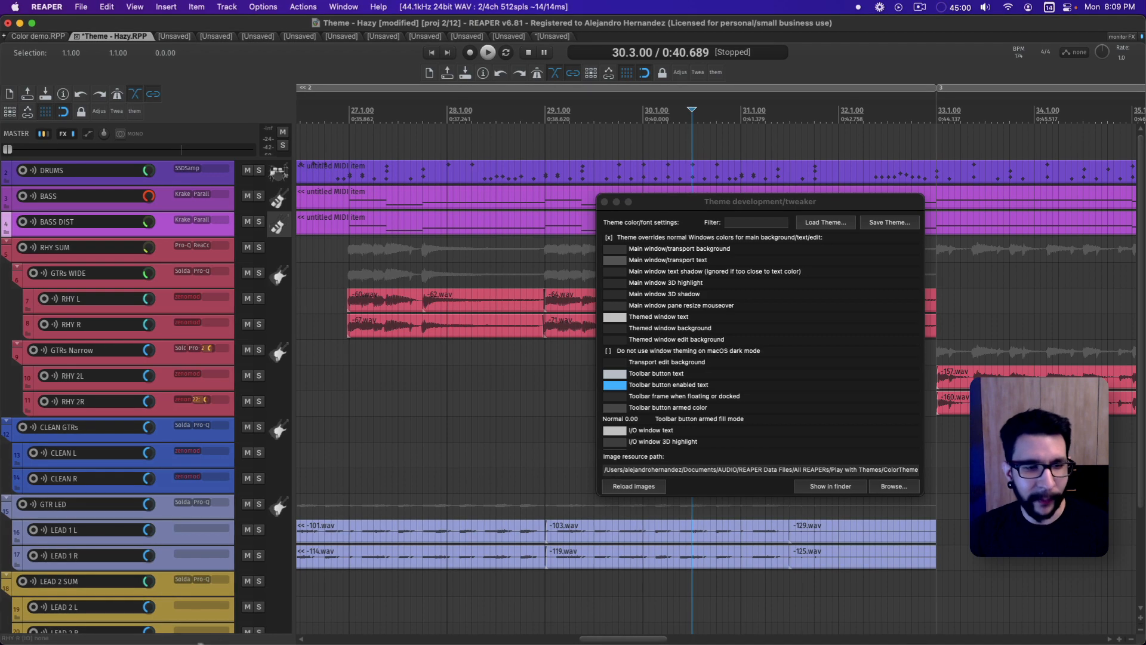
Step: Switch to Finder, return to the theme package folder, collapse TCP volume knob gradient and expand MCP Colored Background under Alternative Images
{"action": "mouse_move", "coordinate": [66, 640]}
{"action": "left_click", "coordinate": [56, 618]}
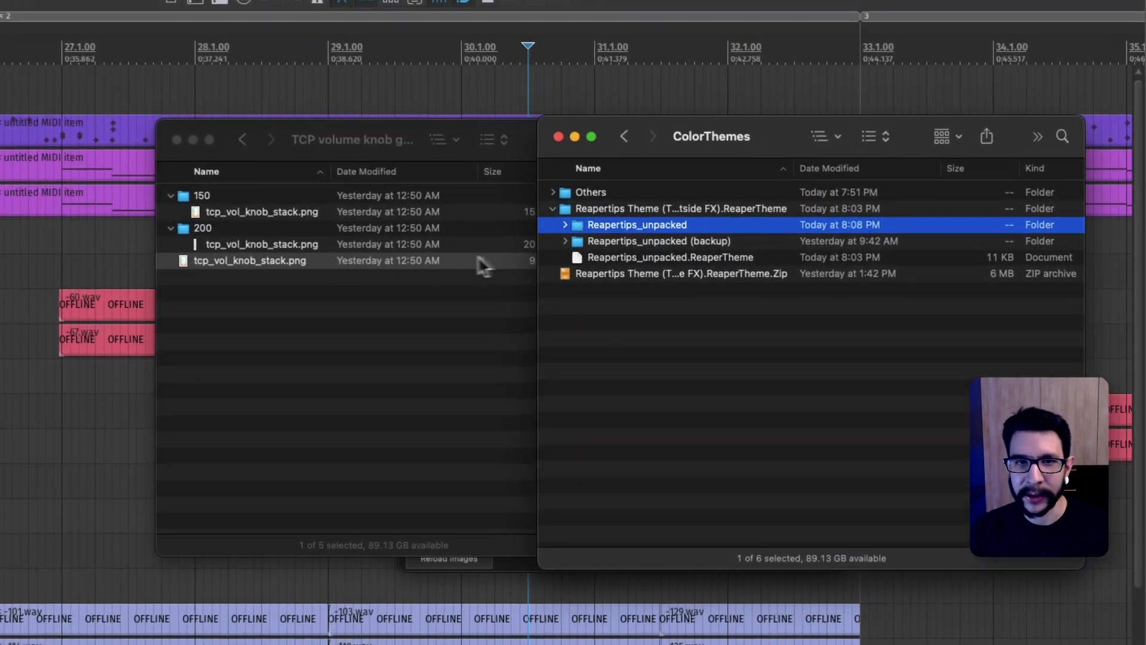
{"action": "left_click", "coordinate": [483, 266]}
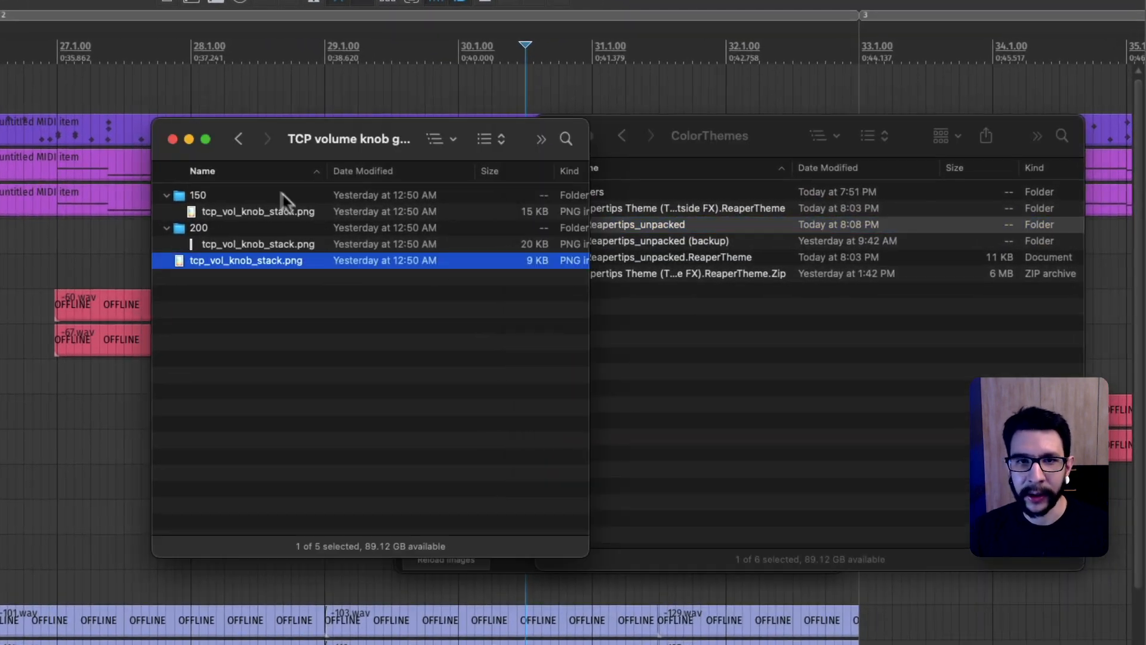
{"action": "left_click", "coordinate": [242, 139]}
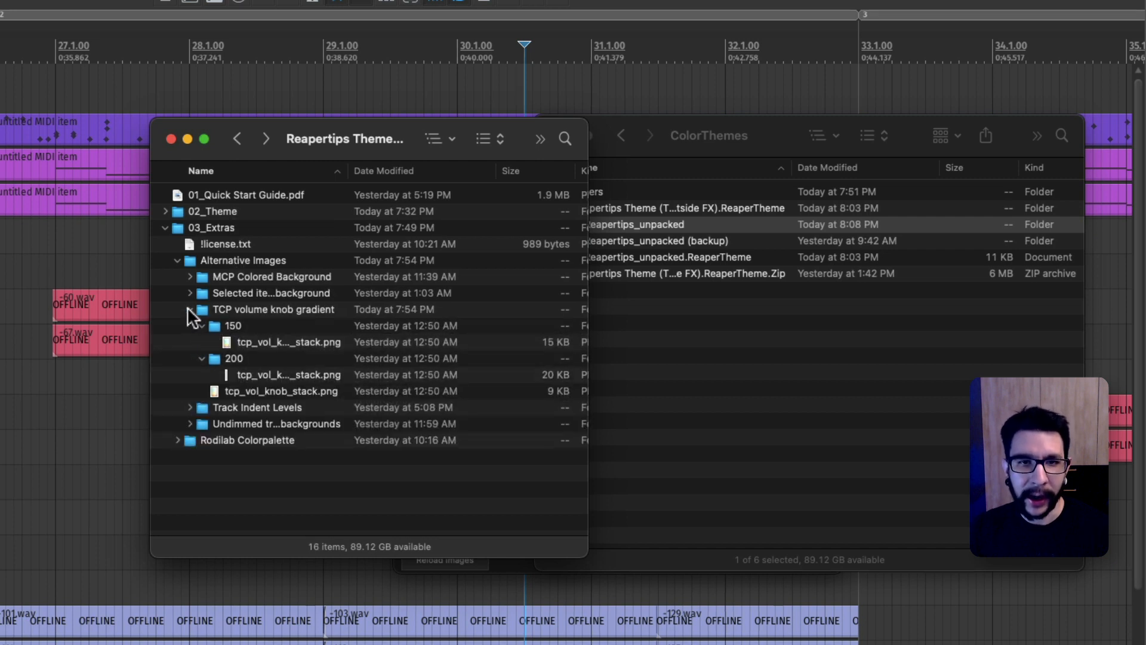
{"action": "left_click", "coordinate": [189, 309]}
{"action": "left_click", "coordinate": [216, 277]}
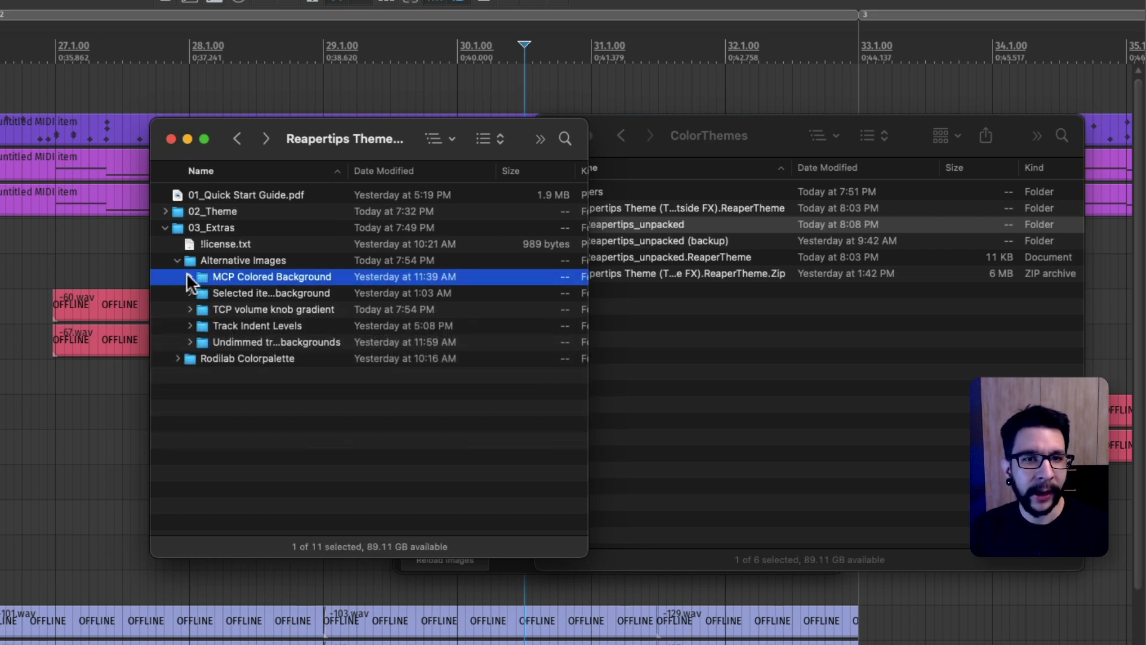
{"action": "left_click", "coordinate": [190, 276]}
Step: Open the MCP Colored Background folder and copy mcp_extmixbg.png and mcp_extmixbgsel.png
{"action": "left_click", "coordinate": [222, 325]}
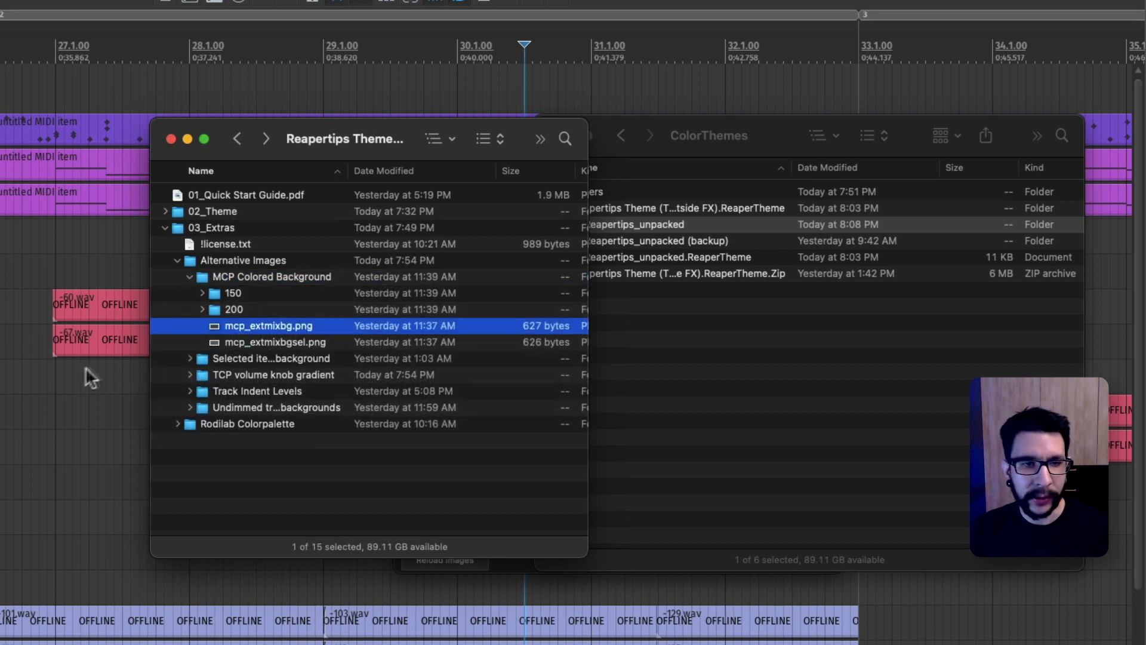
{"action": "left_click", "coordinate": [242, 340], "text": "shift"}
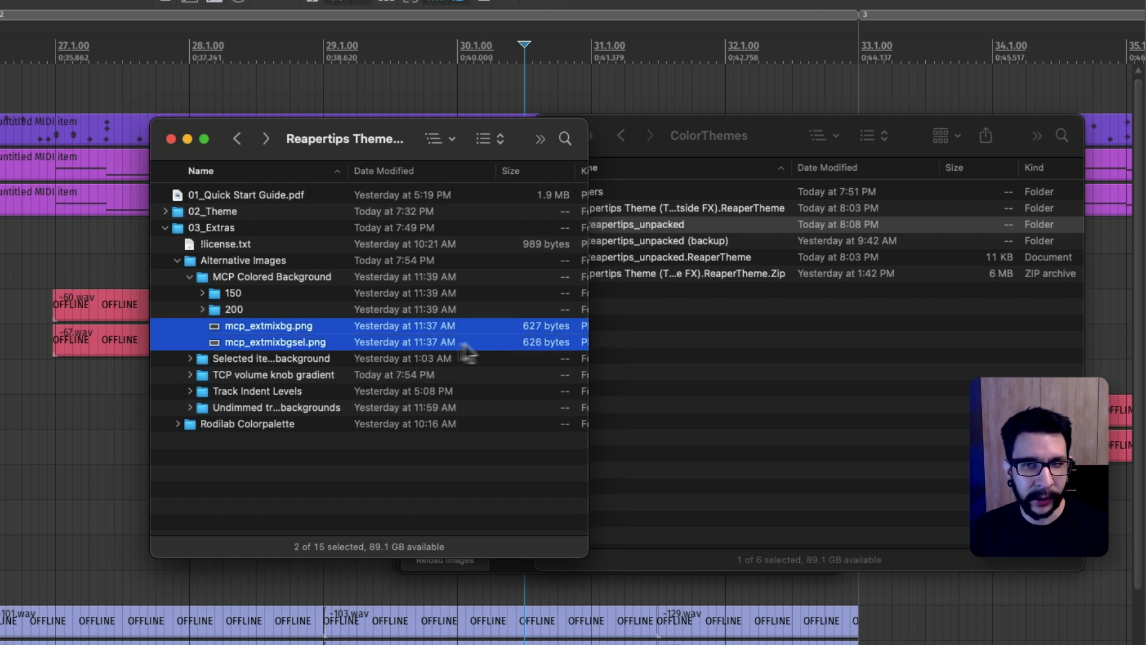
{"action": "left_click", "coordinate": [656, 331]}
{"action": "left_click", "coordinate": [267, 358]}
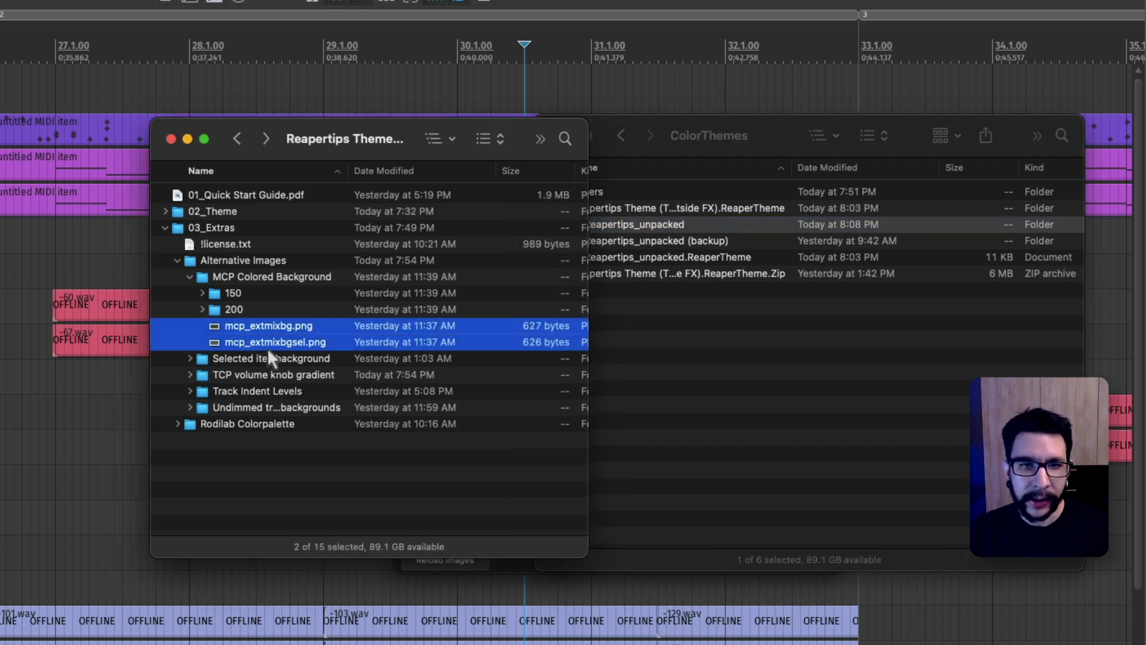
{"action": "left_click", "coordinate": [268, 337]}
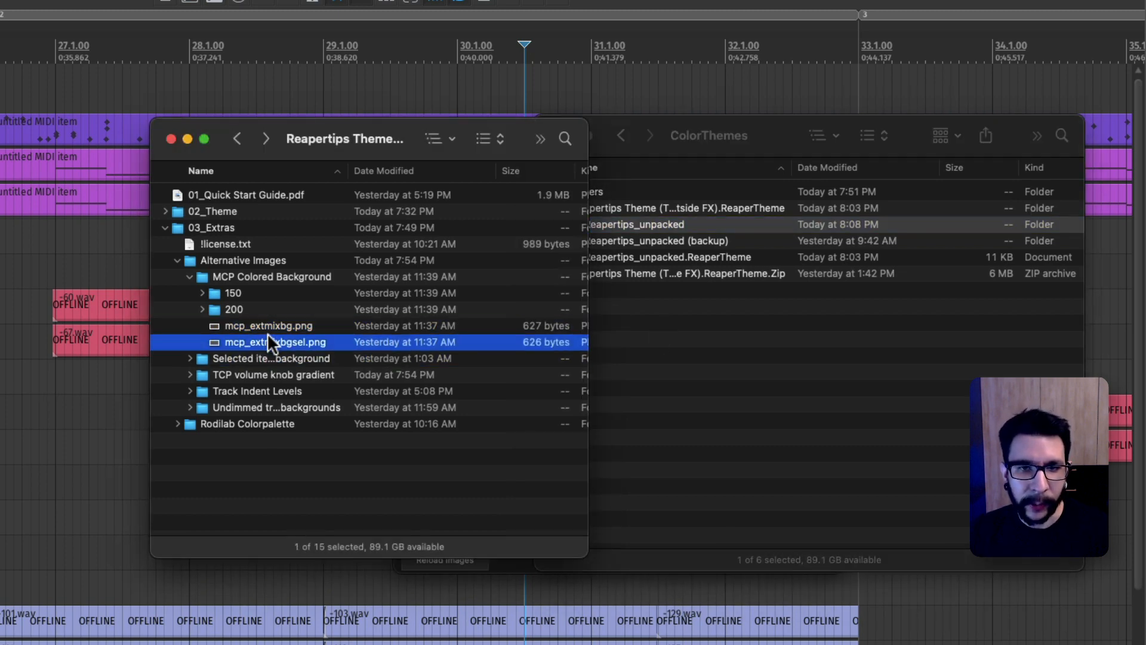
{"action": "double_click", "coordinate": [253, 277]}
{"action": "left_click", "coordinate": [246, 245]}
{"action": "left_click", "coordinate": [248, 228], "text": "shift"}
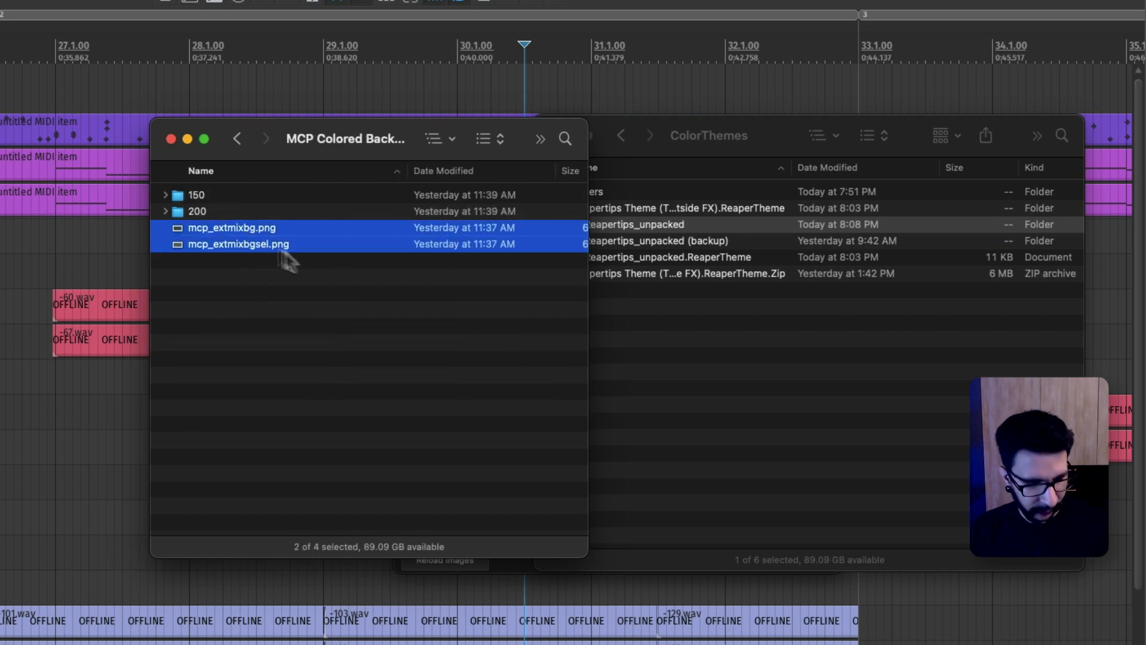
Step: Open the Reapertips_unpacked folder and paste the two copied mixer background images into it, replacing the existing files
{"action": "left_click", "coordinate": [626, 297]}
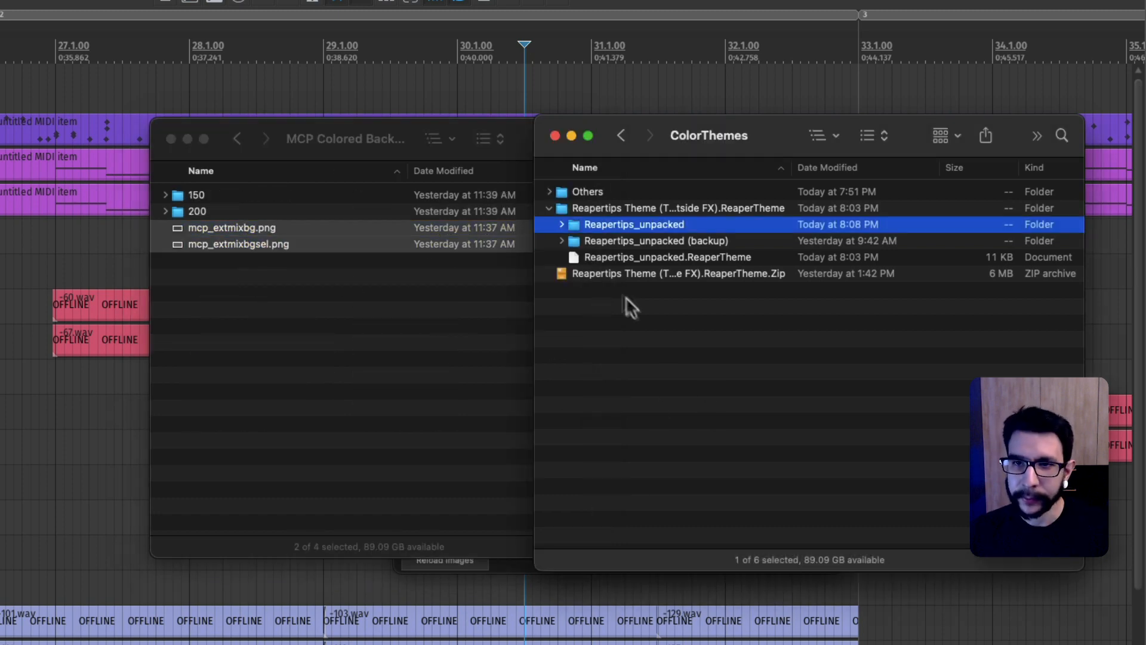
{"action": "left_click", "coordinate": [560, 225]}
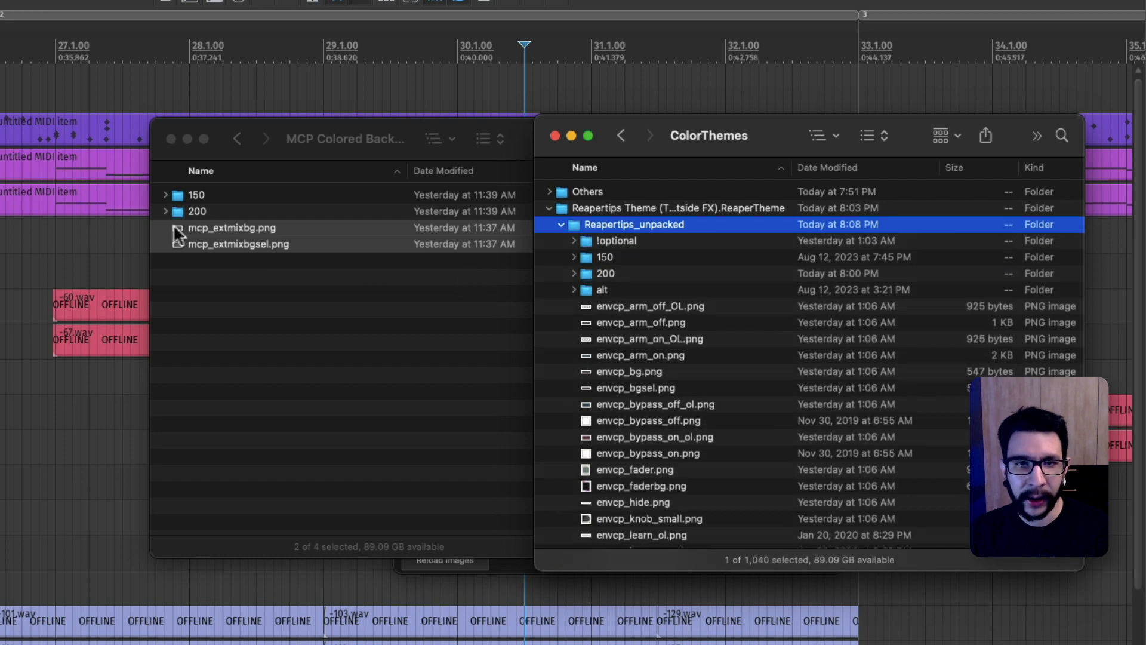
{"action": "left_click", "coordinate": [673, 338]}
{"action": "left_click", "coordinate": [638, 225]}
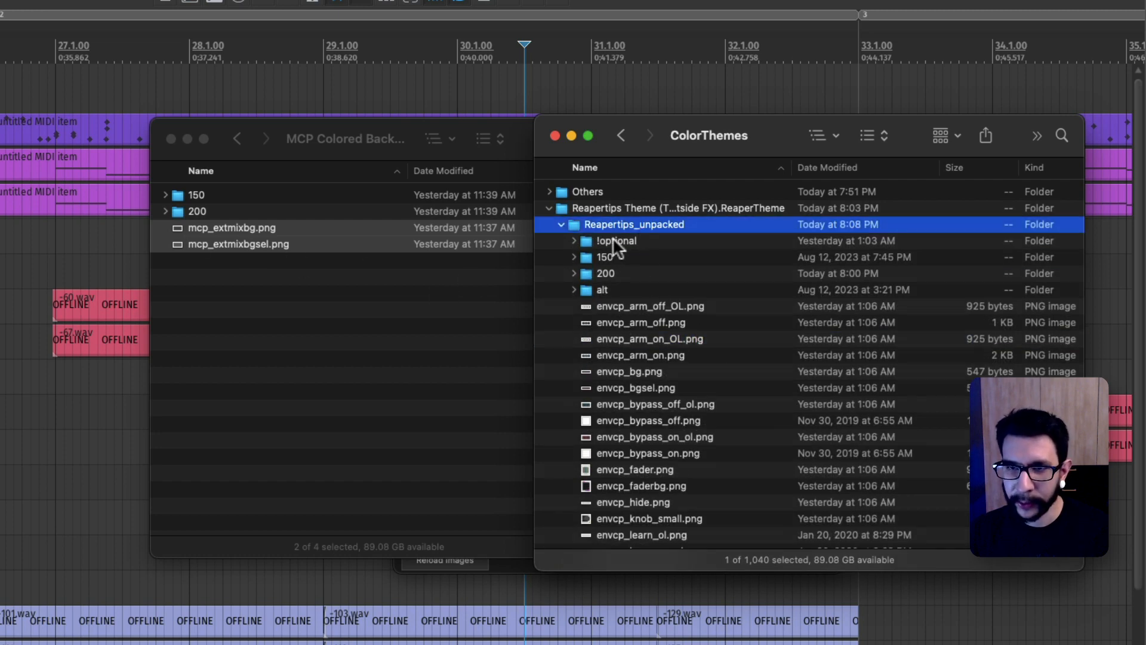
{"action": "double_click", "coordinate": [590, 231]}
{"action": "left_click", "coordinate": [595, 292]}
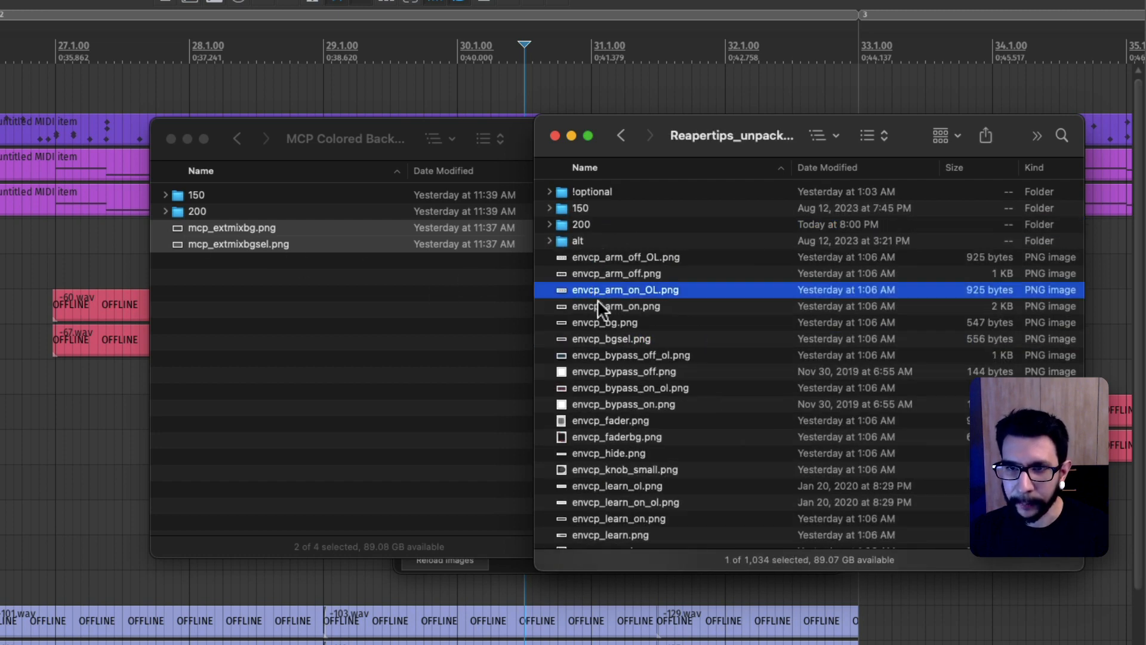
{"action": "key", "text": "super+alt+v"}
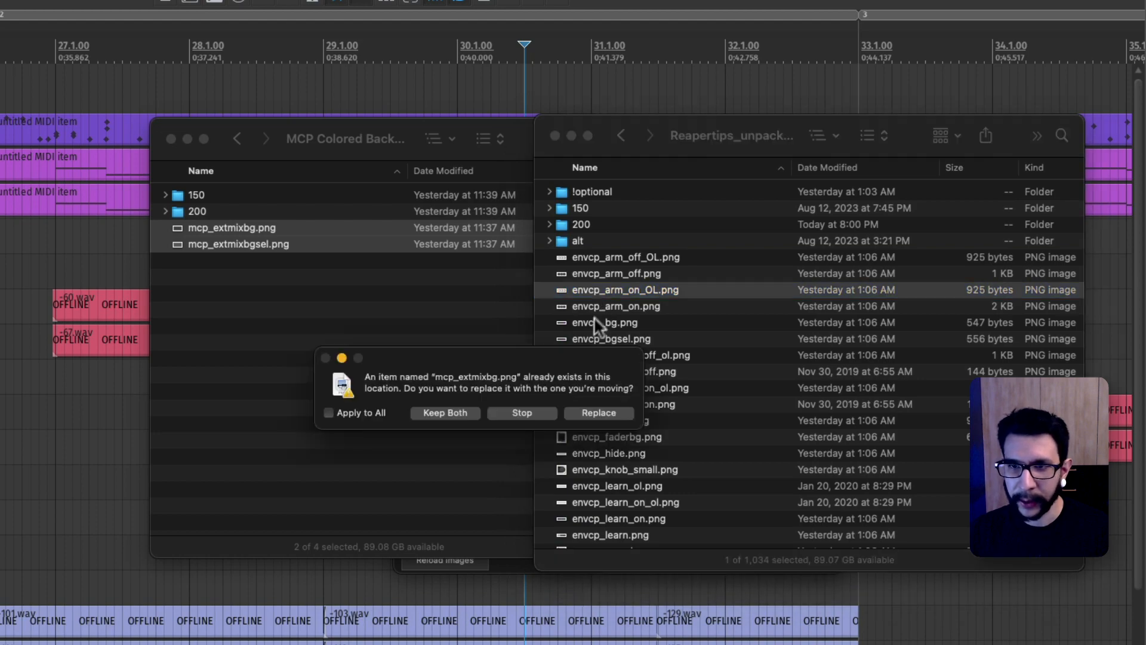
{"action": "left_click", "coordinate": [597, 412]}
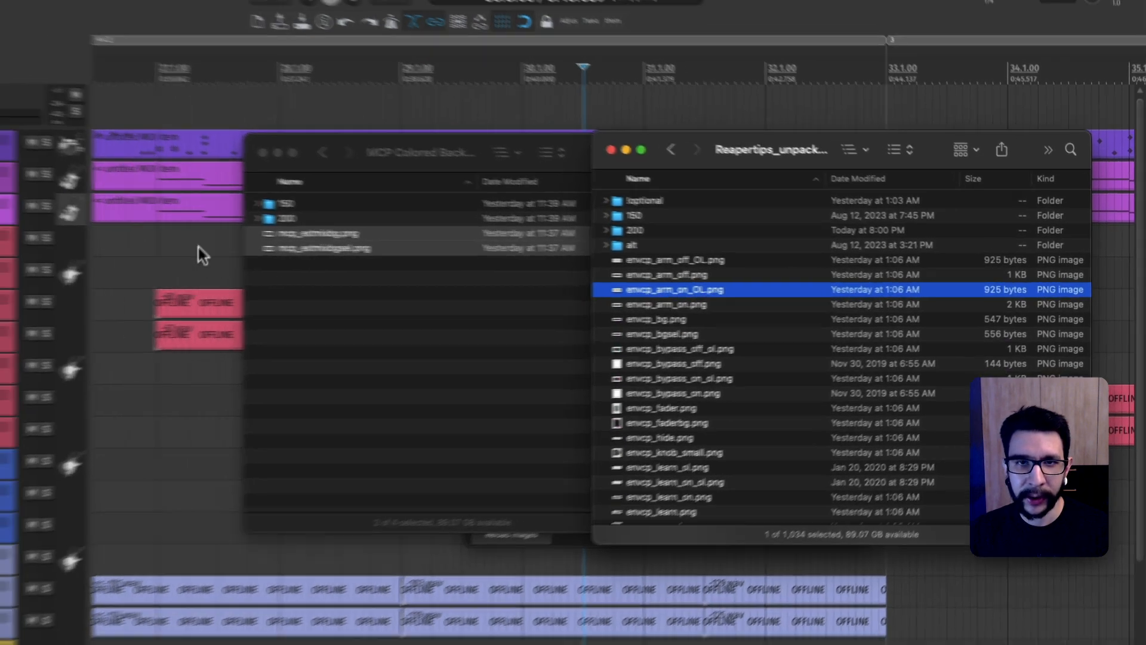
Step: Switch back to REAPER, show the mixer, and reload the theme images from the theme tweaker
{"action": "left_click", "coordinate": [57, 263]}
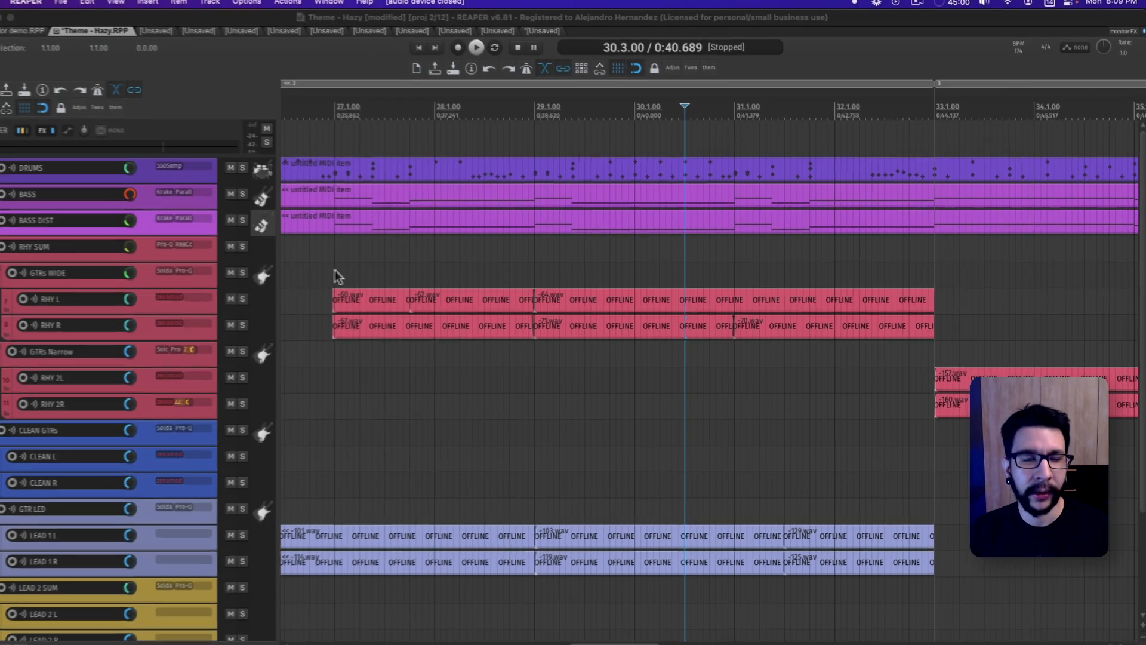
{"action": "left_click", "coordinate": [336, 271]}
{"action": "left_click_drag", "start_coordinate": [667, 200], "coordinate": [674, 171]}
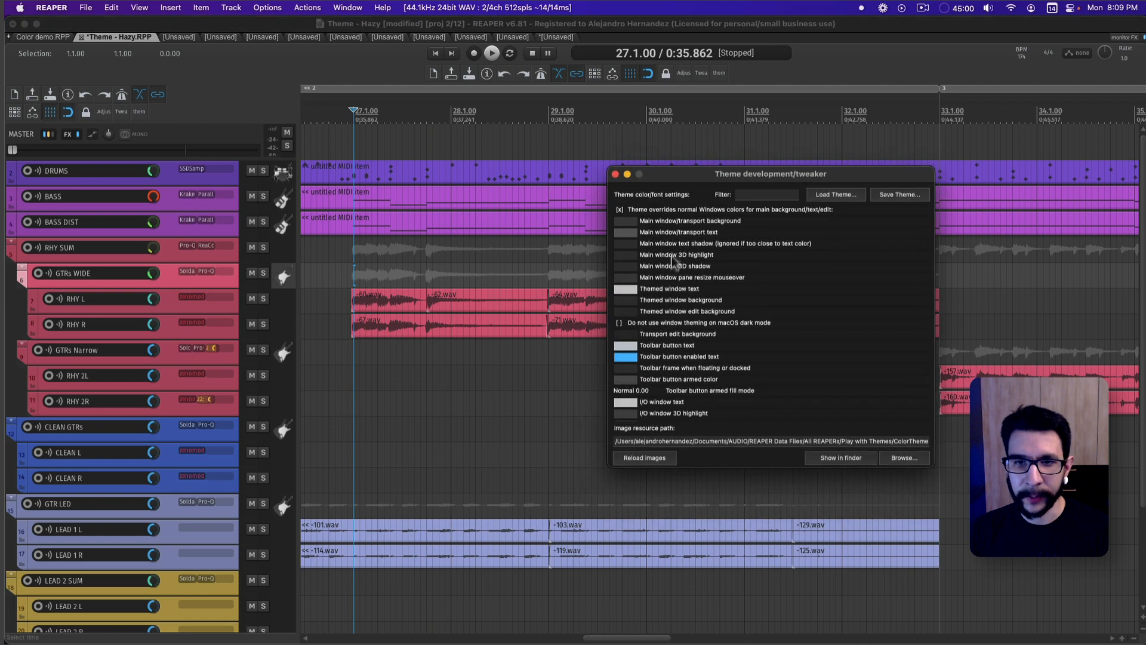
{"action": "left_click", "coordinate": [408, 428]}
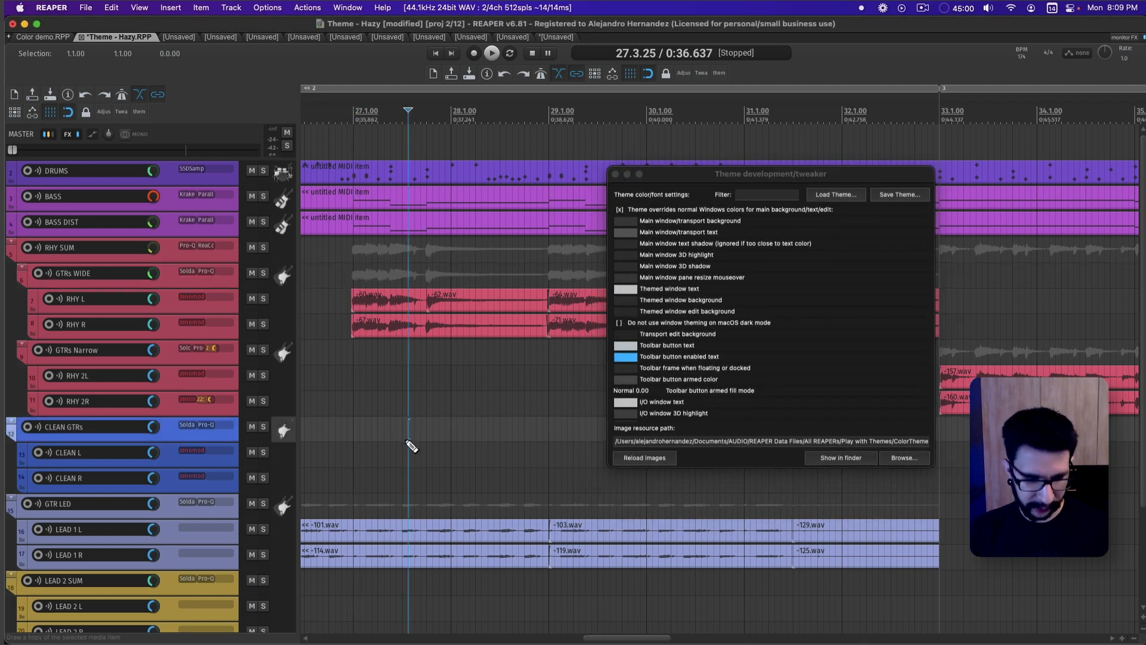
{"action": "key", "text": "super+m"}
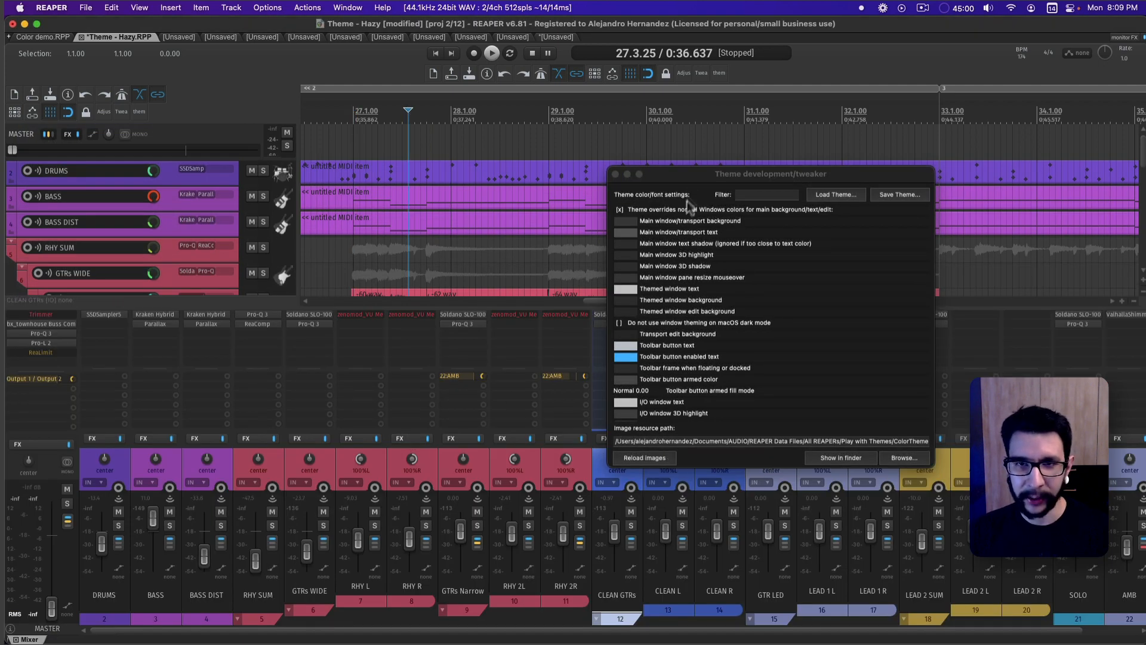
{"action": "left_click", "coordinate": [644, 456]}
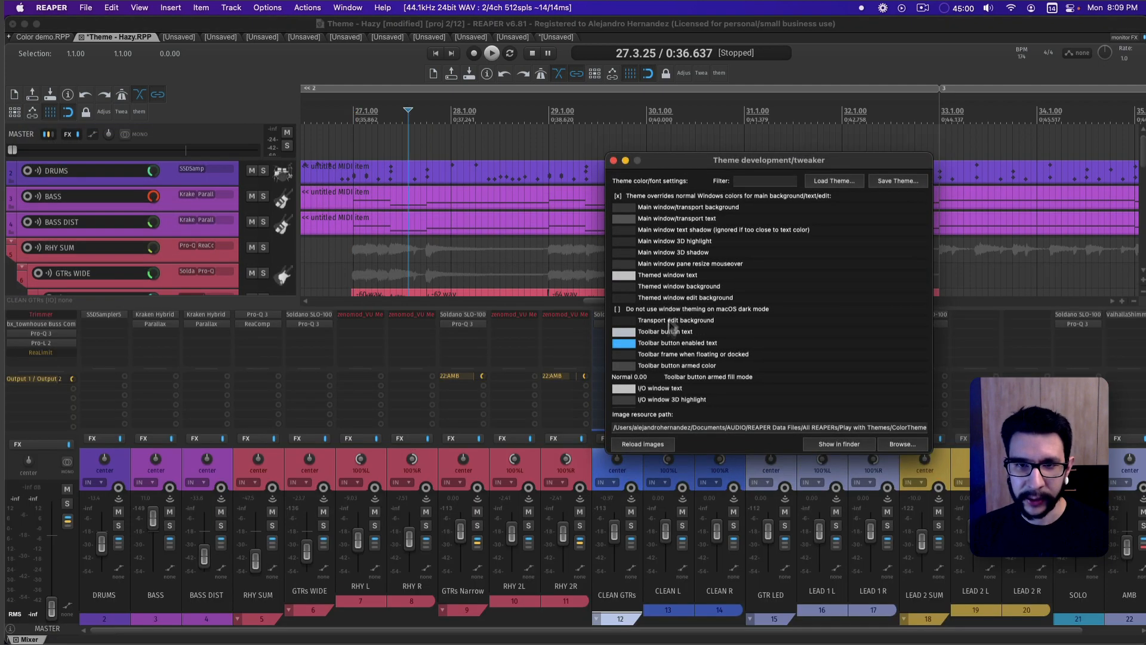
{"action": "left_click", "coordinate": [639, 446]}
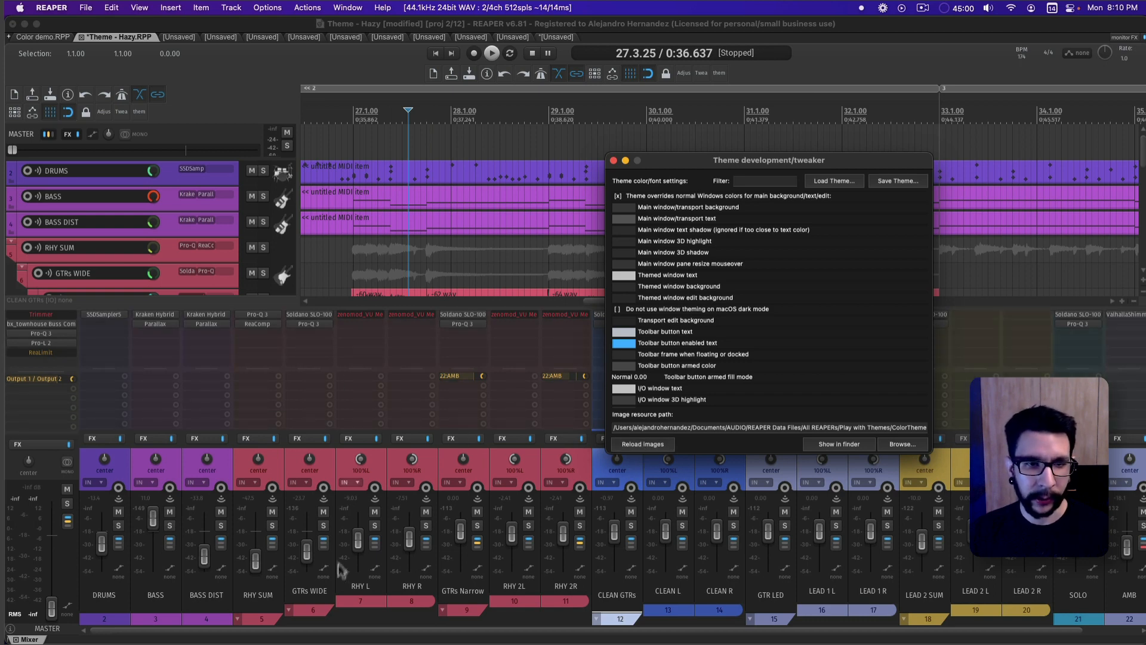
Step: Switch to Finder, return to the theme package folder, collapse MCP Colored Background and expand Track Indent Levels
{"action": "mouse_move", "coordinate": [326, 632]}
{"action": "left_click", "coordinate": [66, 615]}
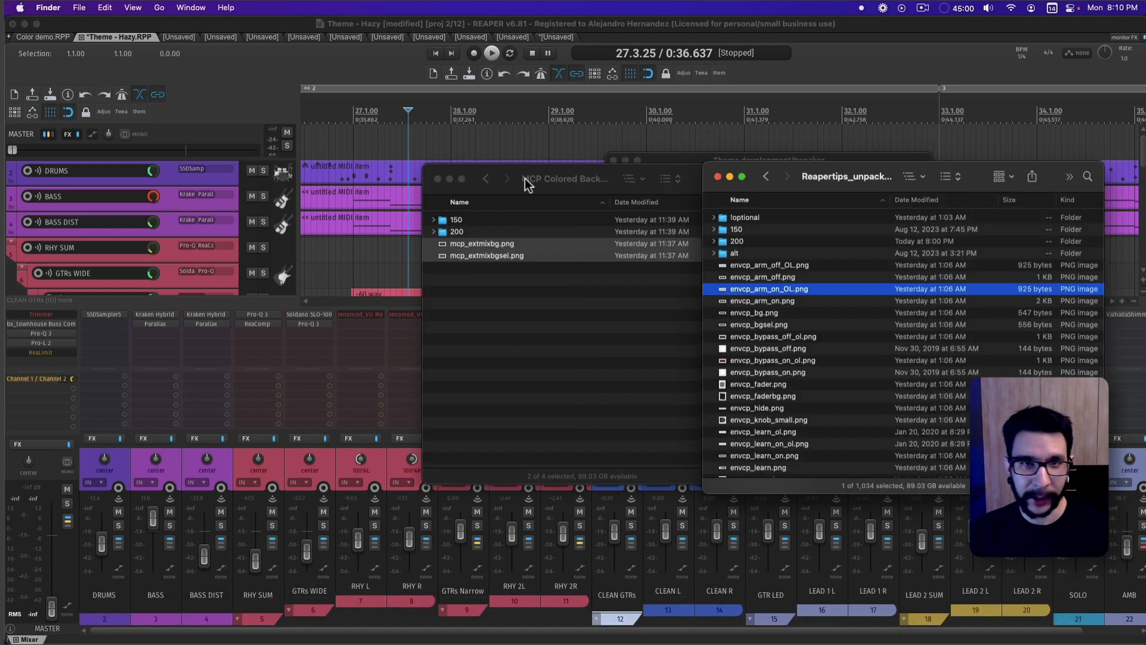
{"action": "left_click", "coordinate": [504, 180]}
{"action": "left_click", "coordinate": [486, 178]}
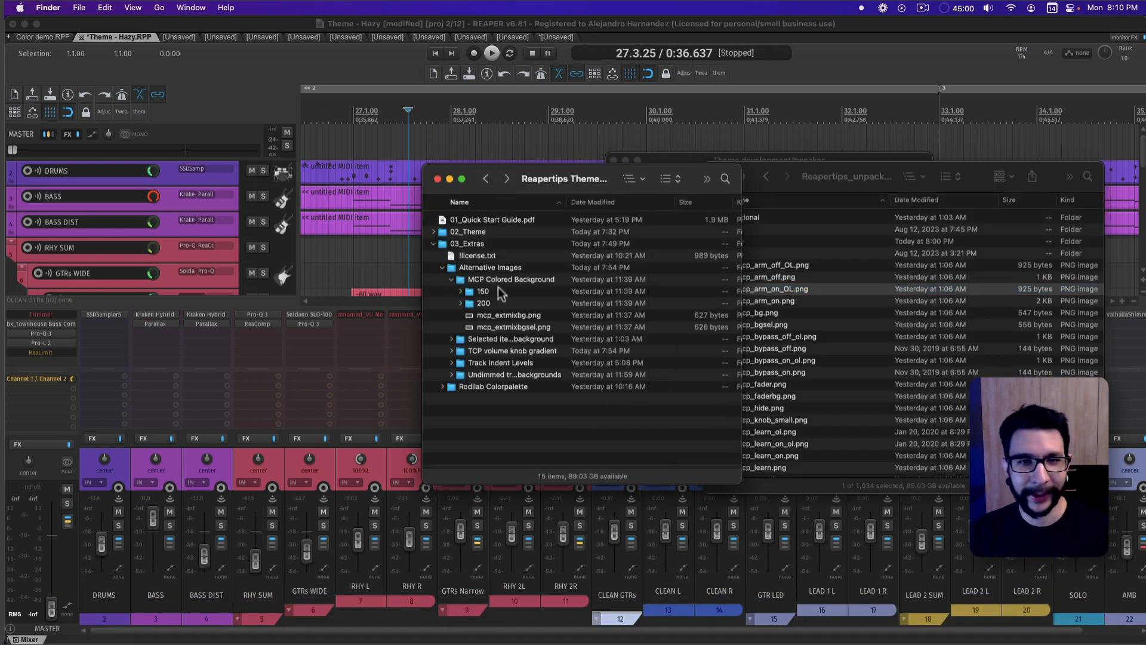
{"action": "left_click", "coordinate": [452, 280]}
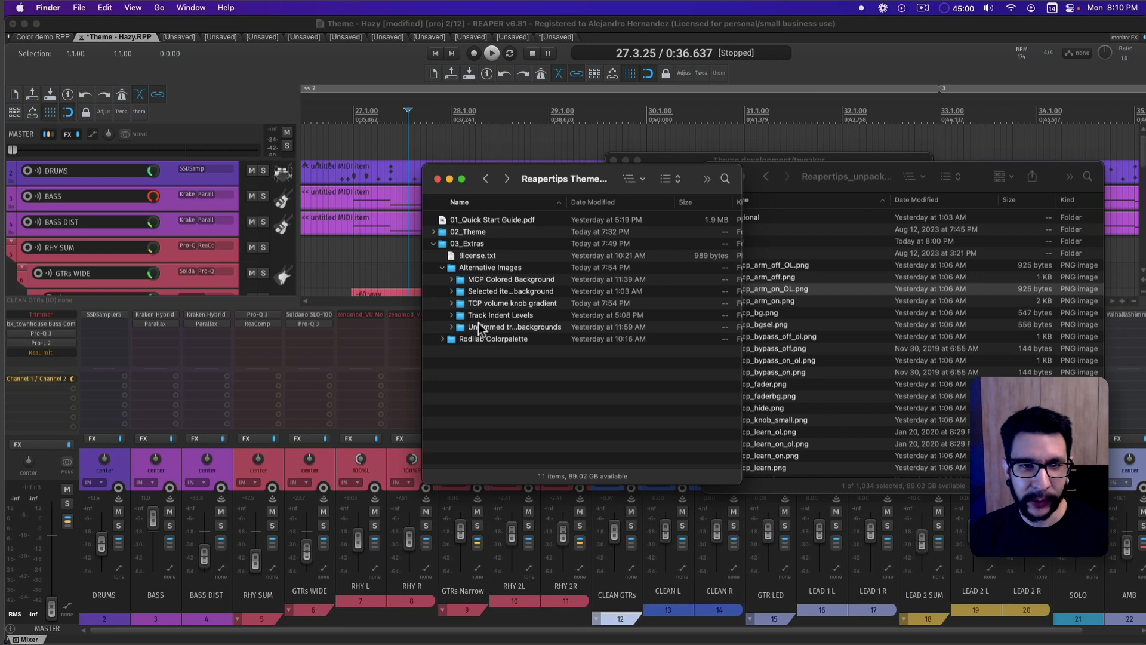
{"action": "left_click", "coordinate": [452, 315]}
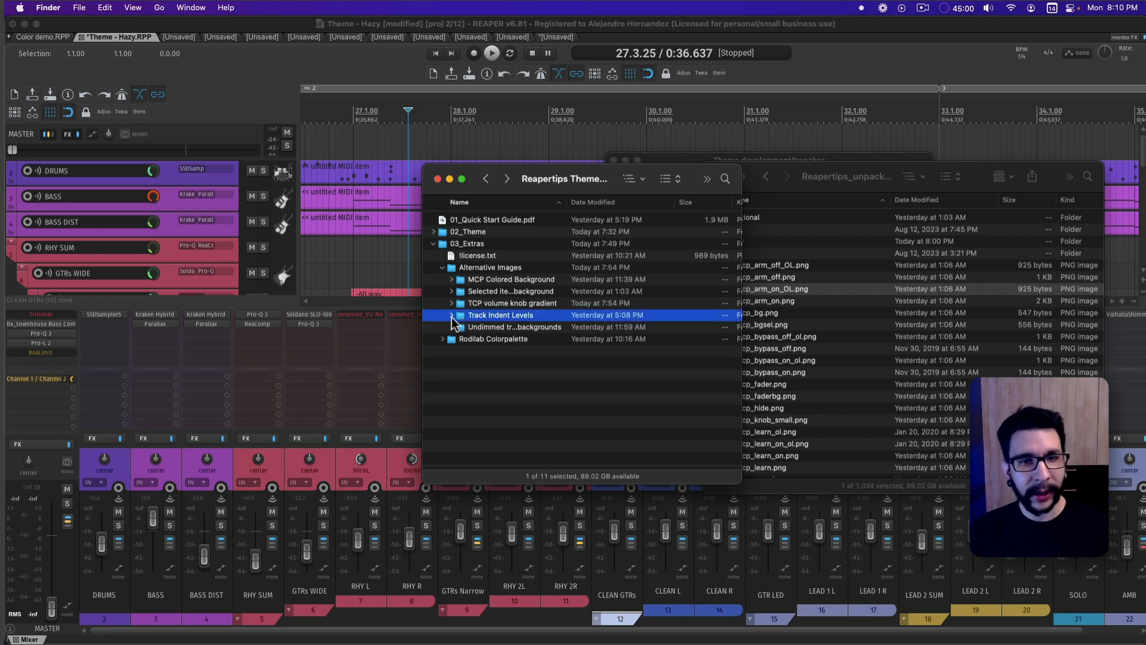
{"action": "left_click", "coordinate": [452, 315]}
Step: Switch to REAPER, open the Default_6.0 theme adjuster, and try a 1/4 folder indent before returning it to 1/2
{"action": "left_click", "coordinate": [140, 125]}
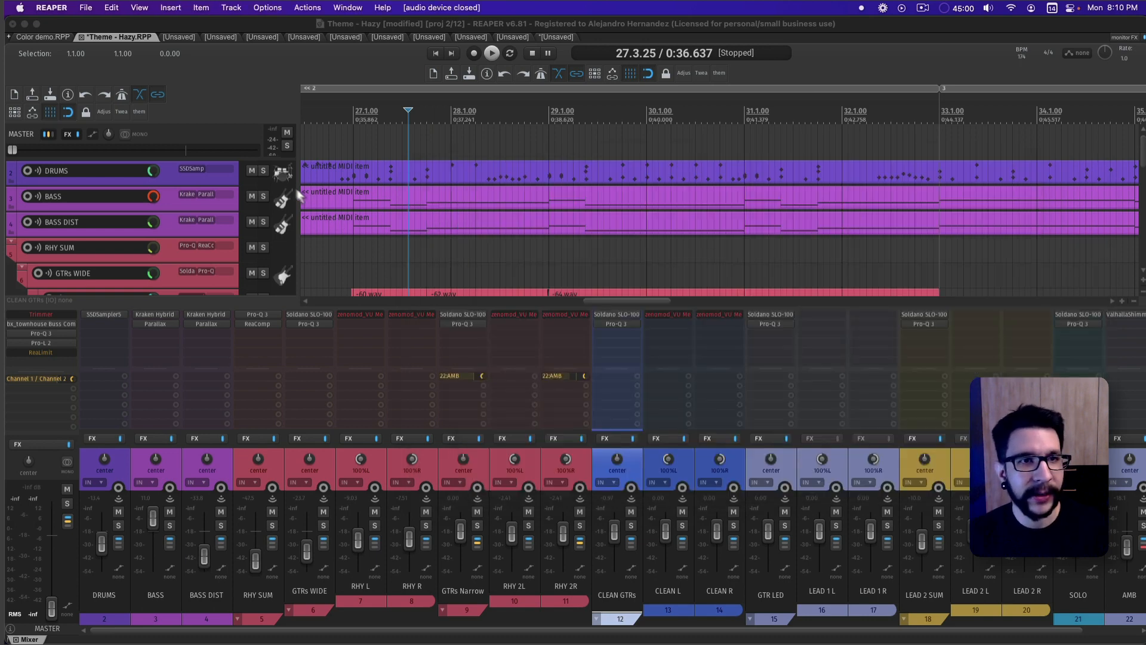
{"action": "left_click", "coordinate": [105, 111]}
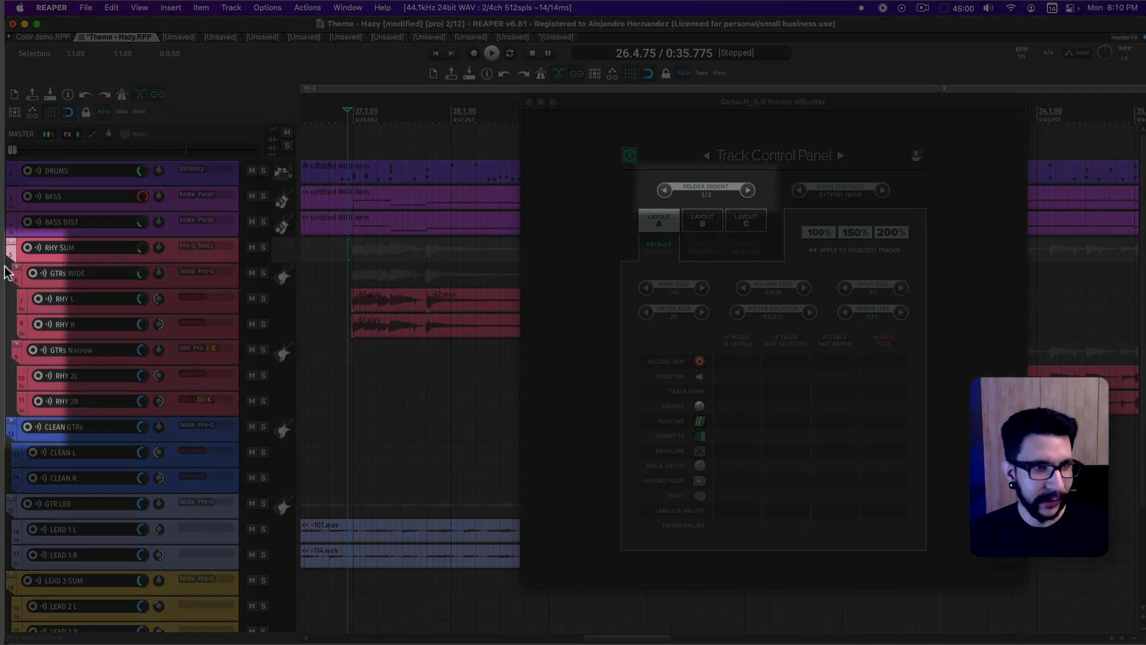
{"action": "left_click", "coordinate": [665, 191]}
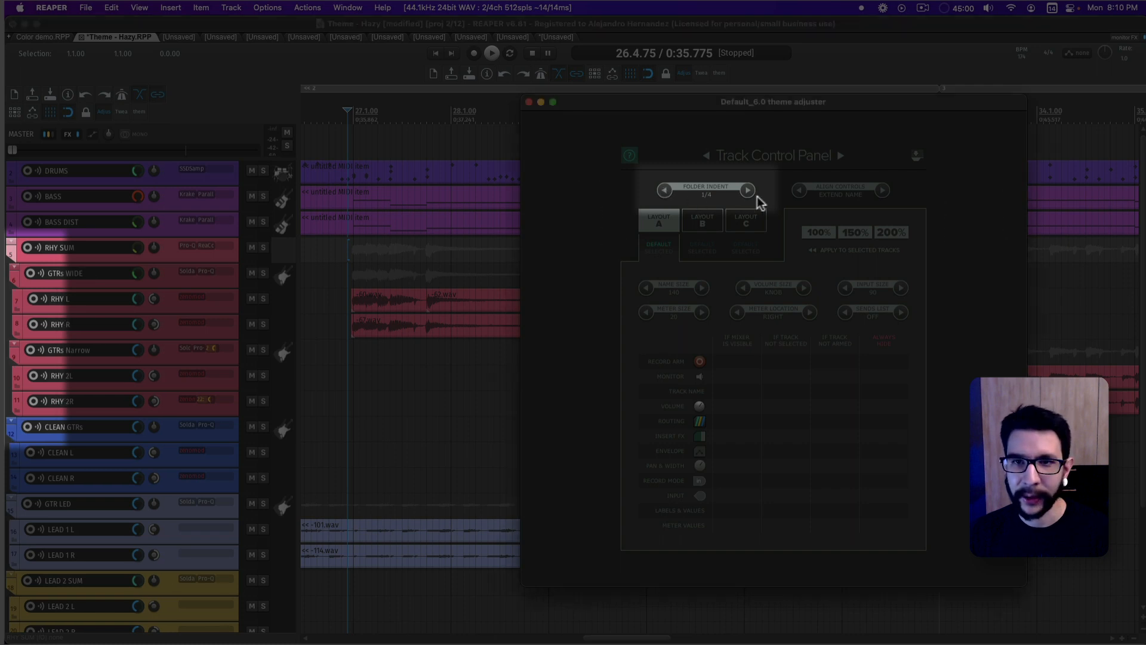
{"action": "left_click", "coordinate": [746, 190]}
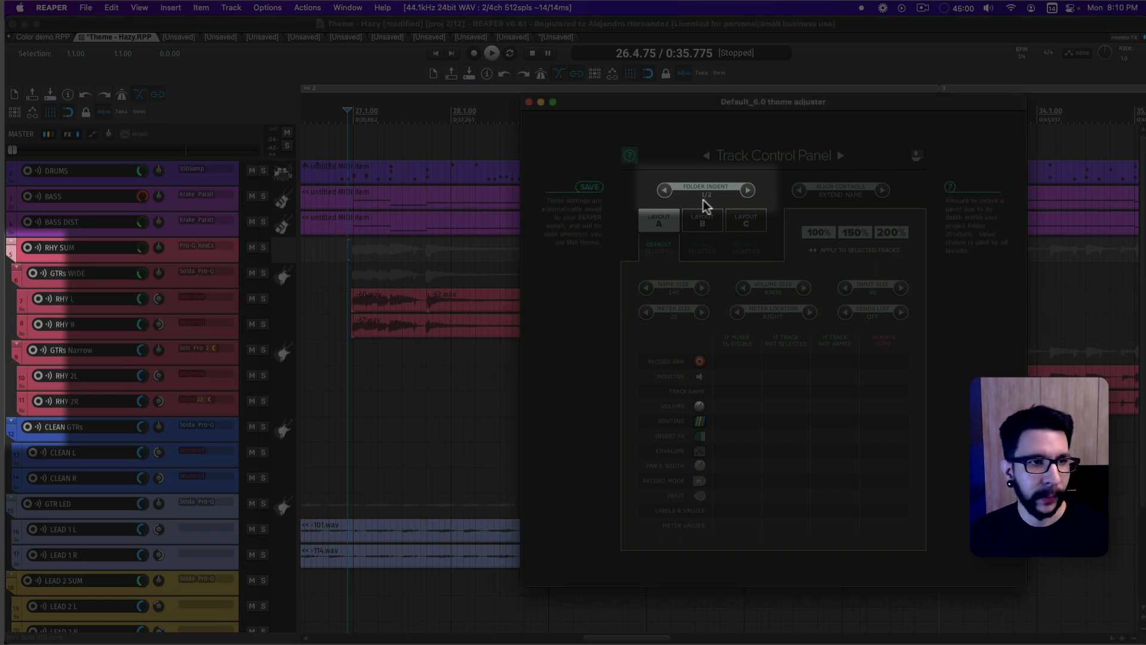
Step: Try folder indents of 1/4, 1/8 and none in the theme adjuster, and return the indent to 1/2
{"action": "left_click", "coordinate": [664, 191]}
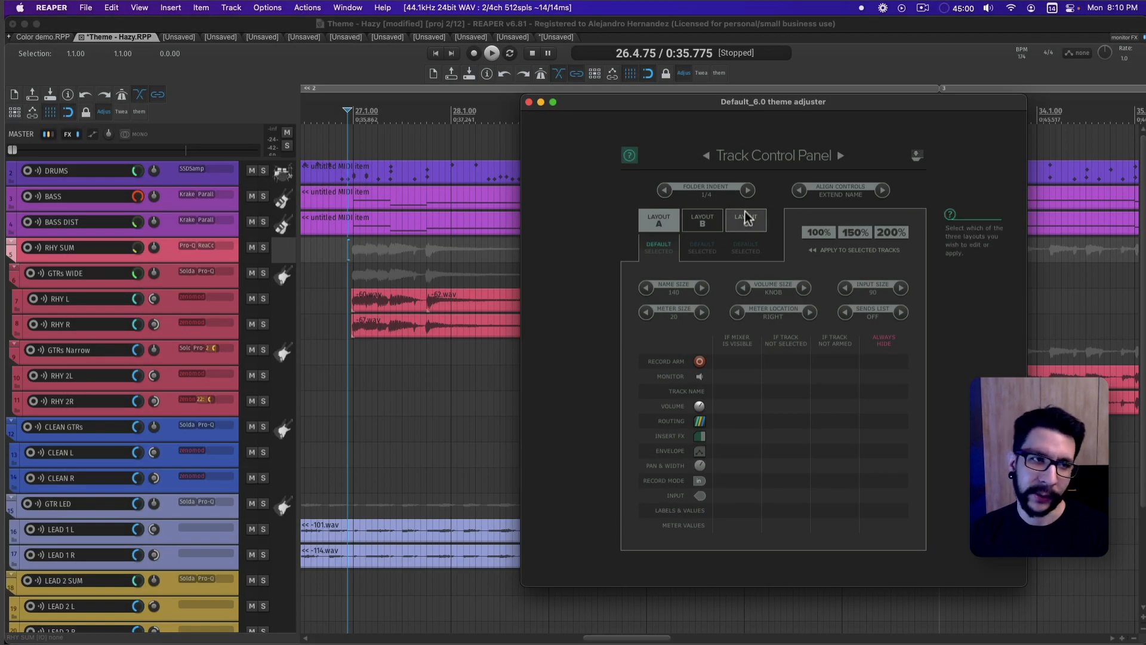
{"action": "left_click", "coordinate": [665, 190]}
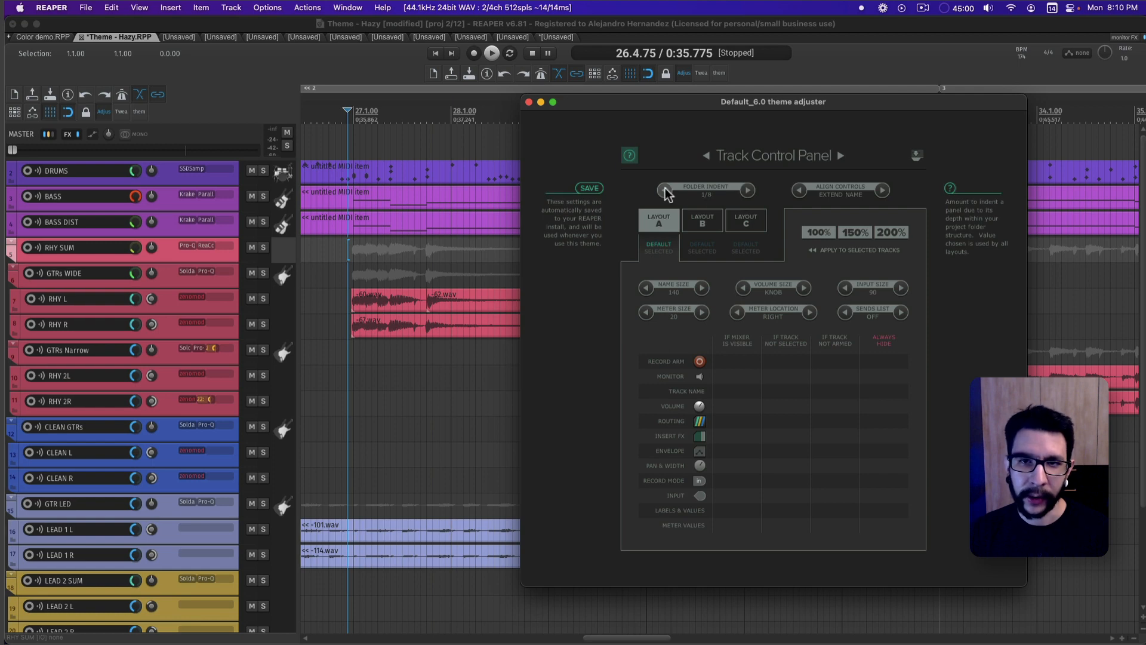
{"action": "left_click", "coordinate": [665, 190]}
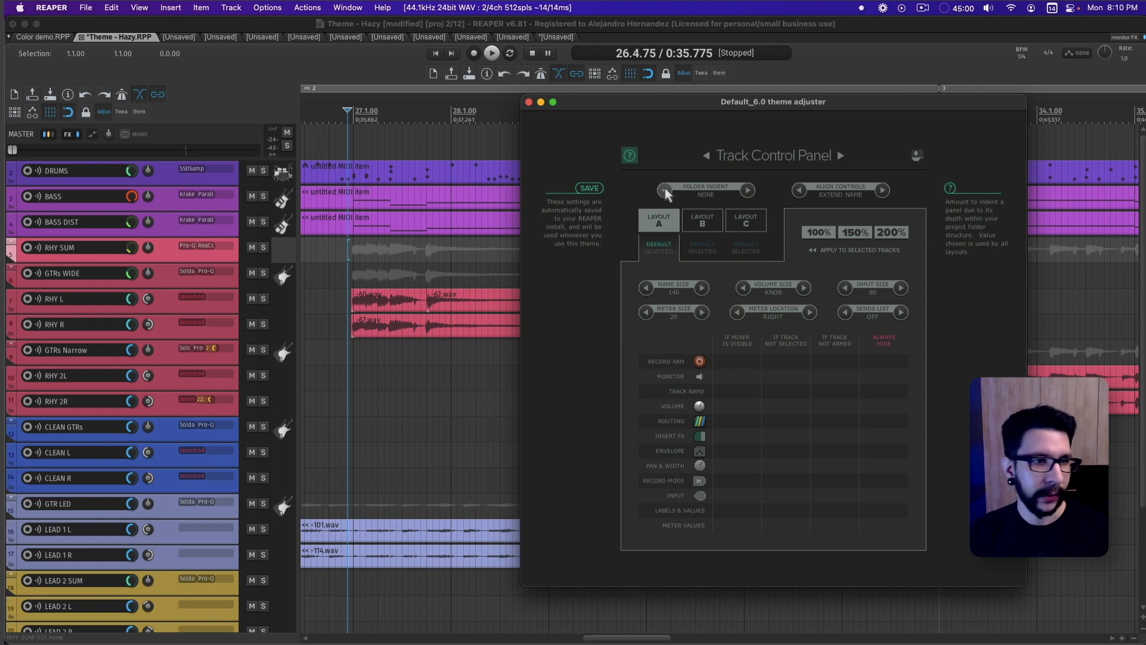
{"action": "left_click", "coordinate": [746, 190]}
{"action": "left_click", "coordinate": [747, 190]}
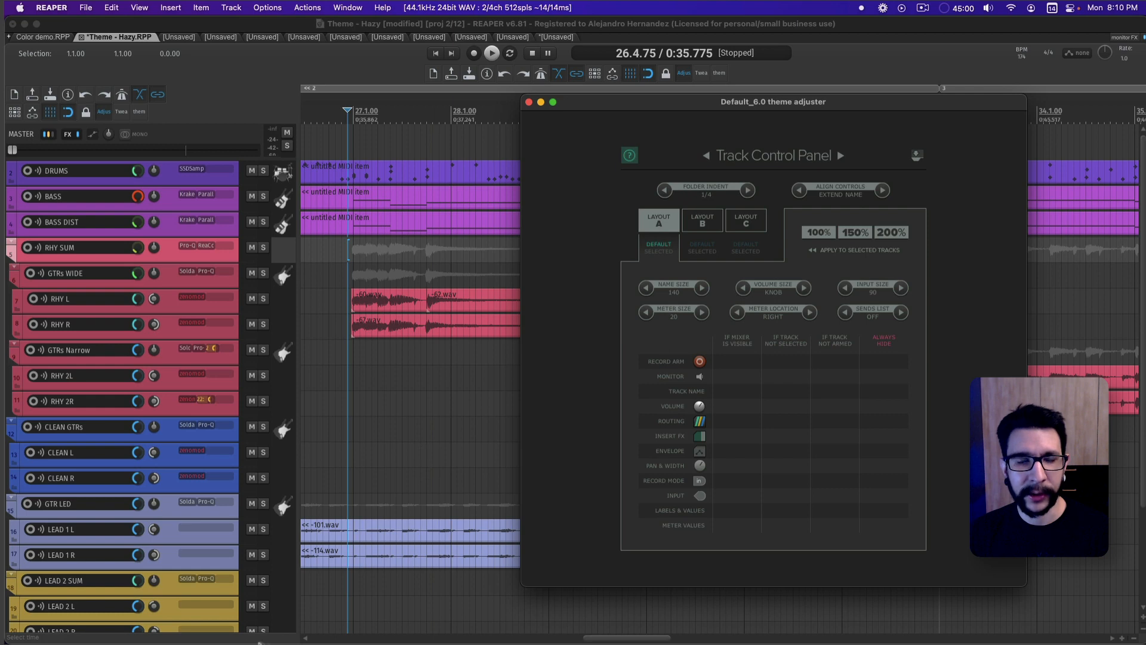
{"action": "left_click", "coordinate": [747, 190]}
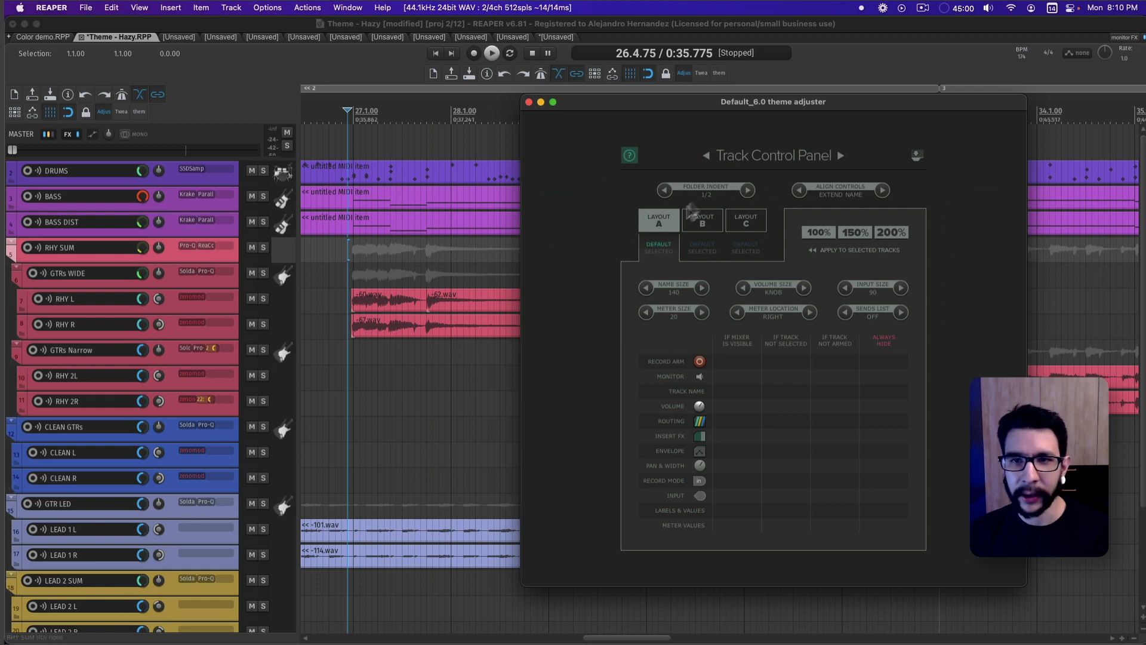
Step: Switch to Finder, open the 1-2 folder inside Track Indent Levels, and copy track_folder_on.png
{"action": "left_click", "coordinate": [71, 615]}
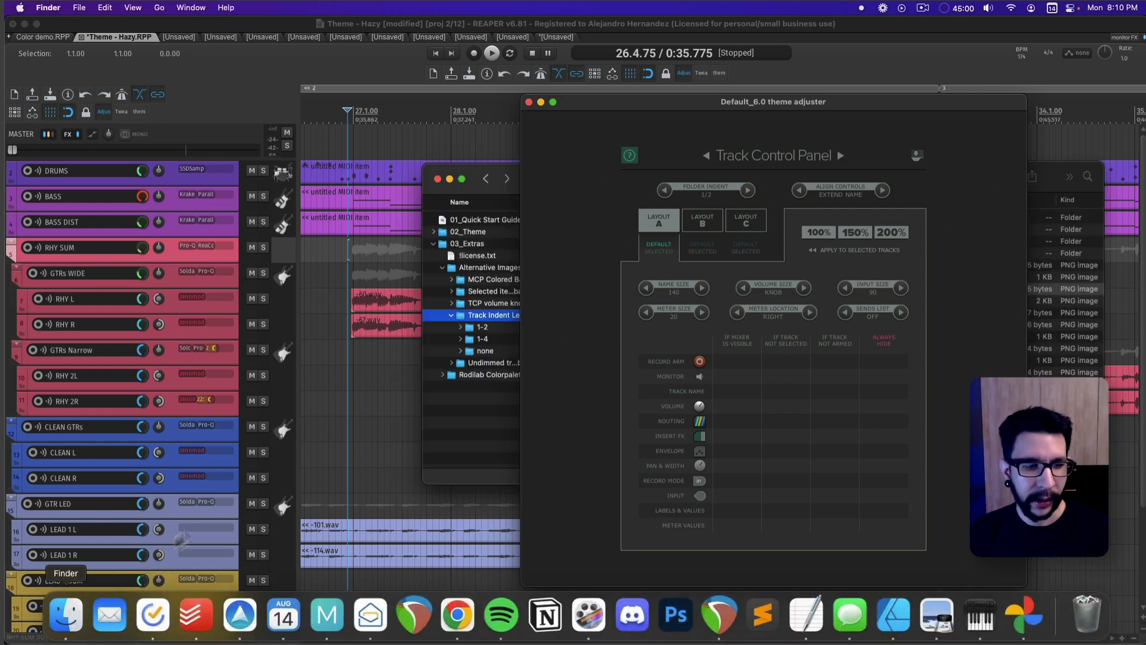
{"action": "left_click", "coordinate": [479, 327]}
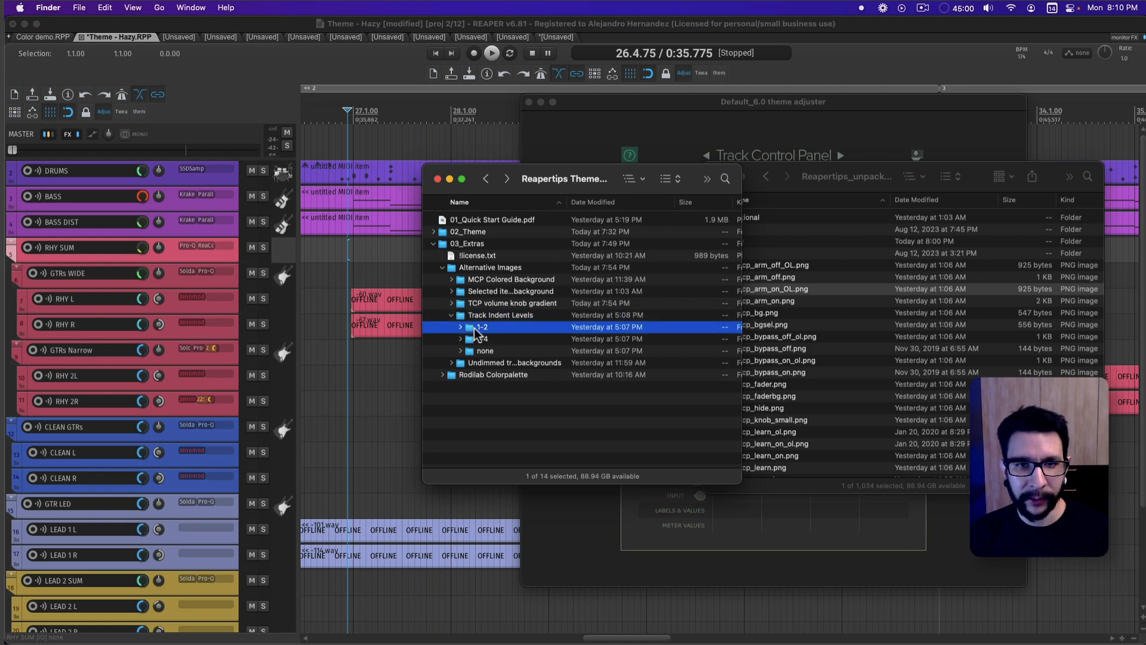
{"action": "left_click", "coordinate": [461, 327]}
{"action": "left_click_drag", "start_coordinate": [582, 192], "coordinate": [473, 205]}
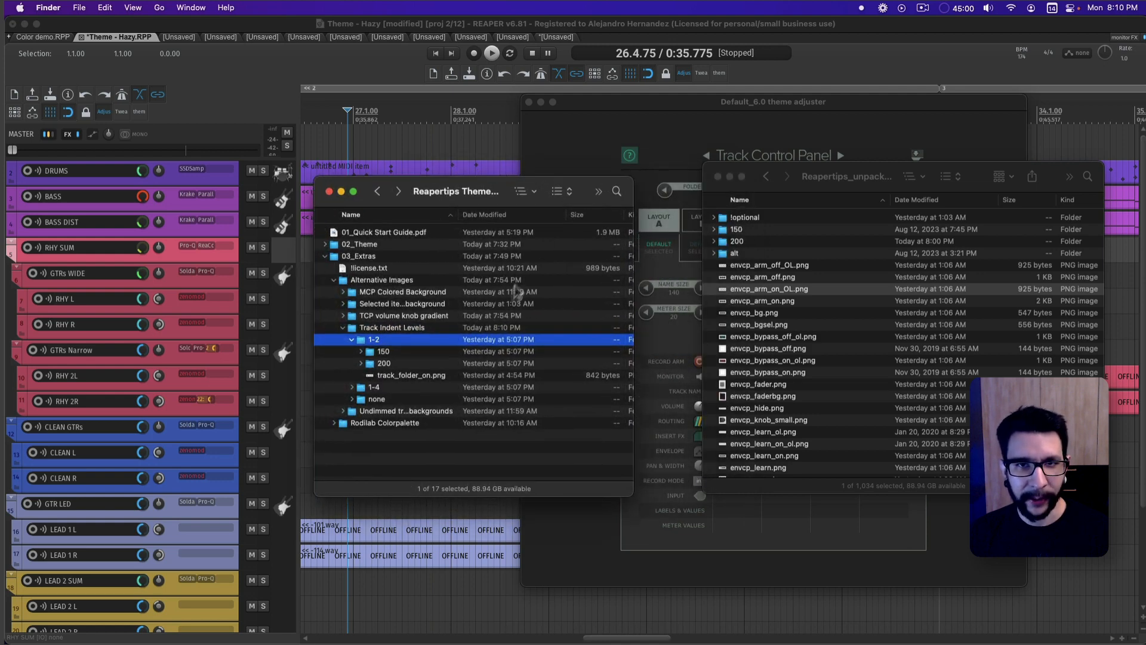
{"action": "double_click", "coordinate": [372, 338]}
{"action": "left_click", "coordinate": [372, 257]}
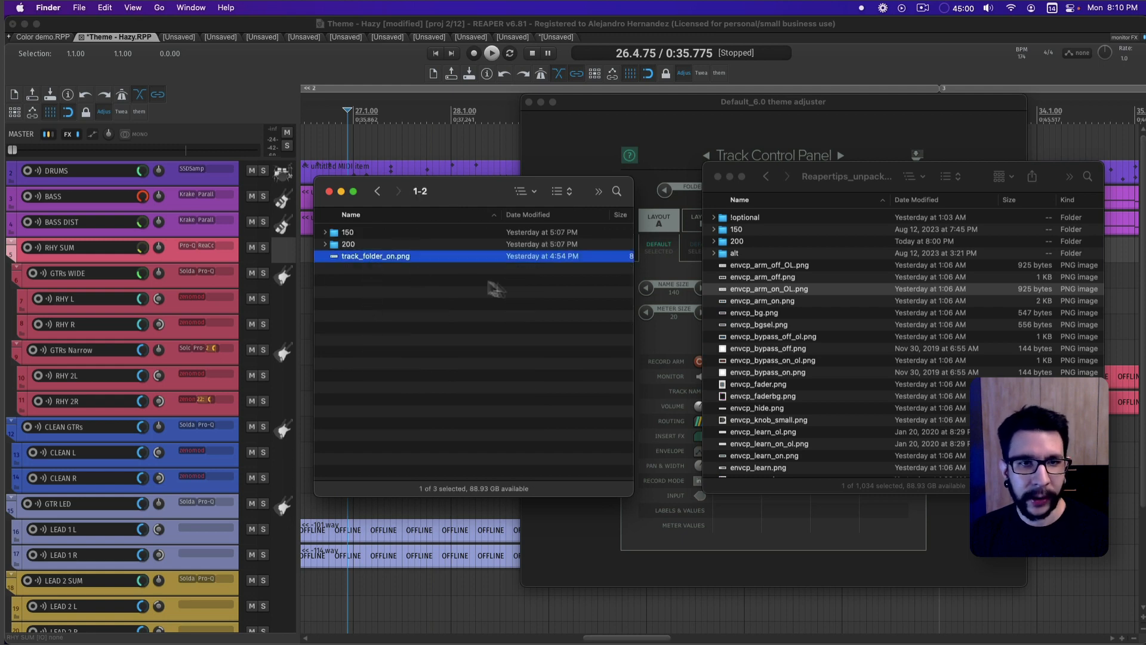
Step: Paste track_folder_on.png into the Reapertips_unpacked folder, replacing the existing file
{"action": "left_click", "coordinate": [753, 333]}
{"action": "left_click", "coordinate": [743, 336]}
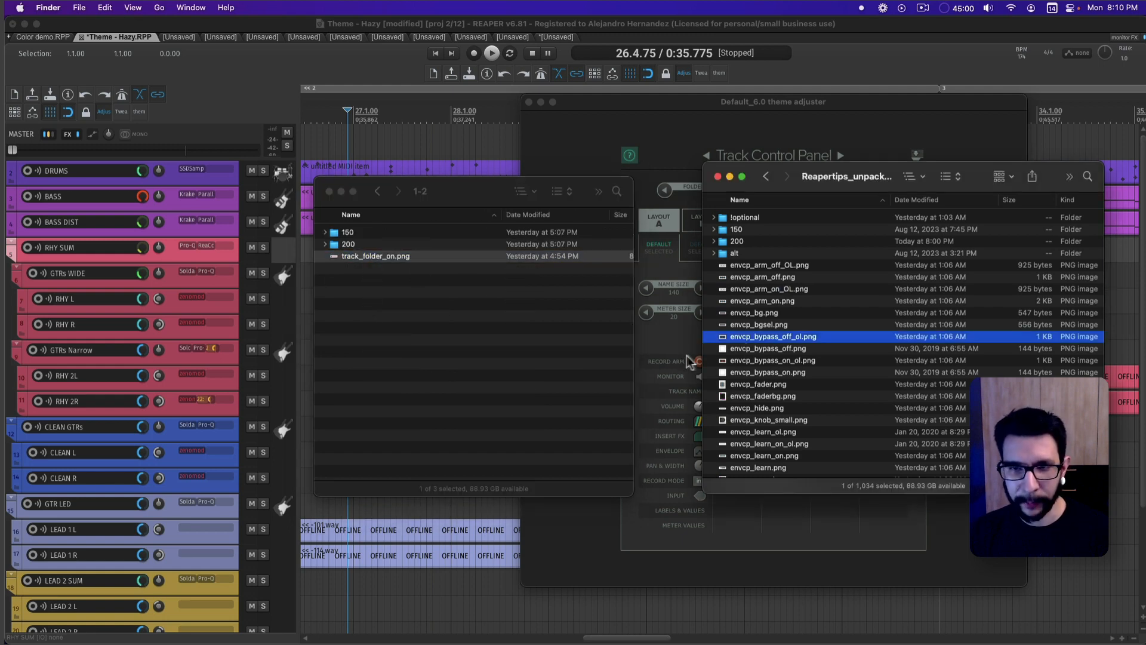
{"action": "key", "text": "super+alt+v"}
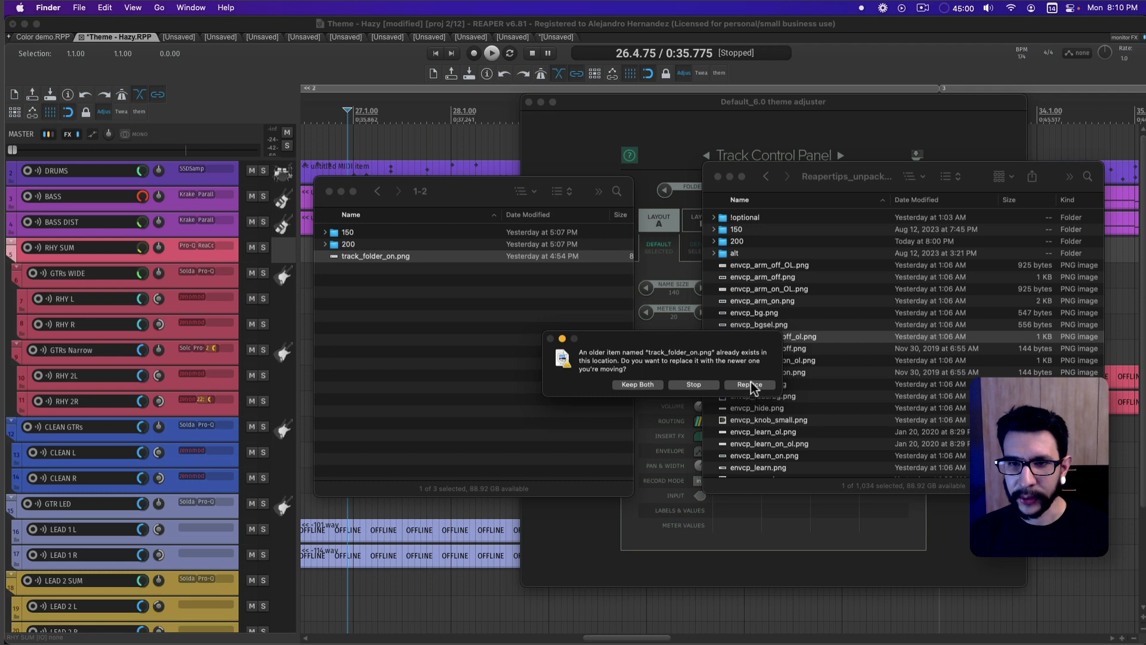
{"action": "left_click", "coordinate": [750, 385]}
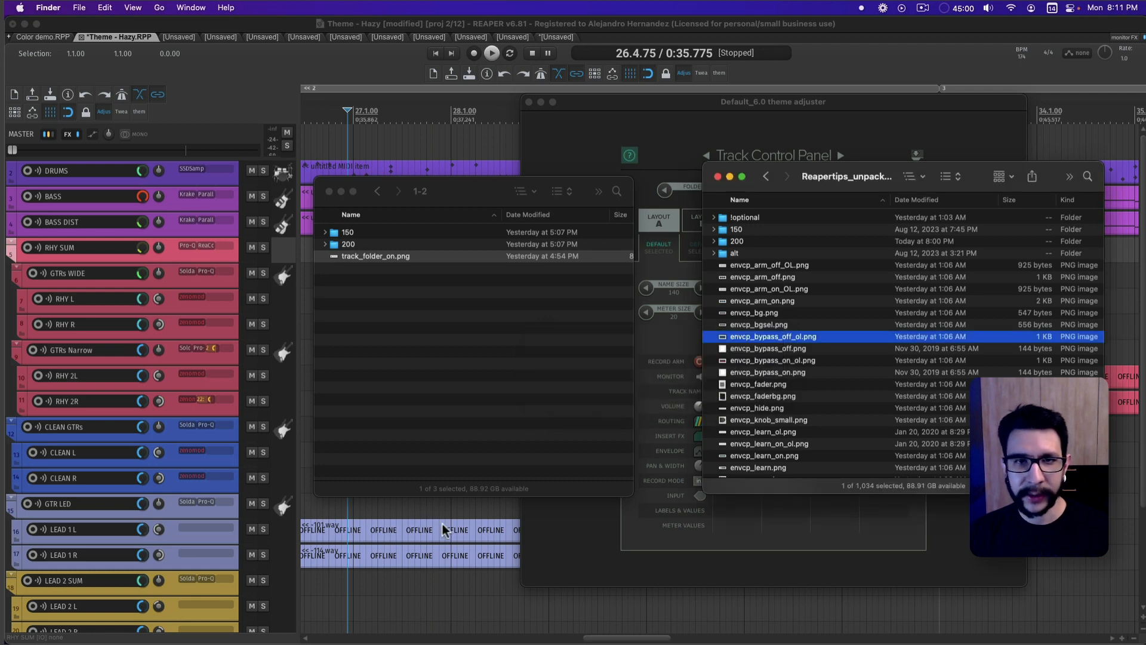
Step: Switch back to REAPER and reload the theme images from the theme tweaker
{"action": "left_click", "coordinate": [476, 529]}
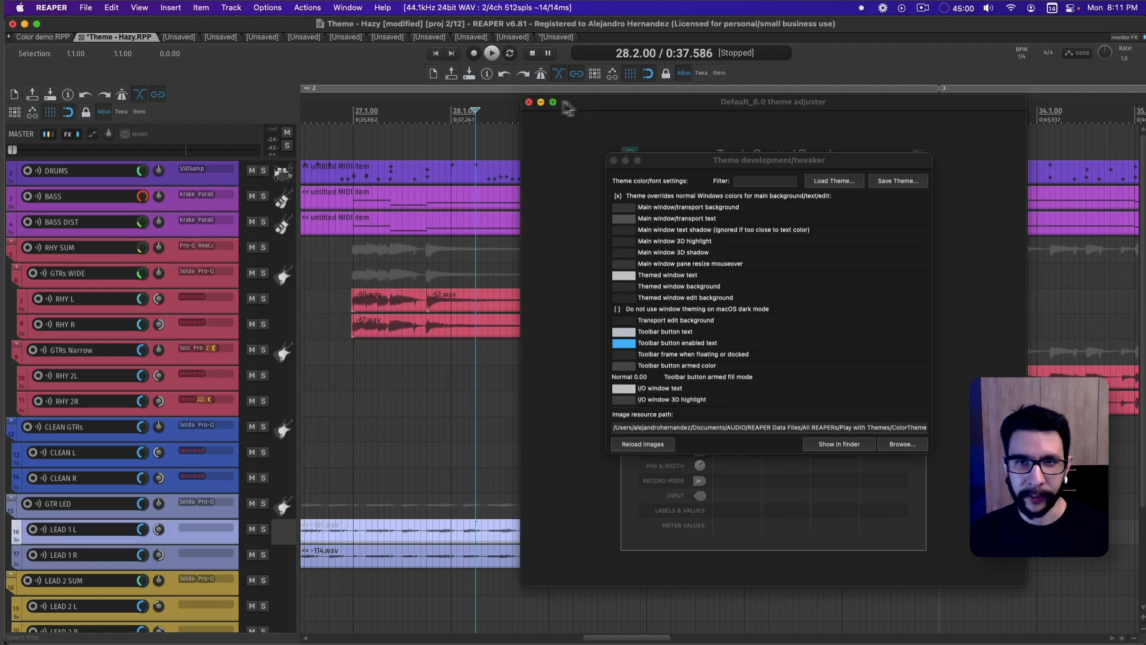
{"action": "left_click", "coordinate": [643, 443]}
{"action": "left_click", "coordinate": [642, 444]}
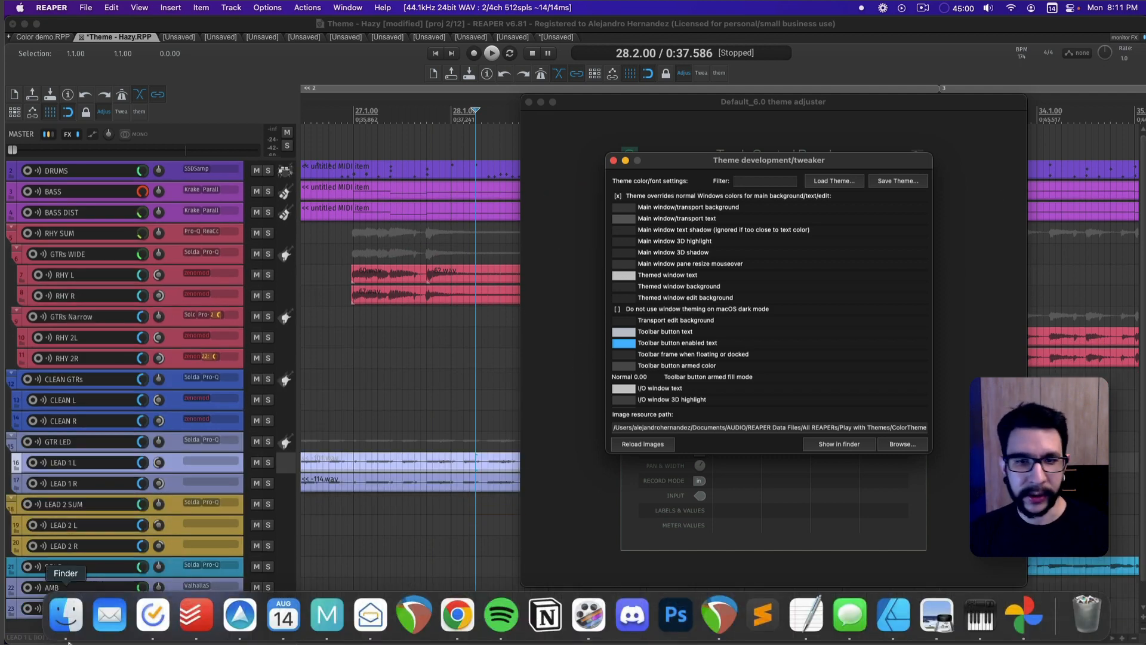
Step: Switch to Finder, return from the 1-2 folder to the theme package folder, and select the none indent folder
{"action": "left_click", "coordinate": [414, 623]}
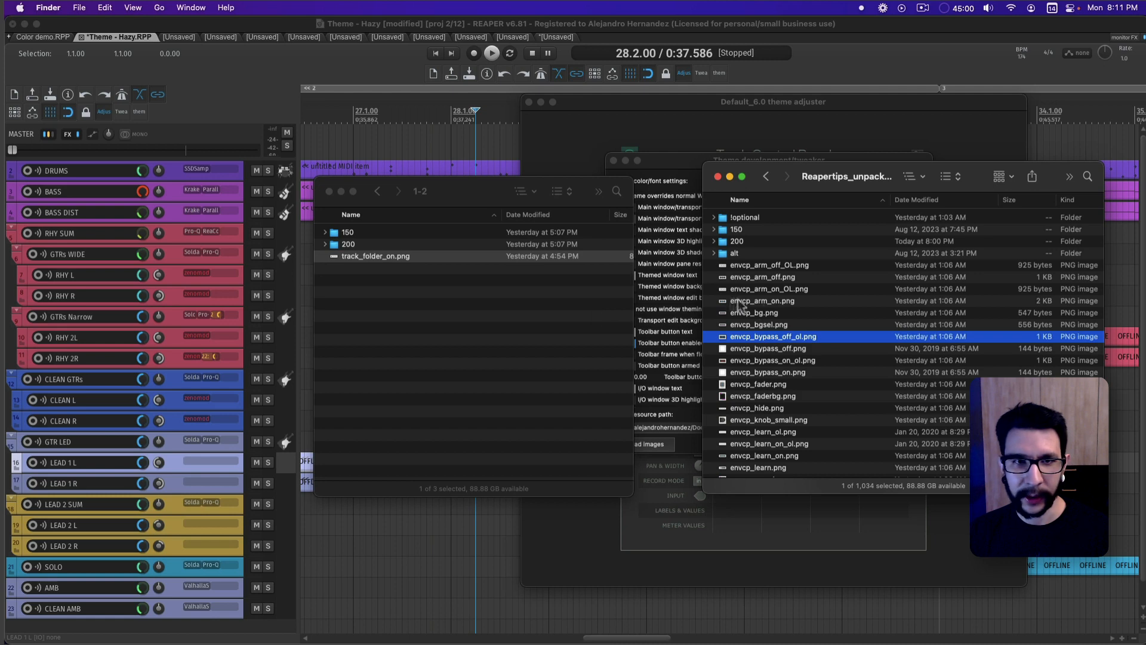
{"action": "left_click", "coordinate": [397, 256]}
{"action": "left_click", "coordinate": [377, 191]}
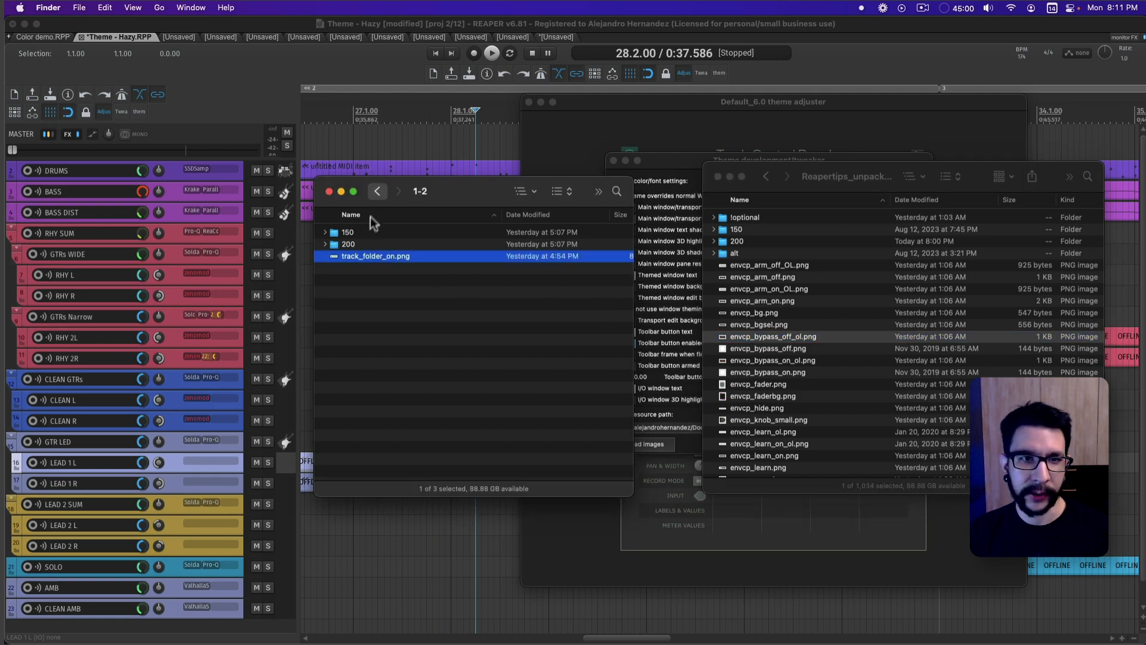
{"action": "left_click_drag", "start_coordinate": [371, 377], "coordinate": [359, 358]}
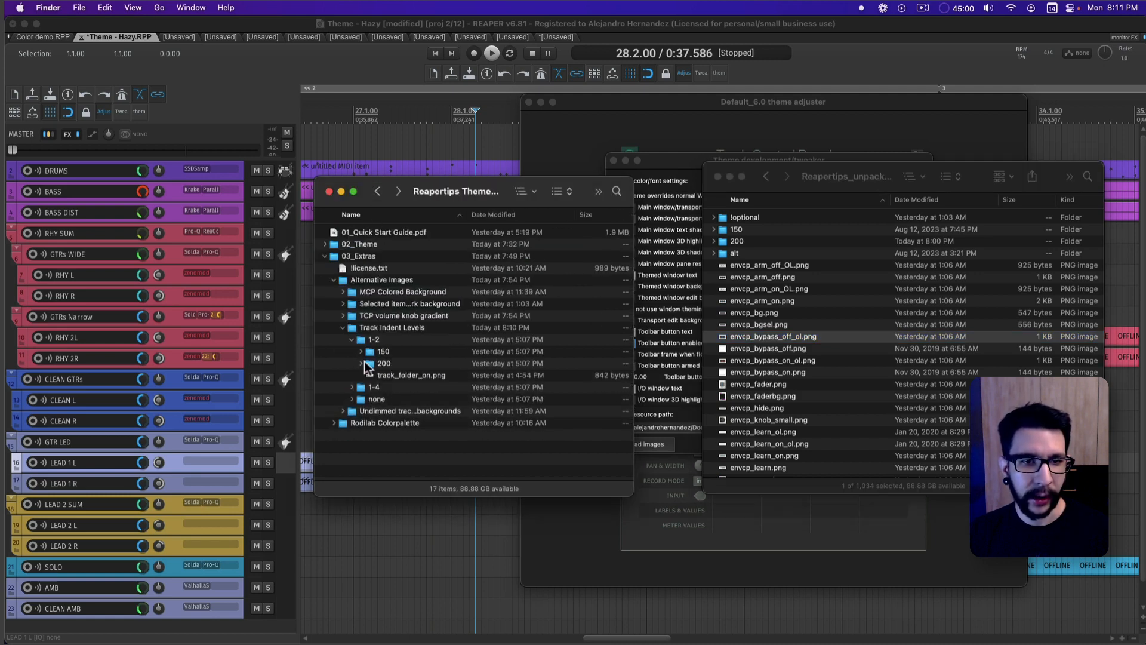
{"action": "left_click", "coordinate": [377, 399]}
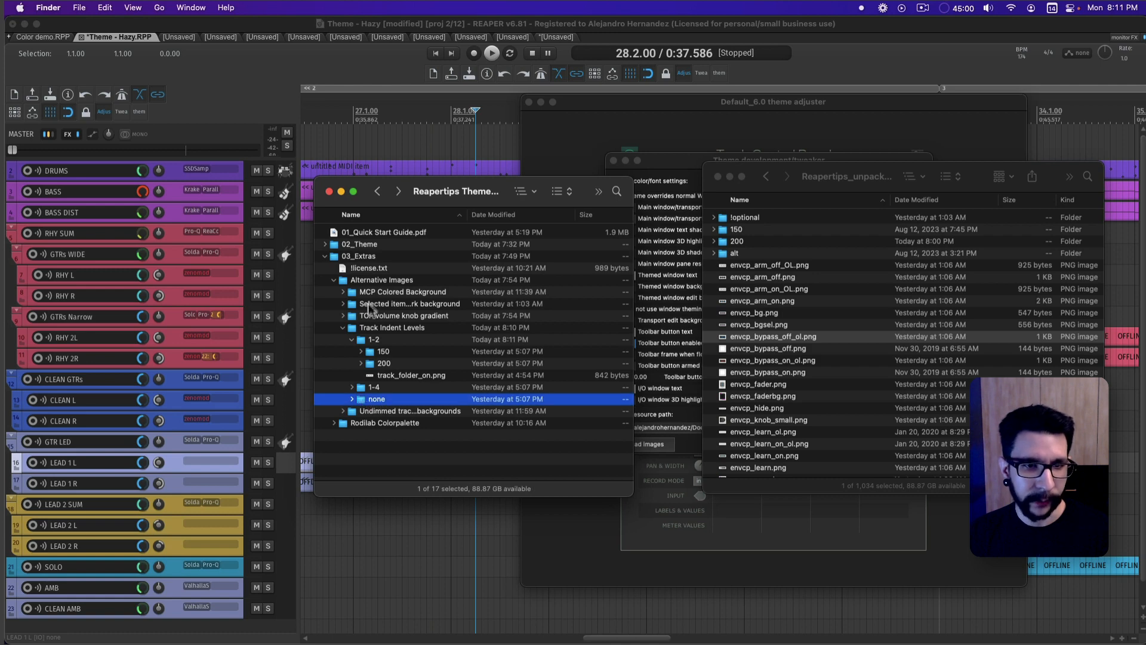
Step: Collapse Track Indent Levels and expand the Undimmed track and item backgrounds folder
{"action": "left_click", "coordinate": [344, 329]}
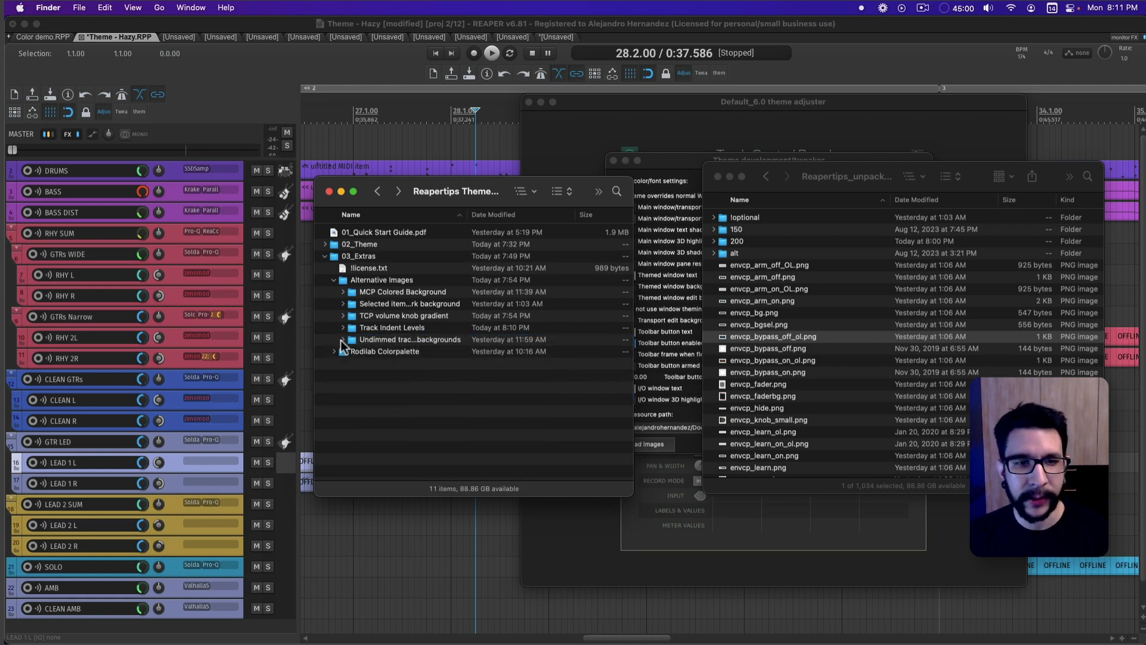
{"action": "left_click", "coordinate": [343, 328]}
{"action": "left_click", "coordinate": [346, 328]}
{"action": "left_click", "coordinate": [343, 327]}
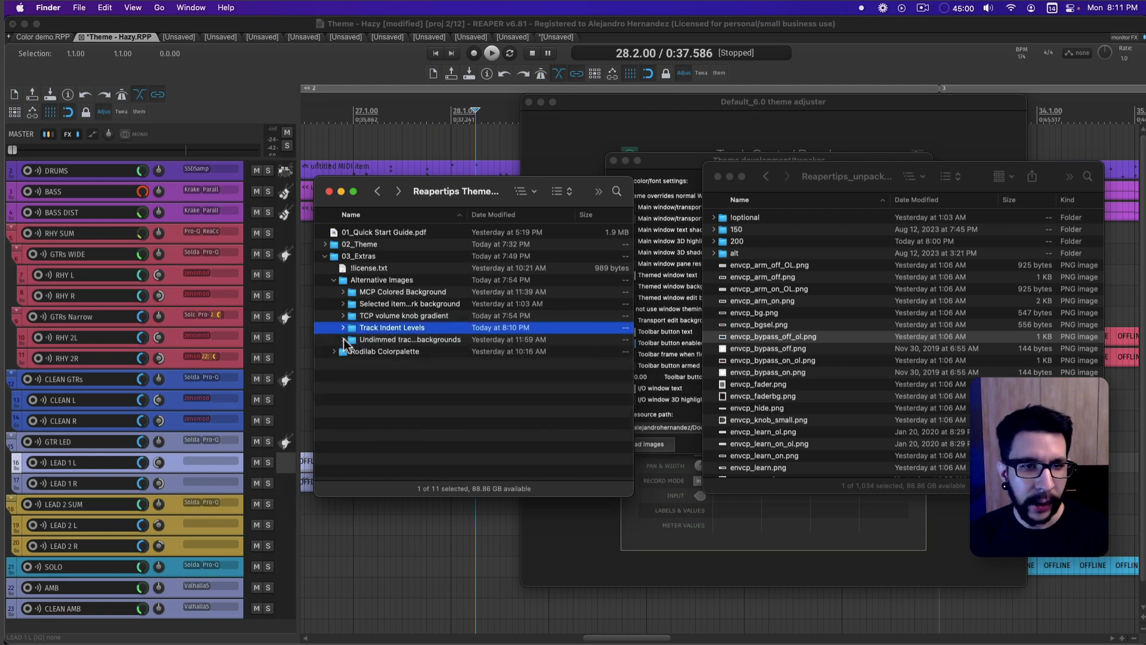
{"action": "left_click", "coordinate": [343, 340]}
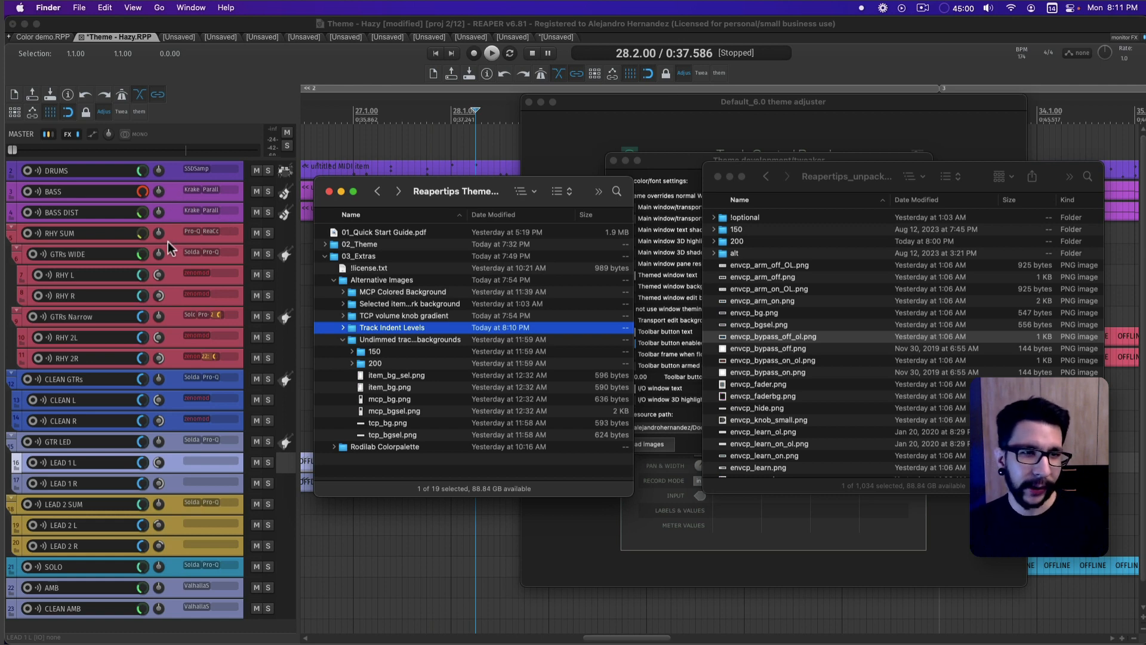
Step: Switch to REAPER, select the DRUMS track, and examine the items from DRUMS to LEAD 1 R selected and deselected
{"action": "left_click", "coordinate": [173, 173]}
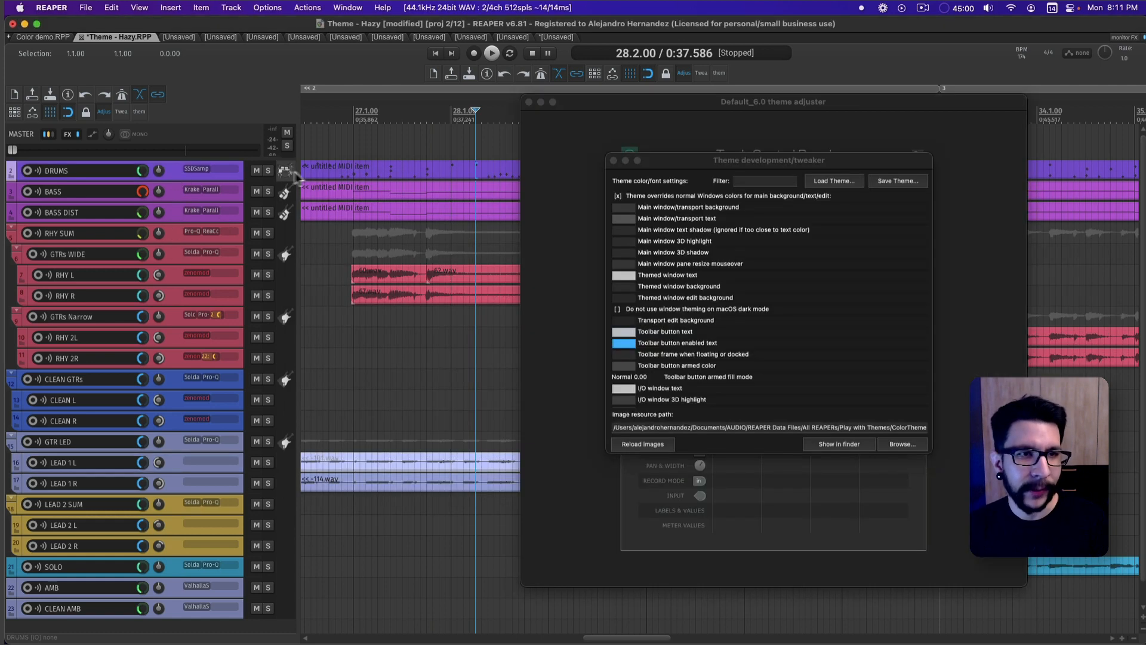
{"action": "left_click", "coordinate": [340, 175]}
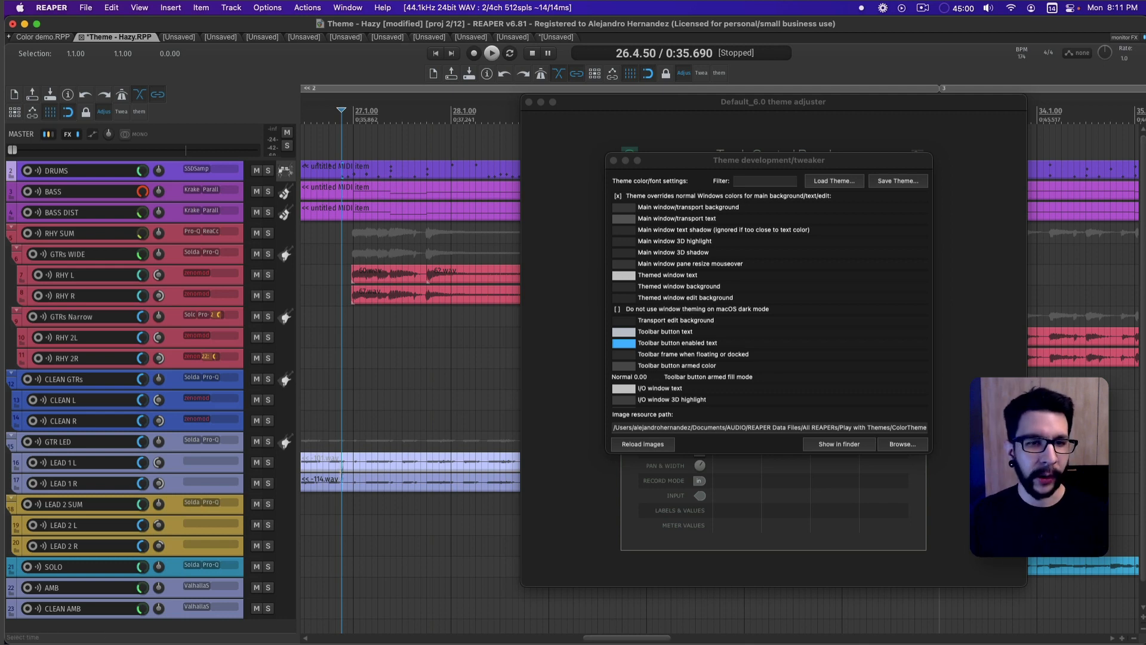
{"action": "left_click_drag", "start_coordinate": [339, 503], "coordinate": [432, 147]}
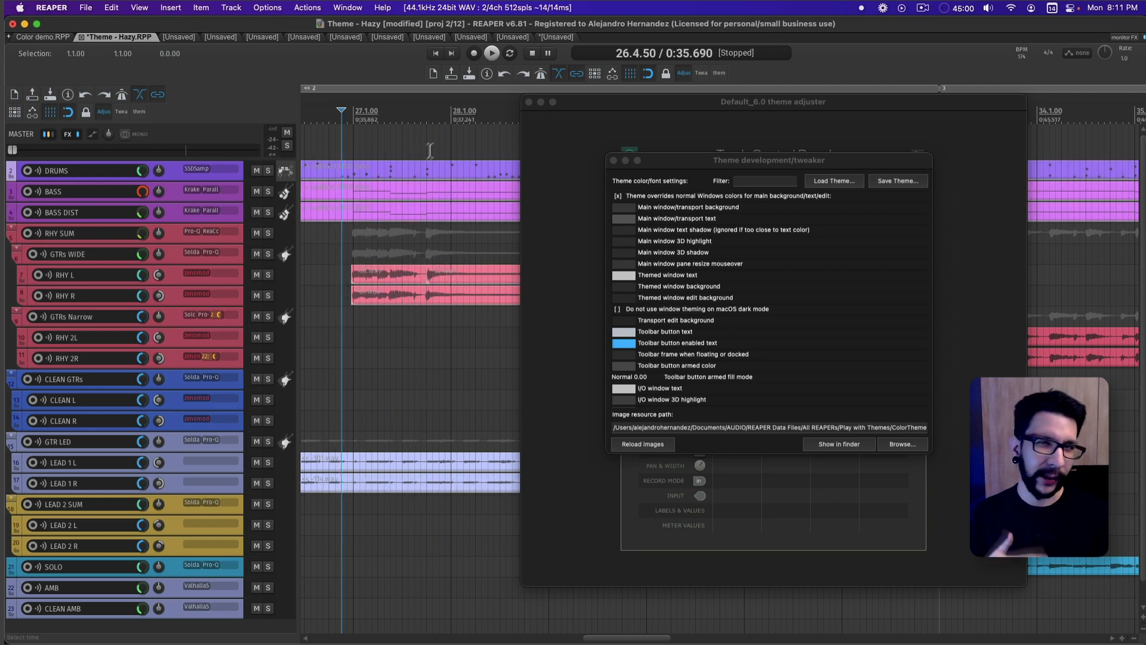
{"action": "left_click", "coordinate": [323, 300]}
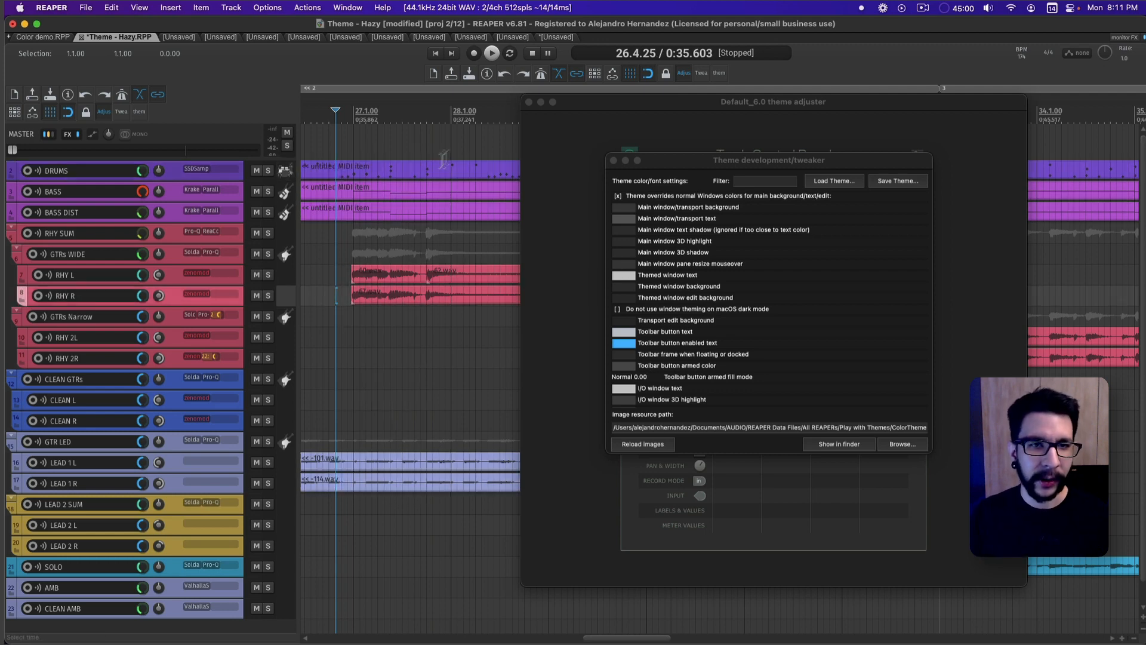
Step: Close the theme adjuster, make a time selection from 28.1.00 to 28.3.25, and place the edit cursor at 27.1.00
{"action": "left_click_drag", "start_coordinate": [571, 102], "coordinate": [615, 104]}
{"action": "left_click", "coordinate": [576, 103]}
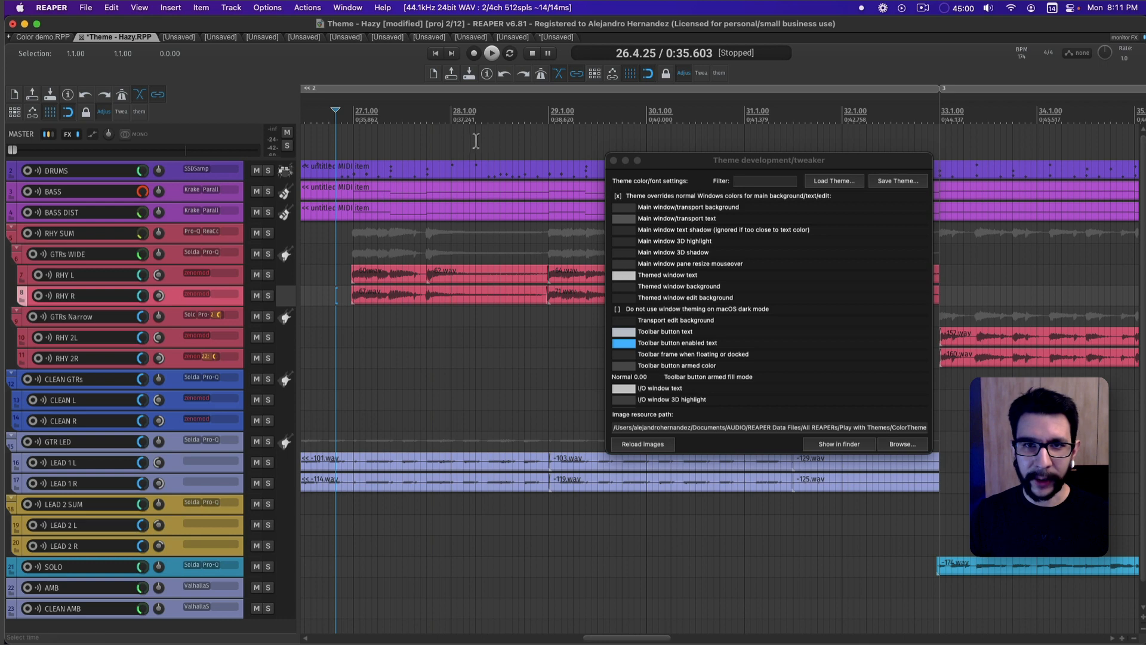
{"action": "mouse_move", "coordinate": [457, 143]}
{"action": "left_mouse_down"}
{"action": "mouse_move", "coordinate": [487, 143]}
{"action": "mouse_move", "coordinate": [446, 138]}
{"action": "left_mouse_up"}
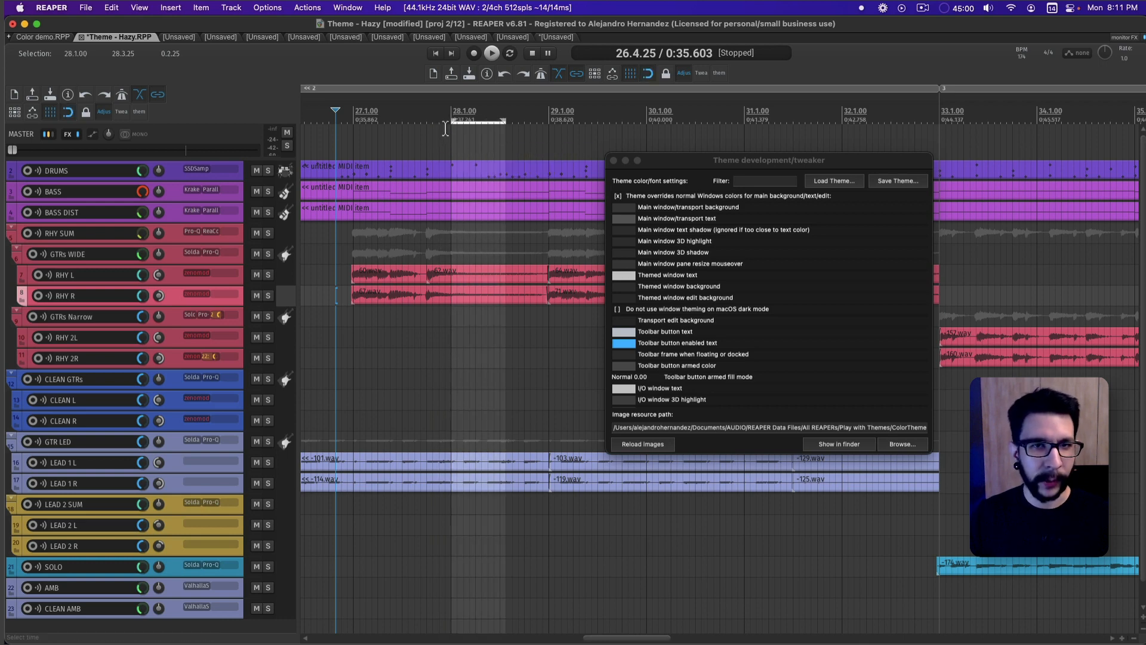
{"action": "left_click", "coordinate": [353, 167]}
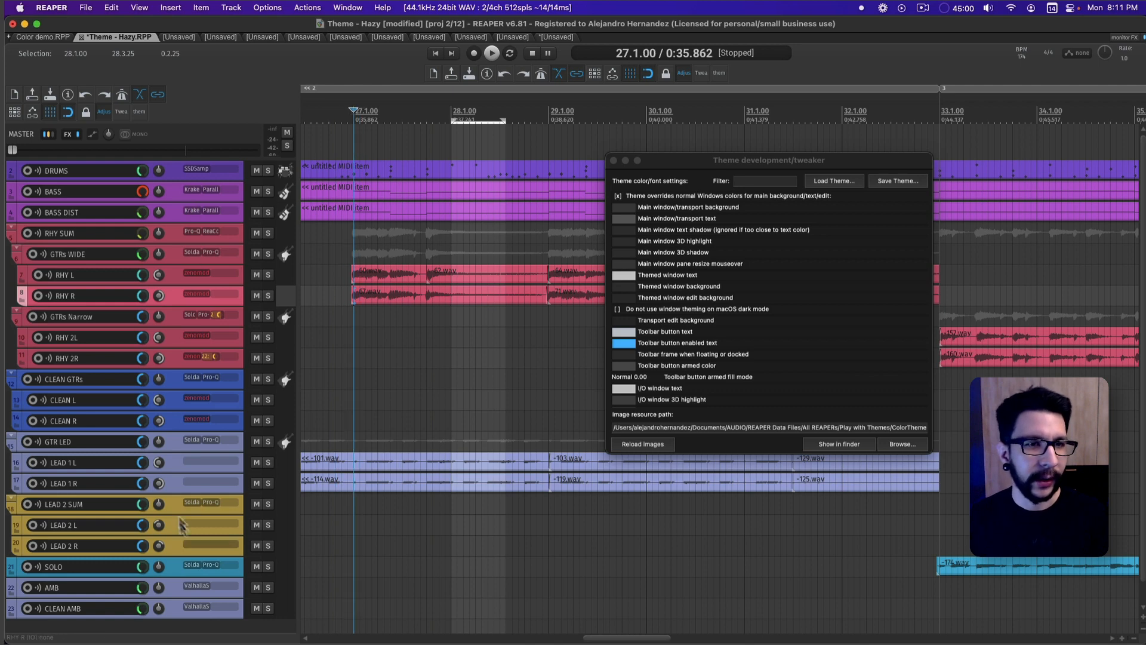
Step: Switch to Finder, collapse the undimmed backgrounds folder, and check the contents of the selected item background folder
{"action": "mouse_move", "coordinate": [78, 639]}
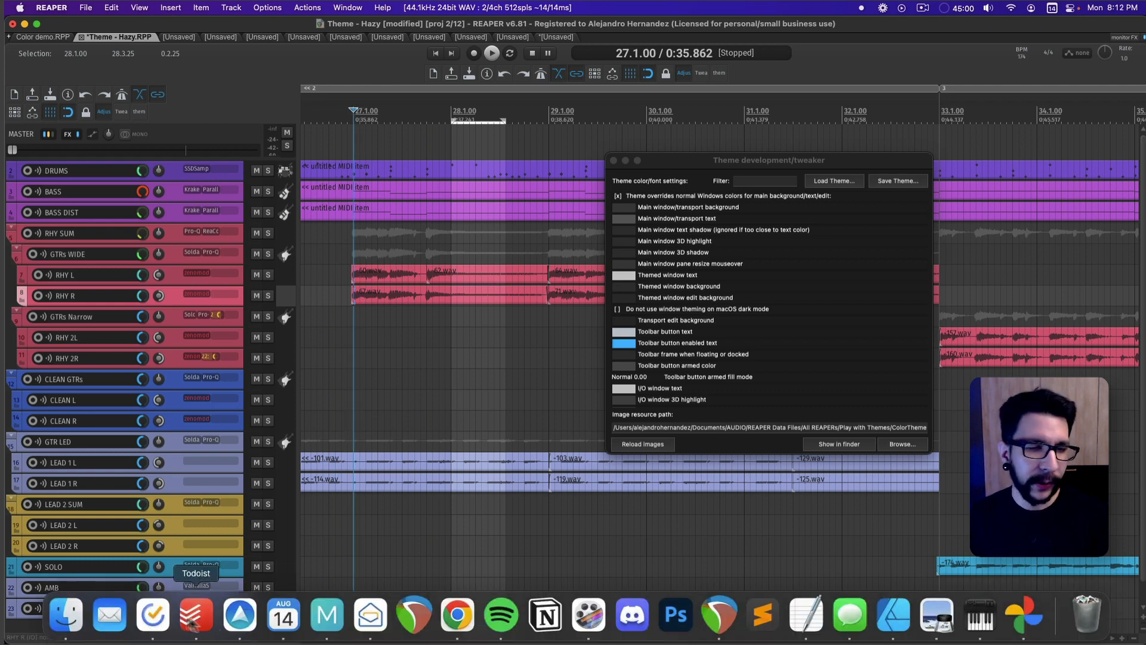
{"action": "left_click", "coordinate": [76, 612]}
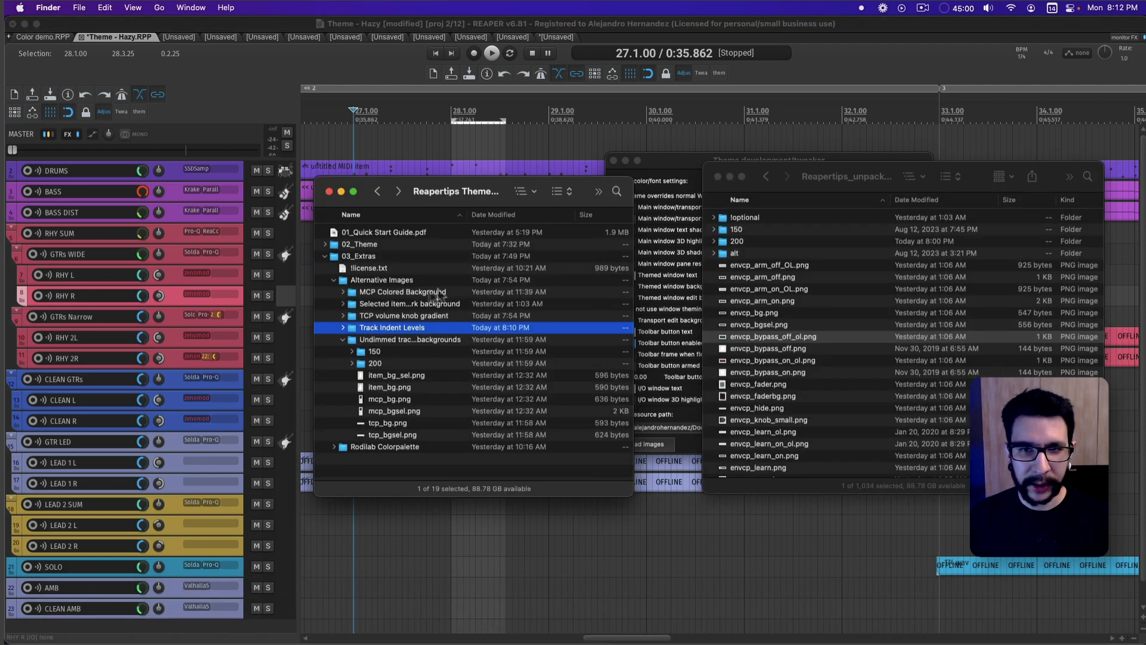
{"action": "left_click", "coordinate": [343, 340]}
{"action": "left_click", "coordinate": [357, 304]}
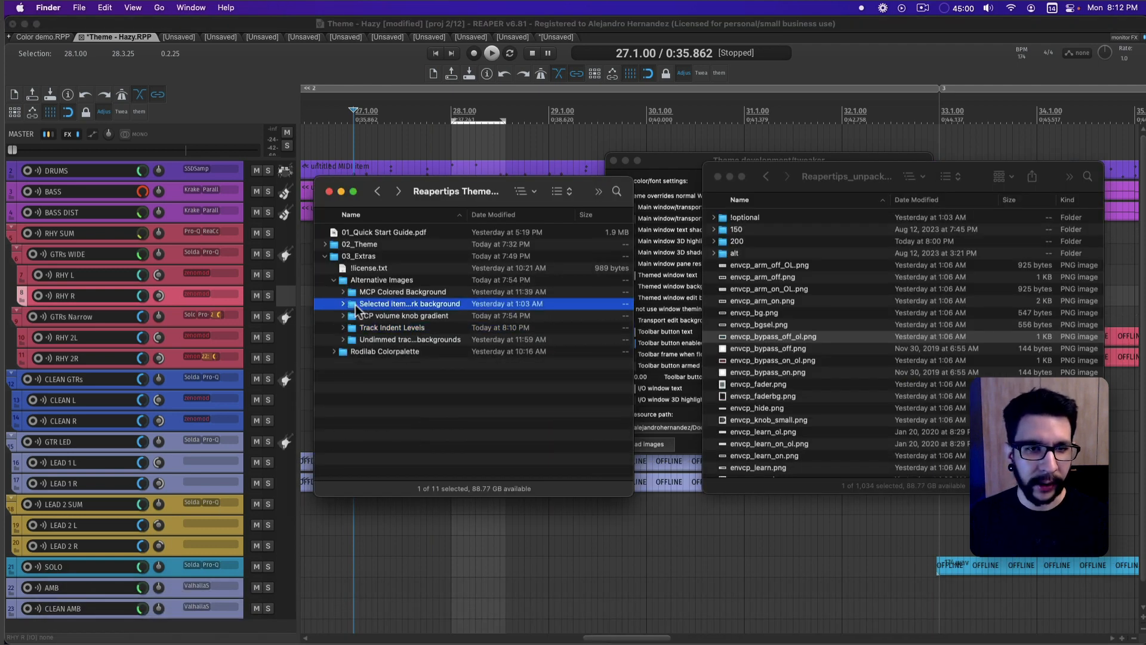
{"action": "left_click", "coordinate": [343, 304]}
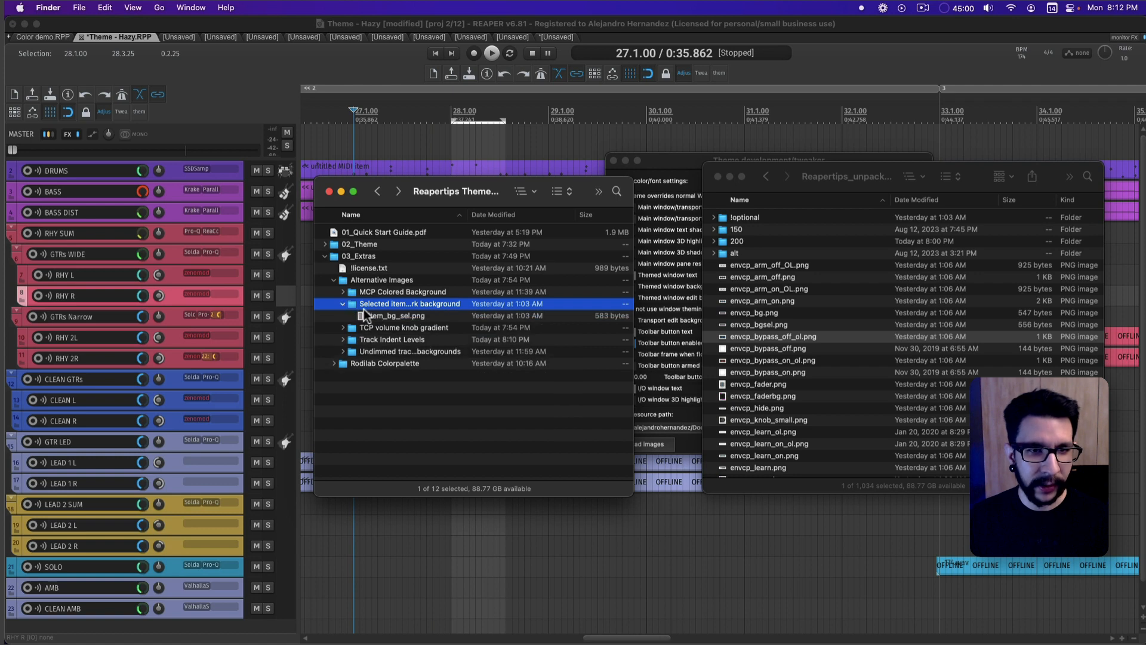
{"action": "left_click", "coordinate": [343, 303]}
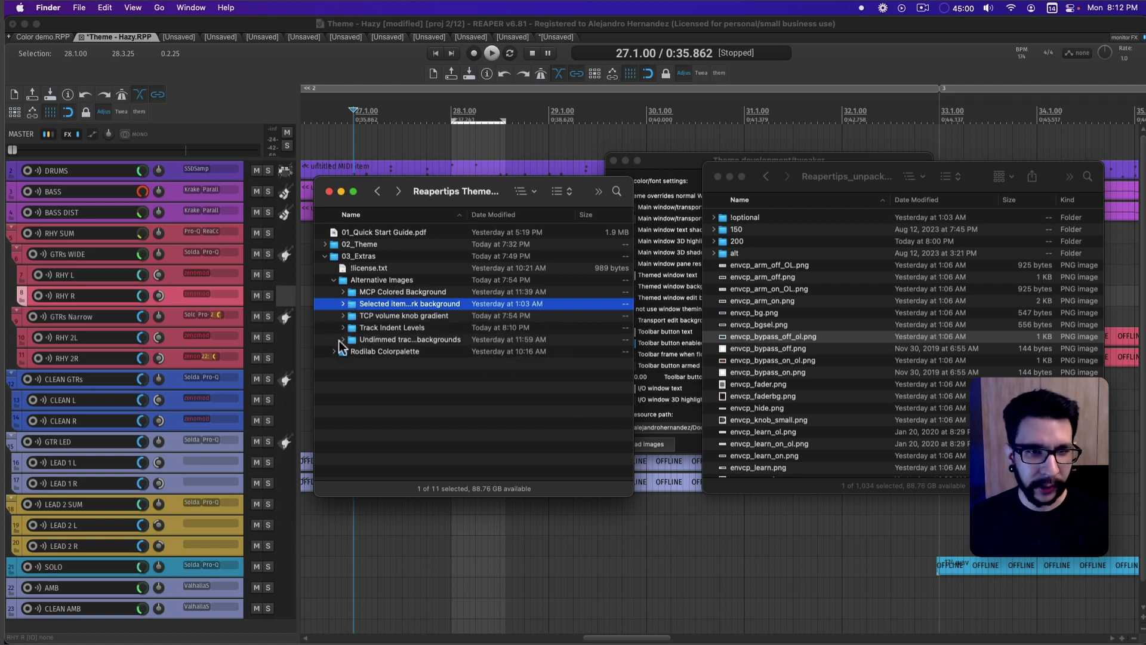
Step: Open the Undimmed track and item backgrounds folder and select its six PNG files, item_bg_sel.png through tcp_bgsel.png
{"action": "left_click", "coordinate": [343, 340]}
{"action": "left_click", "coordinate": [372, 375]}
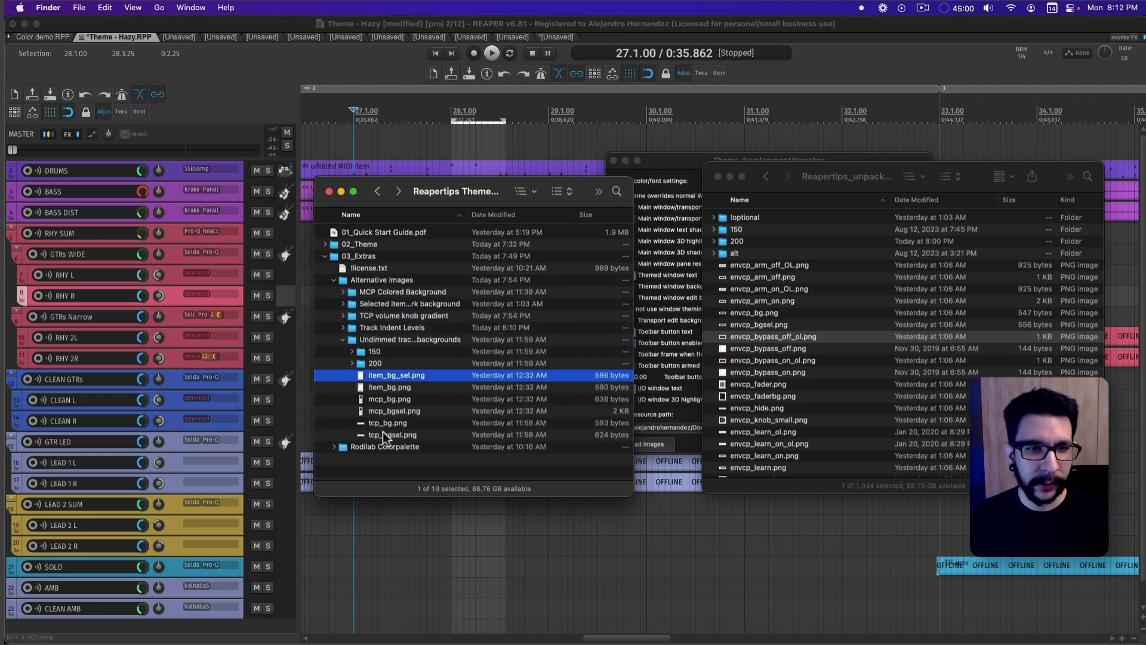
{"action": "left_click", "coordinate": [375, 340]}
{"action": "key", "text": "Return"}
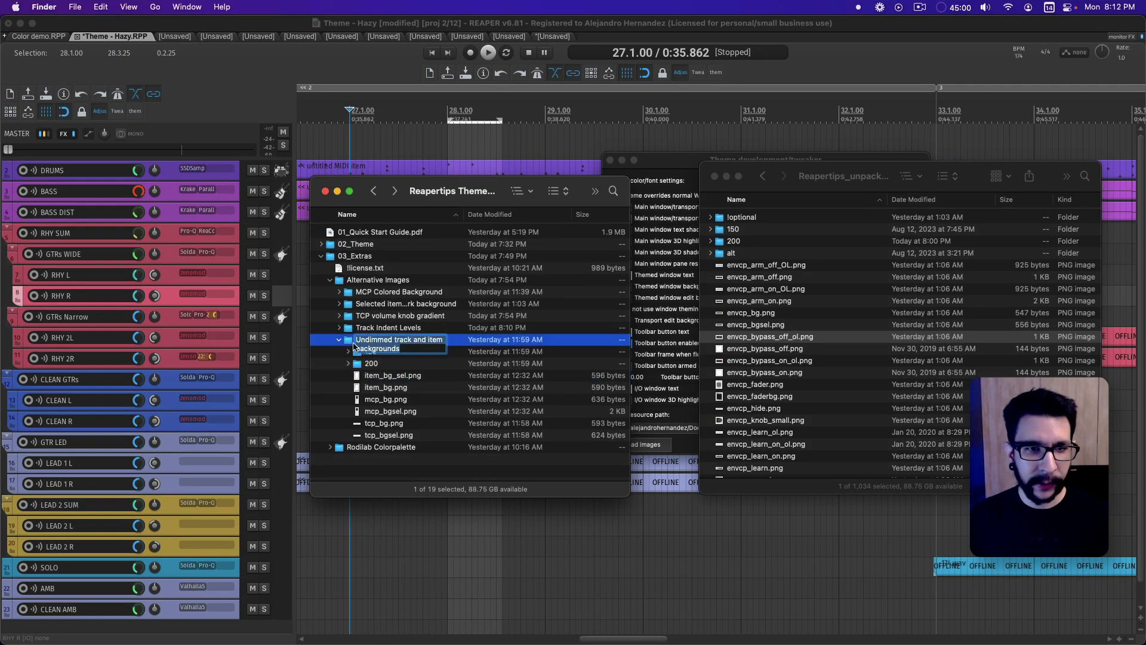
{"action": "double_click", "coordinate": [348, 343]}
{"action": "left_click_drag", "start_coordinate": [358, 326], "coordinate": [357, 257]}
Step: Transfer the six undimmed background images into the unpacked Reapertips theme folder, replacing the existing files
{"action": "left_click", "coordinate": [832, 169]}
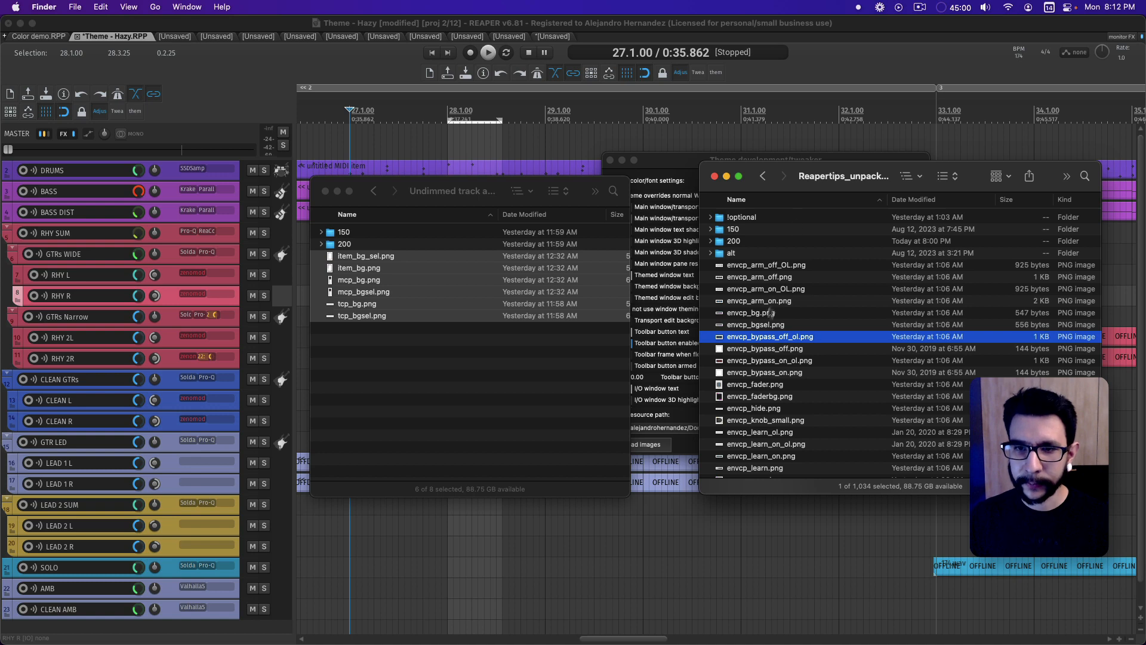
{"action": "left_click", "coordinate": [746, 375]}
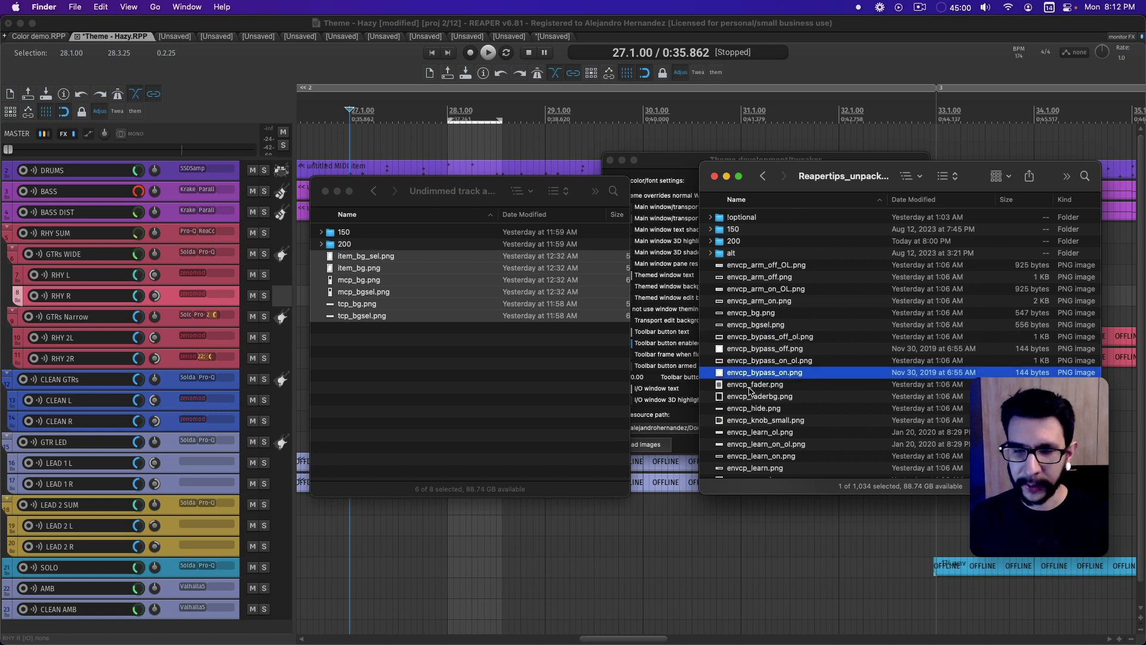
{"action": "key", "text": "super+alt+v"}
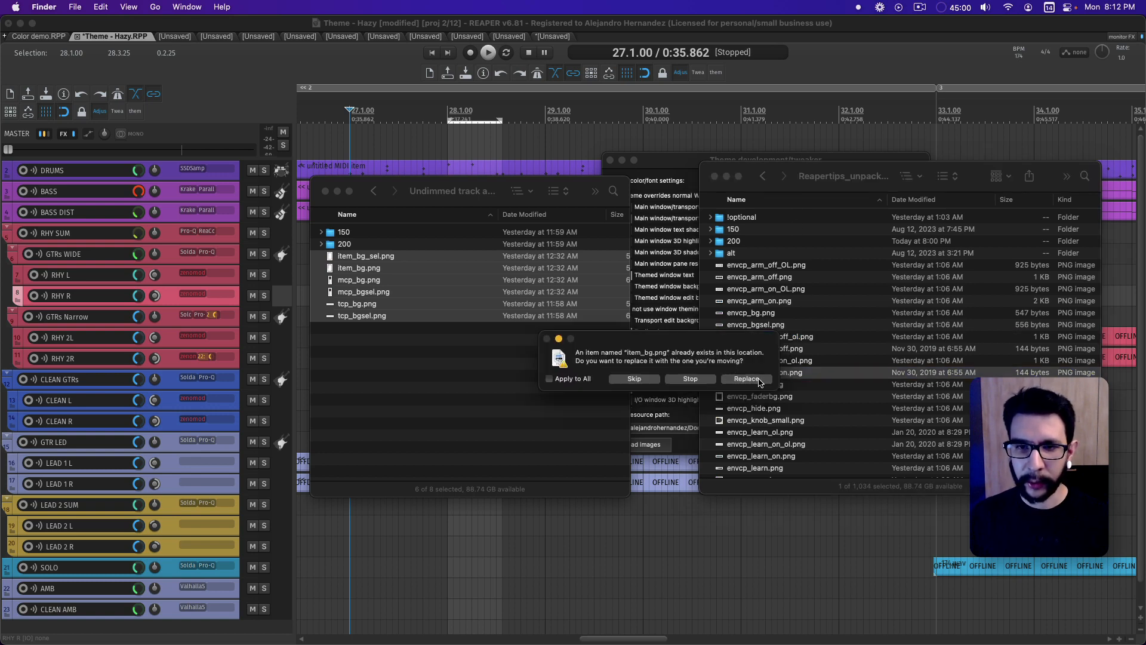
{"action": "left_click", "coordinate": [727, 380]}
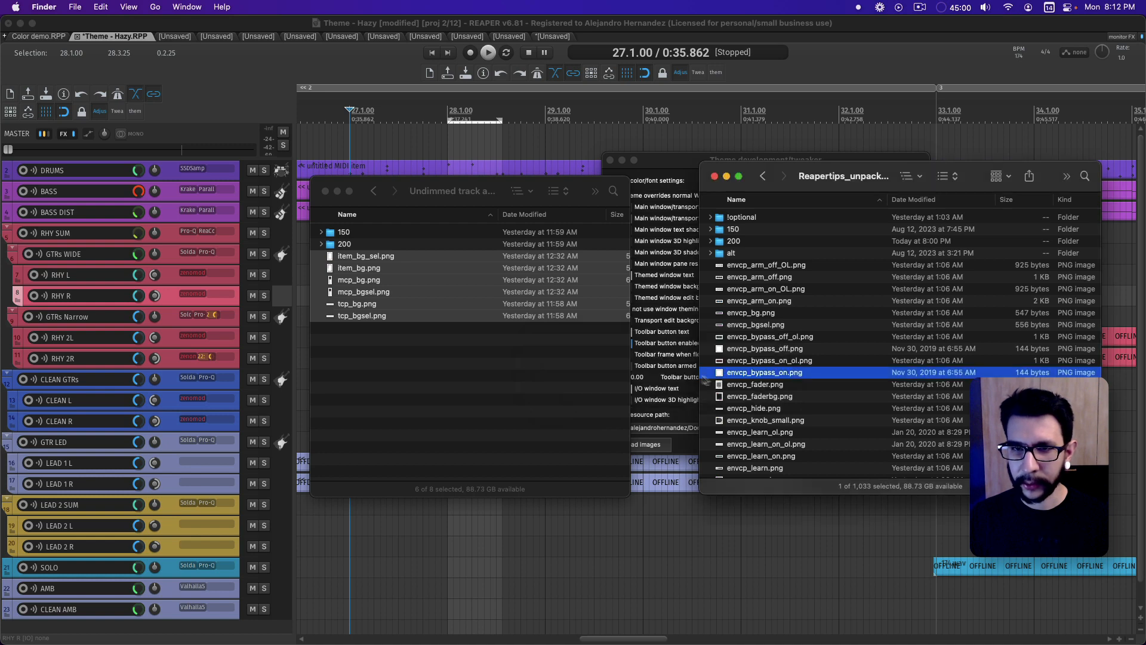
Step: Switch to REAPER, reload the theme images, and close the theme tweaker
{"action": "left_click", "coordinate": [677, 172]}
{"action": "left_click", "coordinate": [648, 445]}
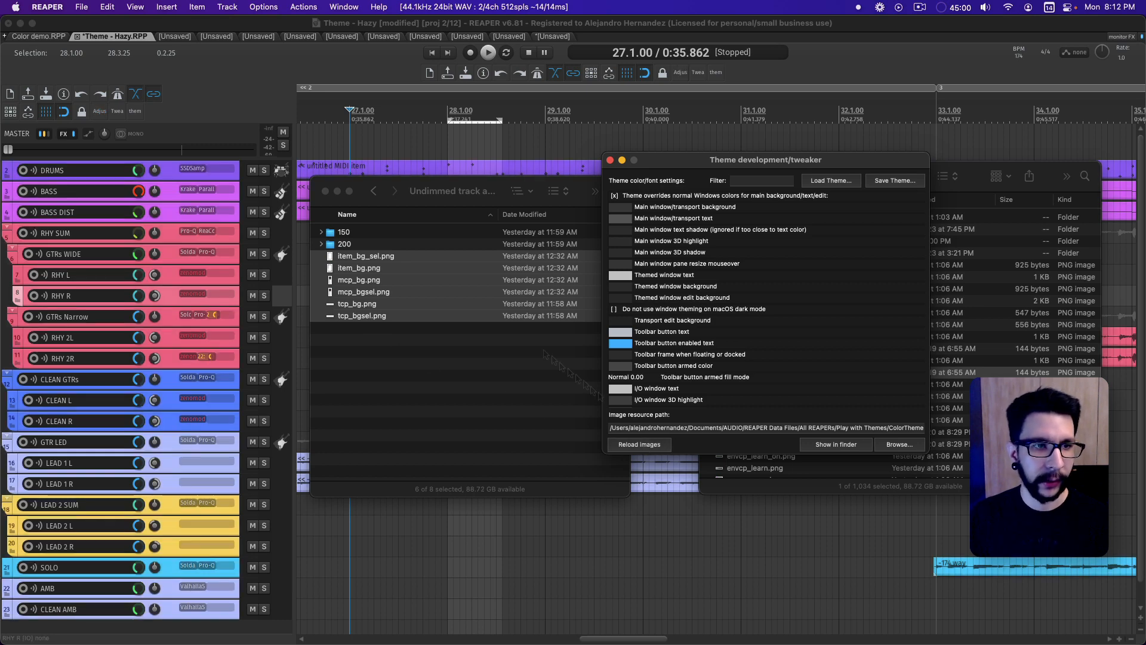
{"action": "left_click", "coordinate": [417, 394]}
{"action": "left_click", "coordinate": [363, 402]}
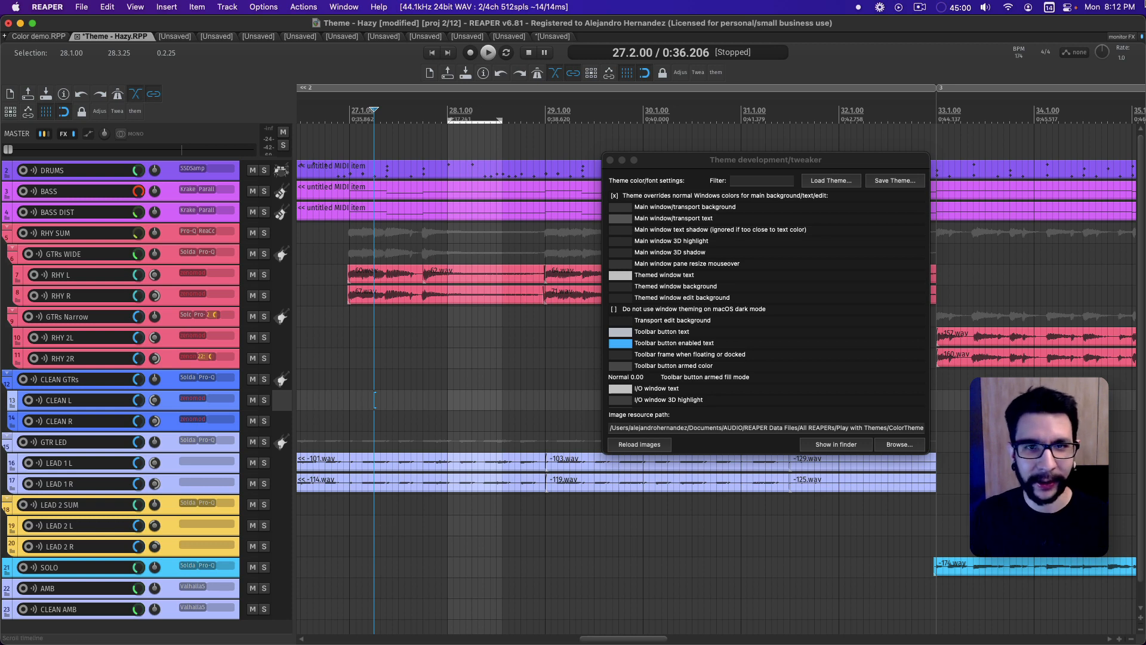
{"action": "left_click", "coordinate": [610, 160]}
Step: Examine the track and item backgrounds, comparing DRUMS through BASS DIST selected and deselected
{"action": "scroll", "coordinate": [508, 310], "scroll_direction": "down", "scroll_amount": 1}
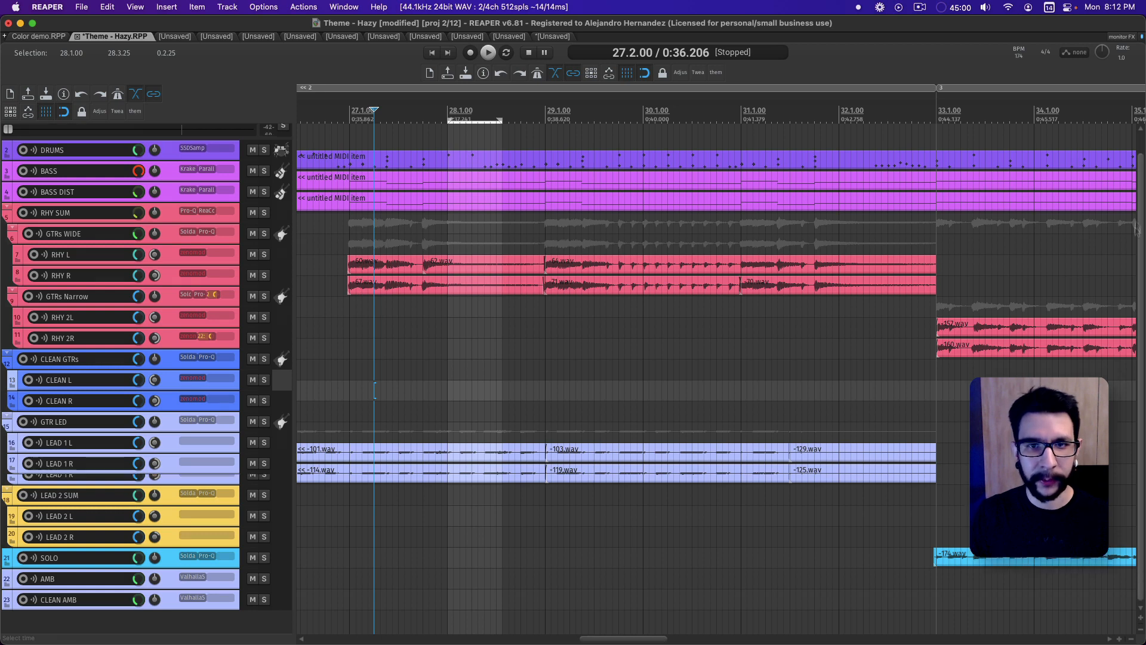
{"action": "scroll", "coordinate": [507, 311], "scroll_direction": "up", "scroll_amount": 1}
{"action": "left_click", "coordinate": [419, 400]}
{"action": "scroll", "coordinate": [538, 359], "scroll_direction": "left", "scroll_amount": 5}
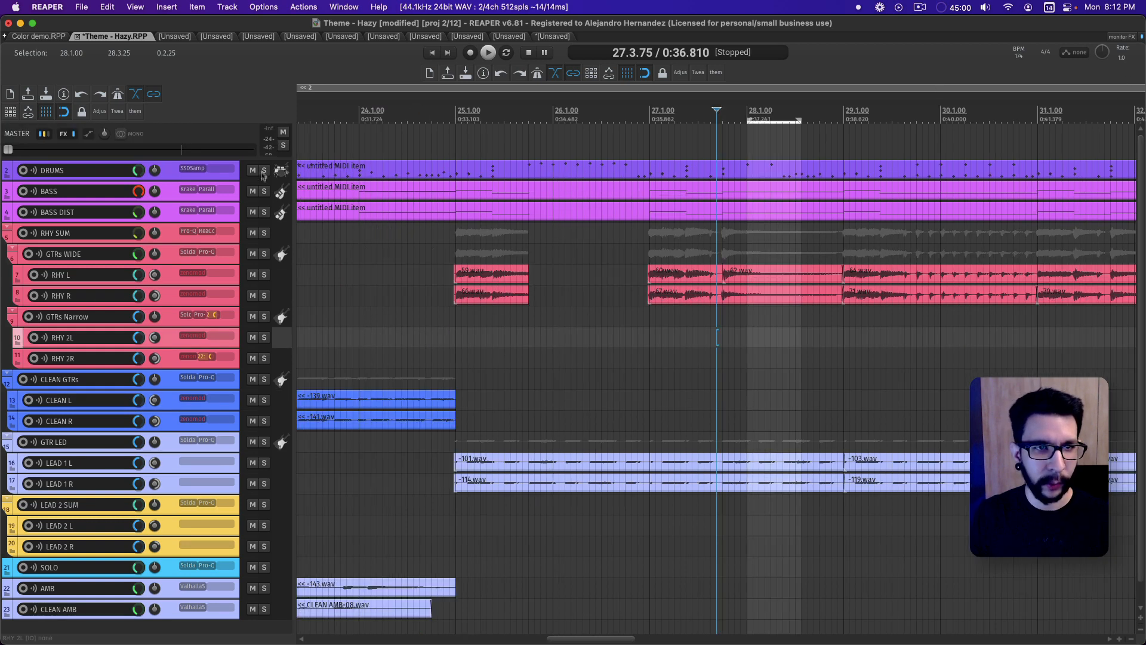
{"action": "left_click", "coordinate": [282, 203]}
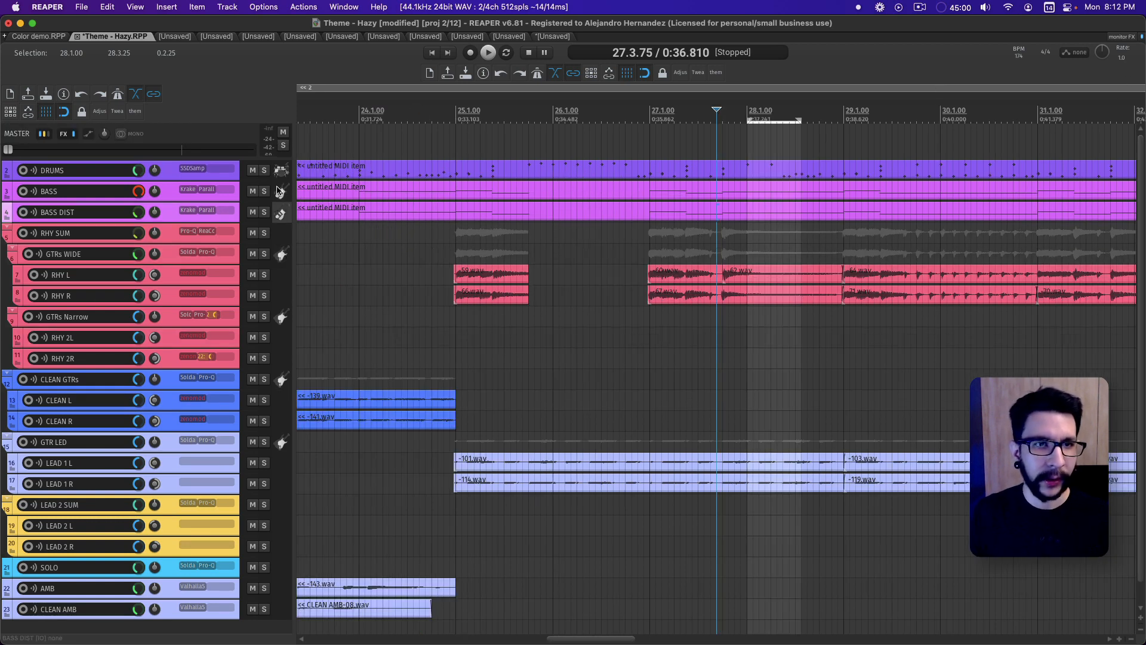
{"action": "left_click", "coordinate": [286, 169]}
{"action": "left_click", "coordinate": [287, 216], "text": "shift"}
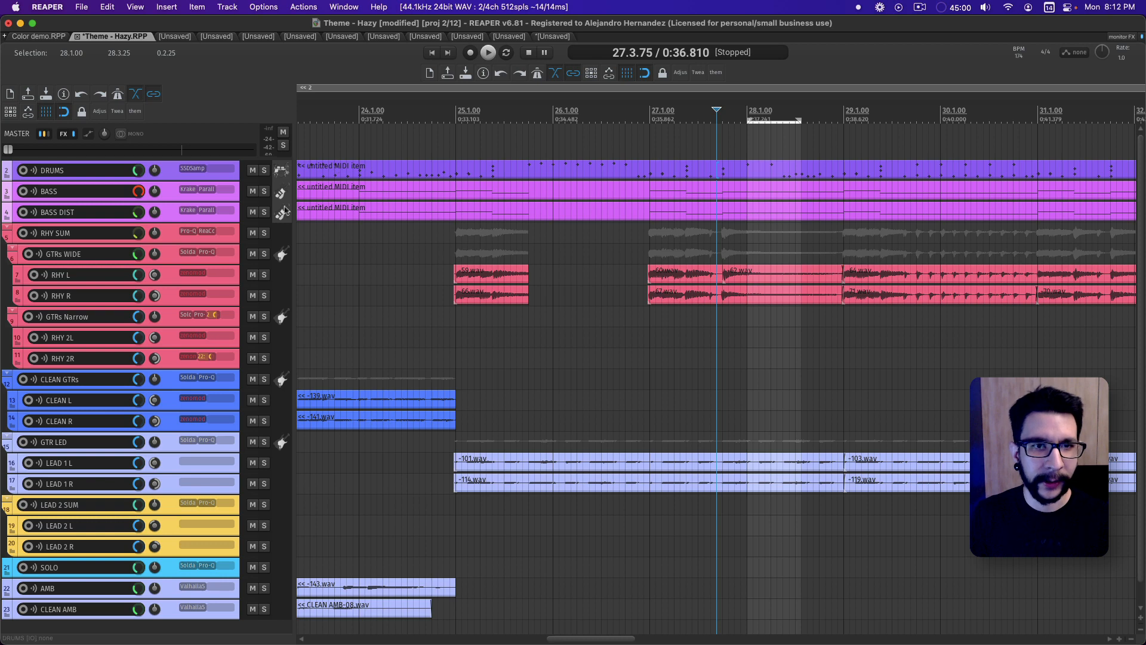
{"action": "left_click", "coordinate": [310, 255]}
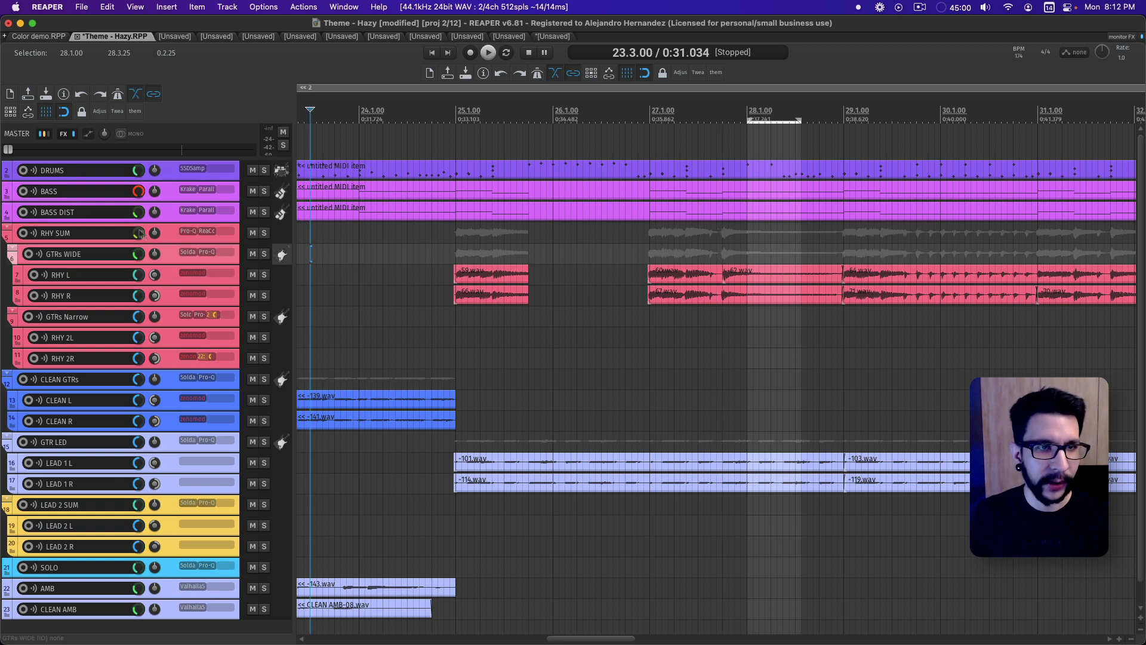
Step: Widen the track panel and assign the Alt TCP (Solid) track panel layout to all tracks from DRUMS to CLEAN AMB
{"action": "left_click_drag", "start_coordinate": [291, 211], "coordinate": [386, 212]}
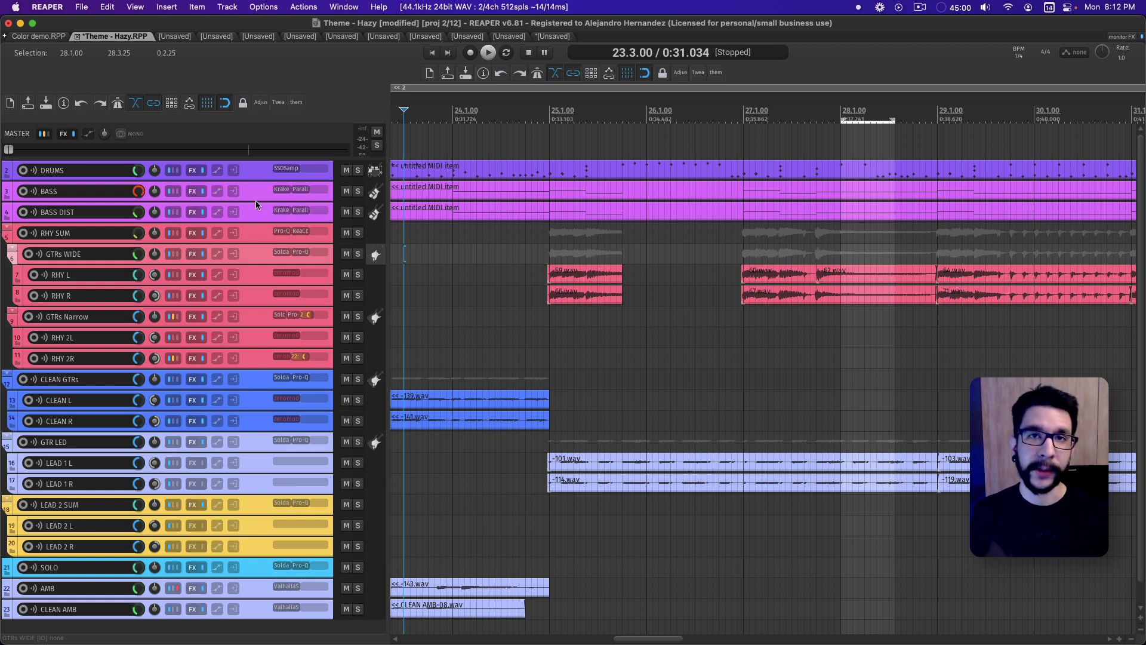
{"action": "left_click", "coordinate": [254, 175]}
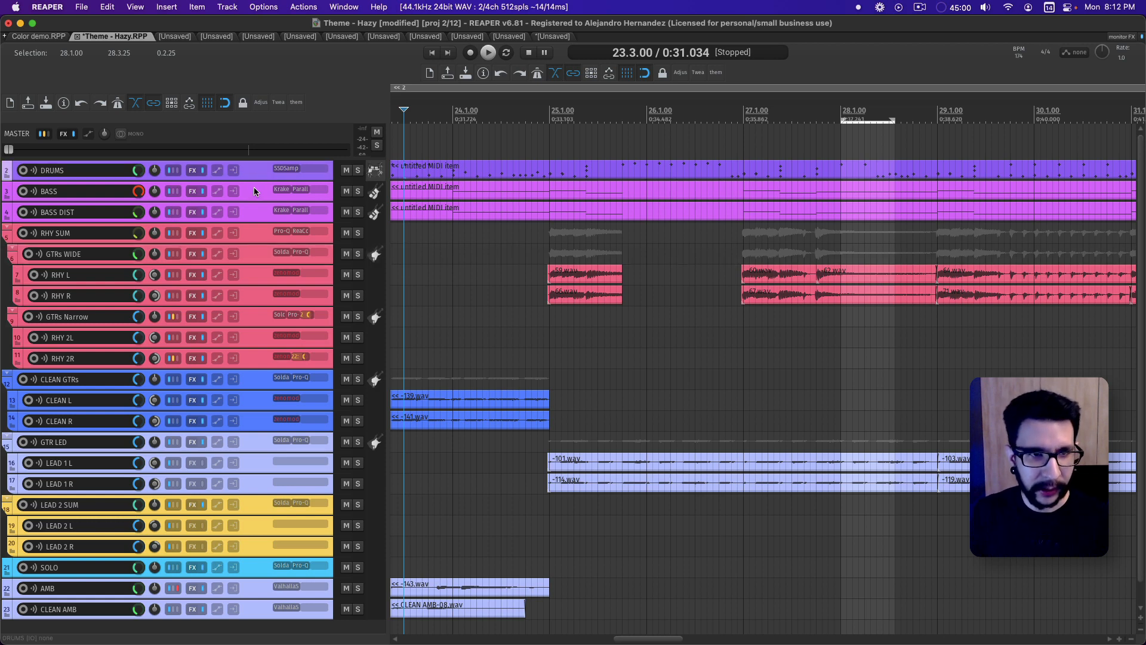
{"action": "scroll", "coordinate": [243, 393], "scroll_direction": "down", "scroll_amount": 2}
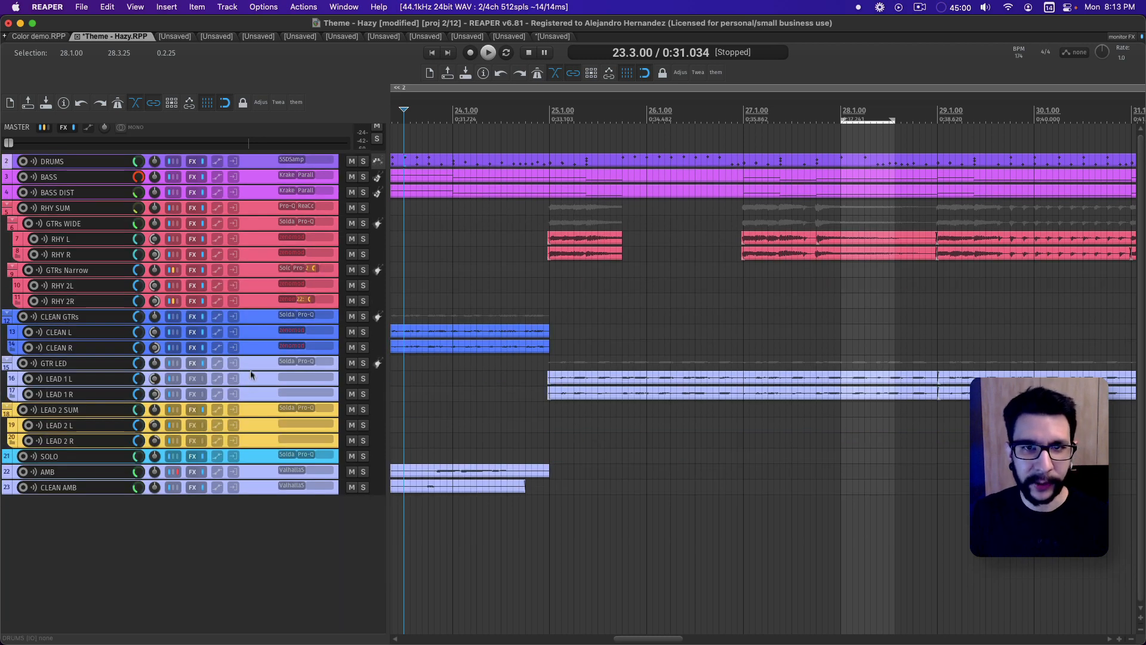
{"action": "right_click", "coordinate": [262, 493]}
{"action": "mouse_move", "coordinate": [370, 605]}
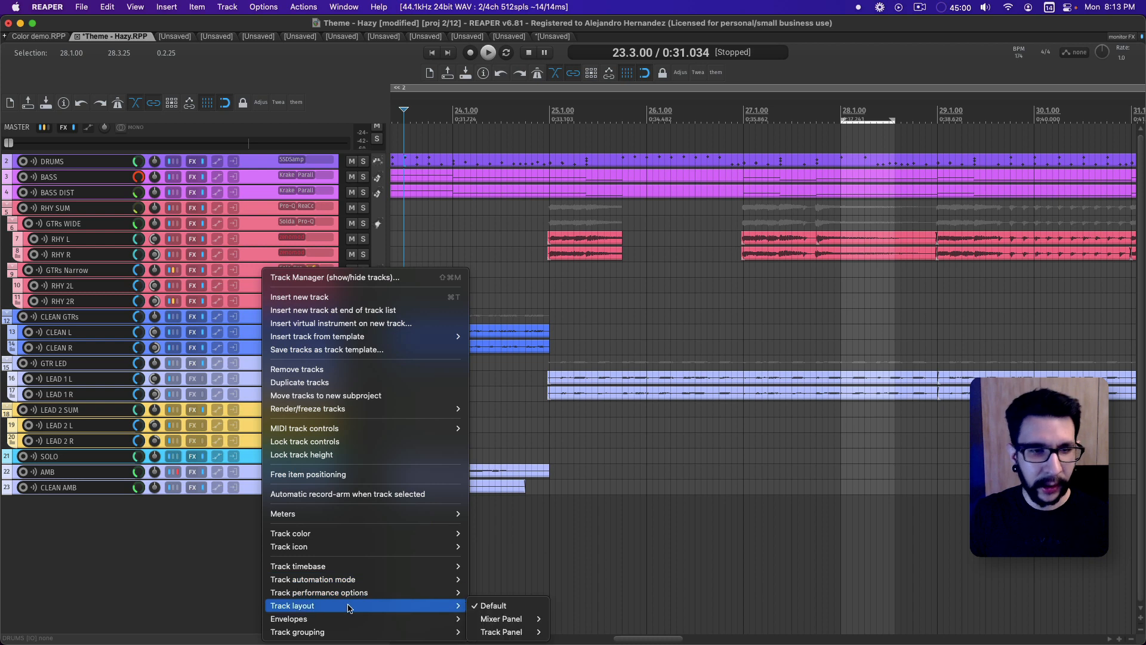
{"action": "mouse_move", "coordinate": [523, 620]}
{"action": "left_click", "coordinate": [159, 514]}
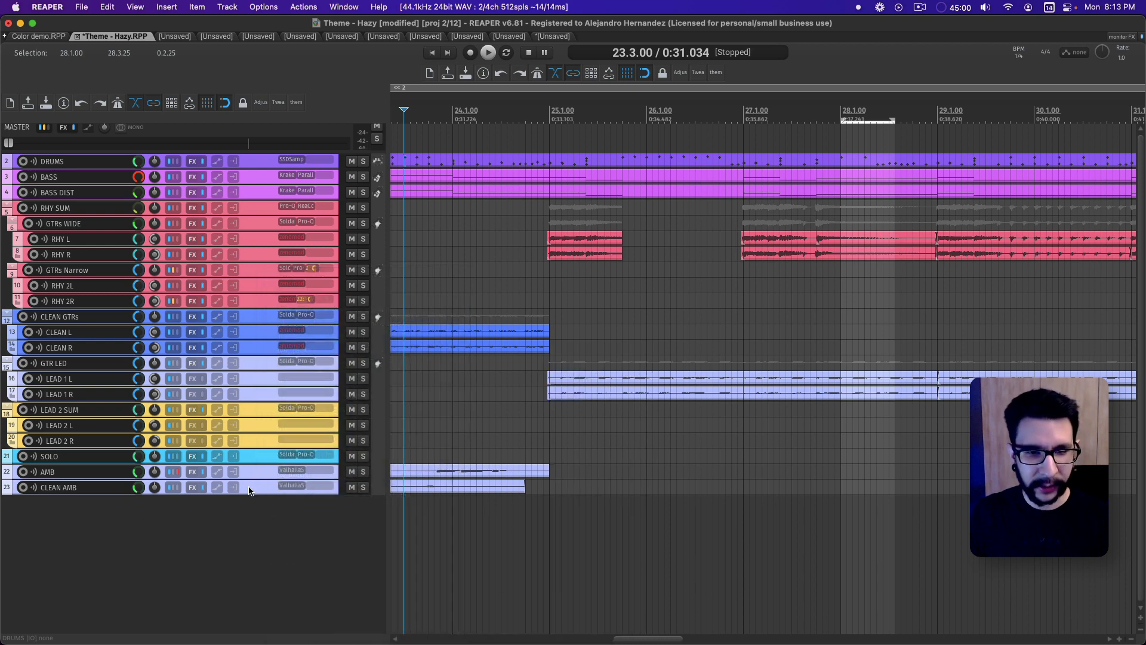
{"action": "right_click", "coordinate": [250, 490]}
{"action": "mouse_move", "coordinate": [365, 605]}
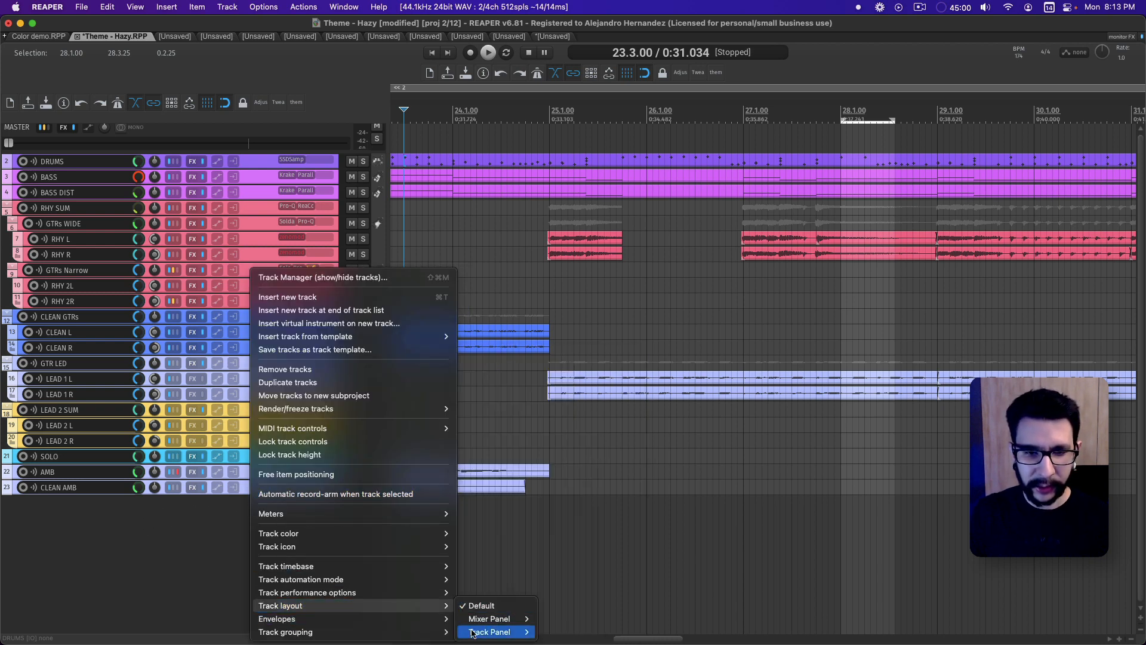
{"action": "mouse_move", "coordinate": [473, 632]}
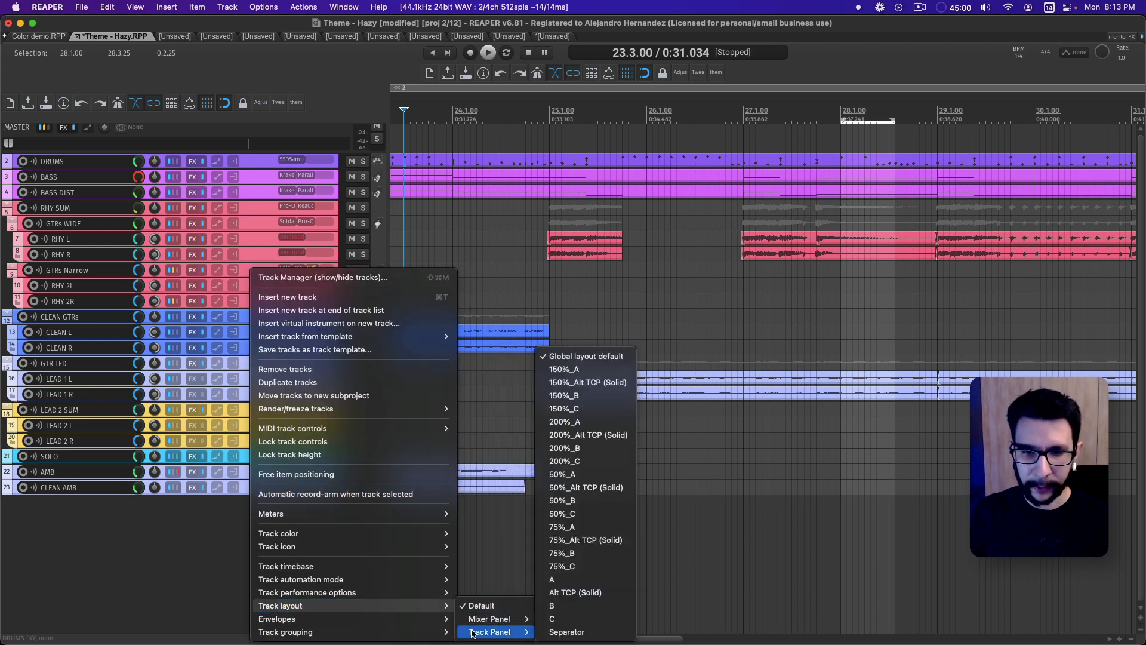
{"action": "left_click", "coordinate": [584, 592]}
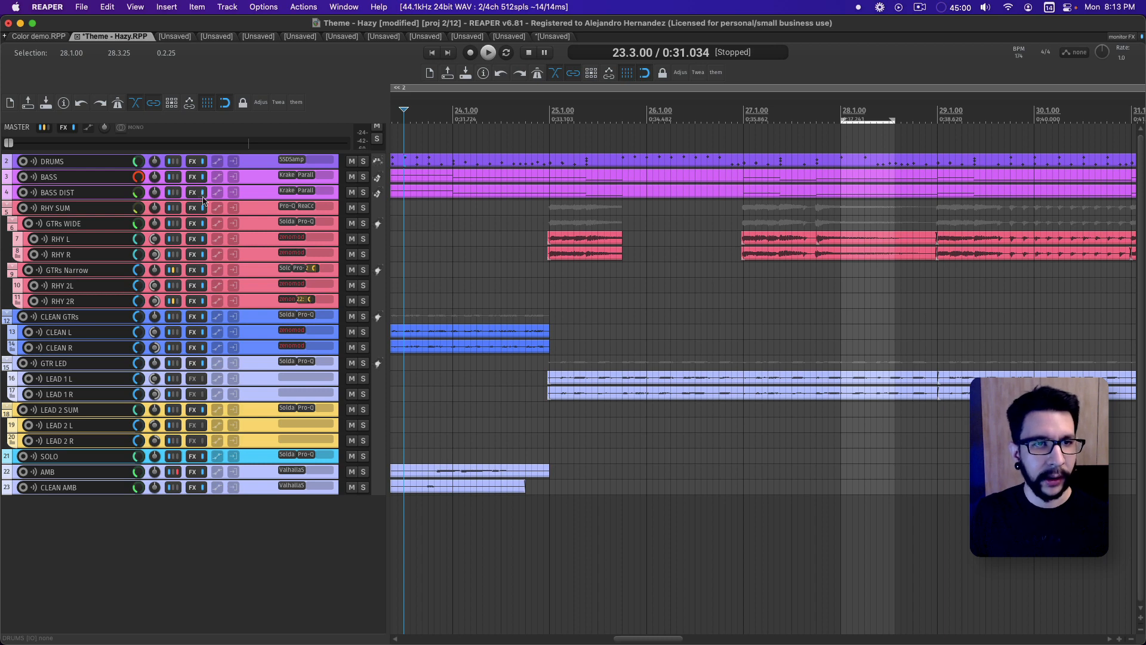
Step: Narrow the track panel and inspect the solid layout on the guitar tracks at larger track heights
{"action": "scroll", "coordinate": [275, 287], "scroll_direction": "up", "scroll_amount": 3}
{"action": "scroll", "coordinate": [276, 288], "scroll_direction": "up", "scroll_amount": 2}
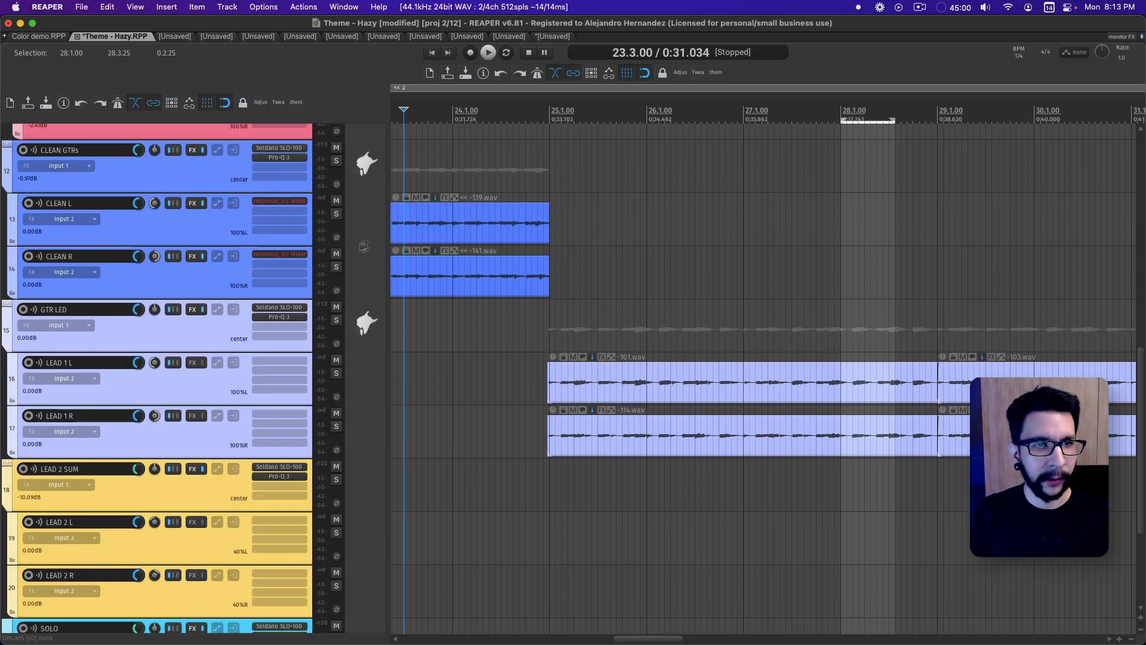
{"action": "left_click_drag", "start_coordinate": [387, 235], "coordinate": [340, 231]}
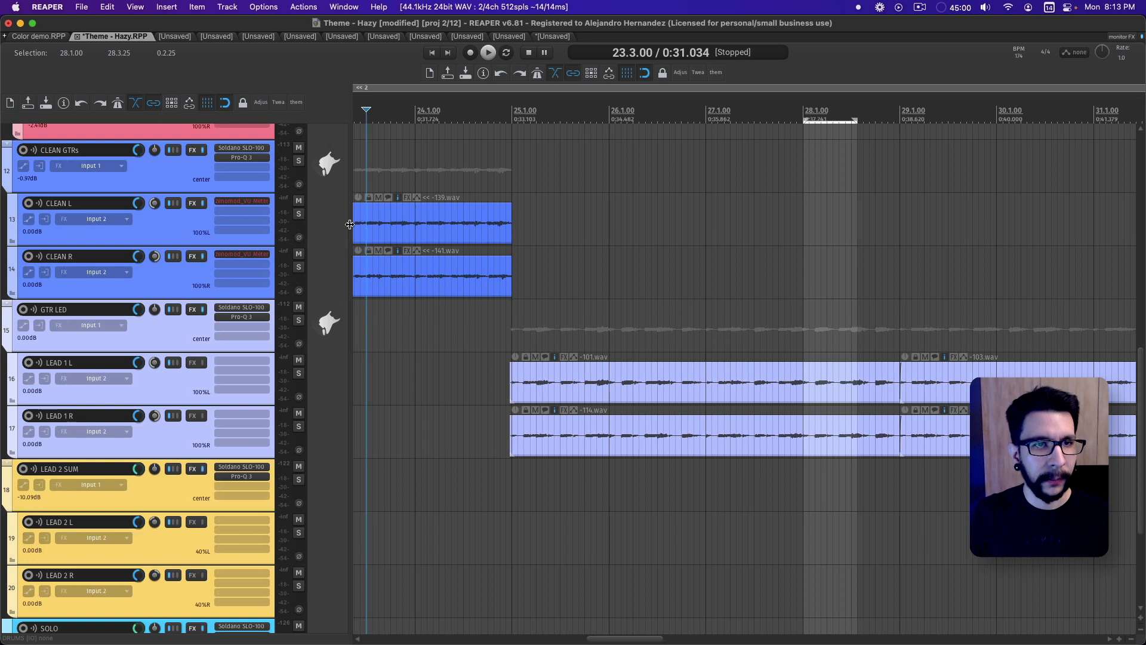
{"action": "key", "text": "Left"}
{"action": "left_click", "coordinate": [333, 297]}
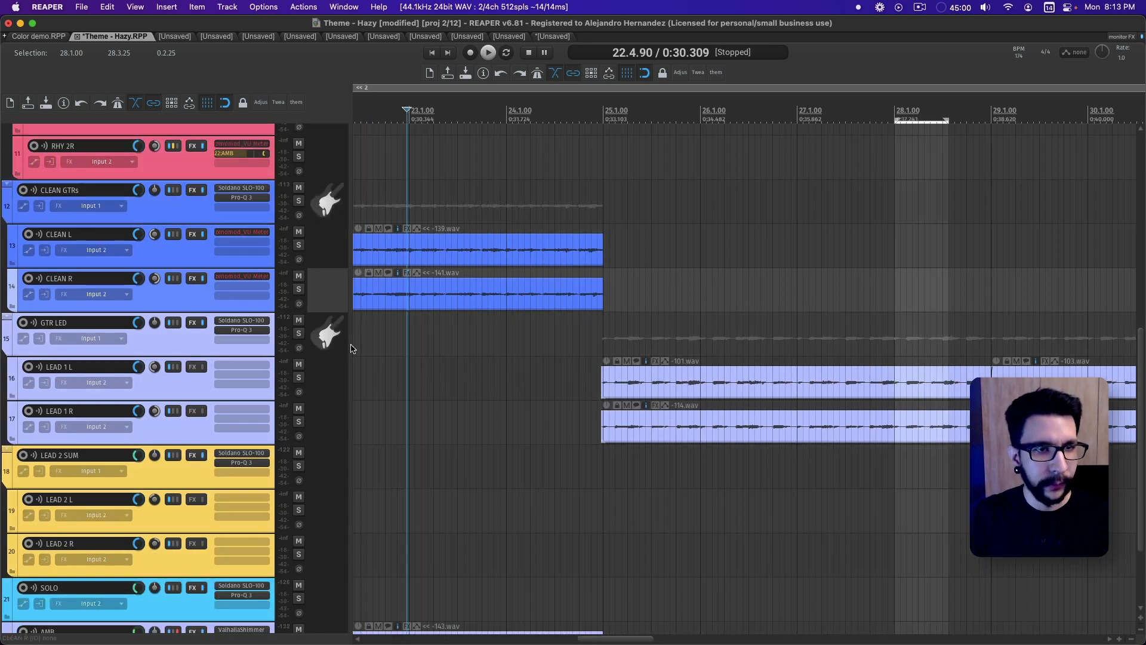
{"action": "scroll", "coordinate": [321, 317], "scroll_direction": "down", "scroll_amount": 4}
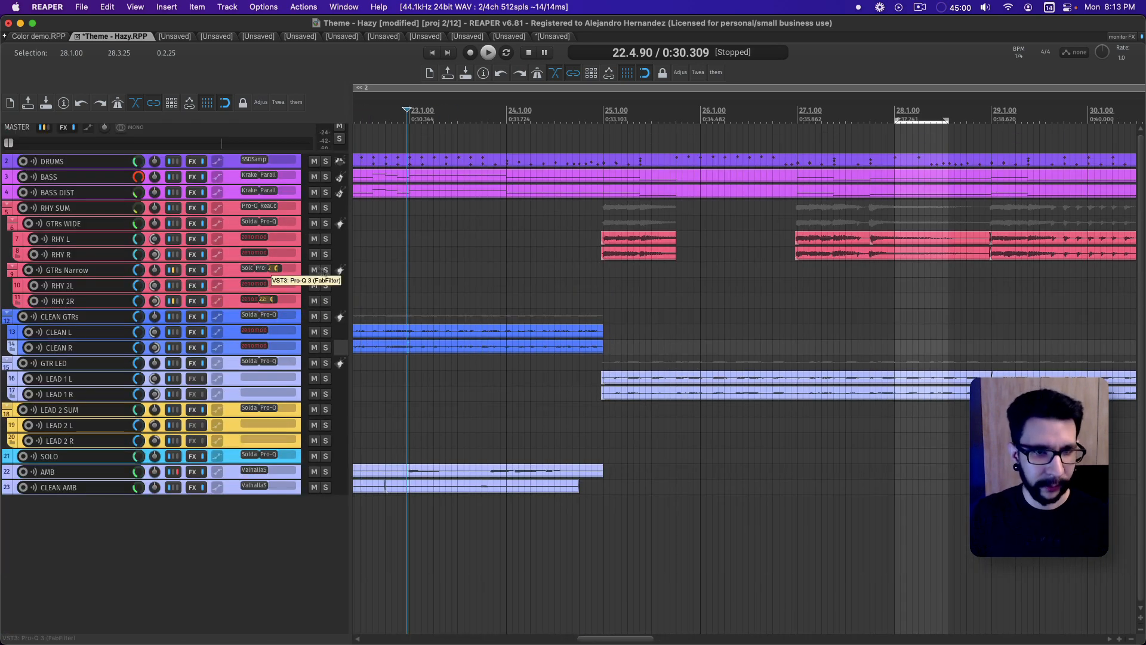
Step: Set a red custom color on all tracks from DRUMS to CLEAN AMB
{"action": "left_click", "coordinate": [337, 162]}
{"action": "left_click", "coordinate": [335, 488], "text": "shift"}
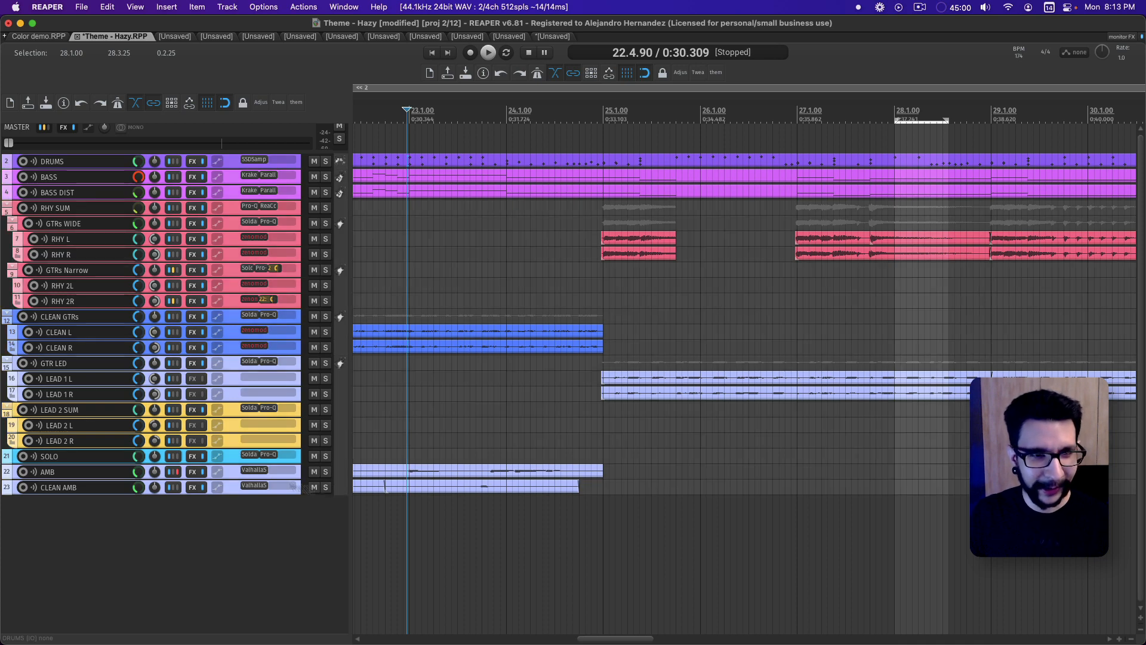
{"action": "right_click", "coordinate": [229, 491]}
{"action": "mouse_move", "coordinate": [258, 533]}
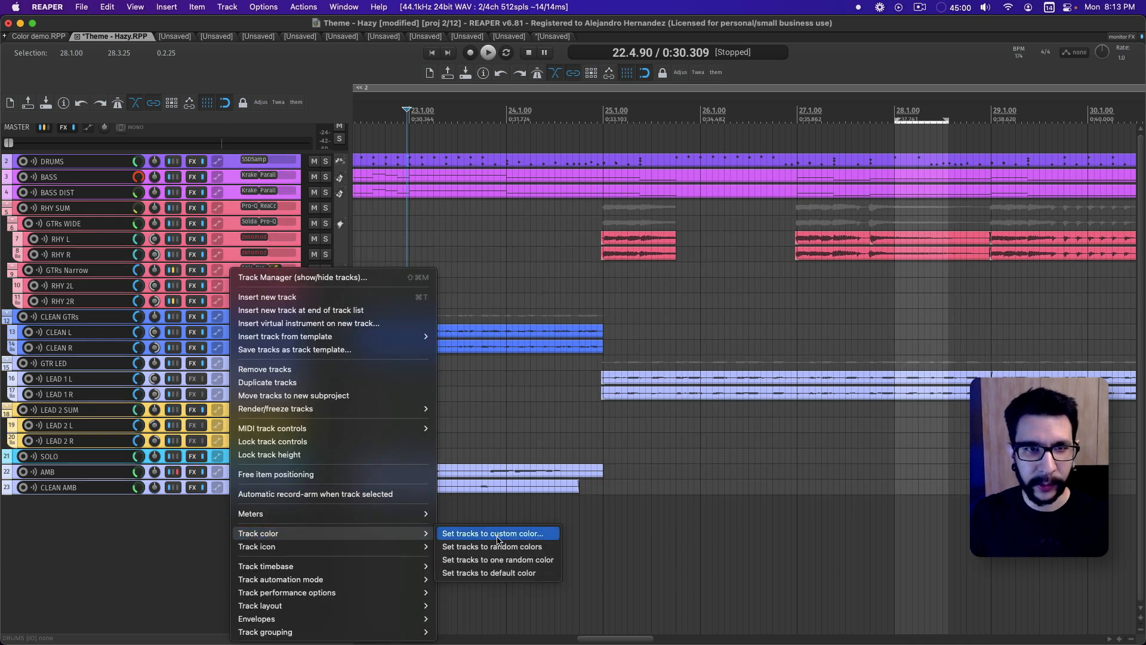
{"action": "left_click", "coordinate": [498, 536]}
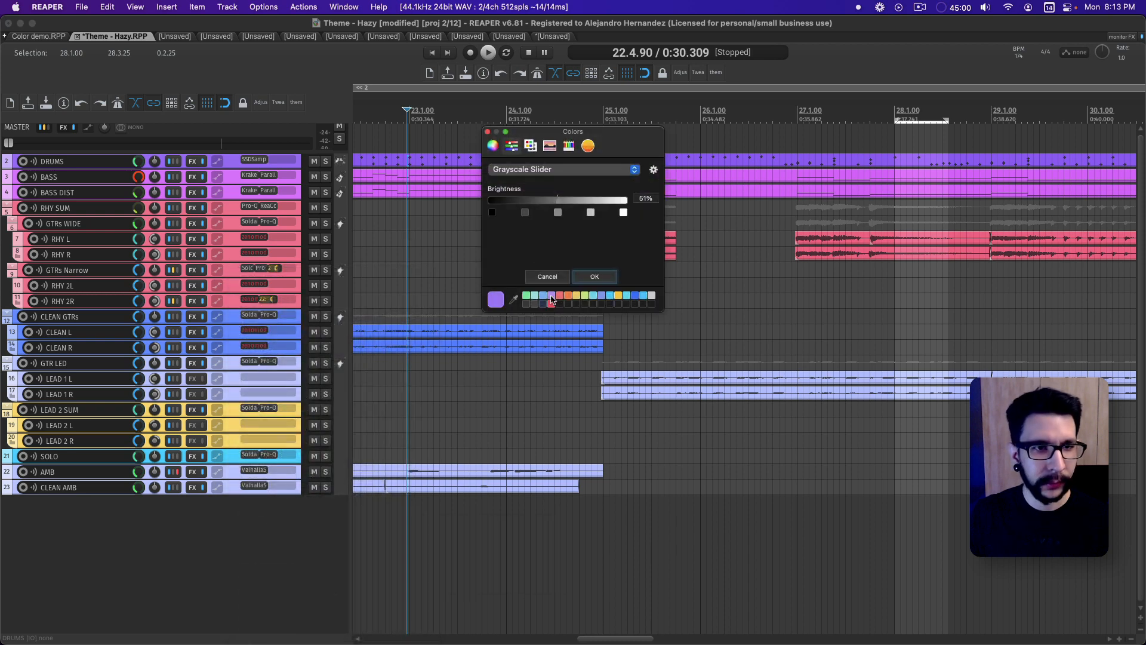
{"action": "left_click", "coordinate": [558, 297]}
{"action": "left_click", "coordinate": [591, 294]}
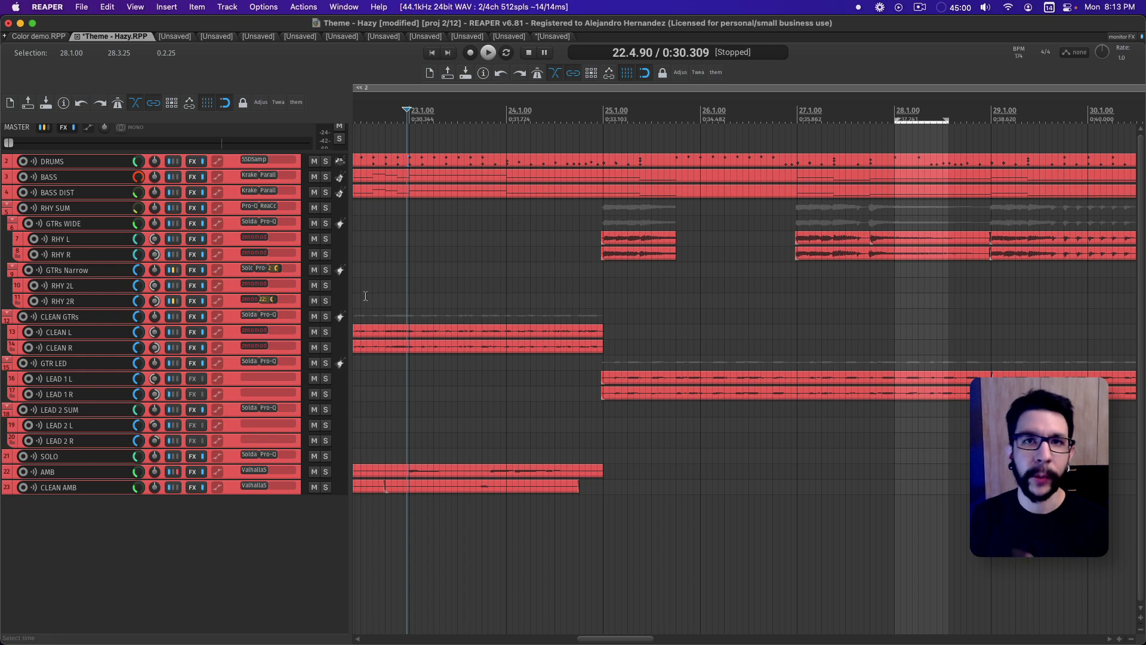
Step: Examine the red tracks in the solid layout, selecting GTRs Narrow, LEAD 2 SUM and DRUMS in turn
{"action": "left_click", "coordinate": [416, 270]}
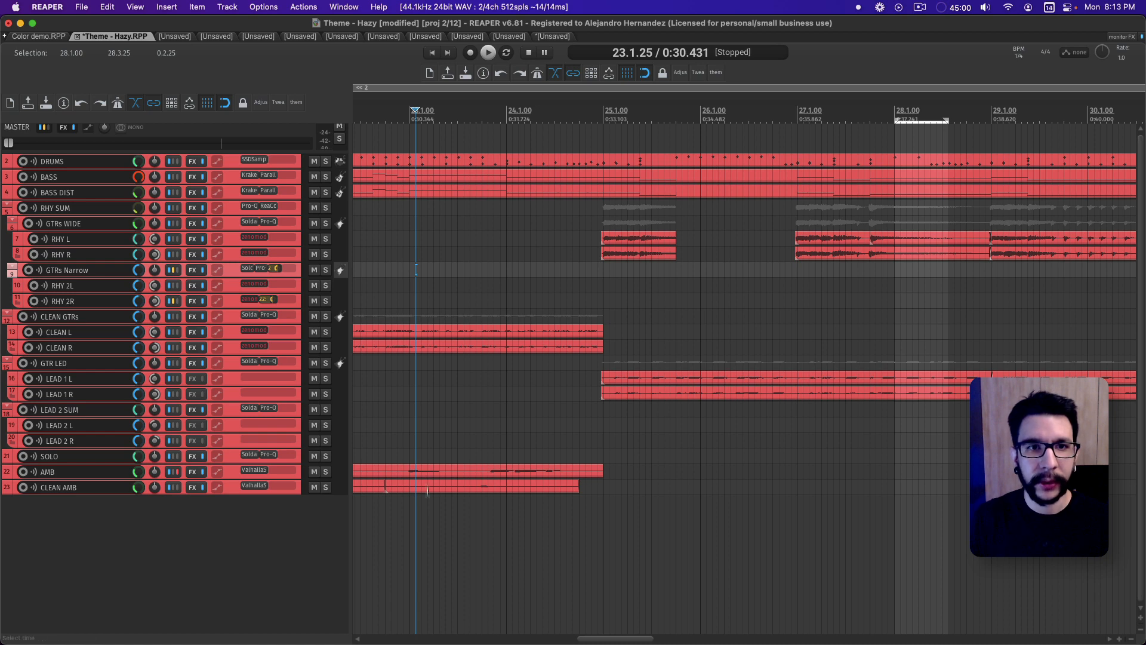
{"action": "left_click", "coordinate": [420, 404]}
{"action": "left_click", "coordinate": [396, 401]}
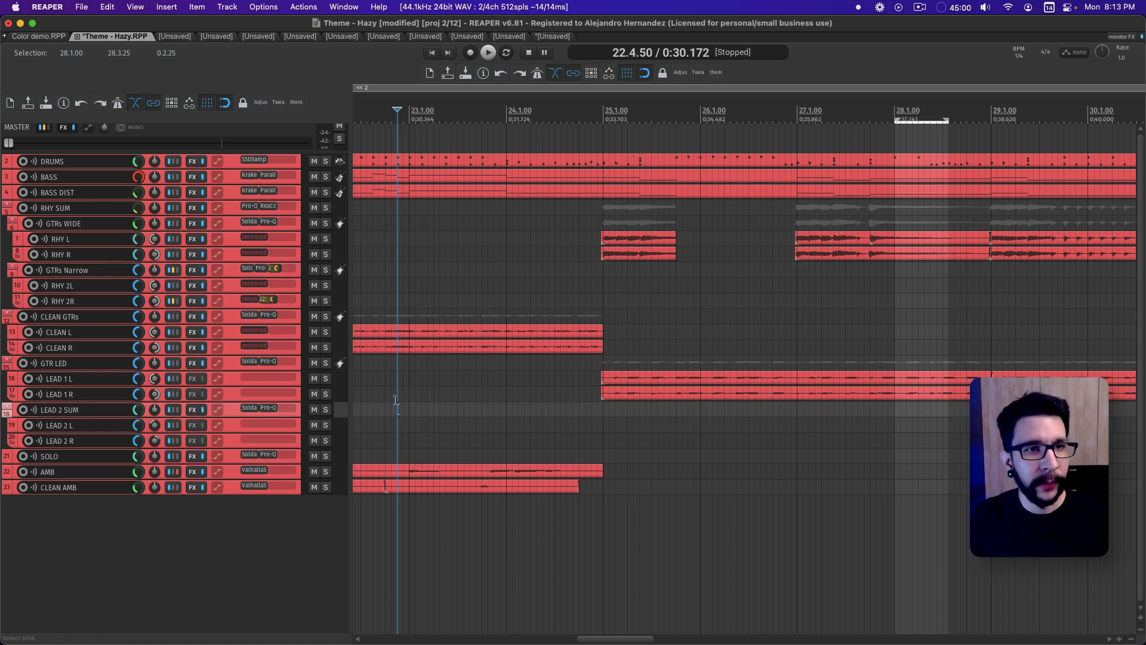
{"action": "left_click", "coordinate": [235, 162]}
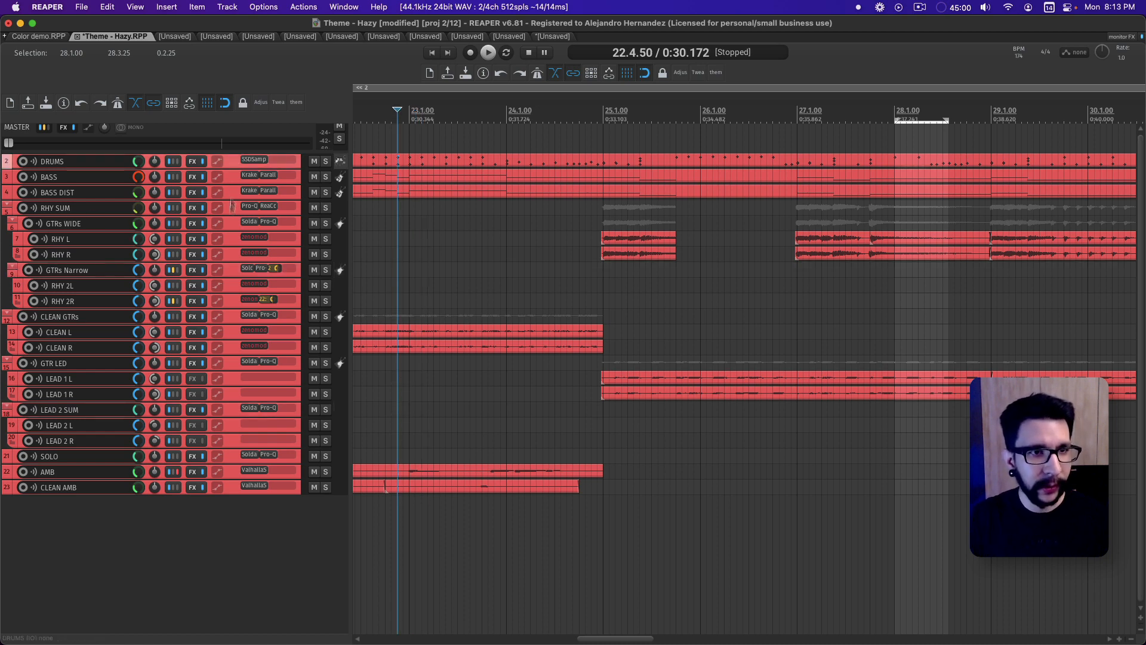
{"action": "scroll", "coordinate": [187, 244], "scroll_direction": "up", "scroll_amount": 5}
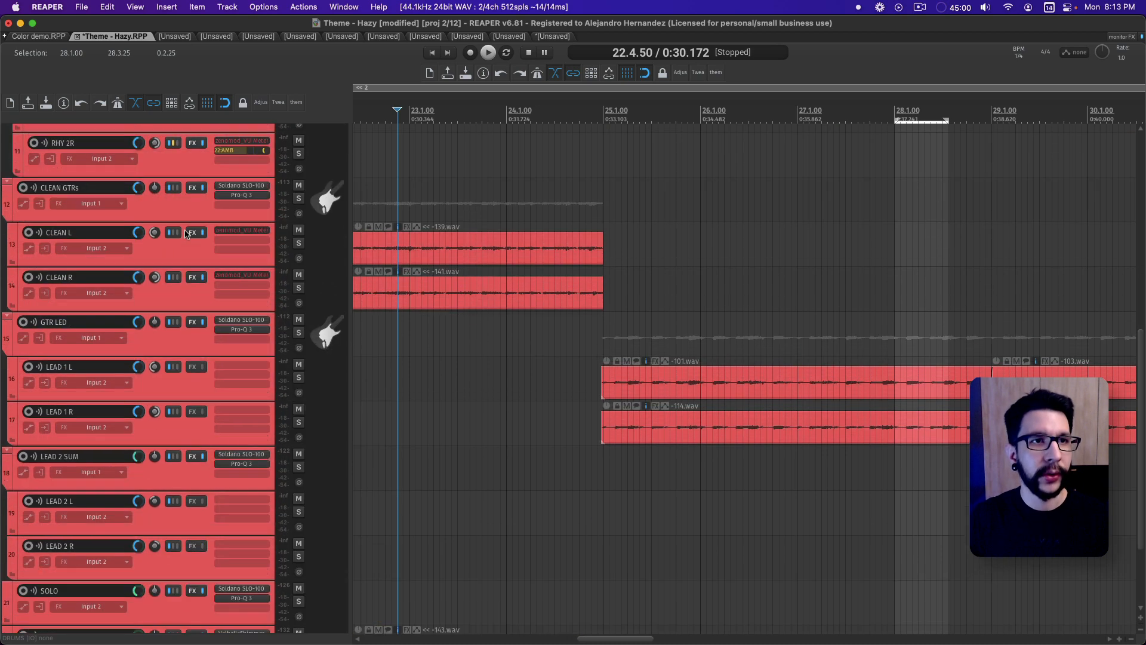
{"action": "scroll", "coordinate": [179, 216], "scroll_direction": "down", "scroll_amount": 5}
Step: Open the screenset layouts settings, float their window over the arrangement and enlarge it
{"action": "left_click", "coordinate": [135, 8]}
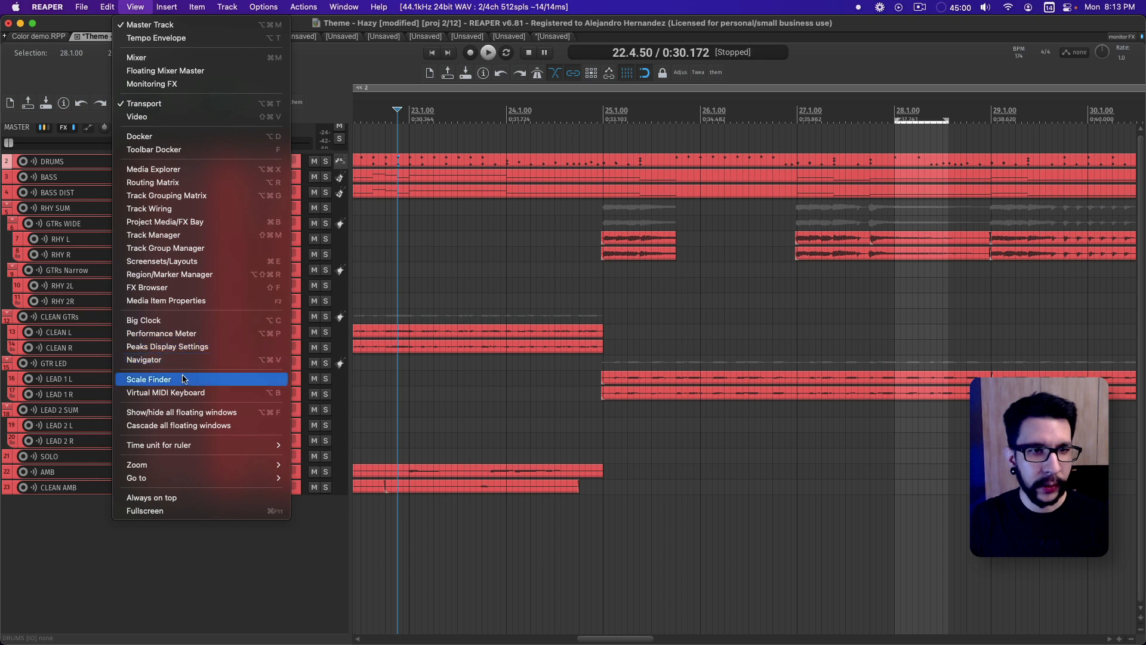
{"action": "left_click", "coordinate": [183, 263]}
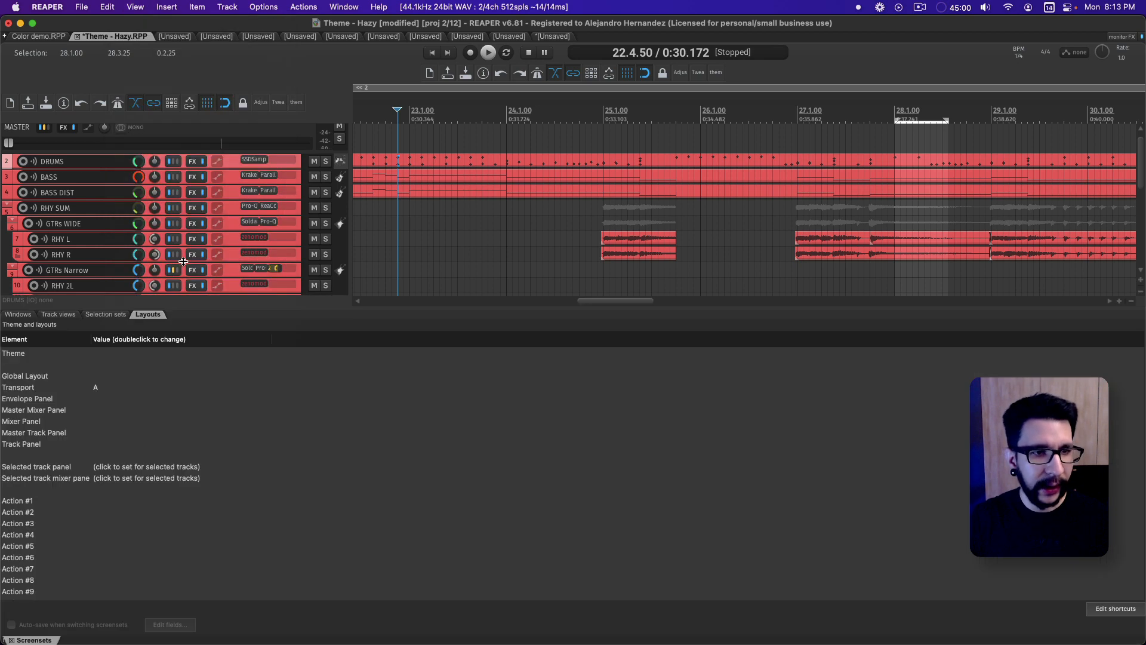
{"action": "left_click_drag", "start_coordinate": [4, 394], "coordinate": [400, 245]}
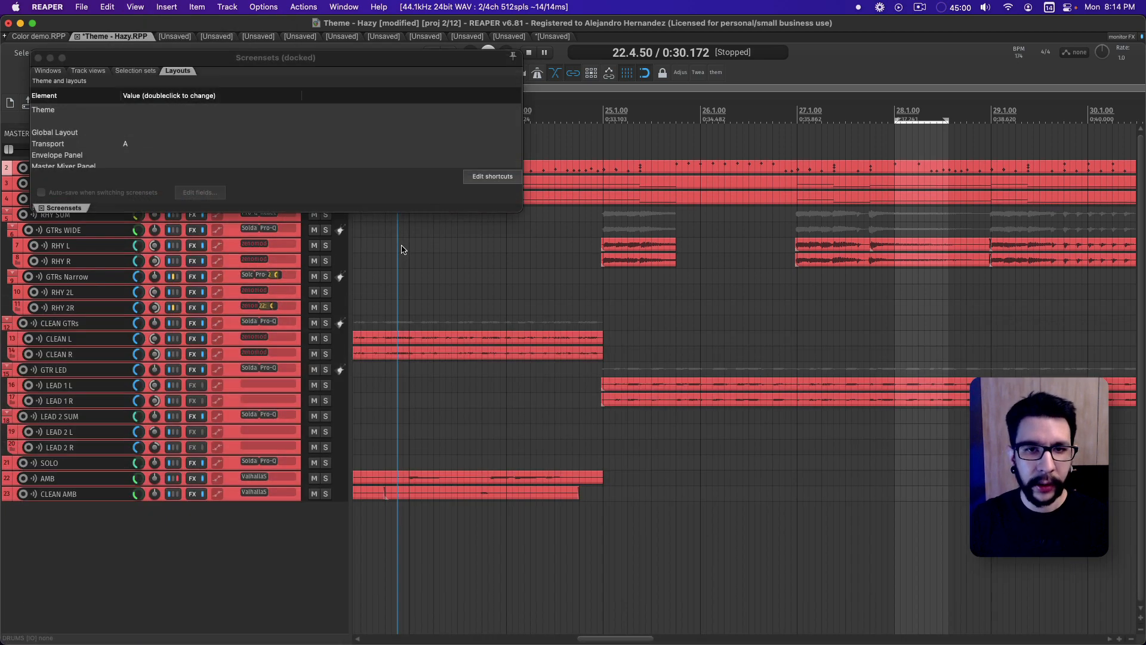
{"action": "left_click_drag", "start_coordinate": [288, 63], "coordinate": [476, 262]}
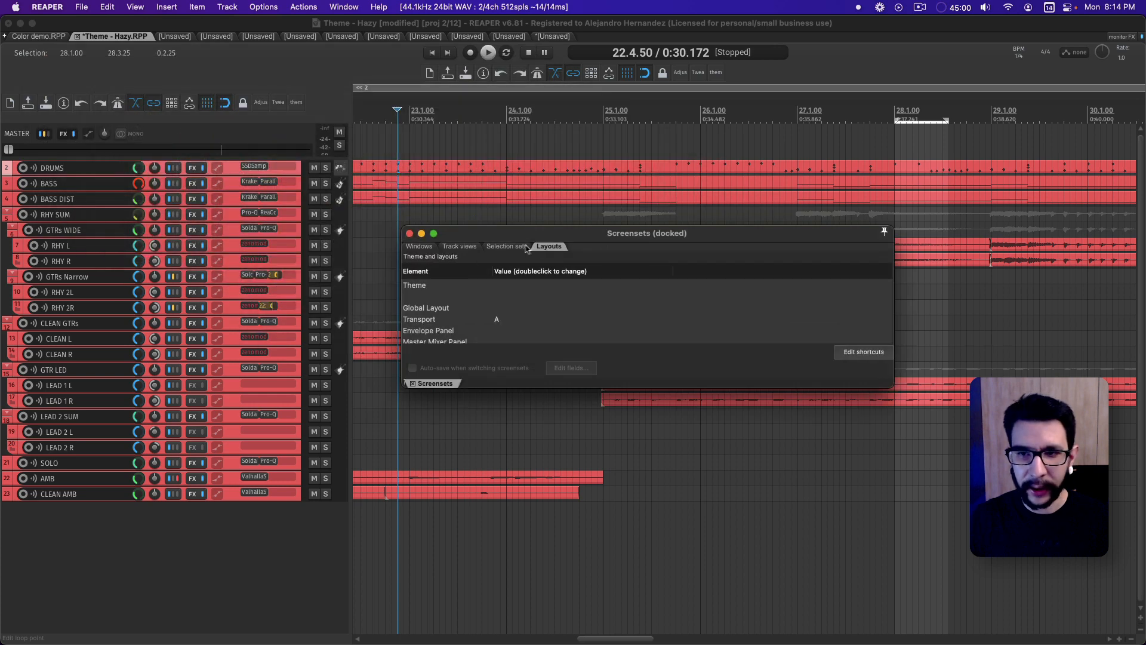
{"action": "left_click_drag", "start_coordinate": [892, 387], "coordinate": [854, 509]}
Step: Set the default Track Panel layout to Alt TCP (Solid)
{"action": "double_click", "coordinate": [484, 378]}
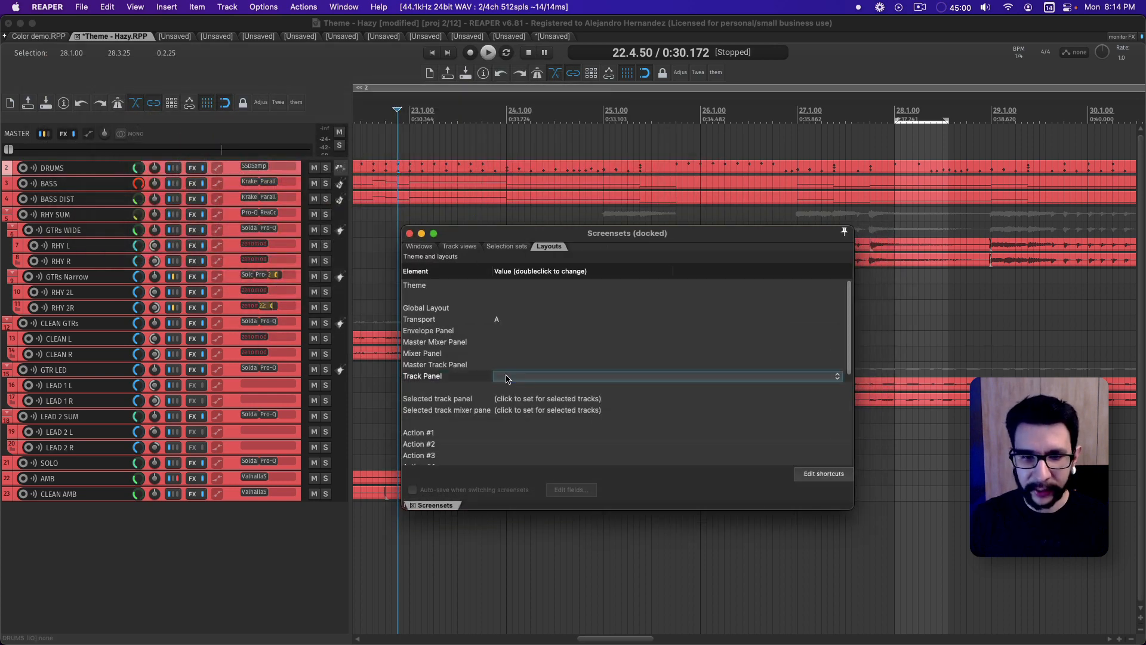
{"action": "left_click", "coordinate": [517, 379]}
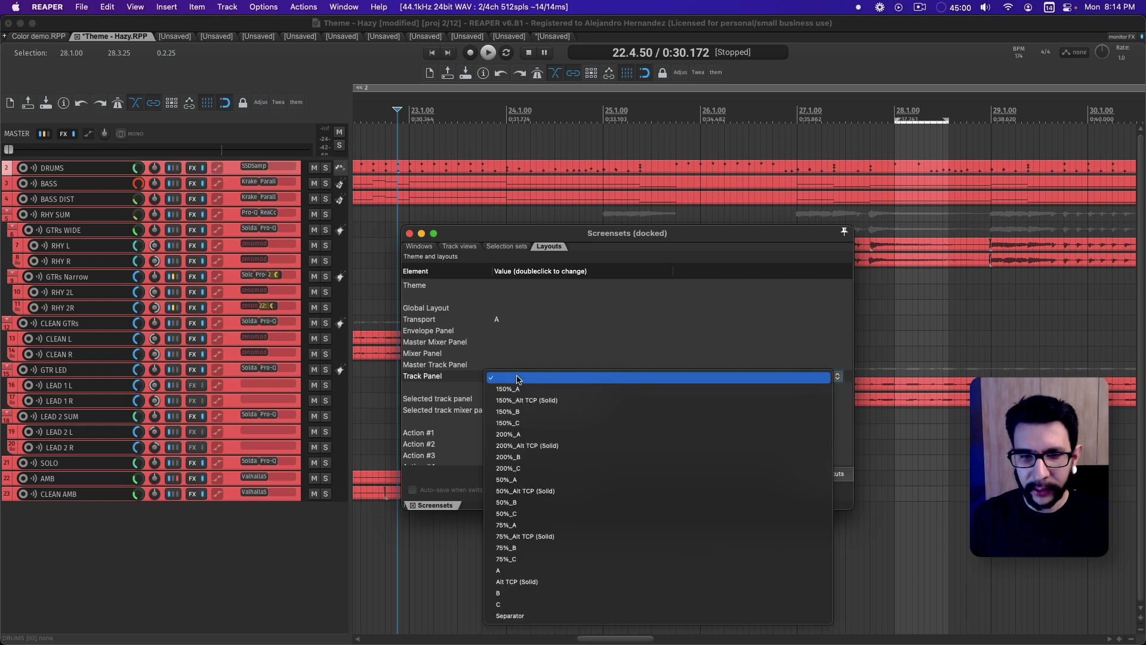
{"action": "left_click", "coordinate": [554, 584]}
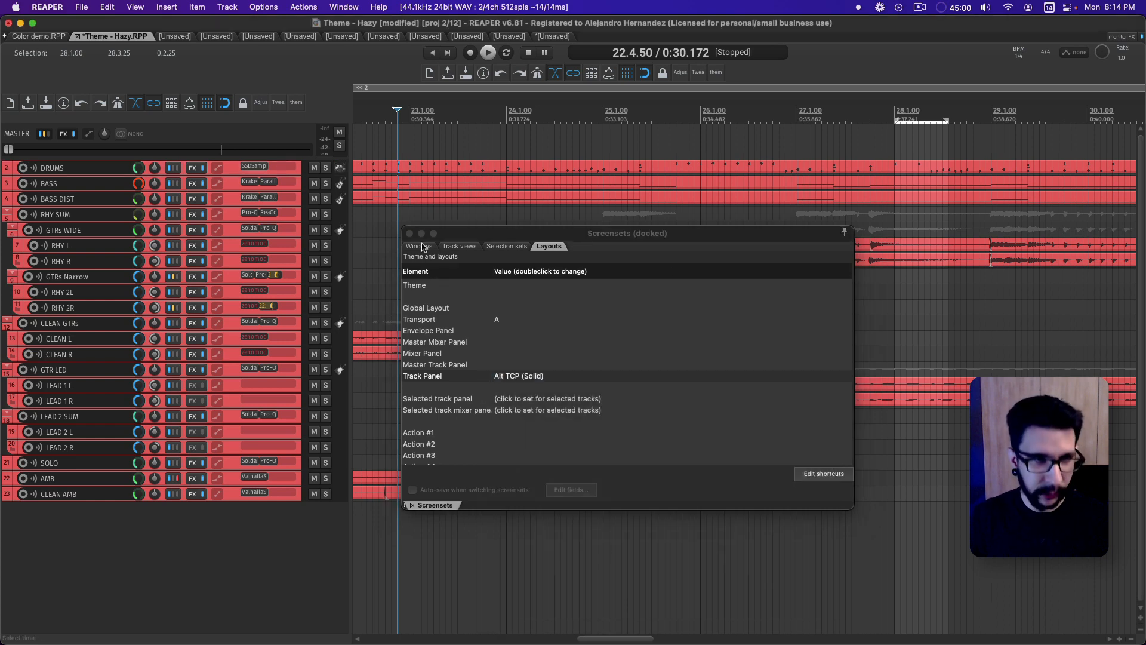
Step: Create a new project tab and add four tracks to test the default track panel layout
{"action": "key", "text": "super+t"}
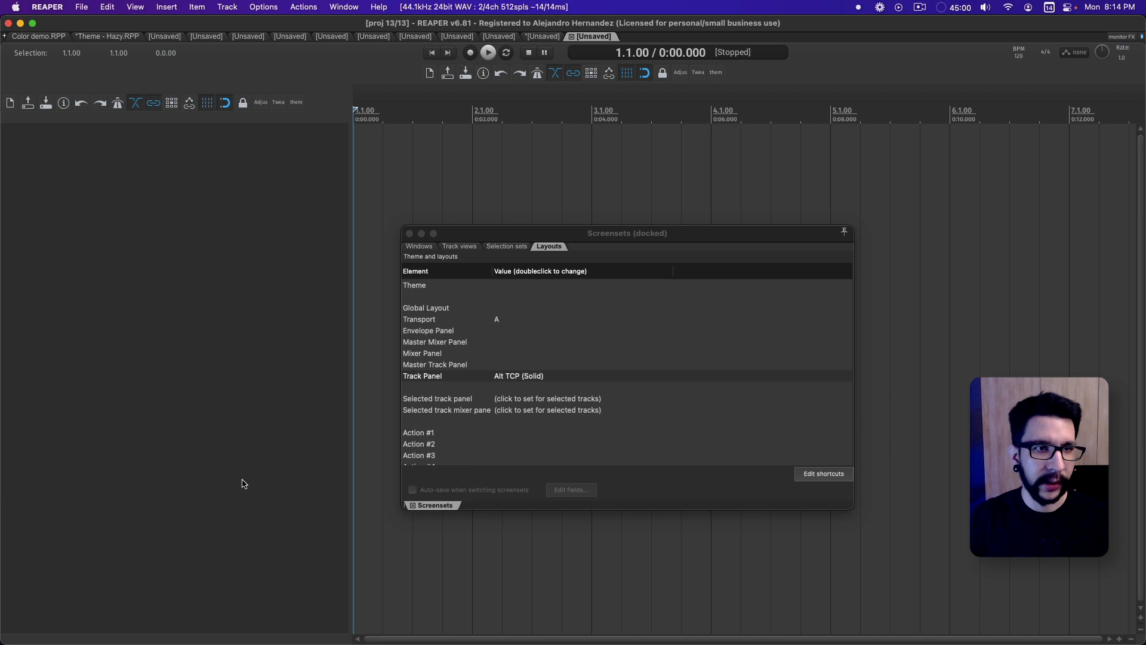
{"action": "key", "text": "super+t"}
{"action": "key", "text": "super+t"}
{"action": "key", "text": "super+t"}
{"action": "key", "text": "super+t"}
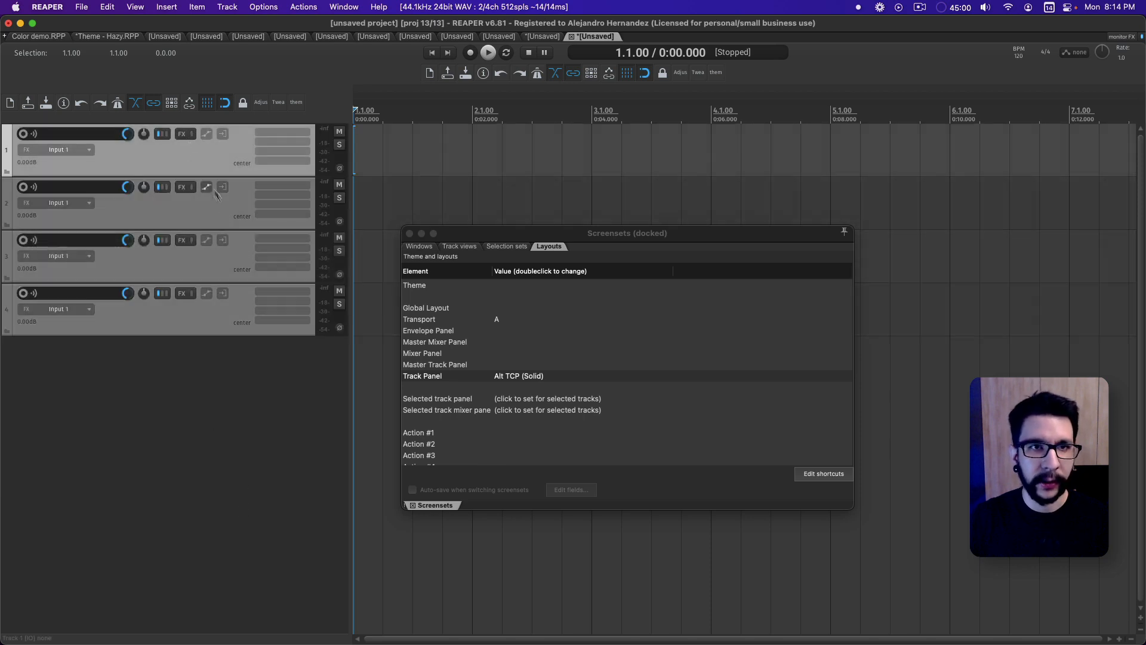
Step: Check the track panels in the Color demo and Theme - Hazy projects, and close the Screensets window
{"action": "left_click", "coordinate": [105, 37]}
{"action": "left_click", "coordinate": [57, 36]}
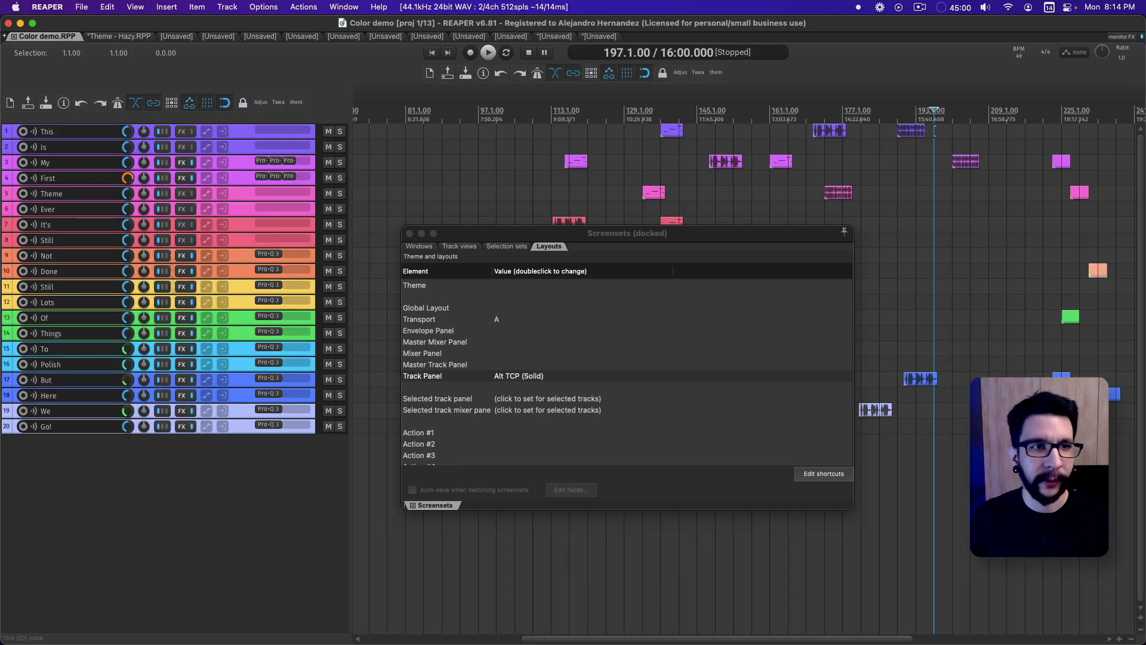
{"action": "left_click", "coordinate": [113, 39]}
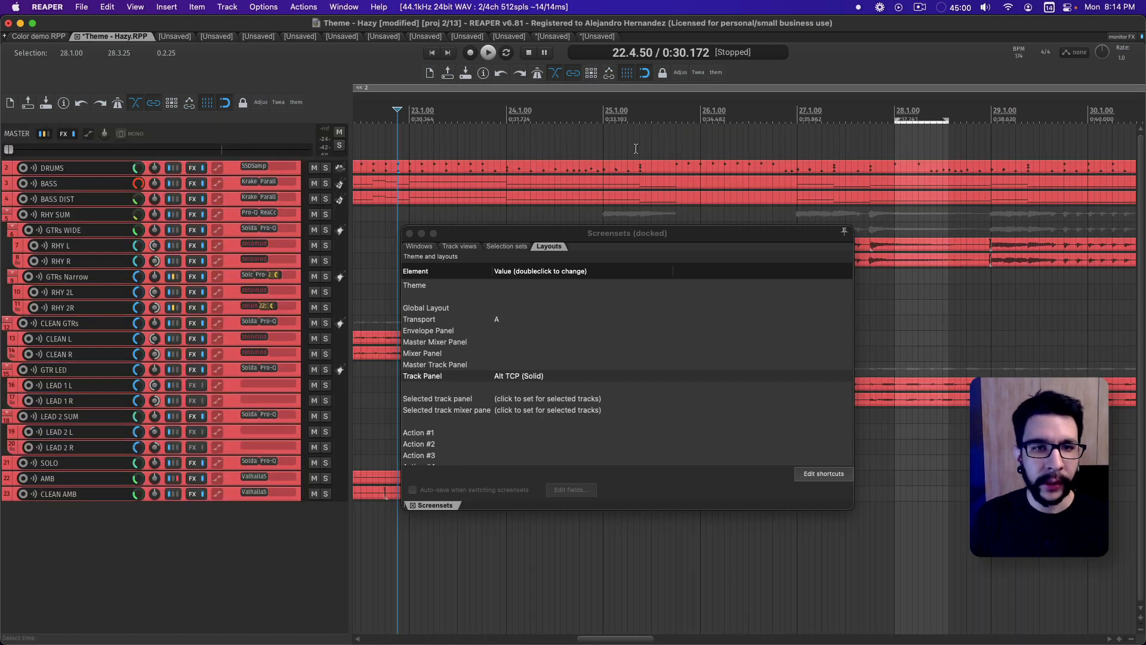
{"action": "left_click", "coordinate": [410, 234]}
{"action": "left_click", "coordinate": [415, 275]}
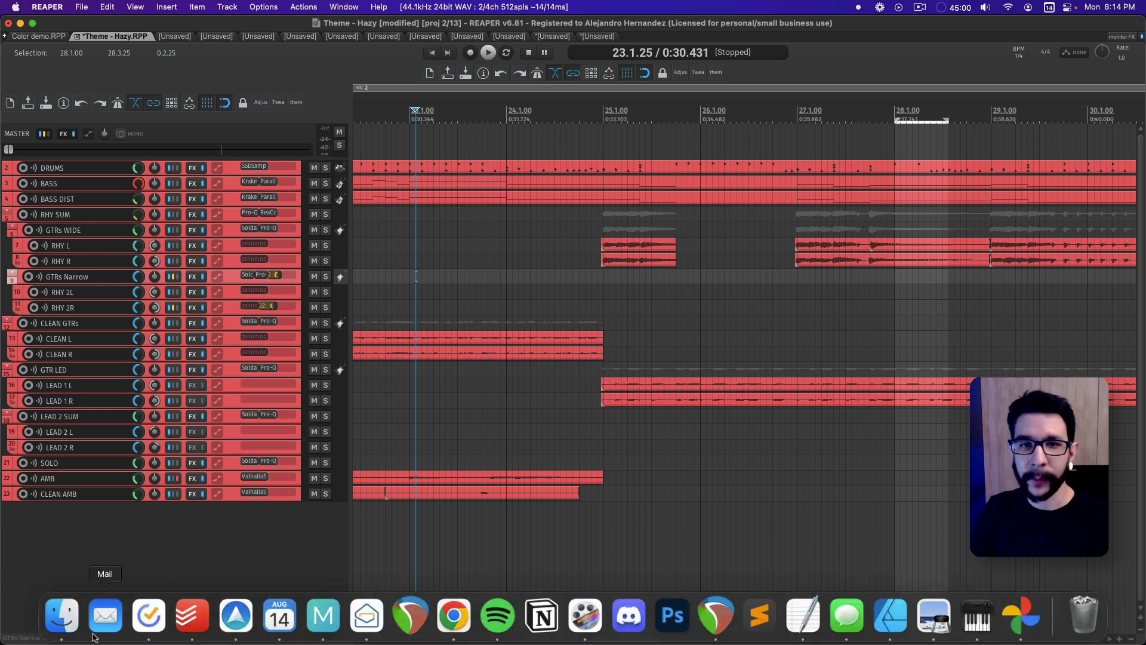
Step: Switch to Finder and examine the meter background and clip images in the unpacked Reapertips theme folder, previewing meter_clip_v.png
{"action": "left_click", "coordinate": [62, 614]}
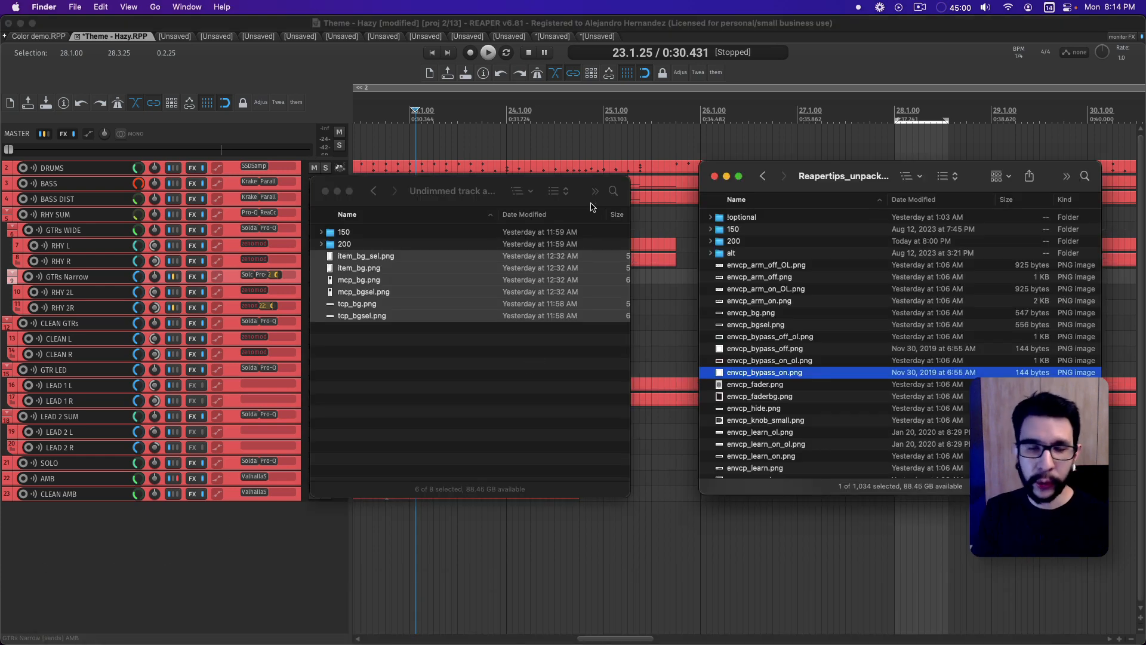
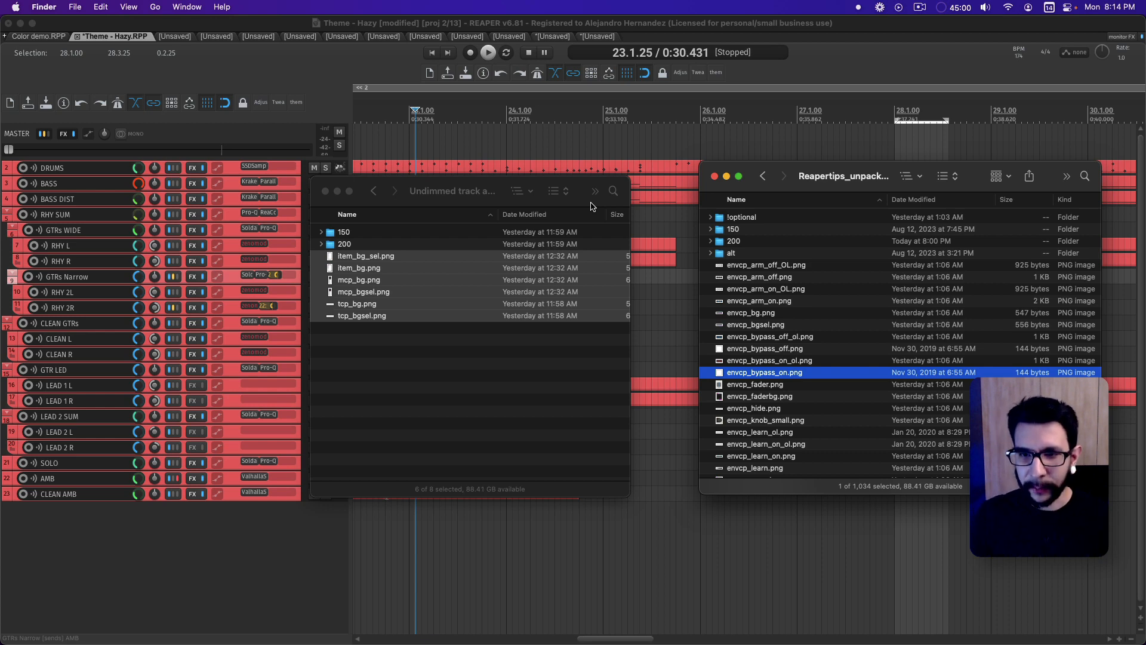
{"action": "left_click", "coordinate": [784, 420]}
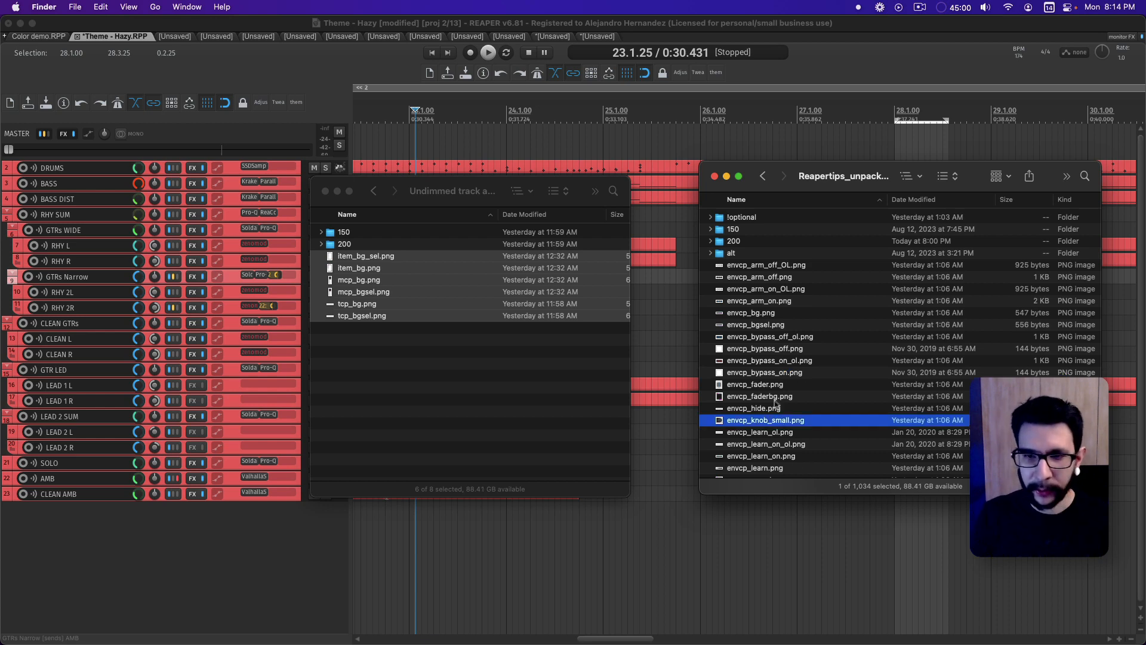
{"action": "type", "text": "me"}
{"action": "scroll", "coordinate": [790, 466], "scroll_direction": "down", "scroll_amount": 5}
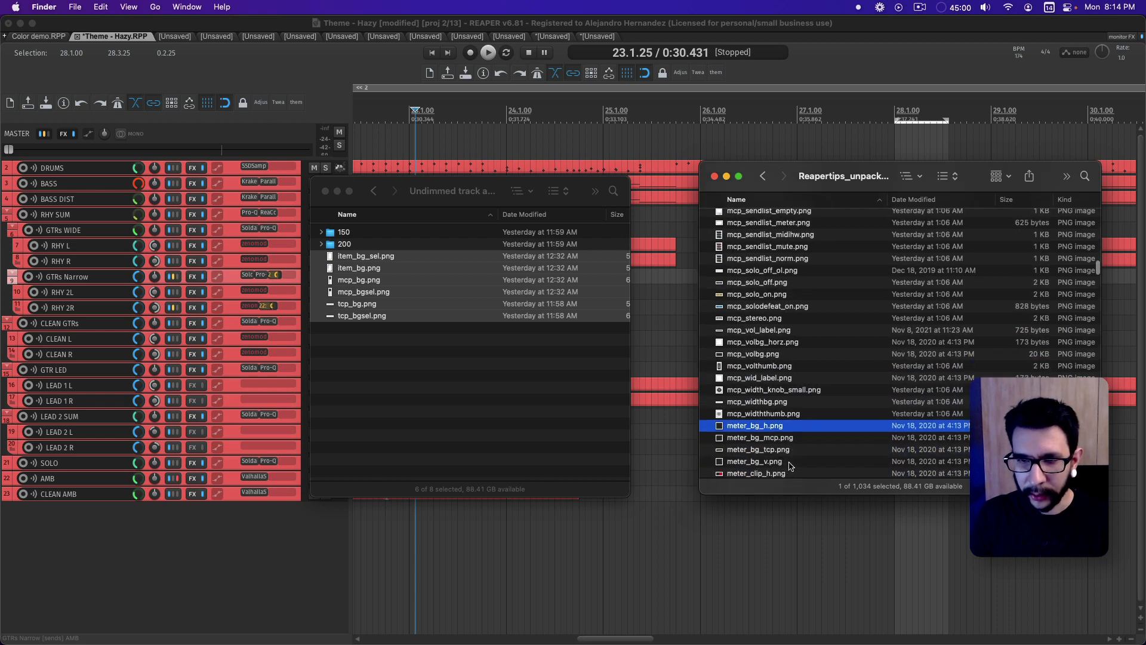
{"action": "scroll", "coordinate": [776, 418], "scroll_direction": "down", "scroll_amount": 1}
{"action": "left_click", "coordinate": [755, 372]}
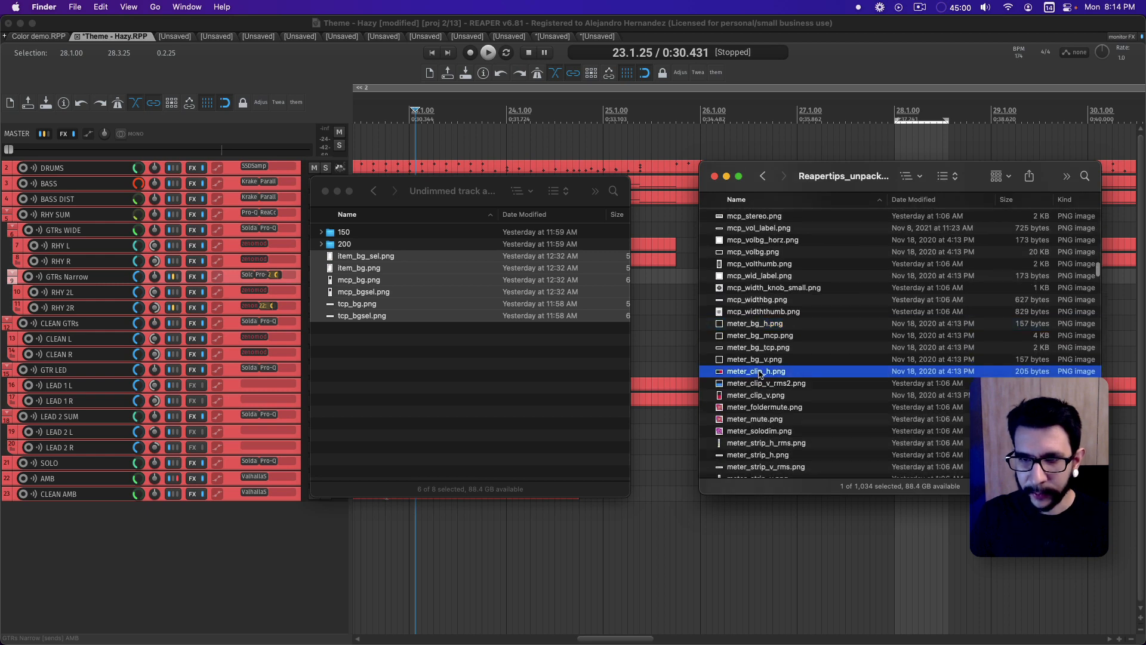
{"action": "left_click", "coordinate": [766, 360]}
{"action": "left_click", "coordinate": [759, 371]}
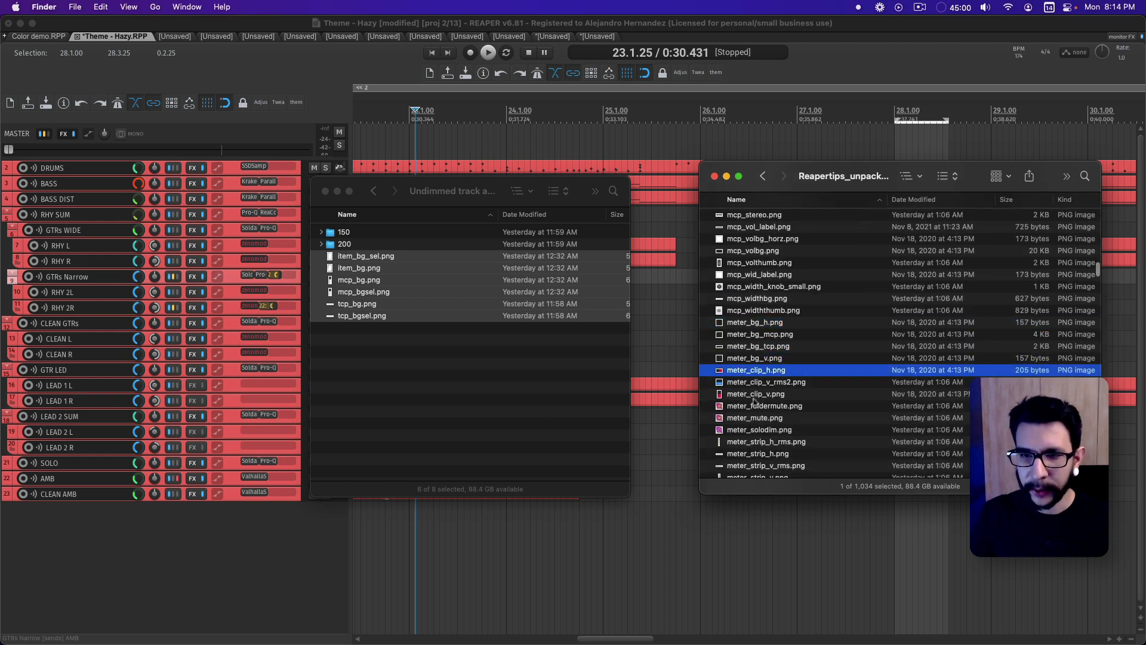
{"action": "left_click", "coordinate": [756, 394]}
{"action": "scroll", "coordinate": [756, 406], "scroll_direction": "down", "scroll_amount": 1}
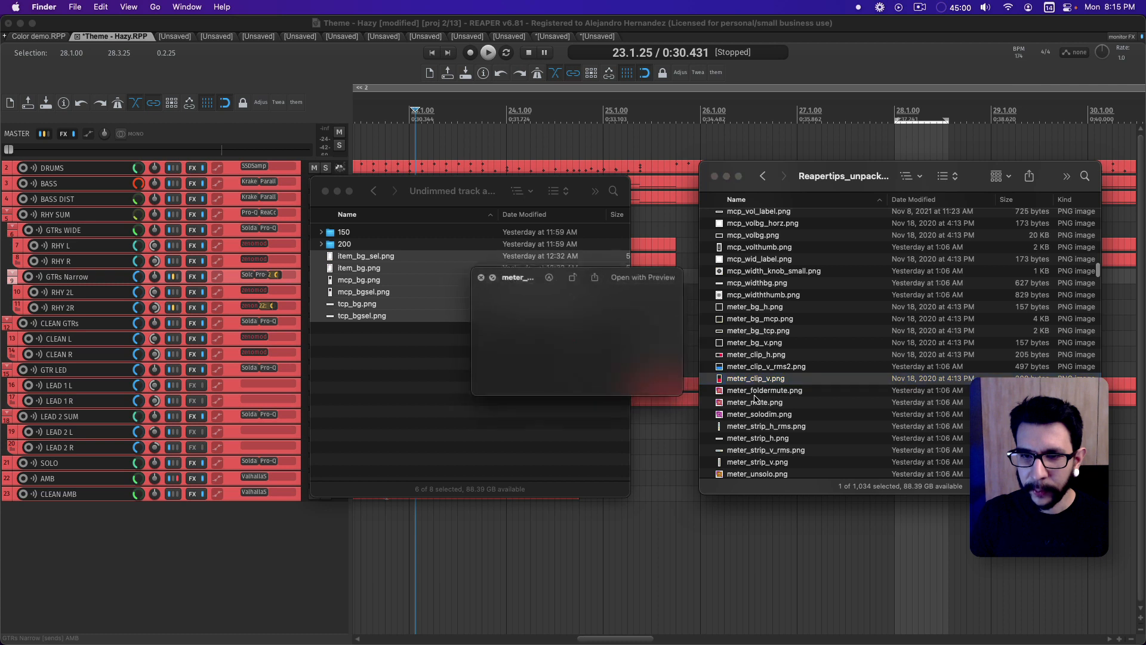
{"action": "scroll", "coordinate": [753, 399], "scroll_direction": "down", "scroll_amount": 2}
Step: Select the four meter strip images from meter_strip_h_rms.png to meter_strip_v.png
{"action": "left_click", "coordinate": [754, 405]}
{"action": "scroll", "coordinate": [755, 406], "scroll_direction": "down", "scroll_amount": 3}
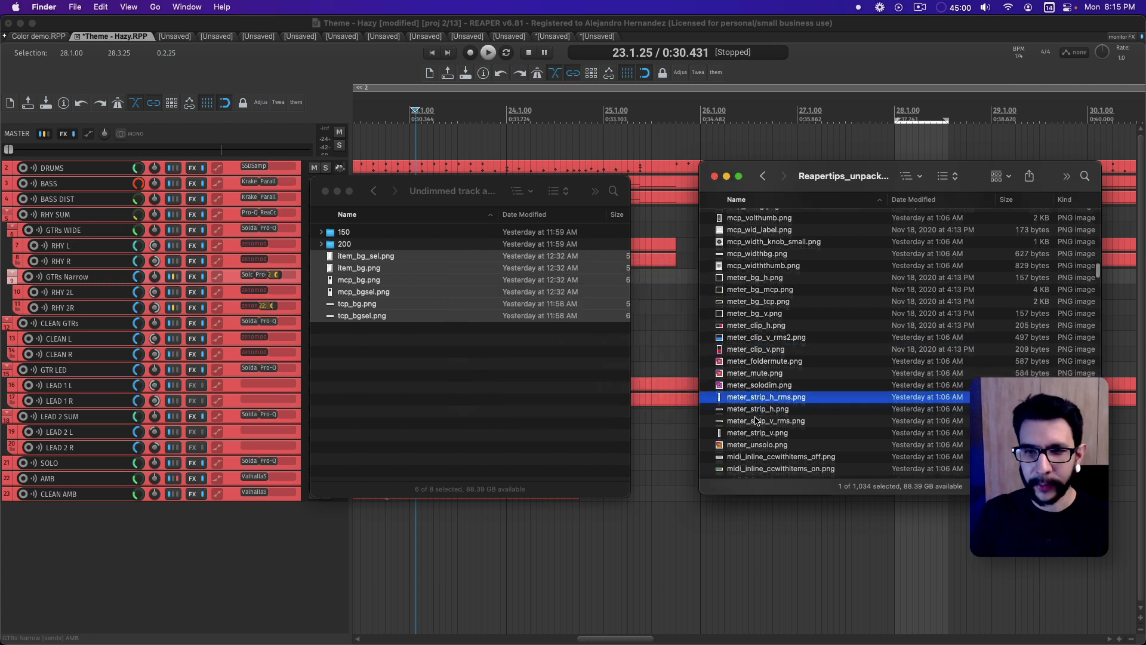
{"action": "left_click", "coordinate": [754, 404], "text": "shift"}
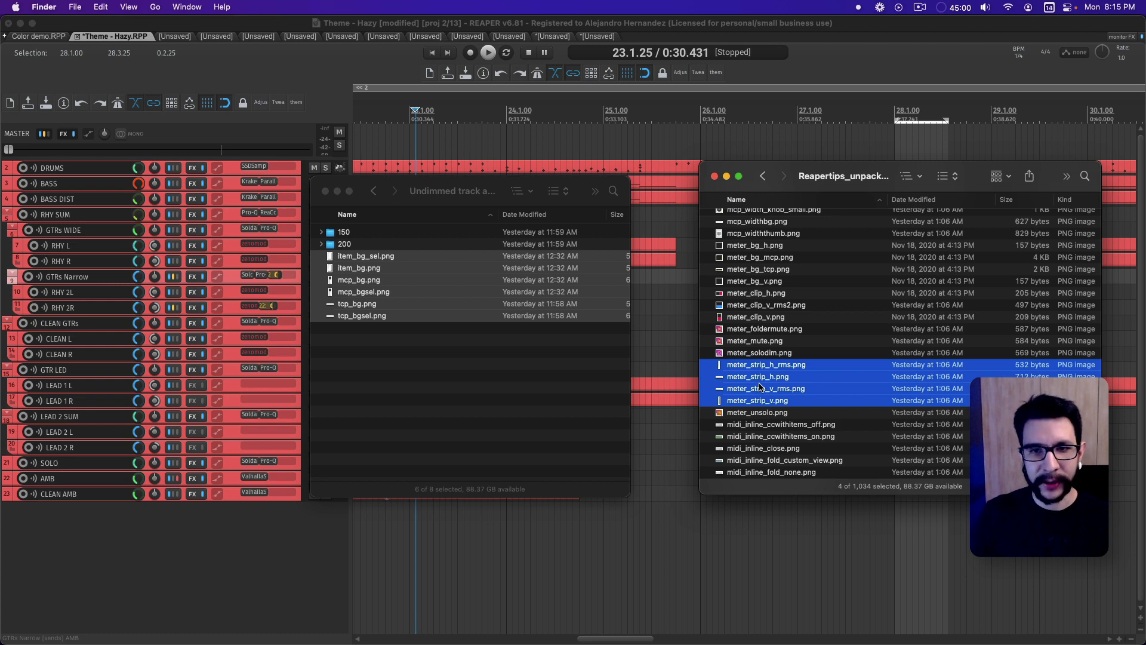
Step: Switch back to REAPER, deselect the tracks and create a new project tab with five tracks
{"action": "left_click", "coordinate": [679, 302]}
{"action": "left_click", "coordinate": [682, 307]}
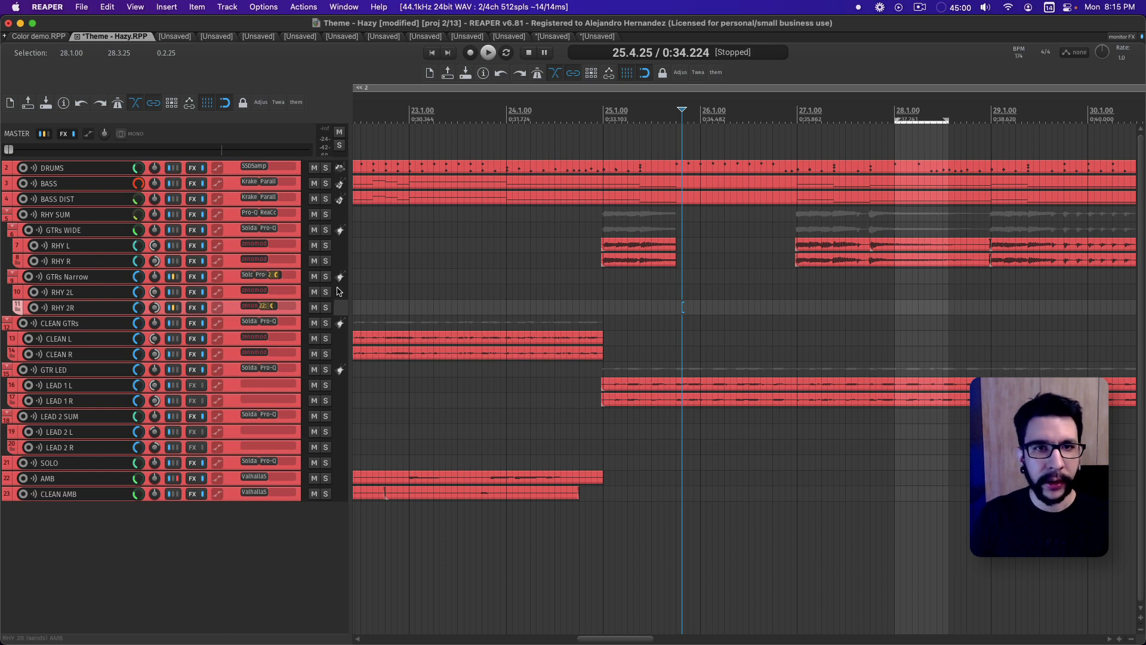
{"action": "left_click", "coordinate": [226, 600]}
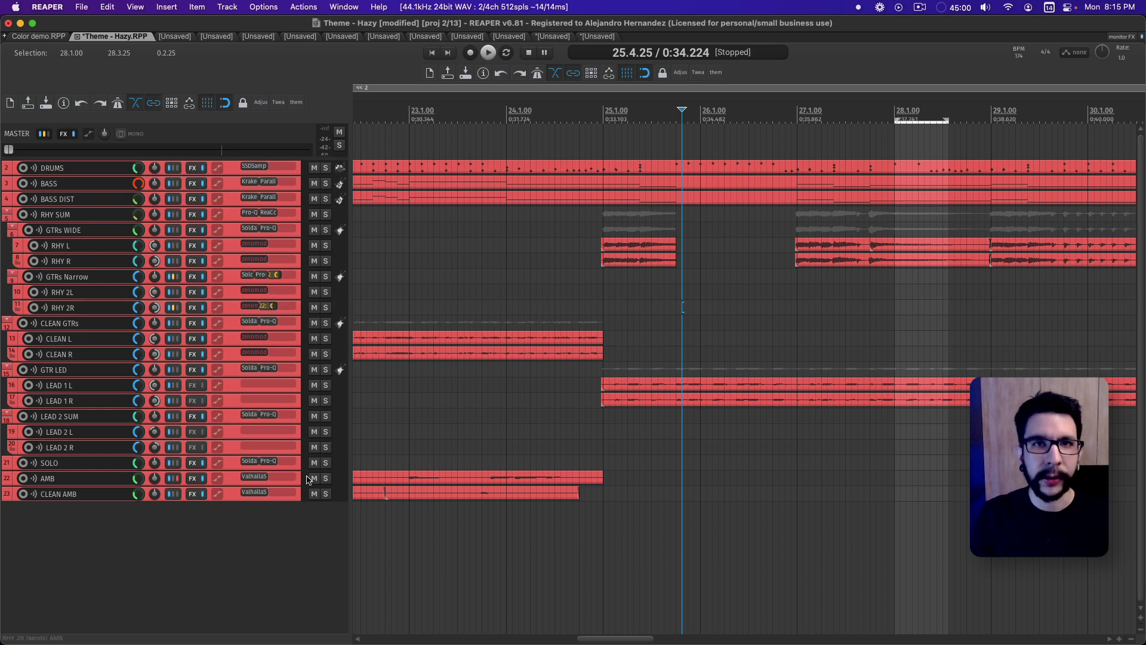
{"action": "key", "text": "super+alt+n"}
{"action": "key", "text": "super+t"}
{"action": "key", "text": "super+t"}
{"action": "key", "text": "super+t"}
{"action": "key", "text": "super+t"}
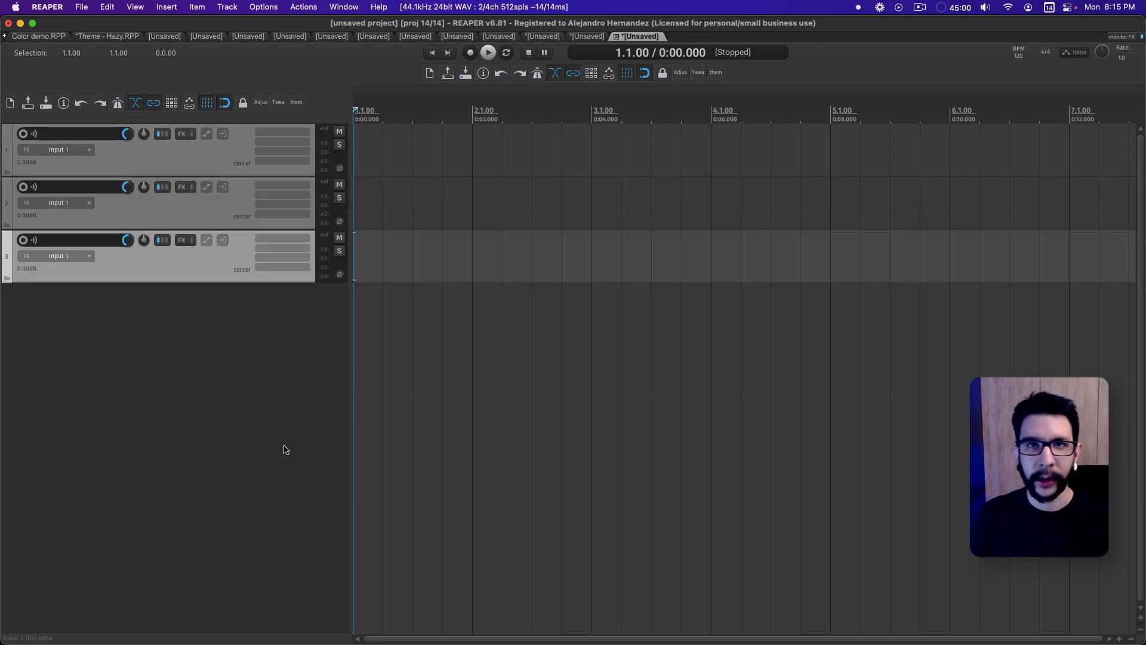
{"action": "key", "text": "super+t"}
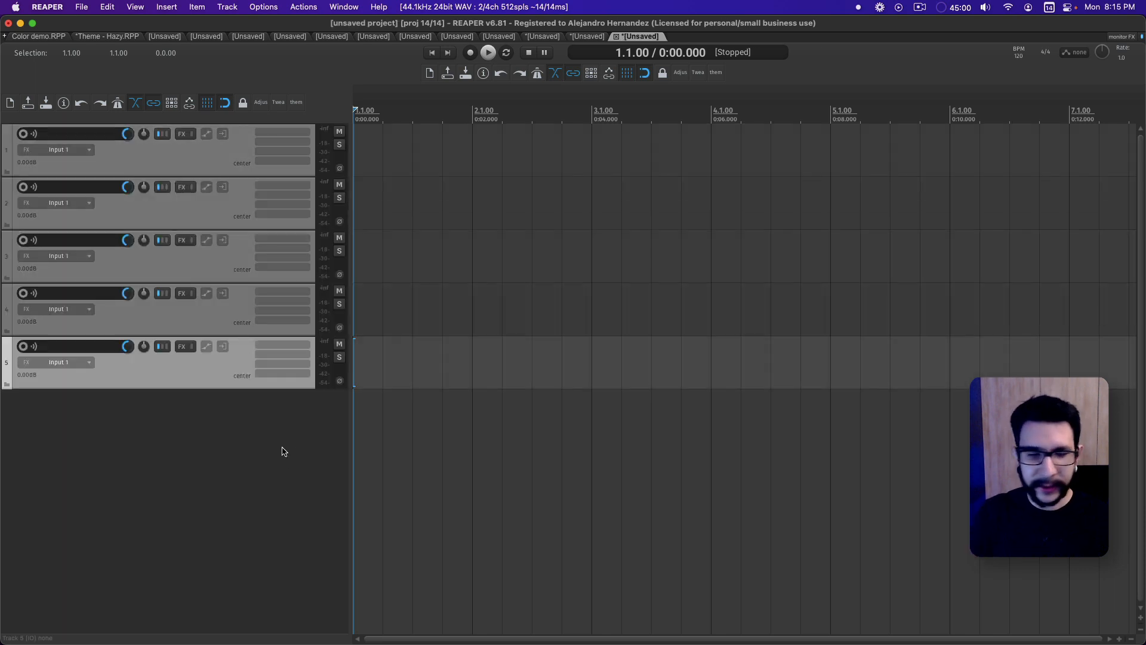
Step: Switch to Finder and reposition the undimmed images and unpacked theme folder windows side by side
{"action": "mouse_move", "coordinate": [452, 633]}
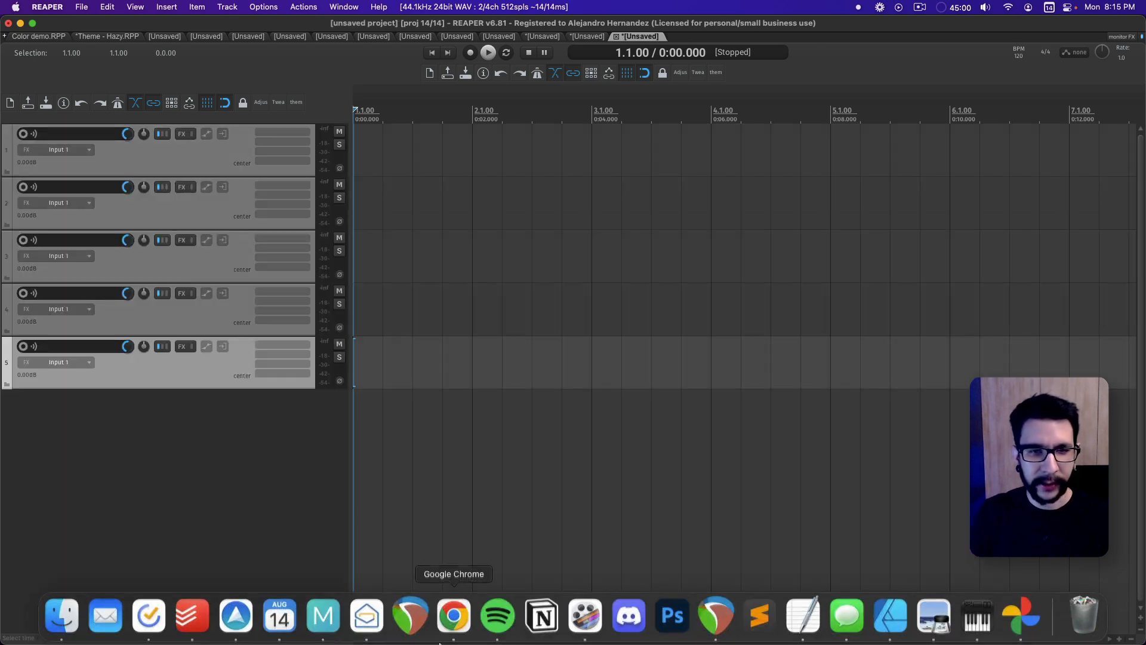
{"action": "left_click", "coordinate": [60, 618]}
{"action": "left_click_drag", "start_coordinate": [857, 150], "coordinate": [735, 164]}
{"action": "left_click_drag", "start_coordinate": [473, 186], "coordinate": [413, 178]}
{"action": "left_click_drag", "start_coordinate": [677, 174], "coordinate": [684, 179]}
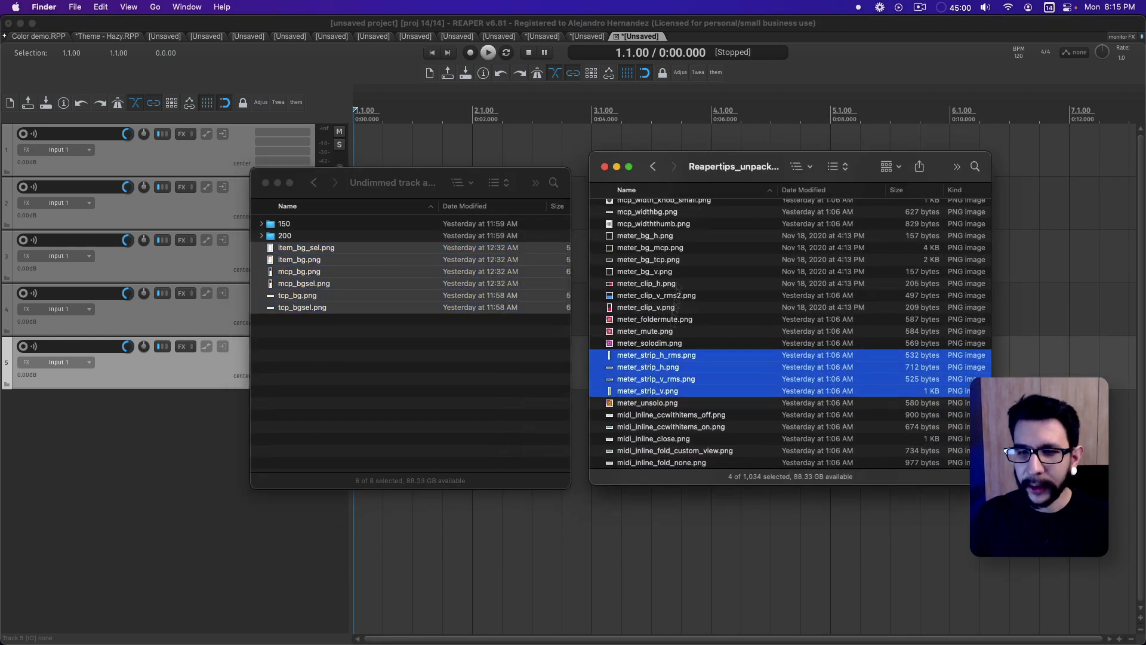
Step: Browse the inline MIDI images in the unpacked theme folder and preview midi_note_colormap.png
{"action": "scroll", "coordinate": [675, 301], "scroll_direction": "down", "scroll_amount": 5}
{"action": "scroll", "coordinate": [674, 334], "scroll_direction": "up", "scroll_amount": 4}
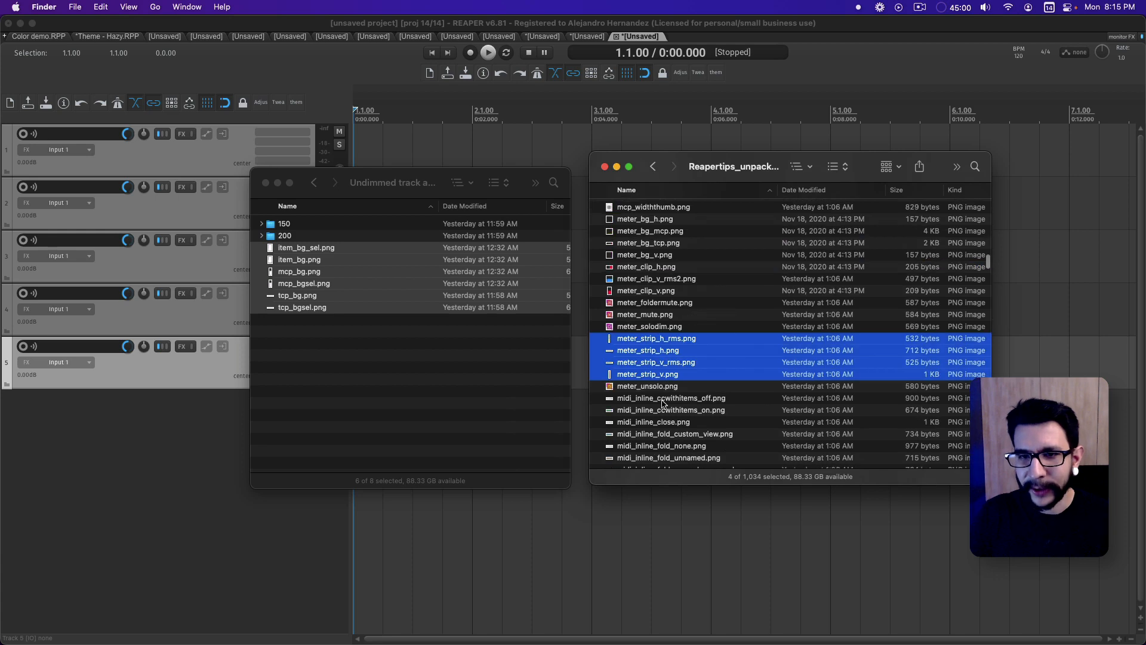
{"action": "left_click", "coordinate": [663, 398]}
{"action": "left_click", "coordinate": [690, 273]}
{"action": "scroll", "coordinate": [677, 317], "scroll_direction": "down", "scroll_amount": 8}
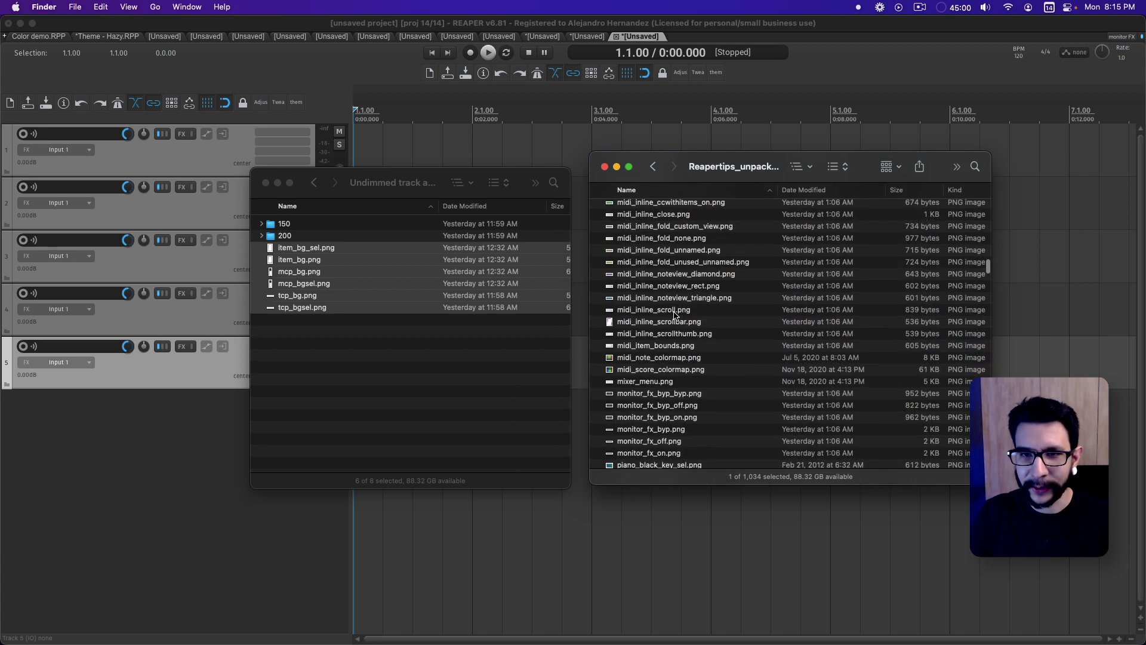
{"action": "scroll", "coordinate": [672, 322], "scroll_direction": "down", "scroll_amount": 4}
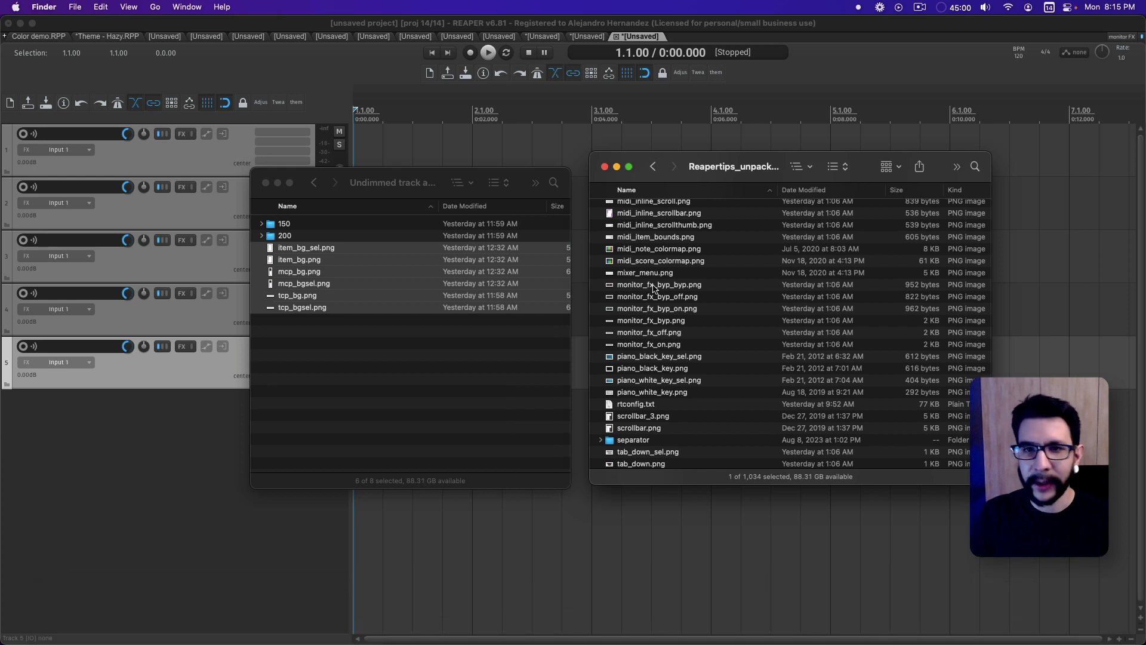
{"action": "left_click", "coordinate": [648, 249]}
{"action": "key", "text": "space"}
{"action": "key", "text": "space"}
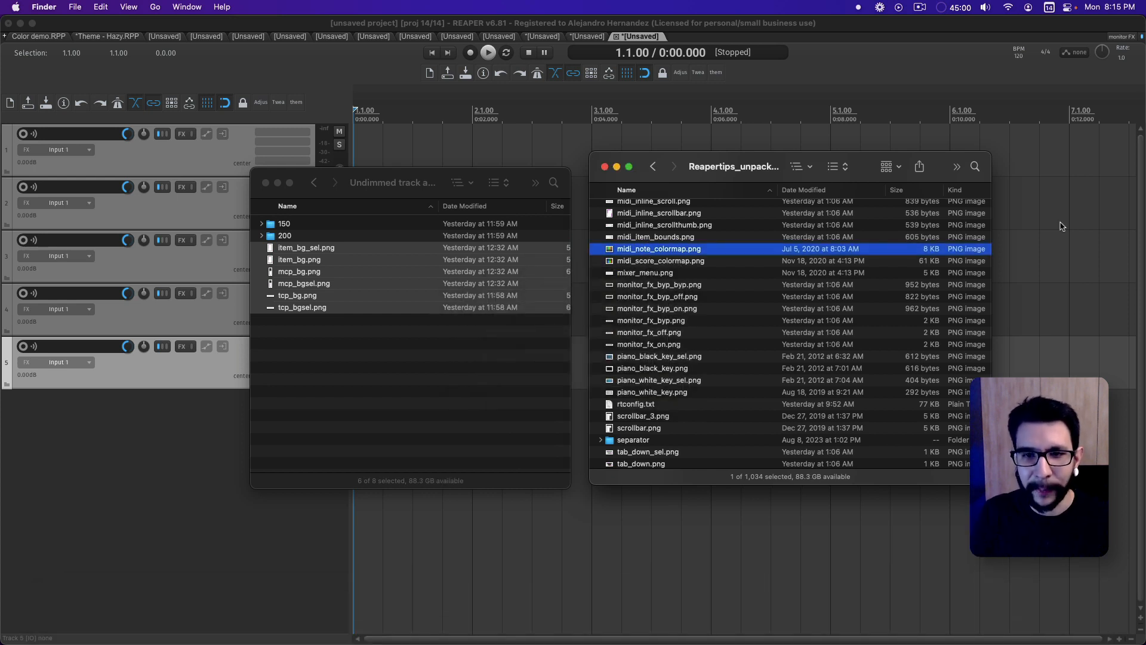
Step: Preview the selected black piano key image, piano_black_key_sel.png
{"action": "left_click", "coordinate": [691, 357]}
{"action": "key", "text": "space"}
{"action": "key", "text": "space"}
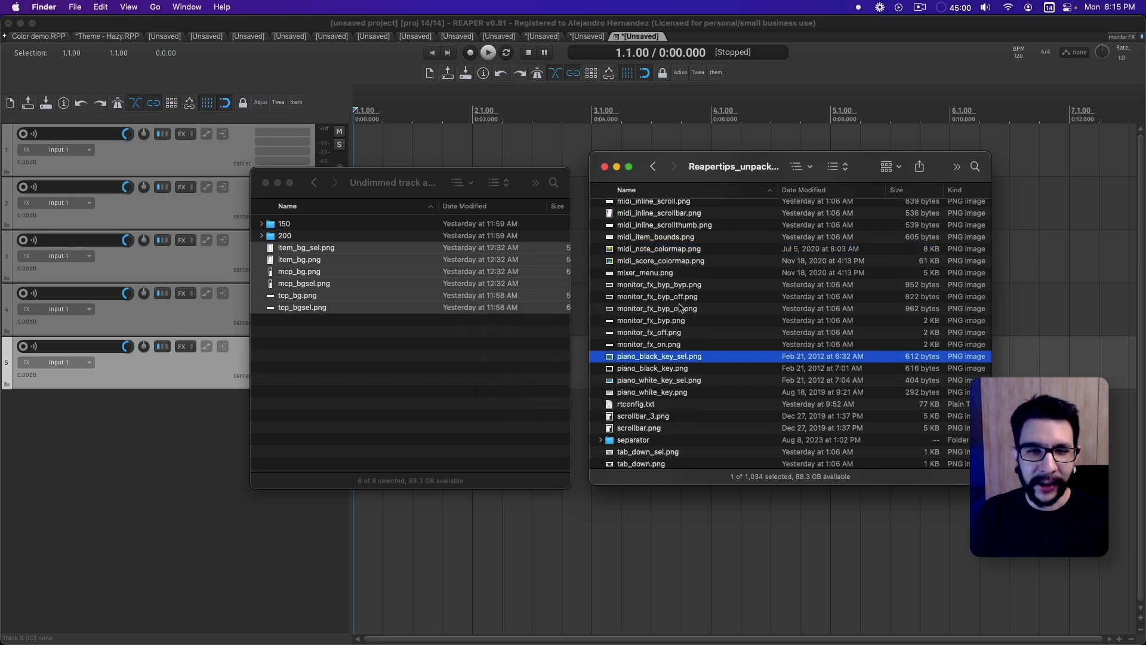
{"action": "key", "text": "space"}
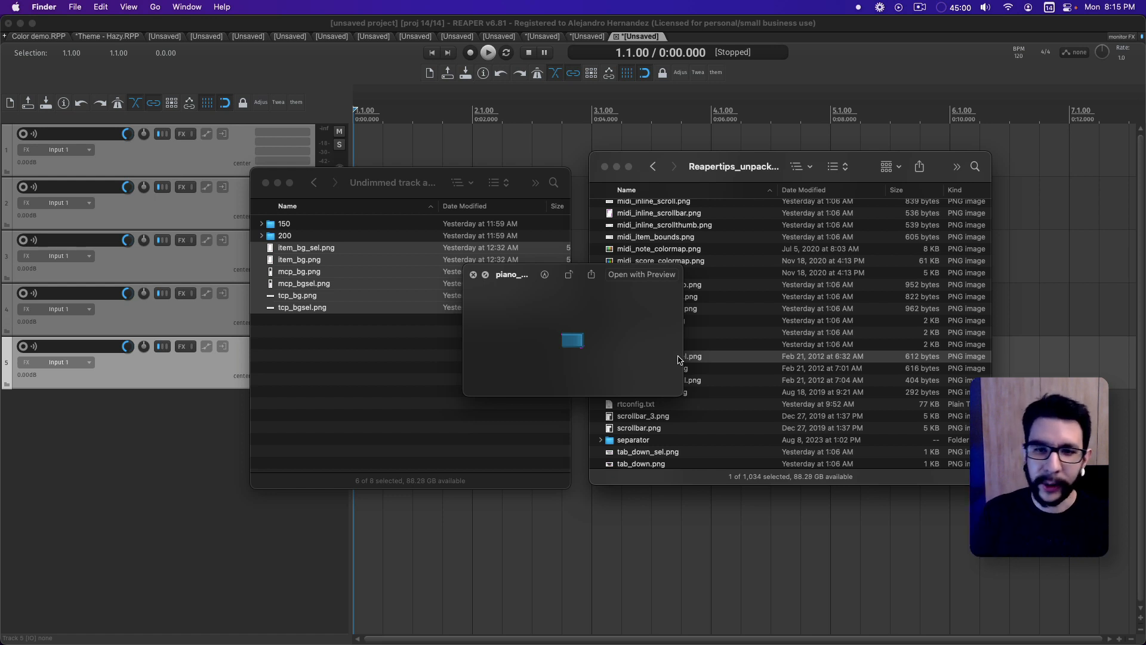
{"action": "key", "text": "space"}
Step: Examine the project tab images, selecting tab_up_hidpi.png and tab_up.png in turn
{"action": "scroll", "coordinate": [669, 376], "scroll_direction": "down", "scroll_amount": 5}
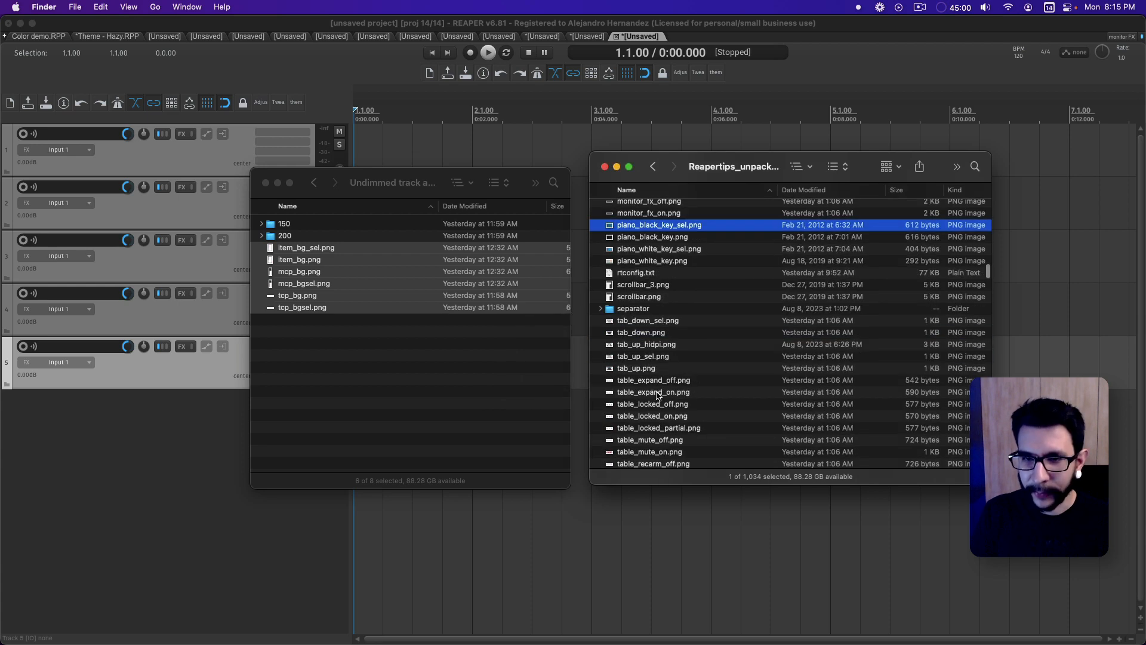
{"action": "left_click", "coordinate": [671, 345]}
{"action": "left_click", "coordinate": [654, 367]}
{"action": "scroll", "coordinate": [653, 367], "scroll_direction": "down", "scroll_amount": 1}
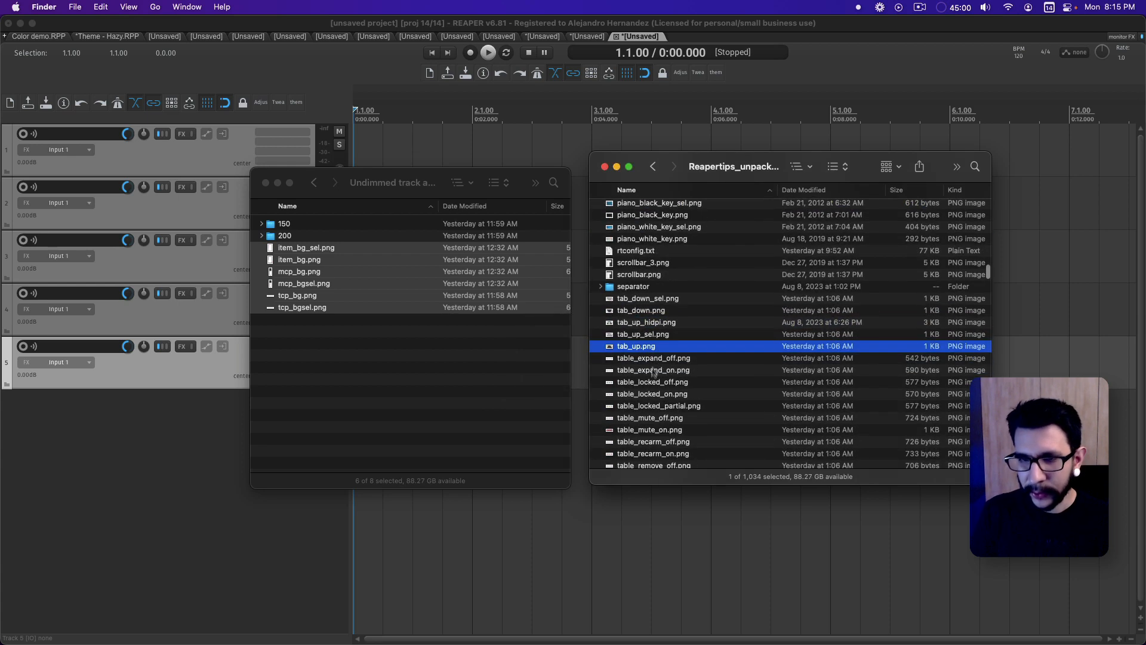
Step: Browse the table and track control panel images in the unpacked theme folder, selecting tcp_recinput.png
{"action": "left_click", "coordinate": [652, 370]}
{"action": "scroll", "coordinate": [645, 410], "scroll_direction": "down", "scroll_amount": 8}
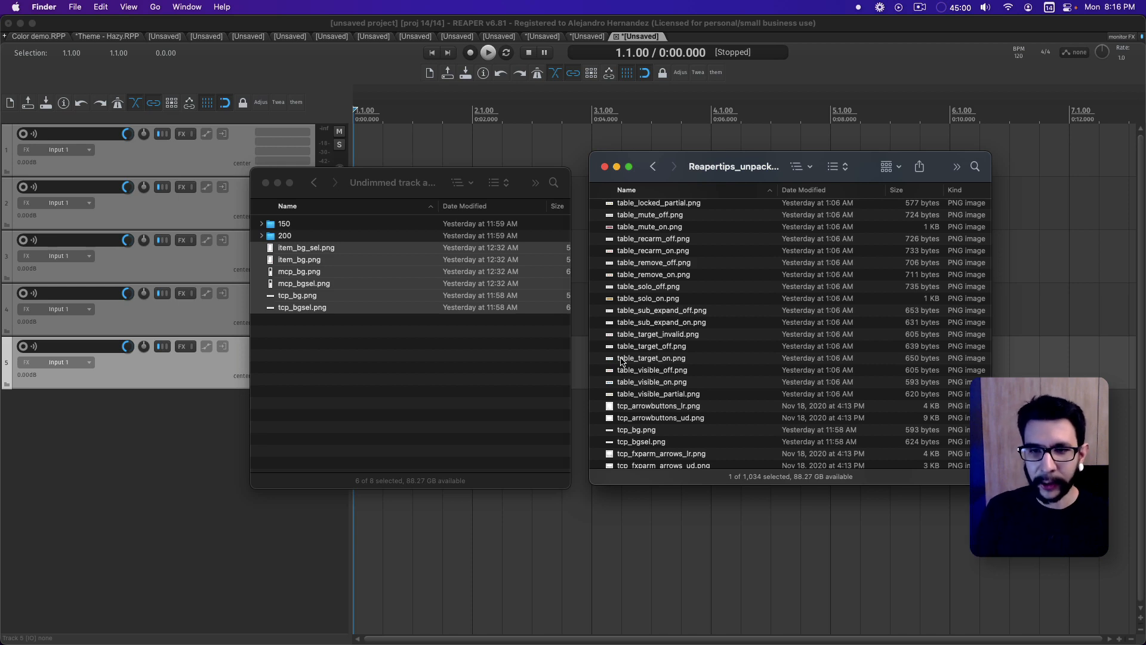
{"action": "scroll", "coordinate": [671, 337], "scroll_direction": "down", "scroll_amount": 10}
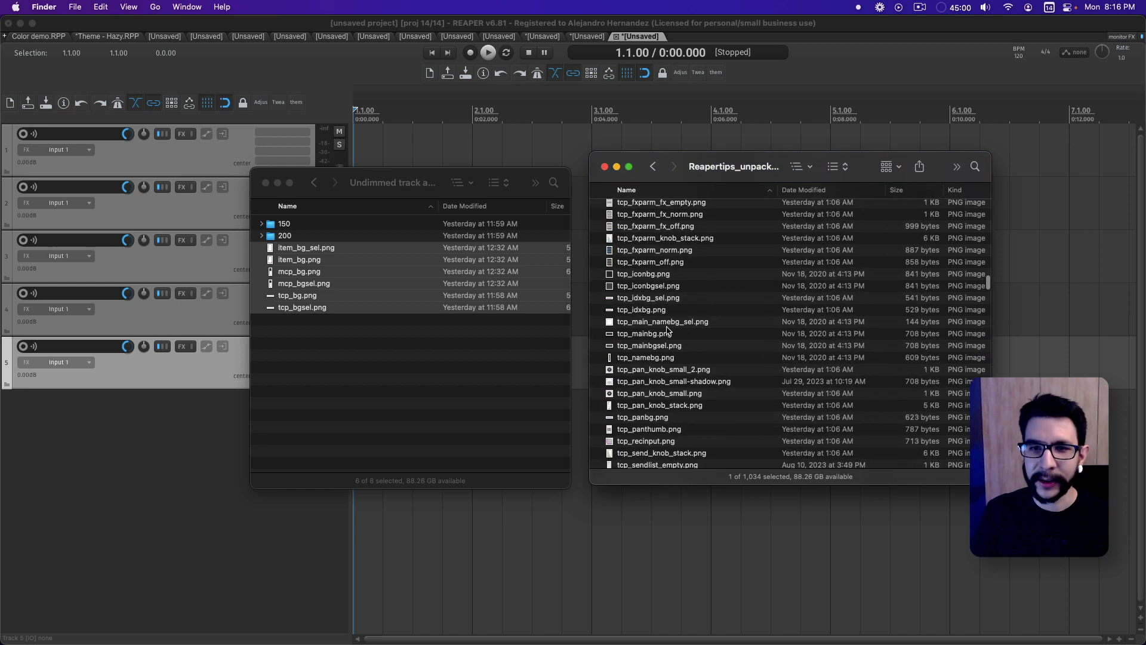
{"action": "scroll", "coordinate": [671, 326], "scroll_direction": "down", "scroll_amount": 1}
{"action": "scroll", "coordinate": [675, 334], "scroll_direction": "down", "scroll_amount": 4}
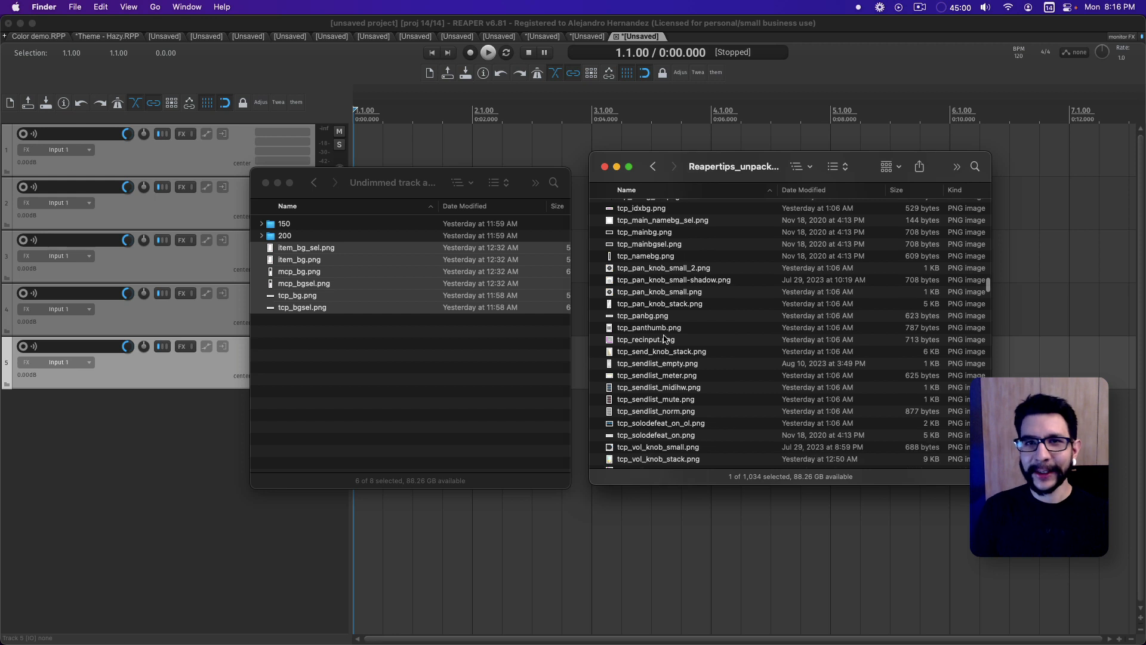
{"action": "left_click", "coordinate": [670, 341]}
{"action": "scroll", "coordinate": [671, 358], "scroll_direction": "down", "scroll_amount": 1}
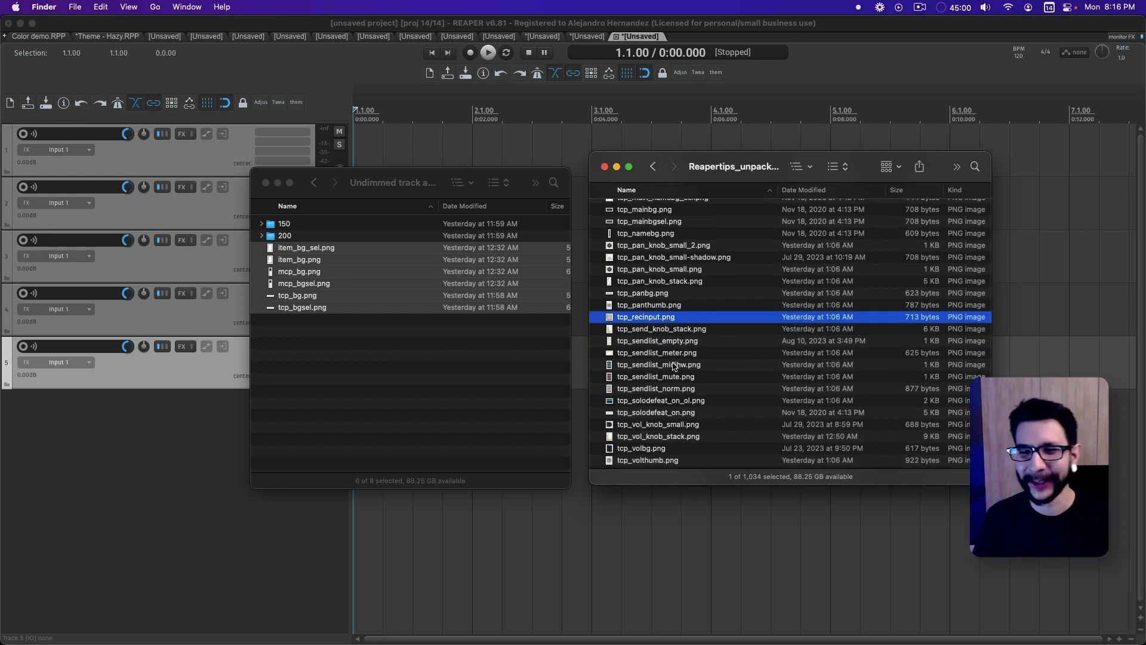
Step: Look through the toolbar, track button and transport images in the rest of the unpacked theme folder
{"action": "scroll", "coordinate": [673, 366], "scroll_direction": "down", "scroll_amount": 10}
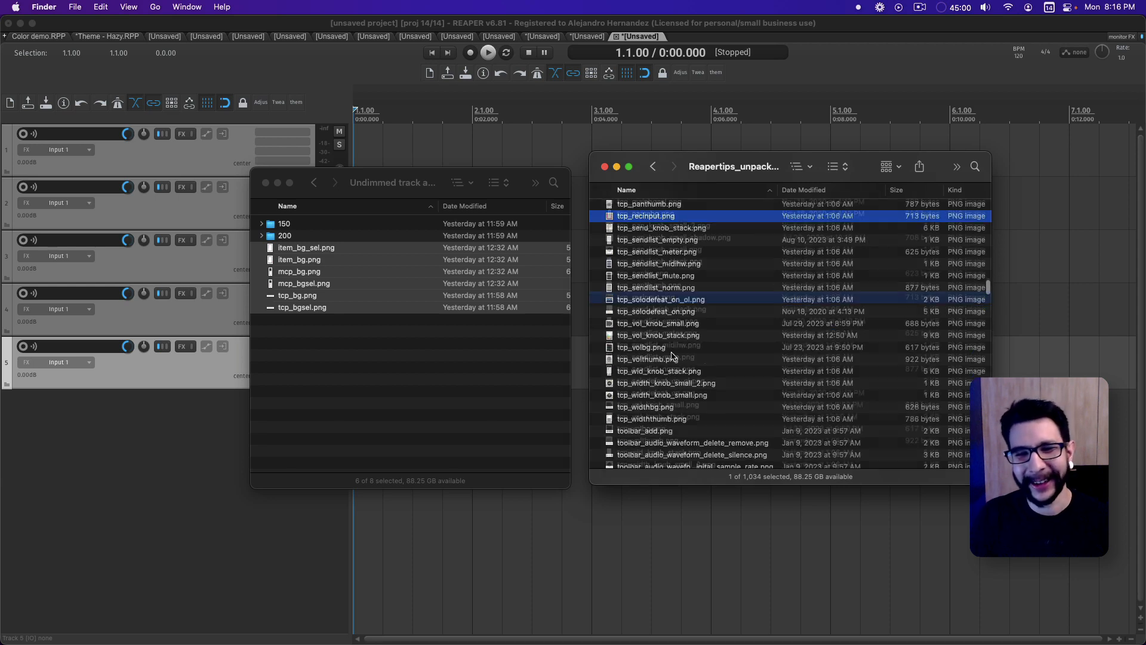
{"action": "scroll", "coordinate": [670, 348], "scroll_direction": "down", "scroll_amount": 15}
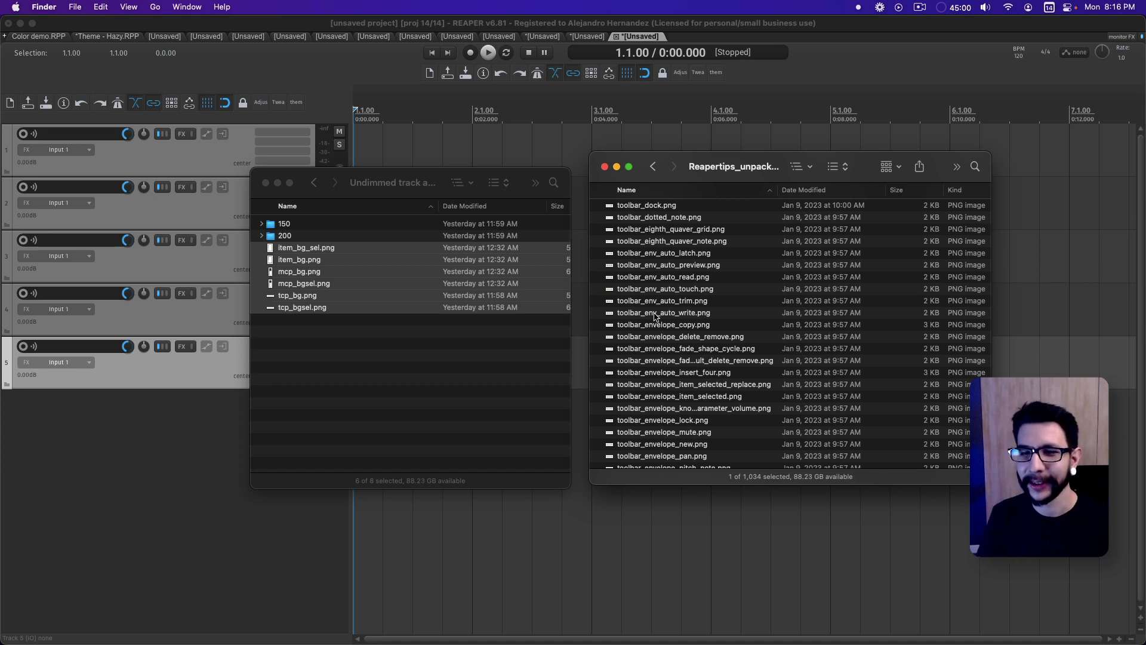
{"action": "scroll", "coordinate": [680, 328], "scroll_direction": "down", "scroll_amount": 20}
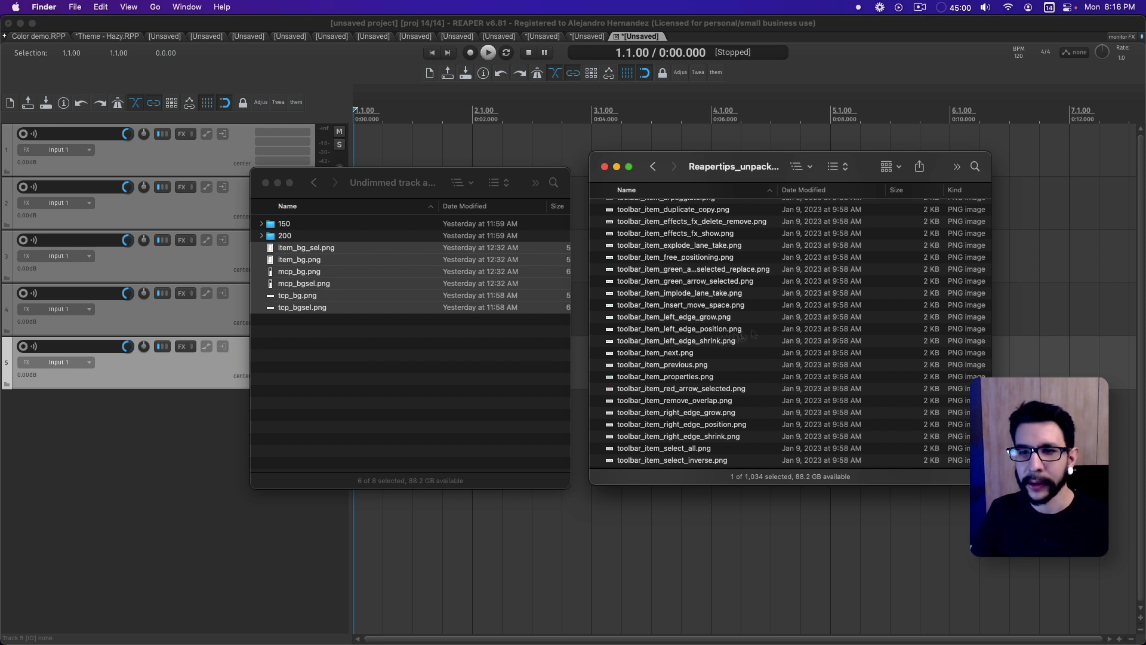
{"action": "scroll", "coordinate": [650, 298], "scroll_direction": "down", "scroll_amount": 15}
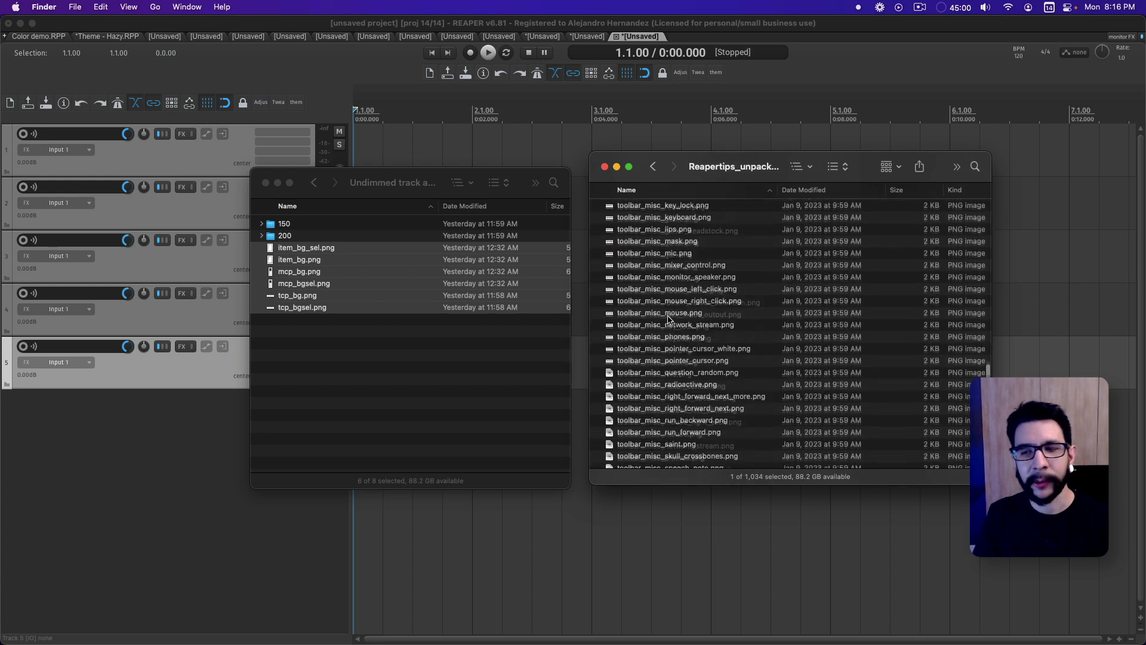
{"action": "scroll", "coordinate": [668, 321], "scroll_direction": "down", "scroll_amount": 10}
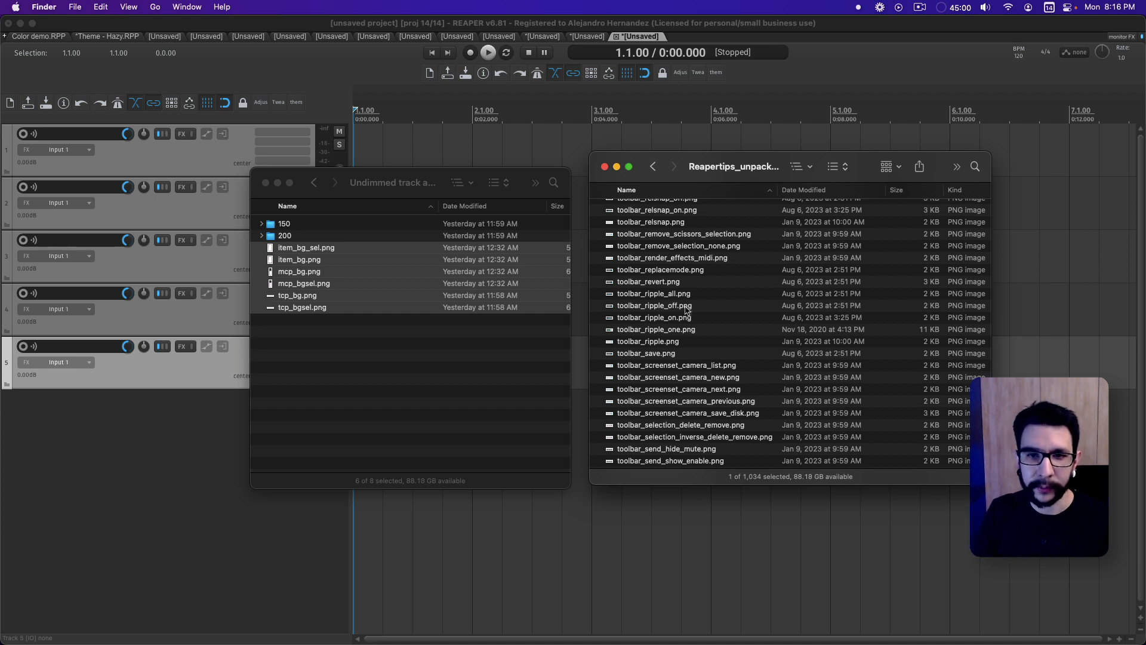
{"action": "scroll", "coordinate": [686, 309], "scroll_direction": "down", "scroll_amount": 15}
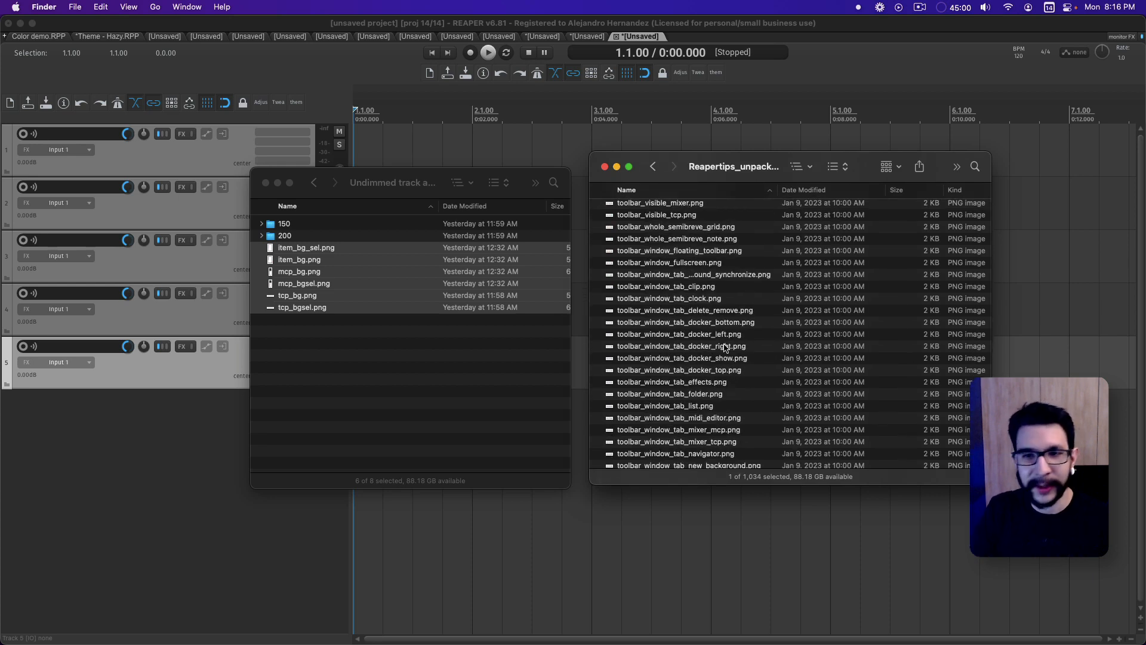
{"action": "scroll", "coordinate": [724, 359], "scroll_direction": "down", "scroll_amount": 20}
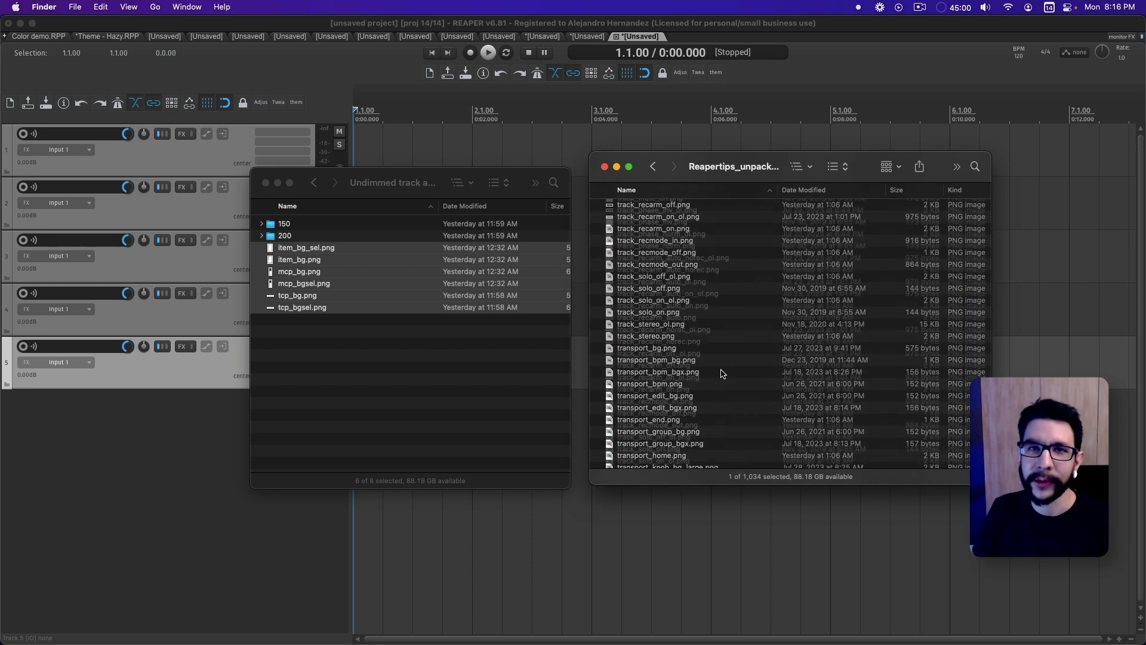
{"action": "scroll", "coordinate": [721, 370], "scroll_direction": "down", "scroll_amount": 10}
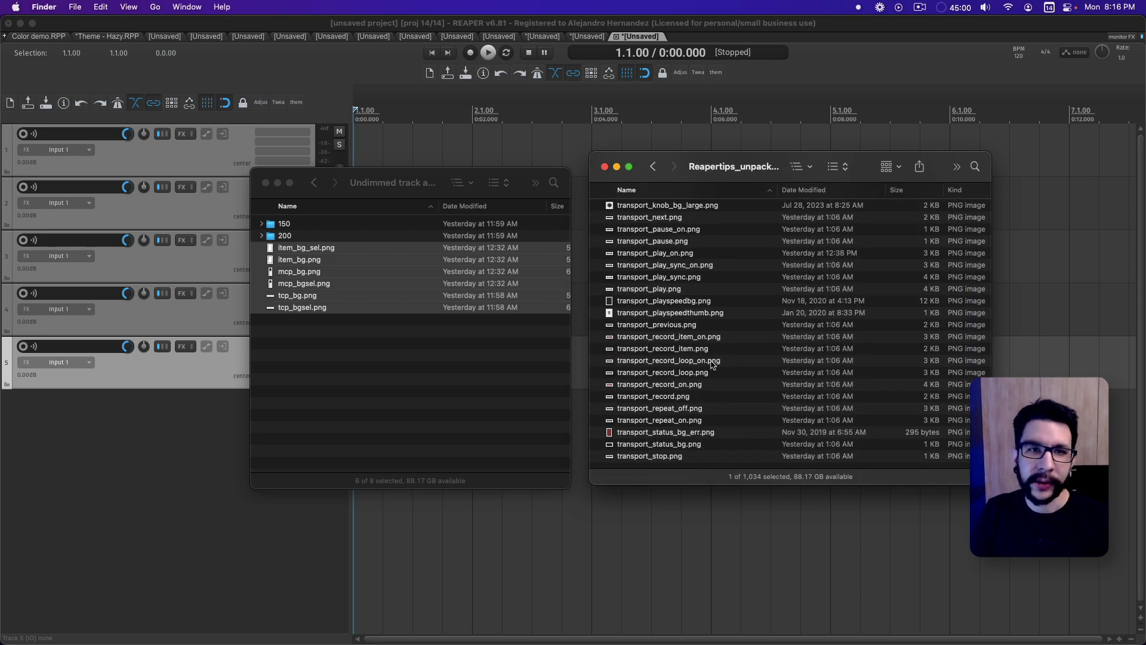
{"action": "scroll", "coordinate": [718, 270], "scroll_direction": "up", "scroll_amount": 10}
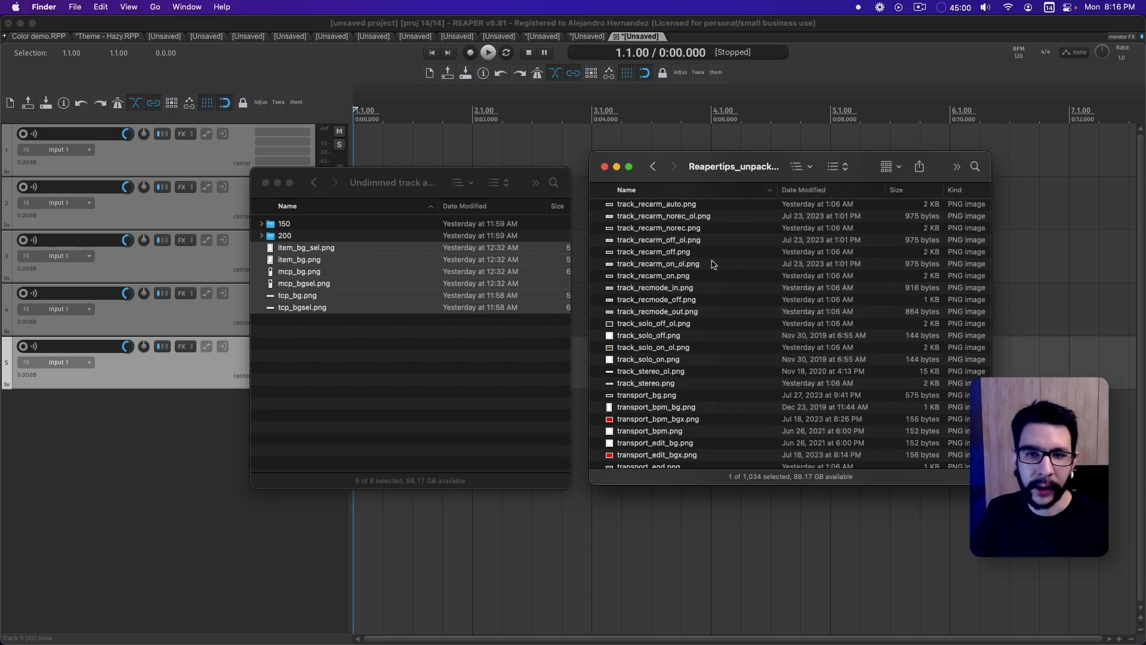
Step: Find rtconfig.txt in the unpacked theme folder, open it in TextEdit and place its window over the theme folder
{"action": "left_click", "coordinate": [687, 292]}
{"action": "type", "text": "r"}
{"action": "scroll", "coordinate": [681, 355], "scroll_direction": "up", "scroll_amount": 2}
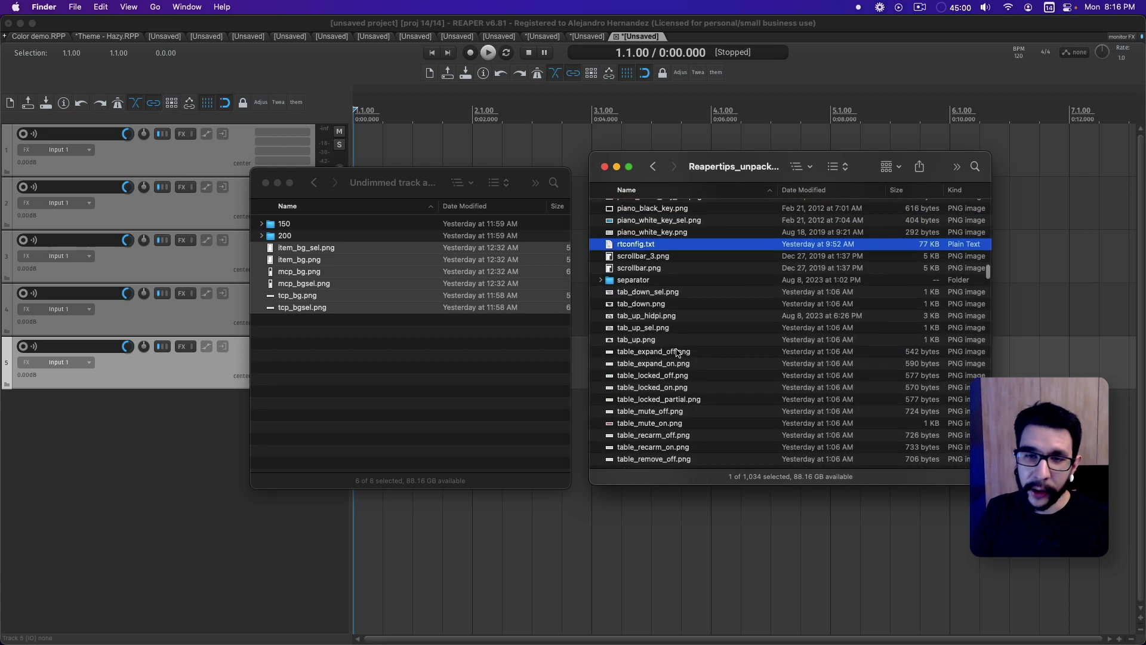
{"action": "double_click", "coordinate": [640, 248]}
{"action": "scroll", "coordinate": [293, 114], "scroll_direction": "down", "scroll_amount": 15}
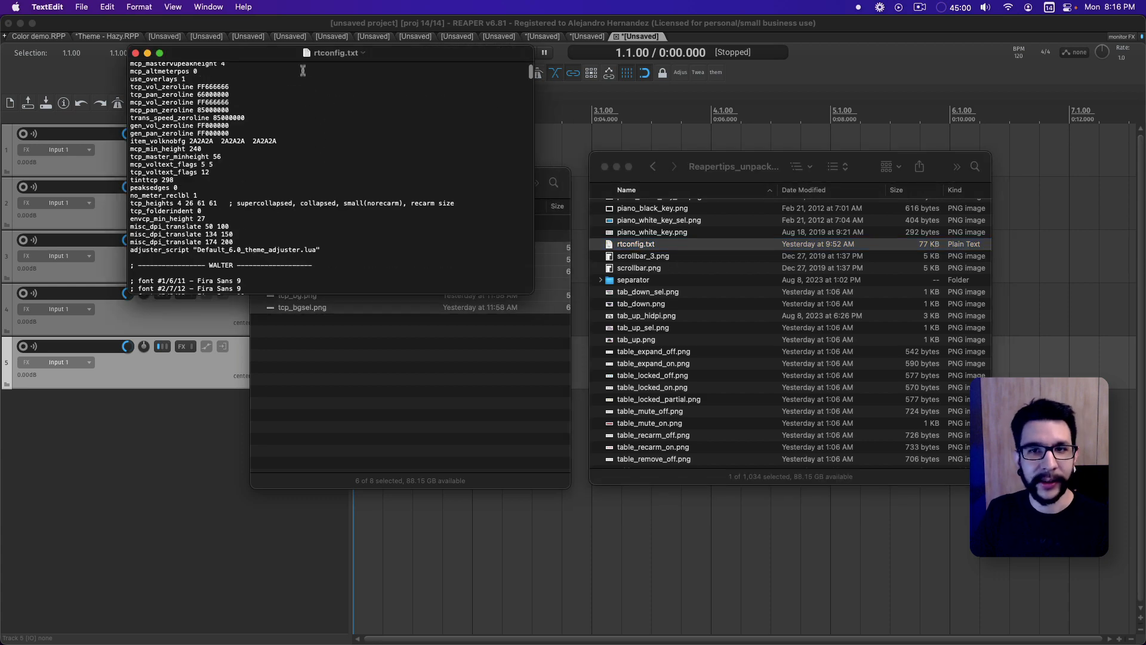
{"action": "left_click_drag", "start_coordinate": [315, 58], "coordinate": [792, 197]}
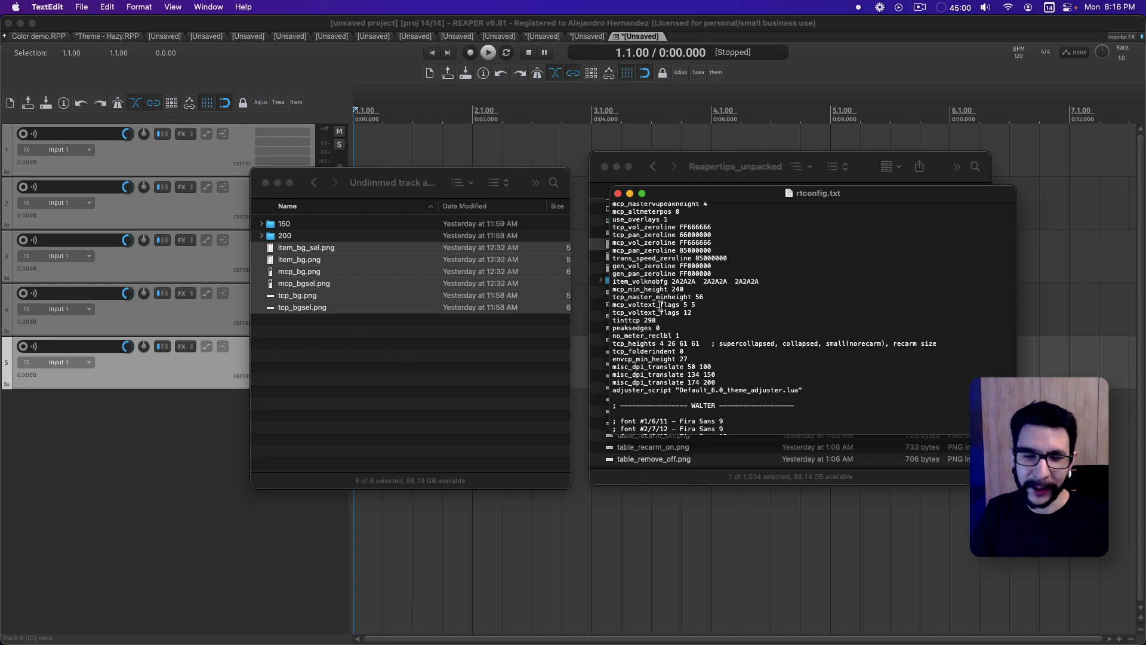
Step: Examine rtconfig.txt, covering the tcp_heights values, the global text colour macros and the theme's script parameters
{"action": "scroll", "coordinate": [695, 347], "scroll_direction": "up", "scroll_amount": 5}
{"action": "scroll", "coordinate": [695, 347], "scroll_direction": "down", "scroll_amount": 3}
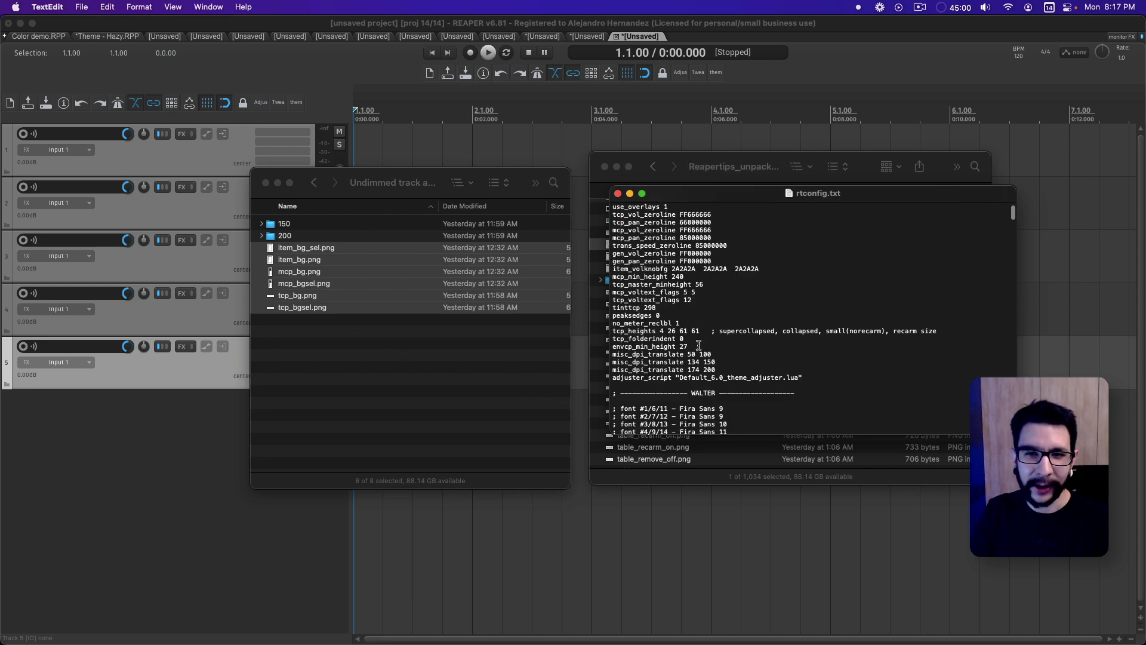
{"action": "scroll", "coordinate": [673, 332], "scroll_direction": "down", "scroll_amount": 1}
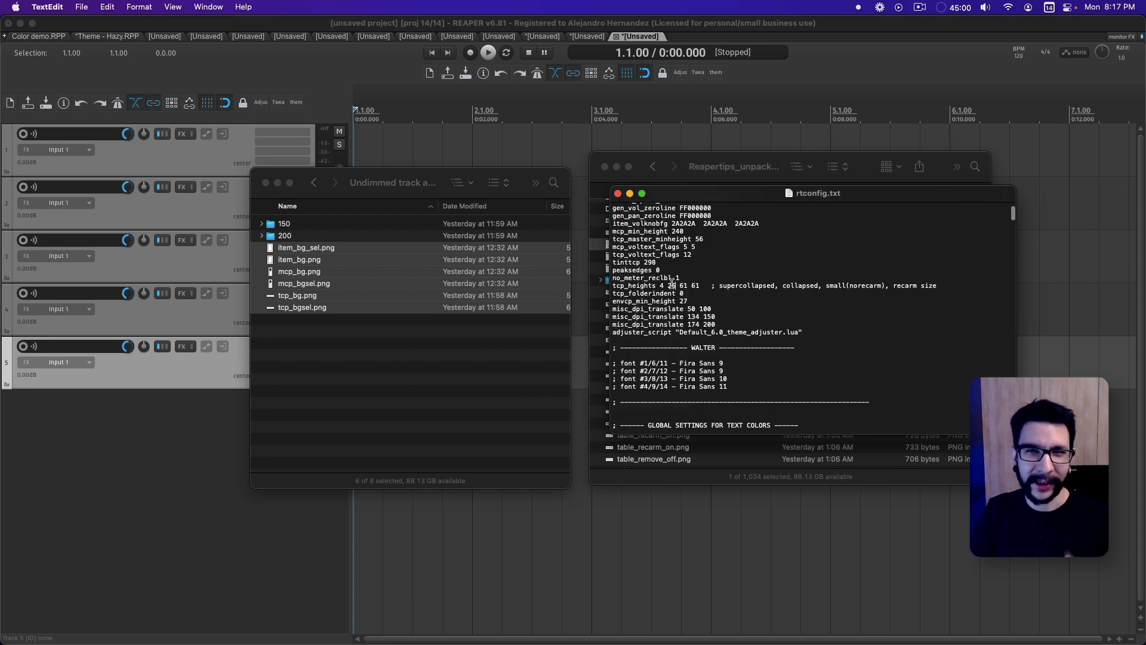
{"action": "scroll", "coordinate": [680, 306], "scroll_direction": "down", "scroll_amount": 4}
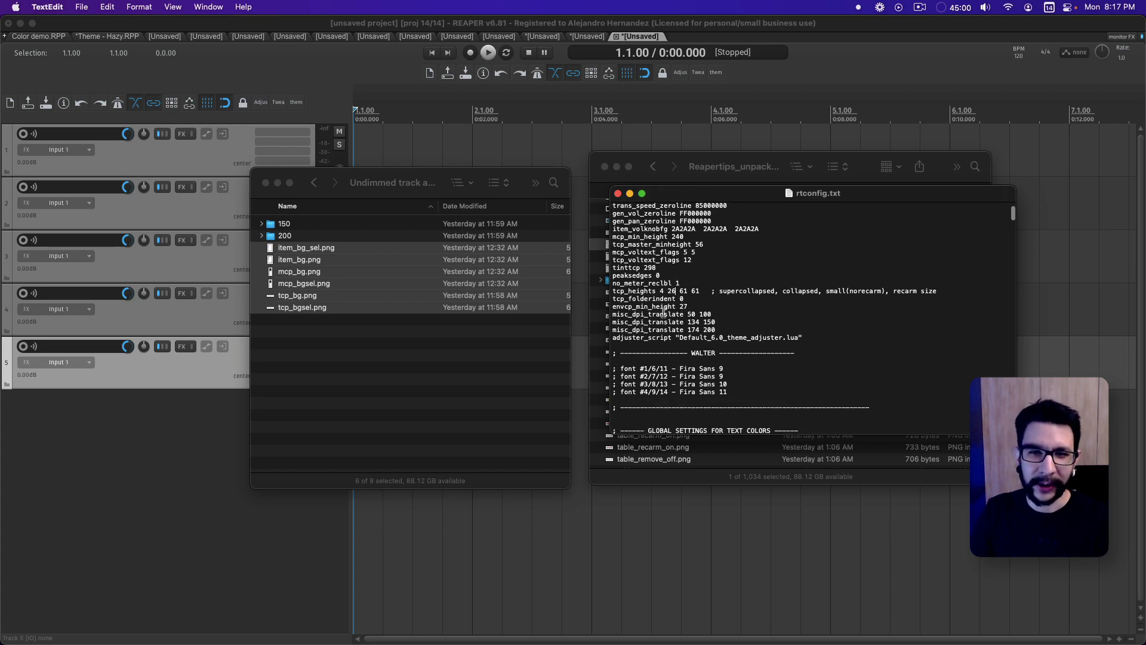
{"action": "scroll", "coordinate": [665, 312], "scroll_direction": "down", "scroll_amount": 10}
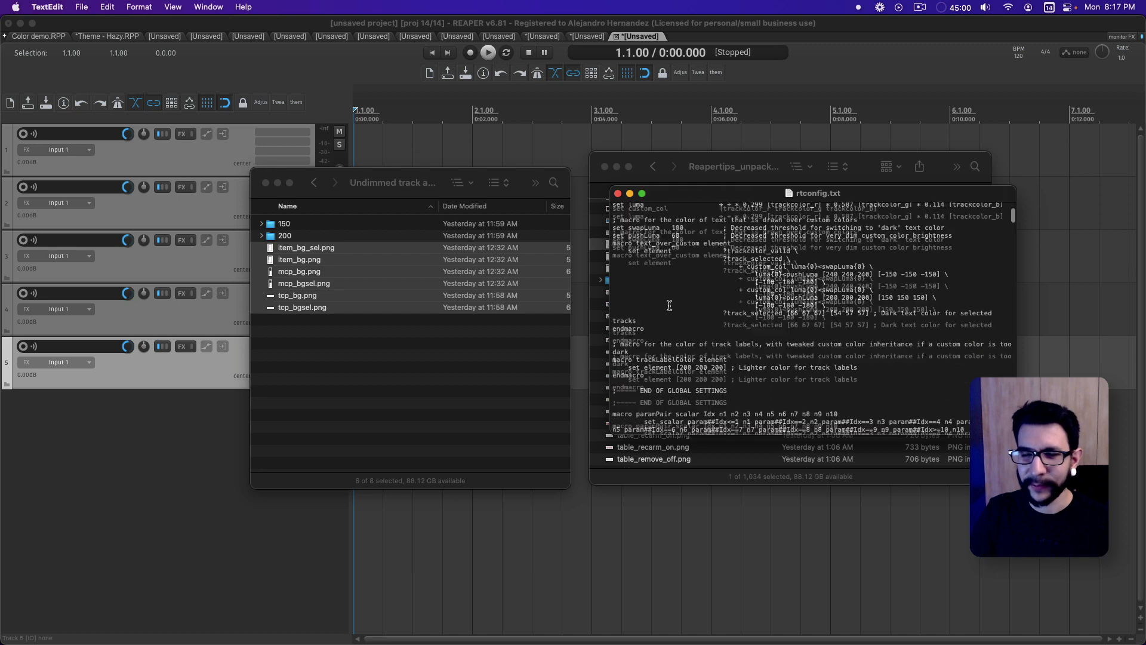
{"action": "scroll", "coordinate": [669, 306], "scroll_direction": "down", "scroll_amount": 5}
{"action": "scroll", "coordinate": [683, 310], "scroll_direction": "down", "scroll_amount": 5}
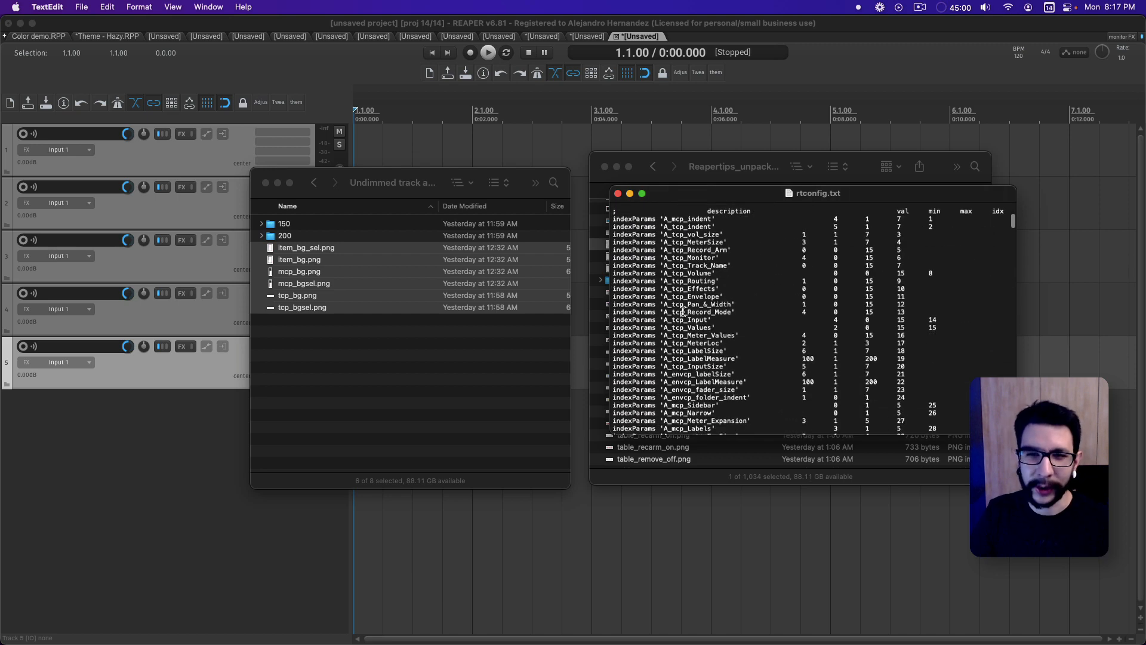
{"action": "scroll", "coordinate": [692, 309], "scroll_direction": "up", "scroll_amount": 10}
{"action": "scroll", "coordinate": [694, 308], "scroll_direction": "up", "scroll_amount": 3}
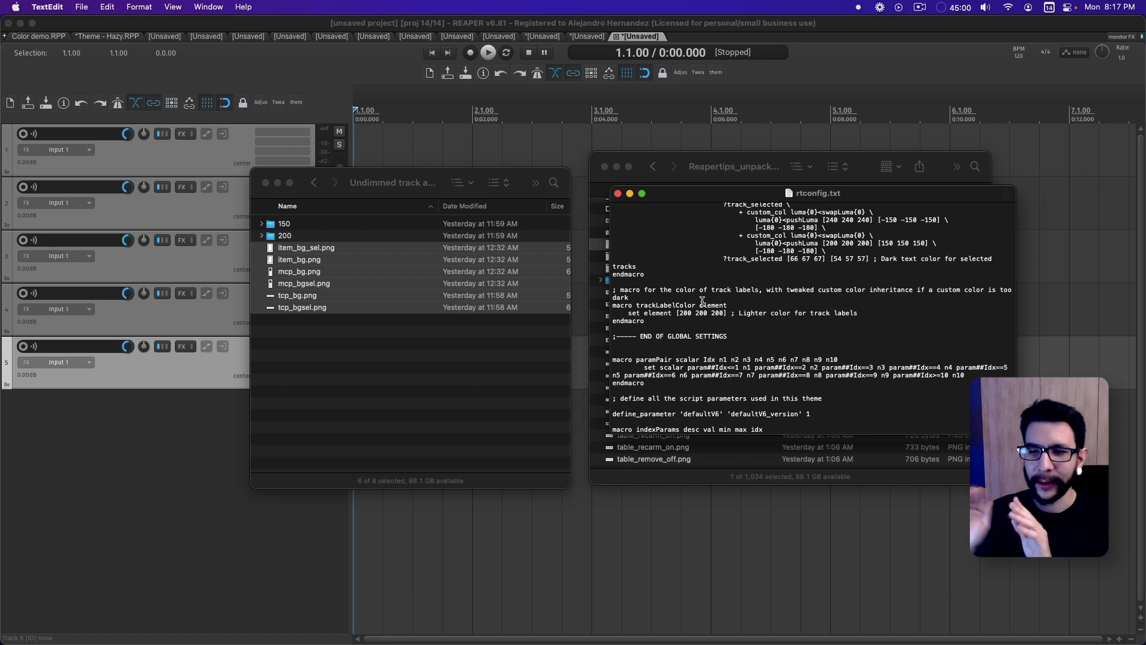
Step: Switch back to Finder, return to the ColorThemes folder and collapse the Reapertips_unpacked folder
{"action": "key", "text": "super+h"}
{"action": "scroll", "coordinate": [682, 301], "scroll_direction": "up", "scroll_amount": 15}
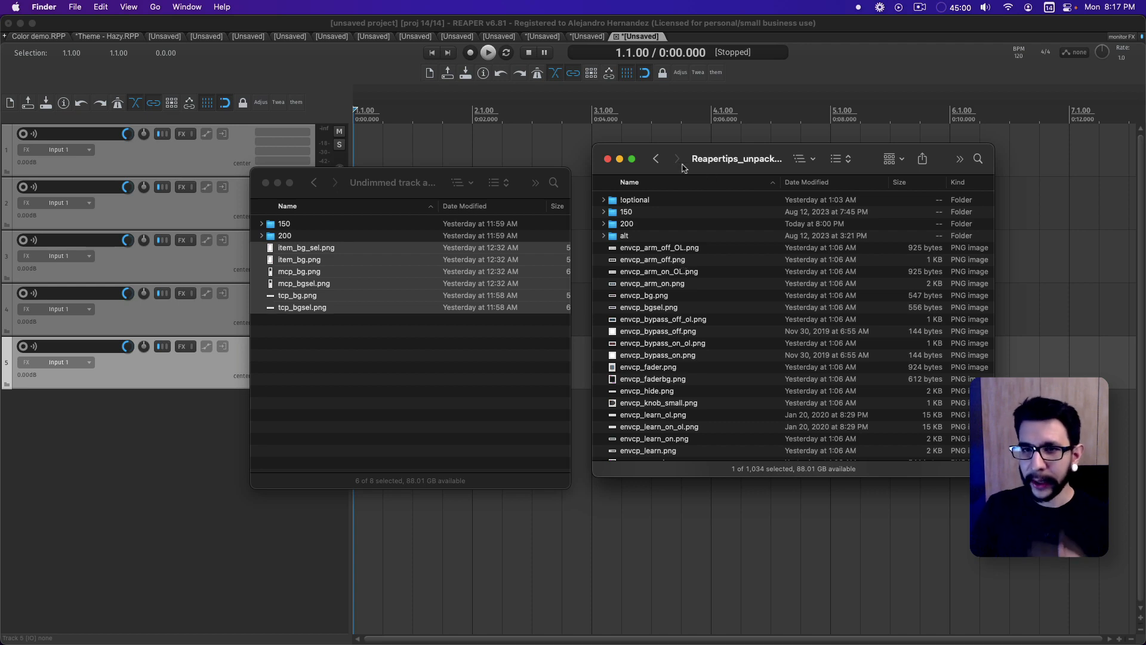
{"action": "left_click", "coordinate": [658, 159]}
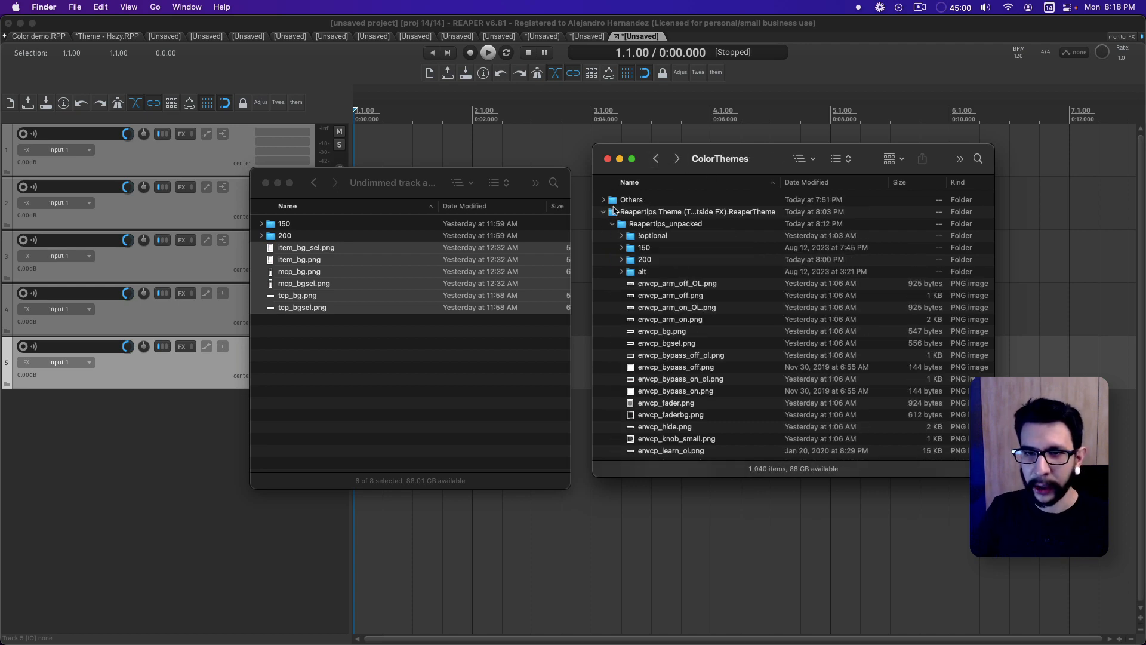
{"action": "left_click", "coordinate": [612, 225]}
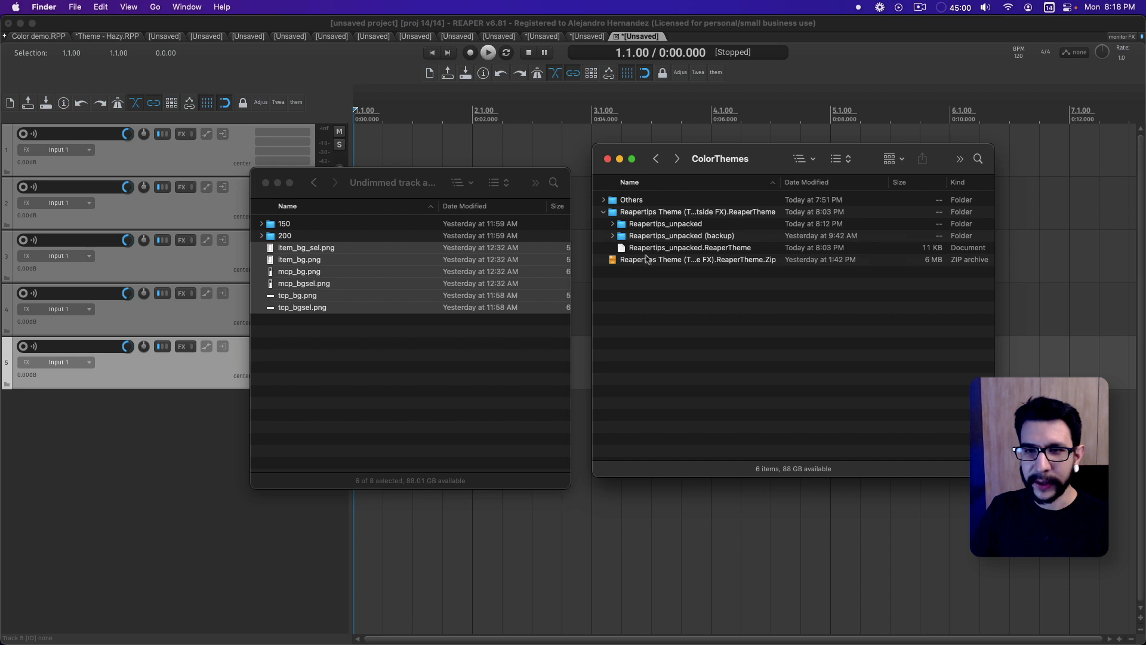
Step: Compress the Reapertips_unpacked folder and the Reapertips_unpacked.ReaperTheme file together into one zip archive
{"action": "left_click", "coordinate": [666, 249]}
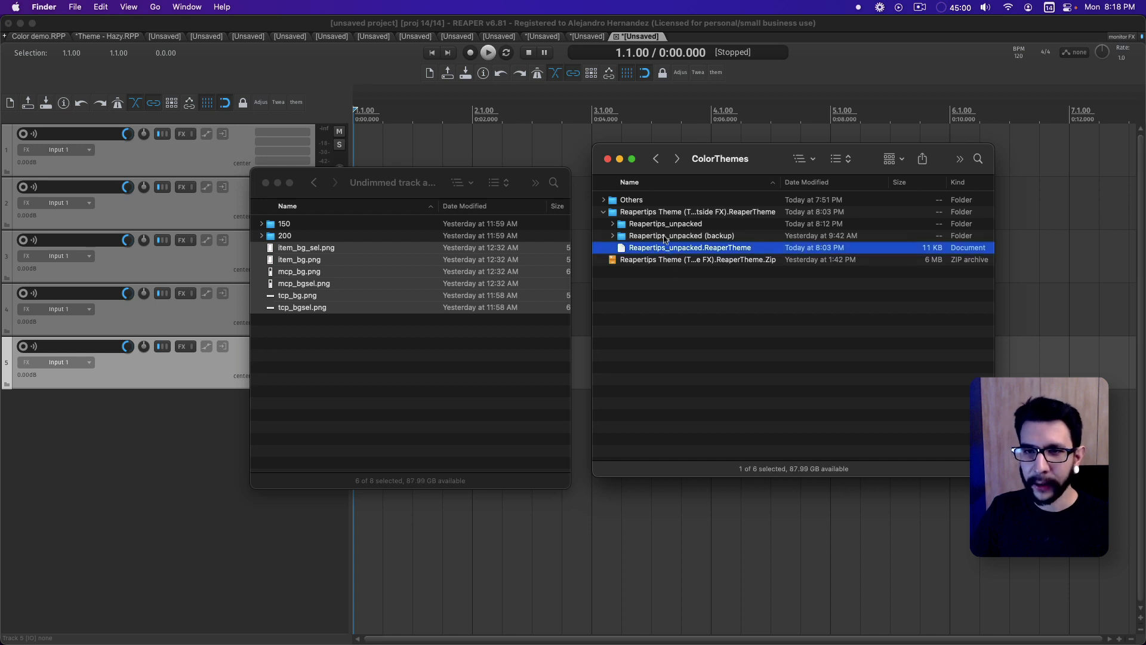
{"action": "left_click", "coordinate": [664, 226], "text": "super"}
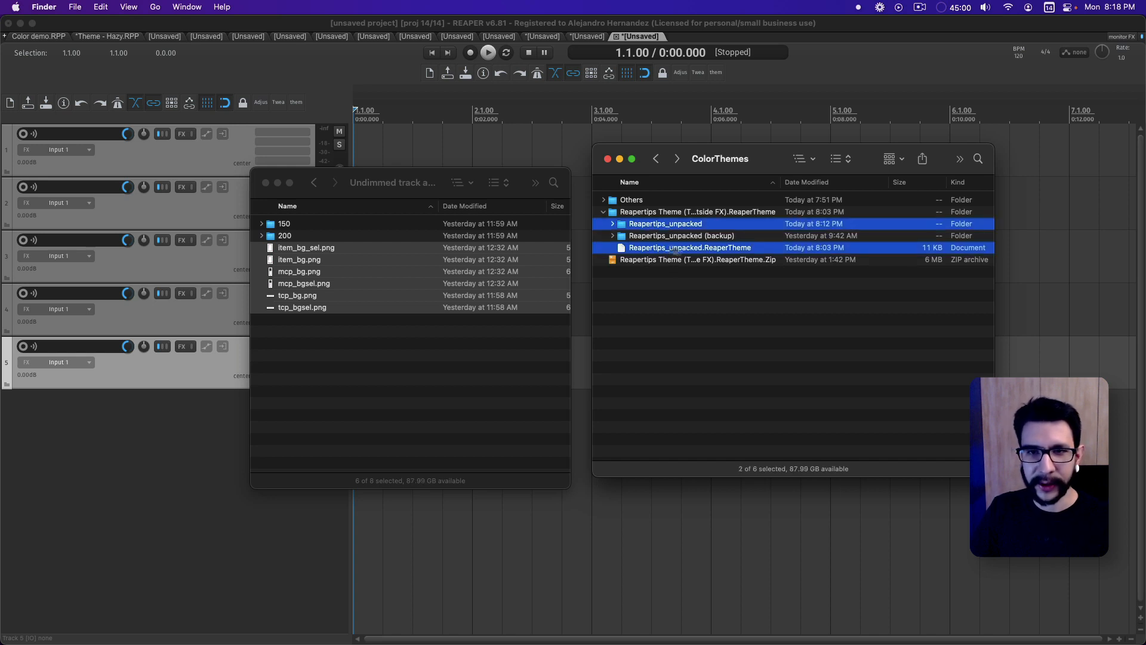
{"action": "left_click", "coordinate": [662, 282]}
{"action": "left_click", "coordinate": [653, 250]}
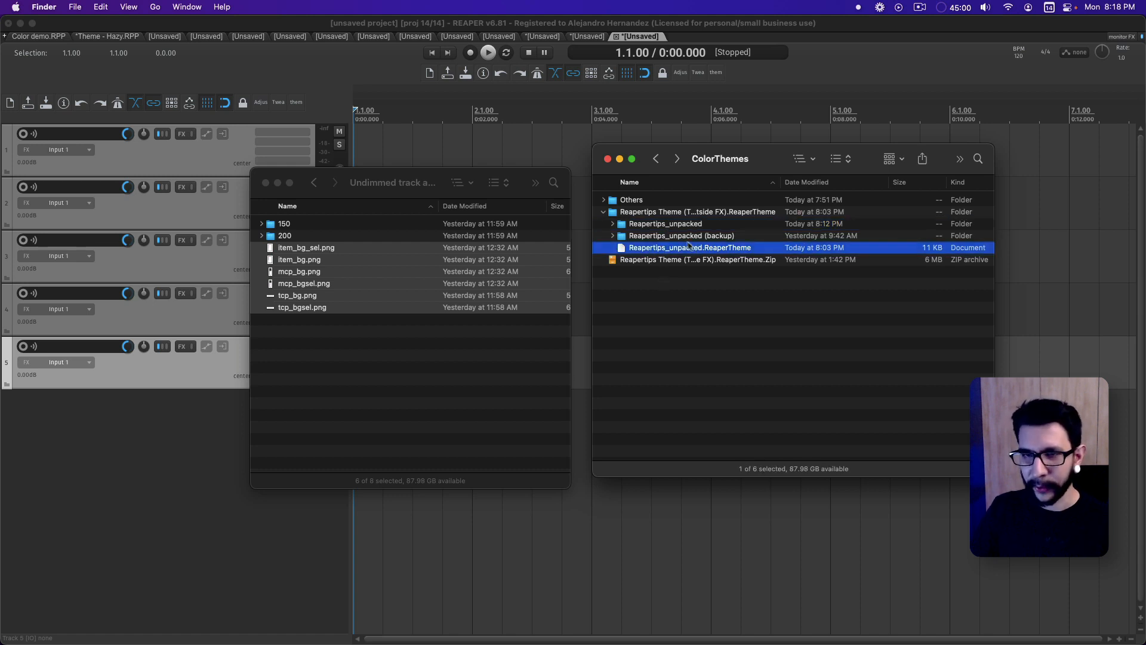
{"action": "left_click", "coordinate": [677, 226], "text": "super"}
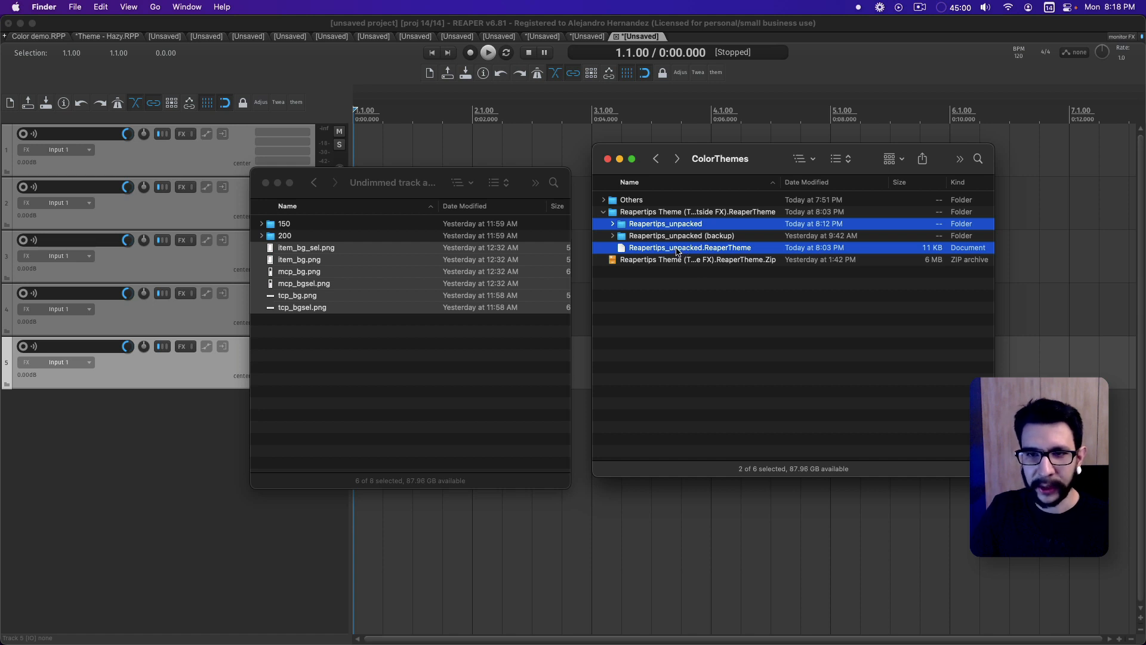
{"action": "right_click", "coordinate": [678, 251]}
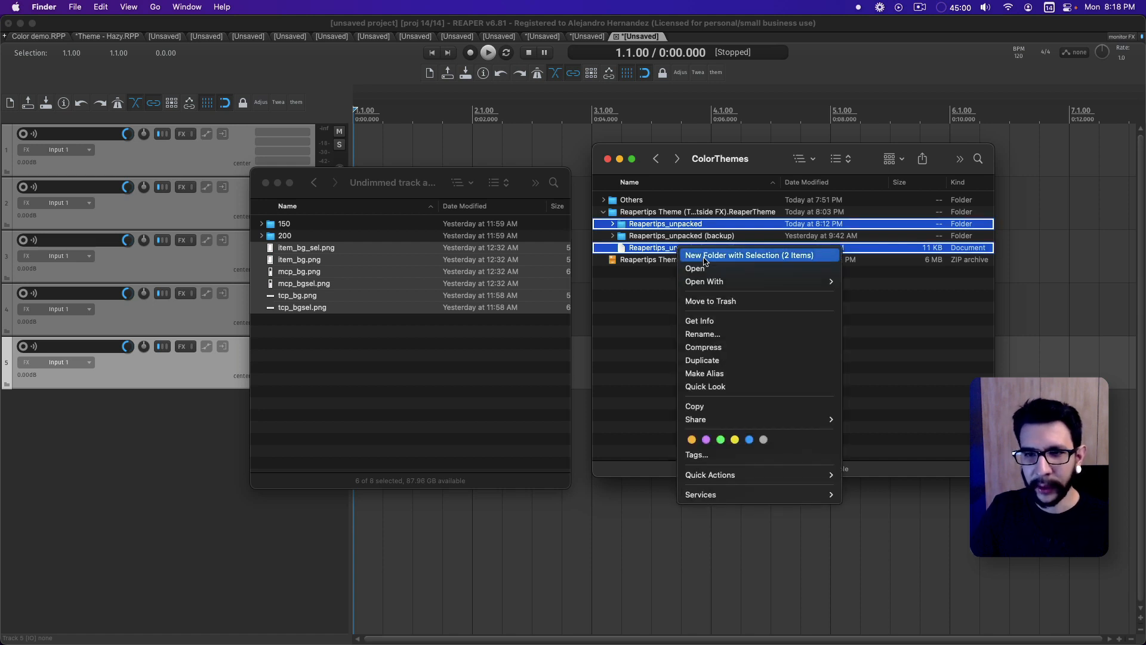
{"action": "left_click", "coordinate": [716, 347]}
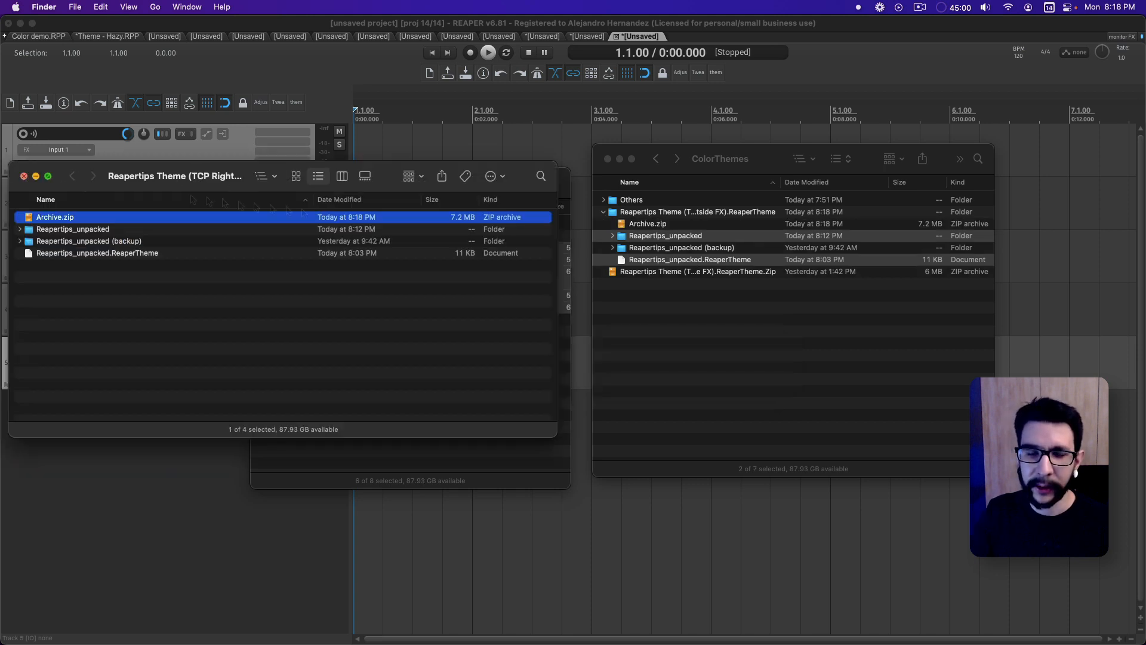
Step: Close the extra theme folder window and rename Archive.zip as Reapertips Theme My Mod.ReaperThemeZip, accepting the new .ReaperThemeZip extension
{"action": "key", "text": "super+w"}
{"action": "left_click", "coordinate": [626, 226]}
{"action": "key", "text": "Return"}
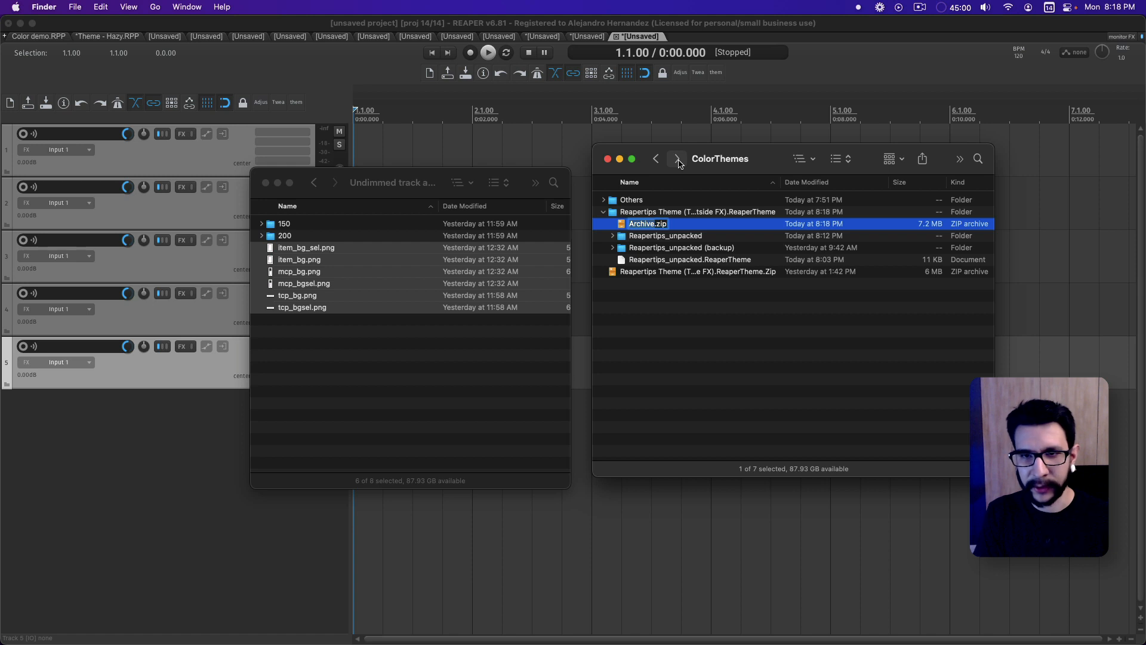
{"action": "type", "text": "Reapertips Theme Mod"}
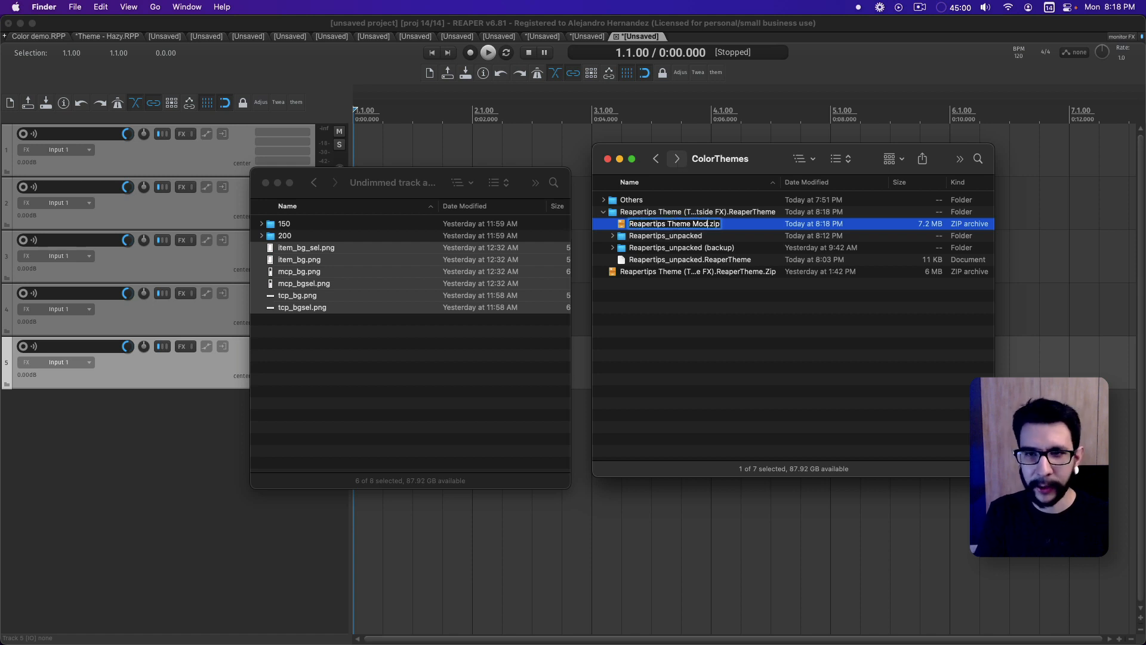
{"action": "key", "text": "BackSpace"}
{"action": "key", "text": "BackSpace"}
{"action": "key", "text": "BackSpace"}
{"action": "type", "text": "My Mod."}
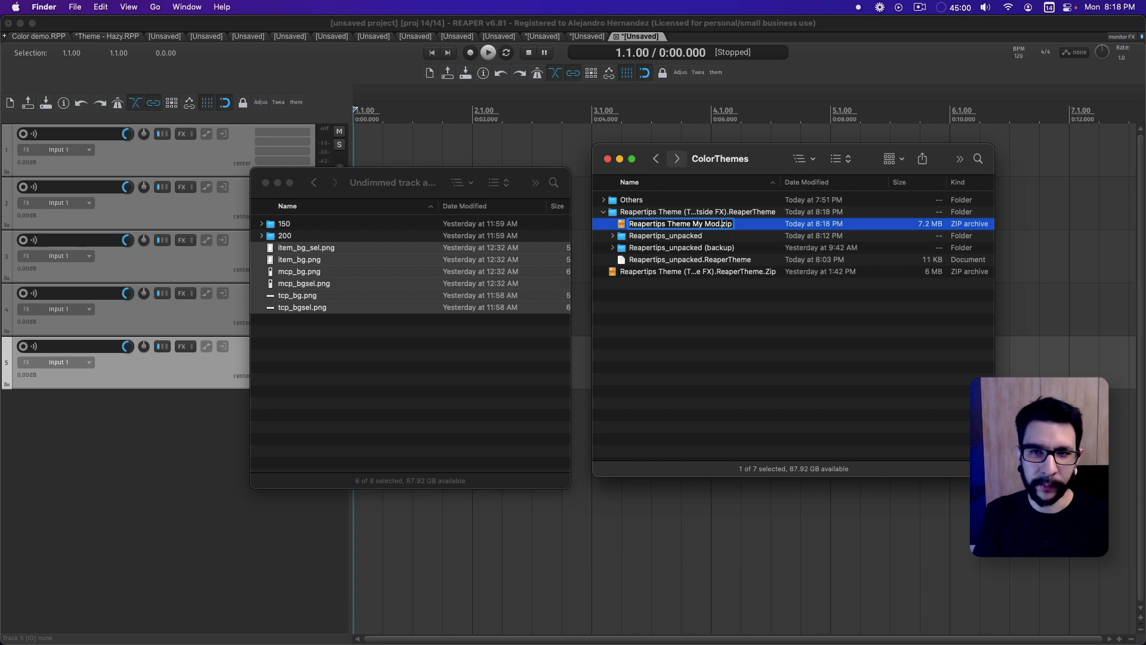
{"action": "type", "text": "R"}
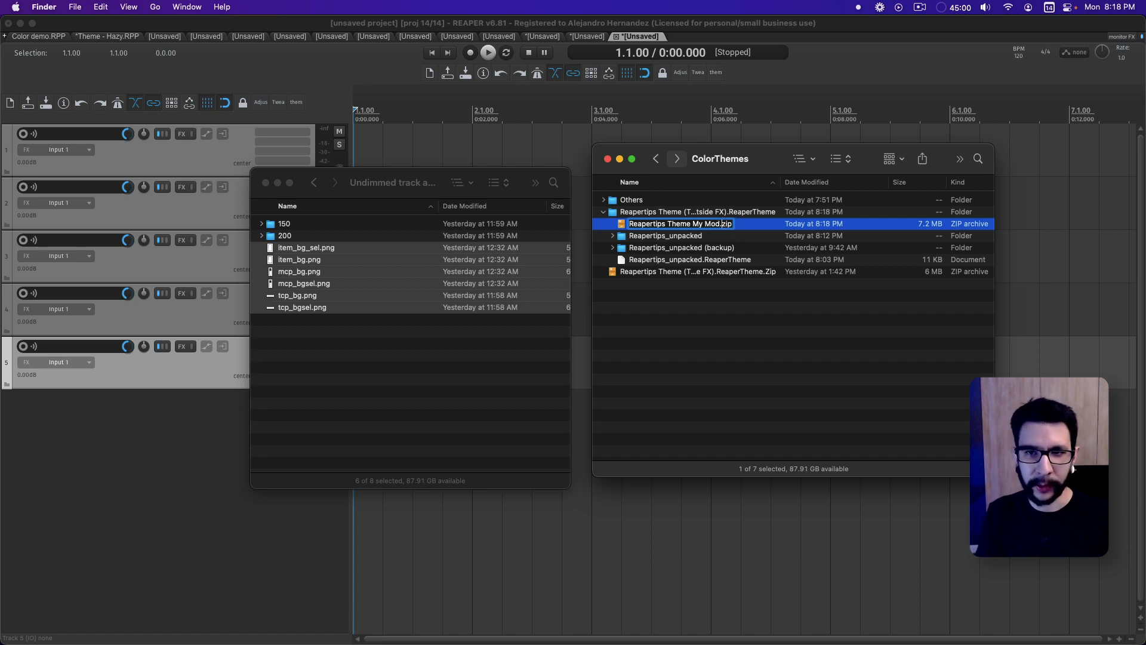
{"action": "type", "text": "eaperTheme"}
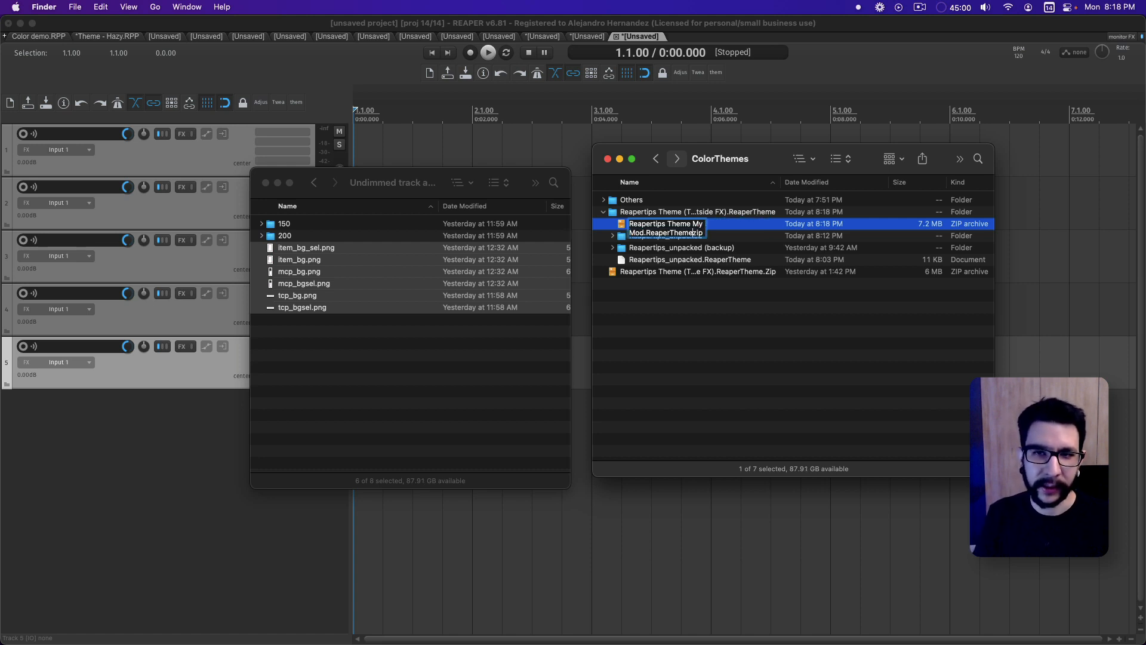
{"action": "key", "text": "Delete"}
{"action": "type", "text": "Z"}
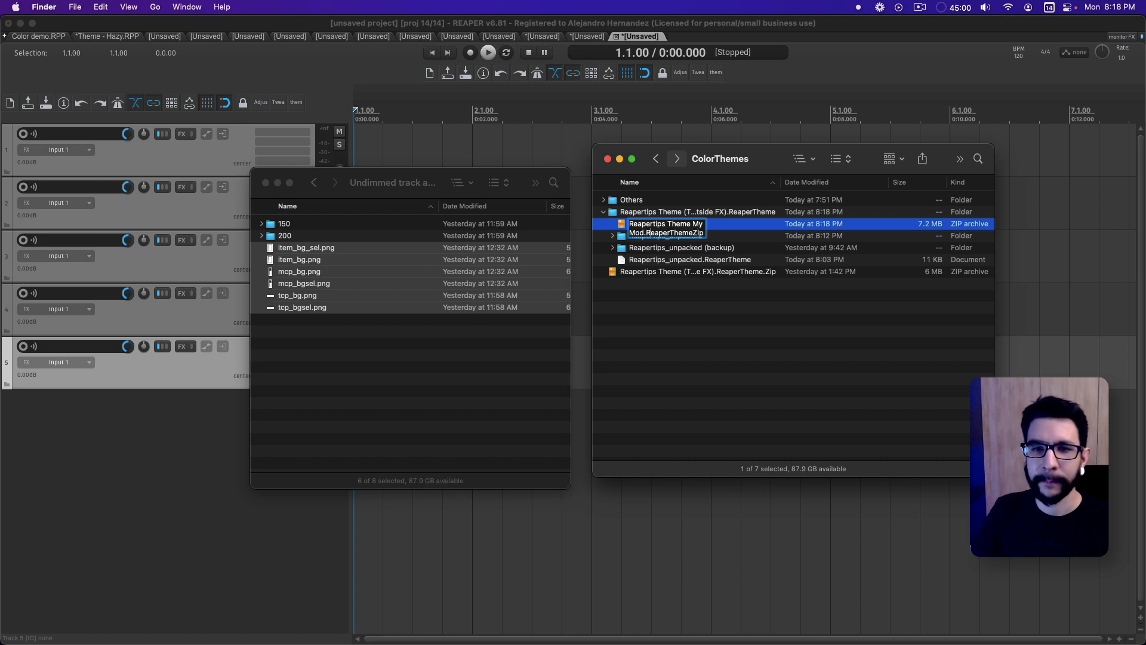
{"action": "key", "text": "Return"}
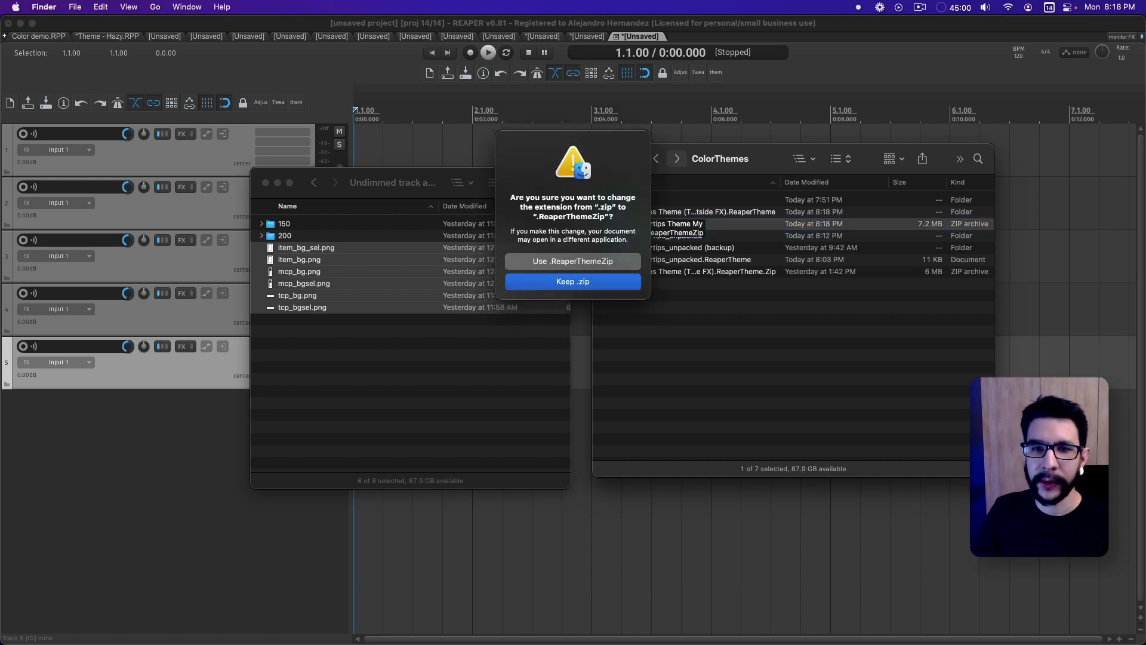
{"action": "left_click", "coordinate": [570, 261]}
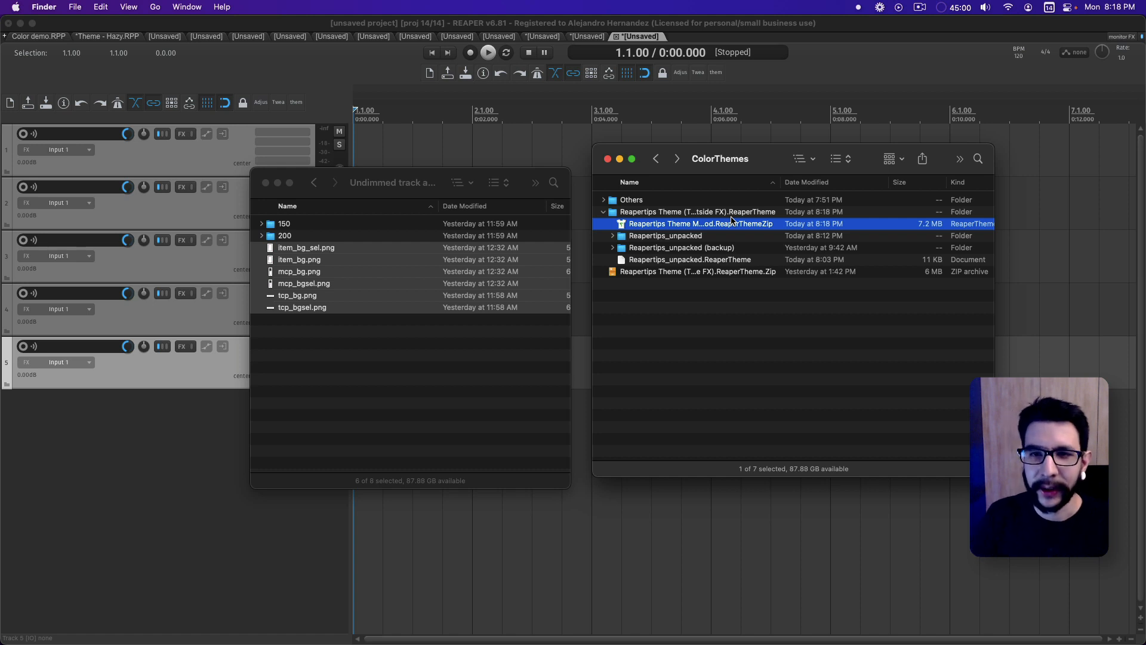
Step: Select the renamed theme archive and widen the Name column enough to show its full file name
{"action": "left_click", "coordinate": [634, 313]}
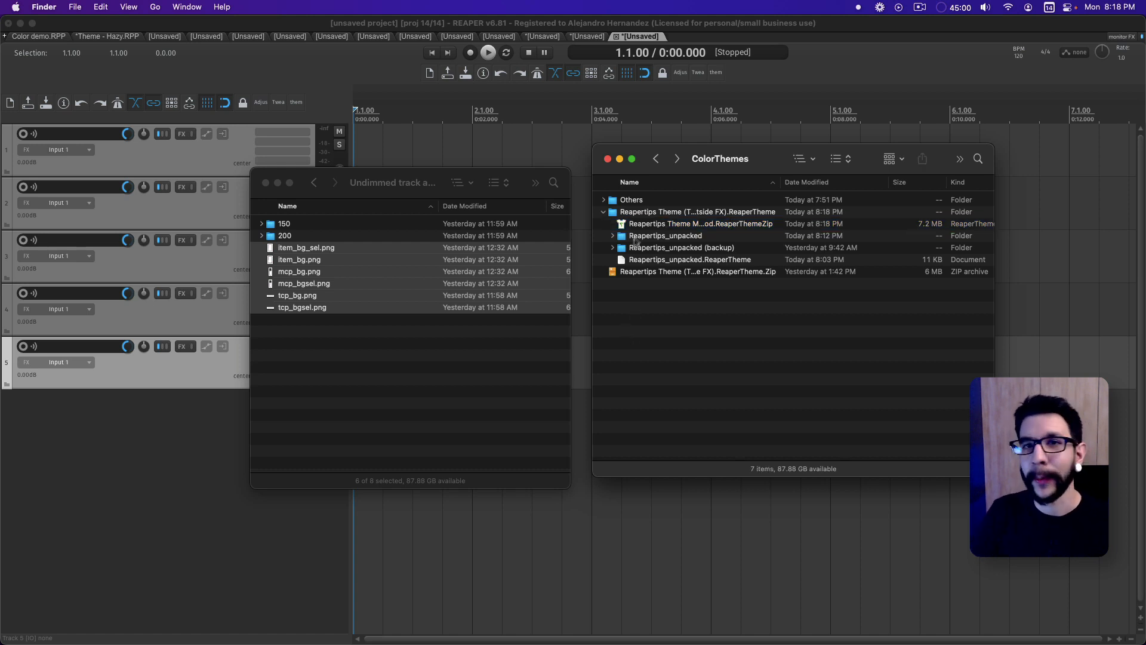
{"action": "left_click", "coordinate": [643, 235]}
{"action": "left_click", "coordinate": [641, 224]}
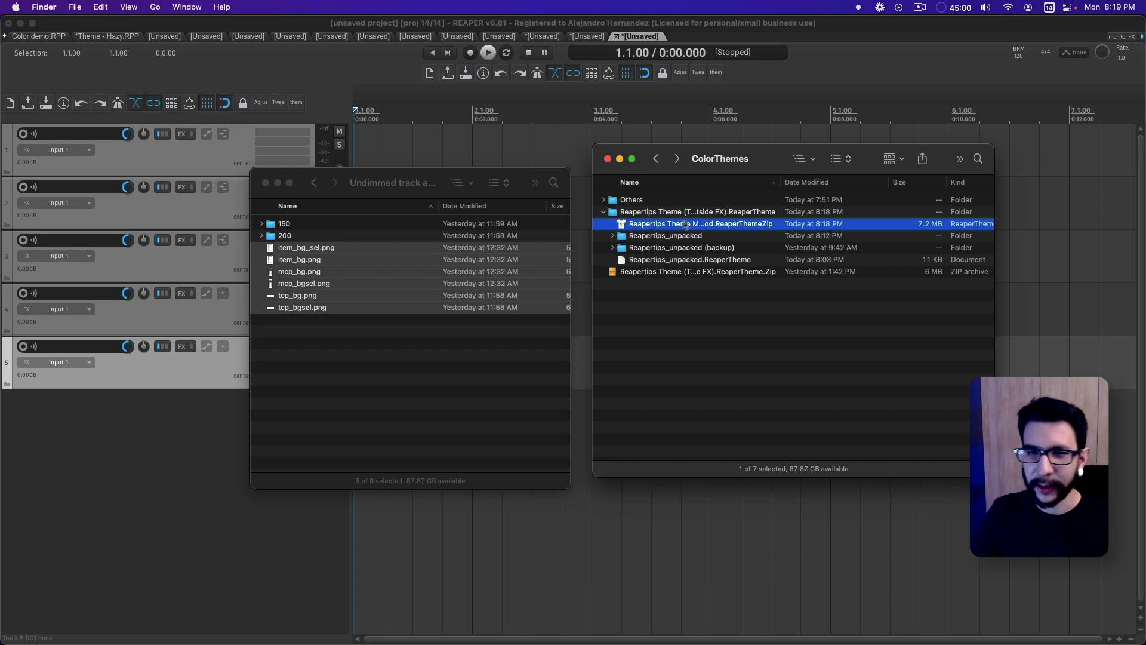
{"action": "left_click_drag", "start_coordinate": [780, 182], "coordinate": [812, 183]}
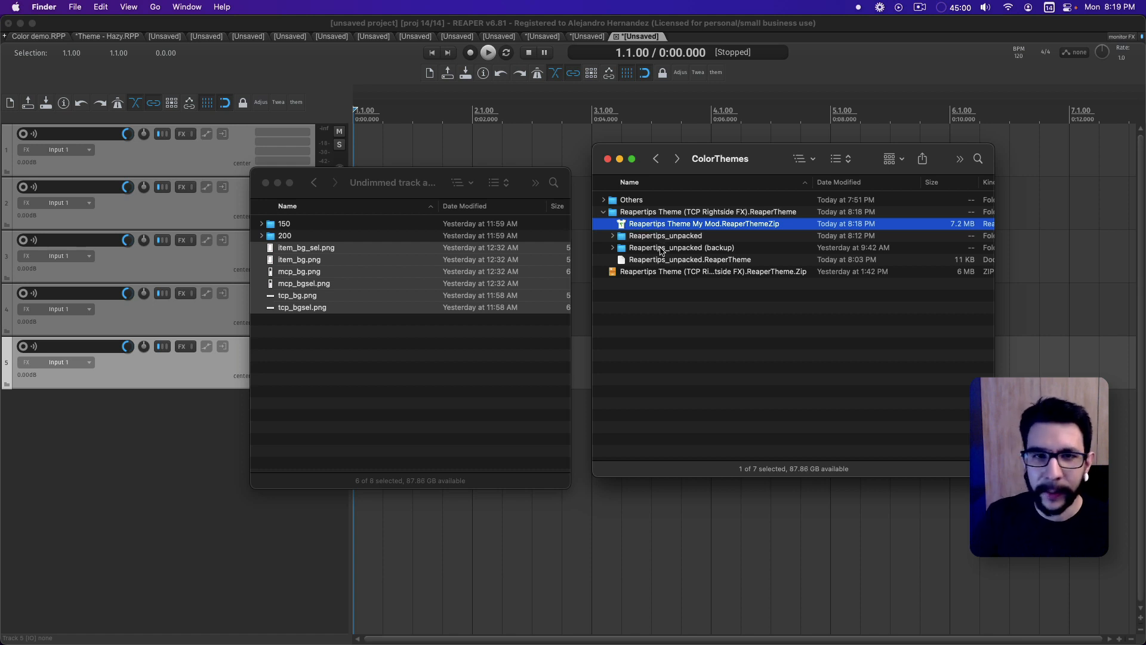
Step: Load Reapertips Theme My Mod.ReaperThemeZip into REAPER from the Finder window and make the track control panel slightly narrower
{"action": "left_click_drag", "start_coordinate": [659, 225], "coordinate": [378, 143]}
{"action": "left_click", "coordinate": [377, 144]}
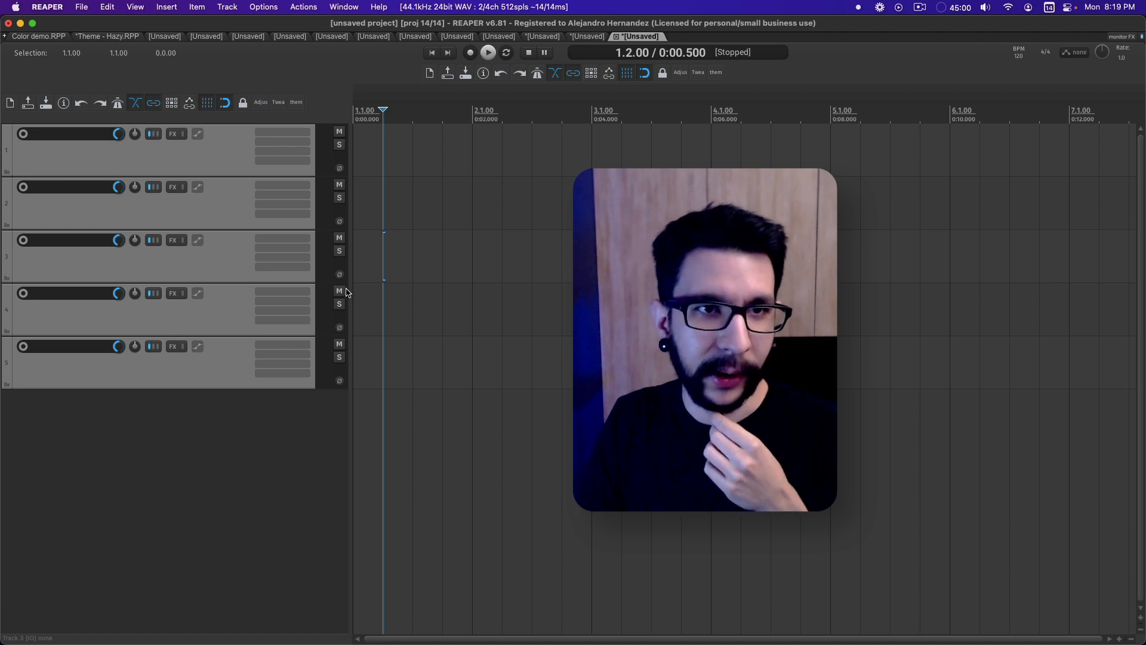
{"action": "left_click_drag", "start_coordinate": [349, 286], "coordinate": [321, 288]}
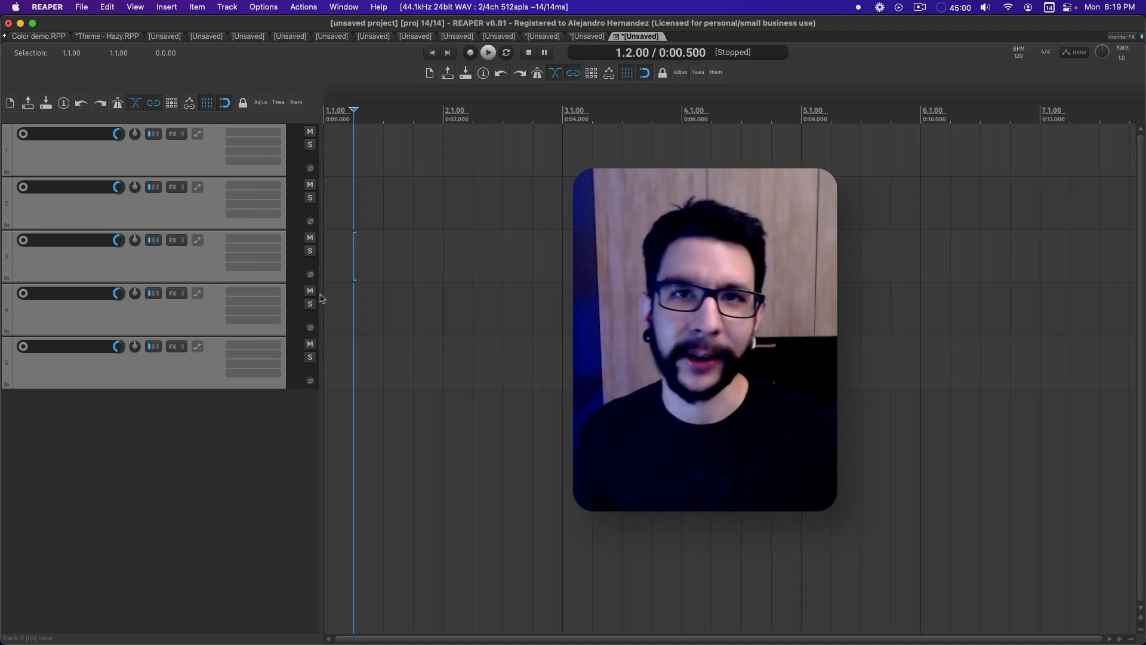